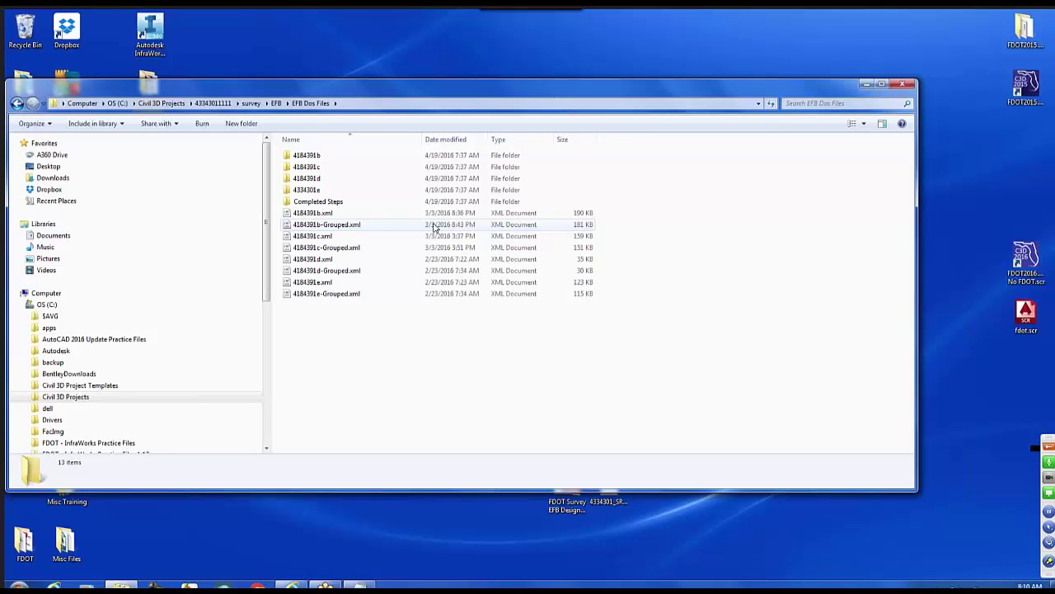
Step: View the contents of the 4184391b folder and switch to FDOT EFB Desktop 3.2
double_click(321, 156)
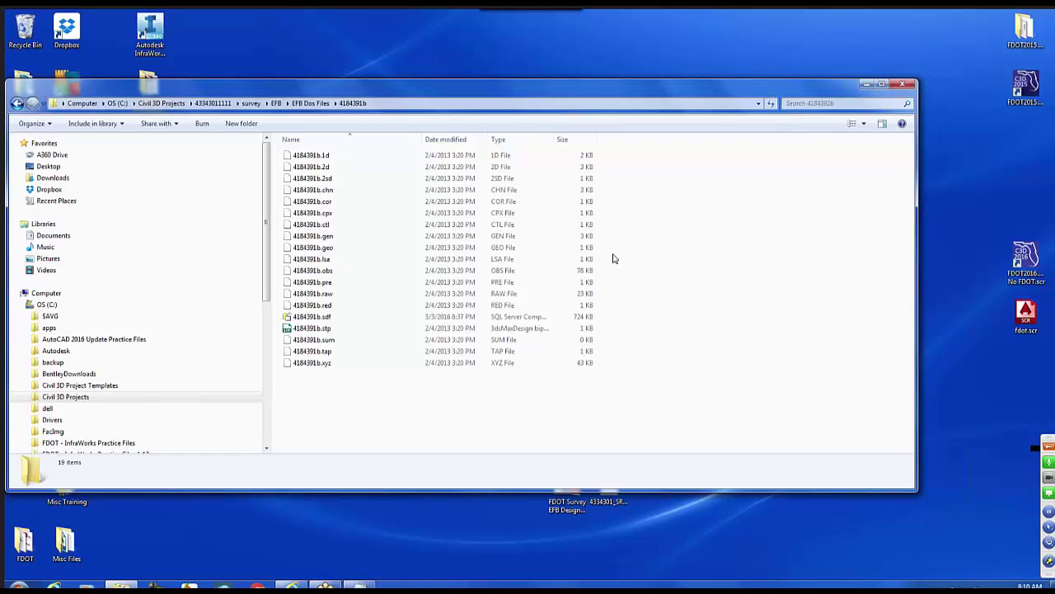
left_click(866, 85)
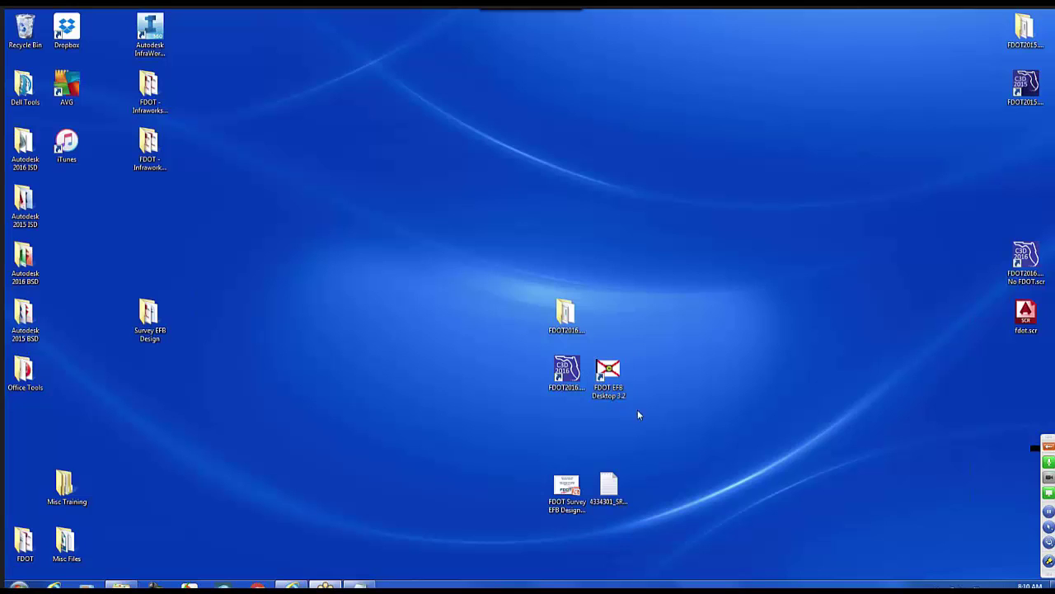
double_click(614, 371)
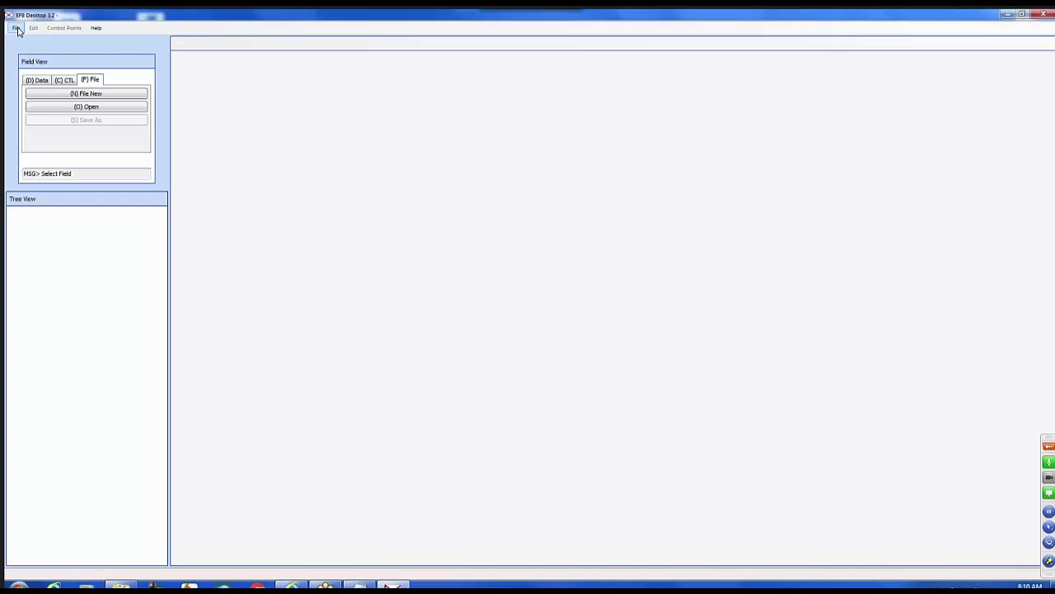
Step: Create a new SDF file named 4184391b.sdf in the 4184391b folder, overwriting the existing file
left_click(16, 29)
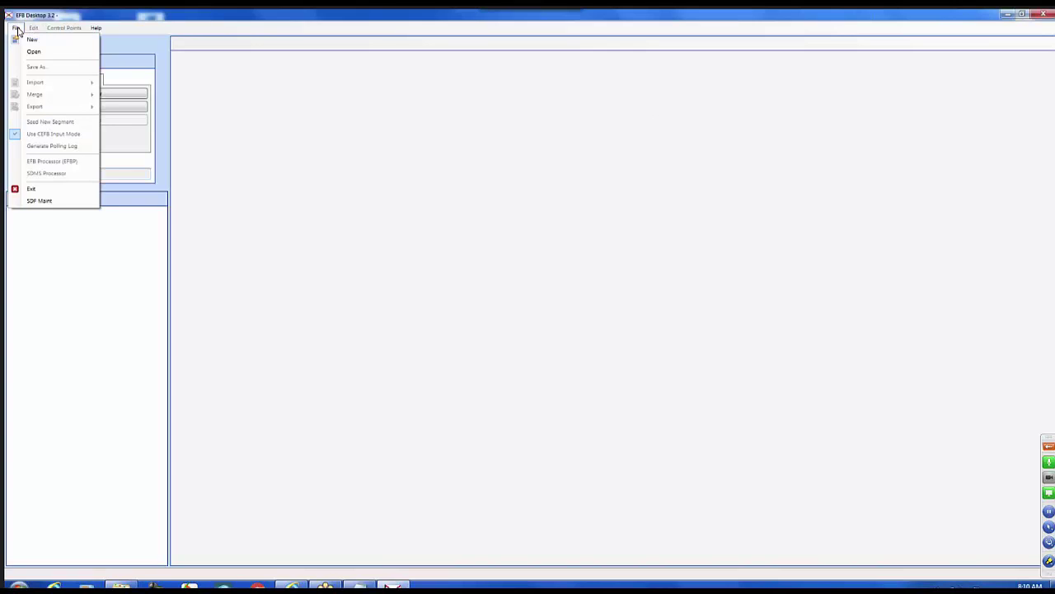
left_click(32, 41)
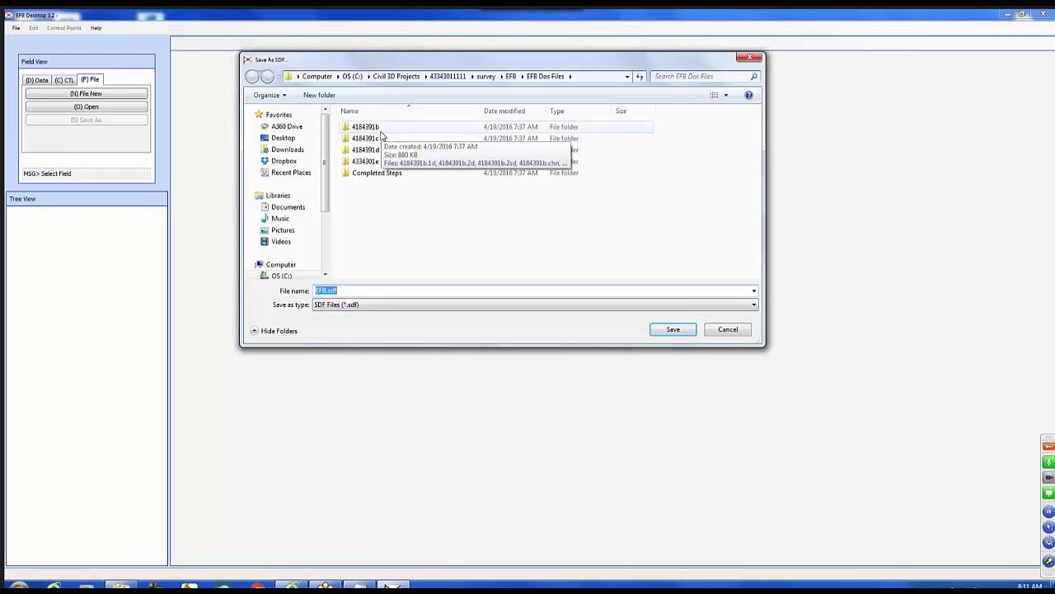
double_click(379, 128)
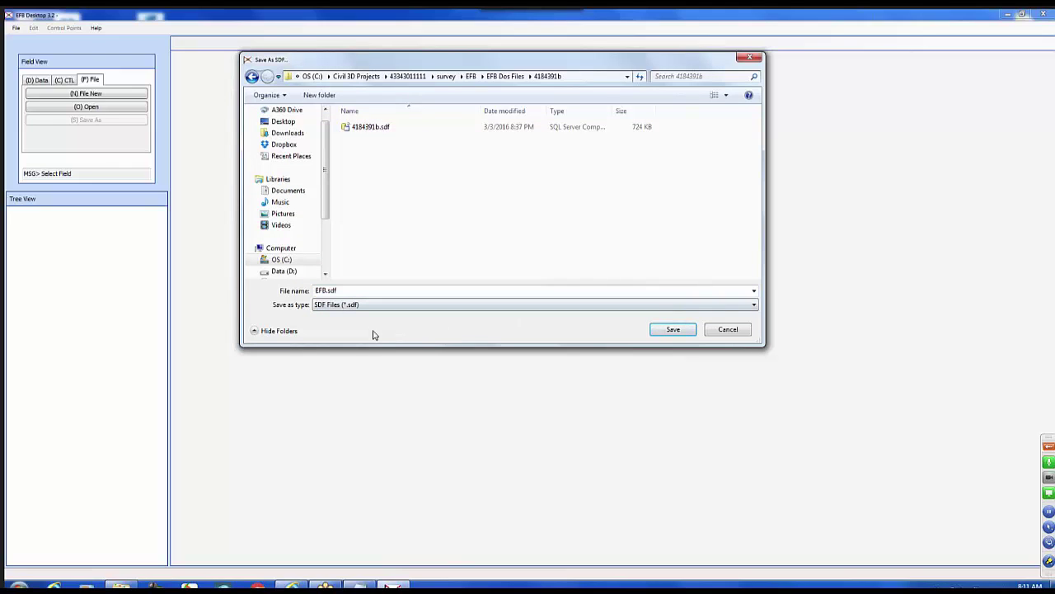
left_click(359, 130)
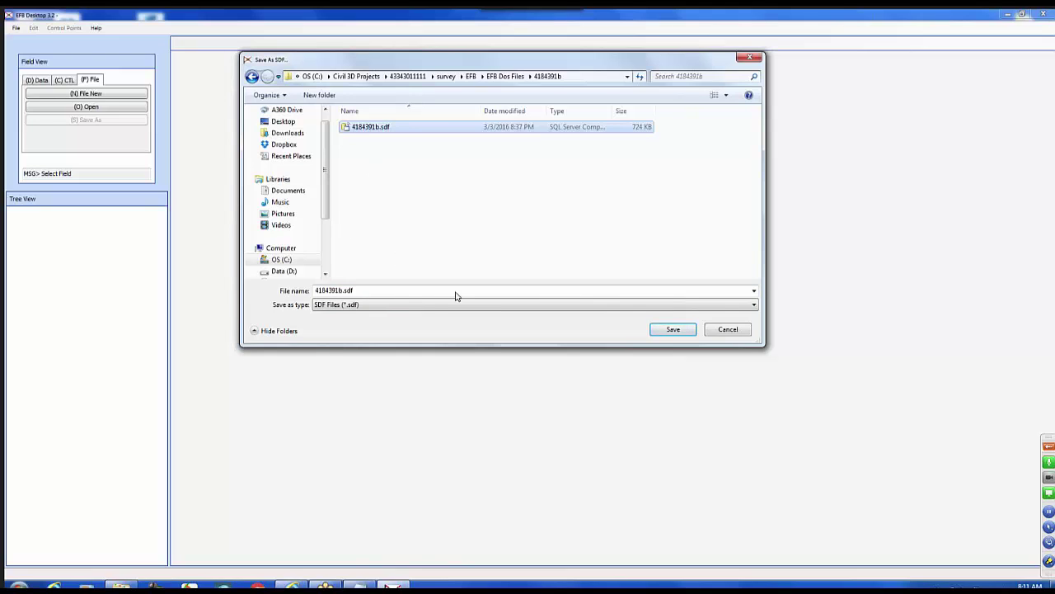
left_click(685, 332)
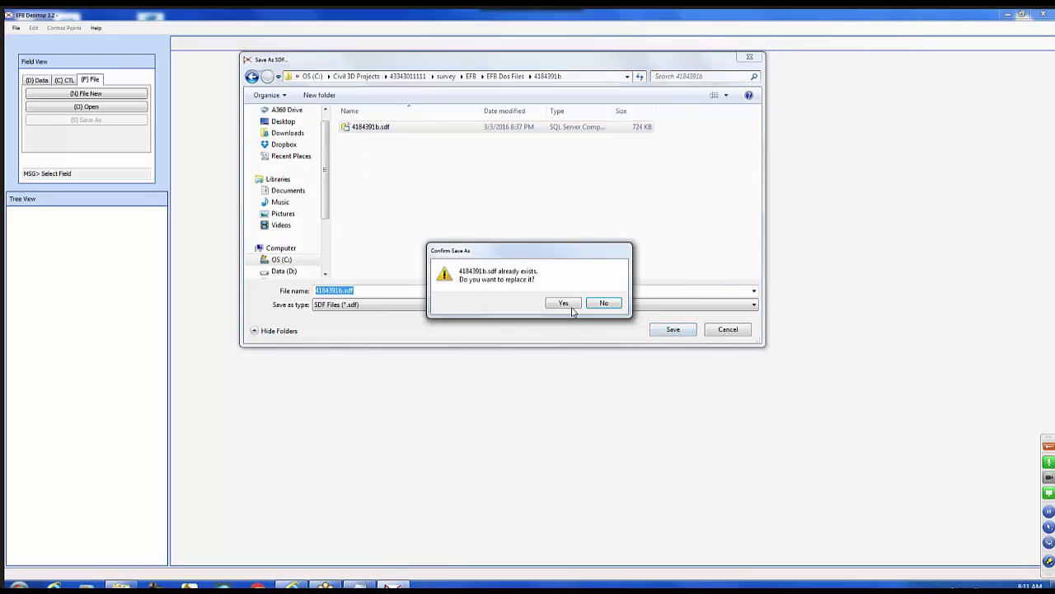
left_click(564, 304)
left_click(526, 335)
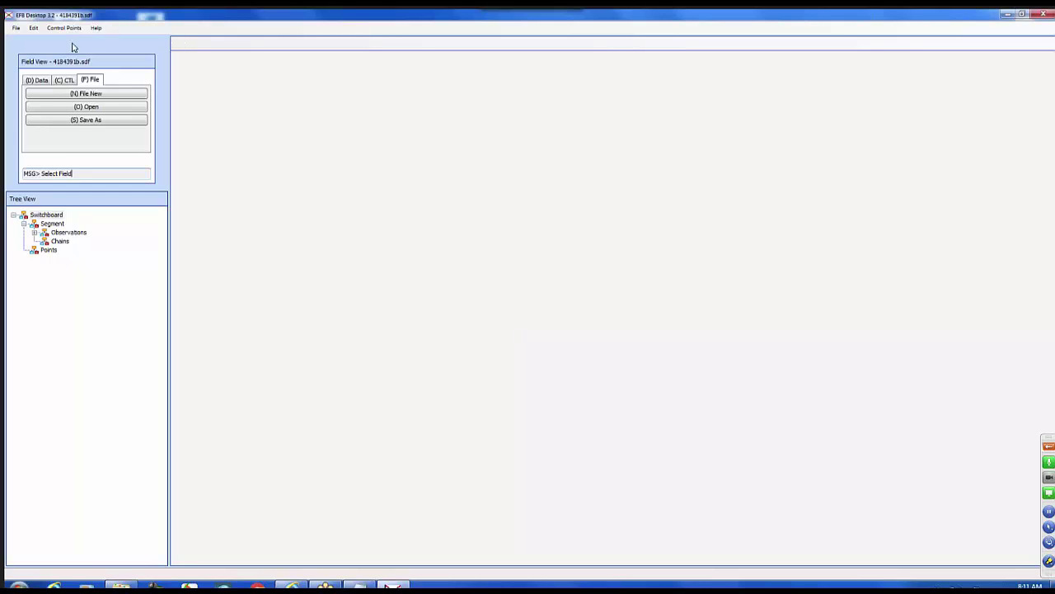
Step: Import the observations and chains from 4184391b.obs and inspect the imported chains BTSA1 and BMPB3
left_click(15, 28)
mouse_move(50, 87)
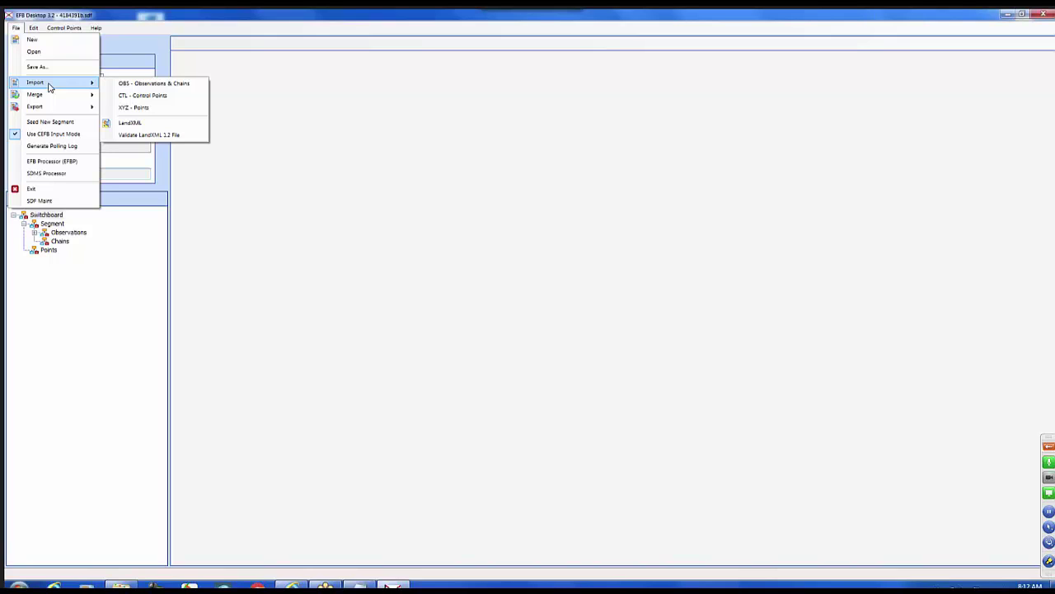
left_click(122, 87)
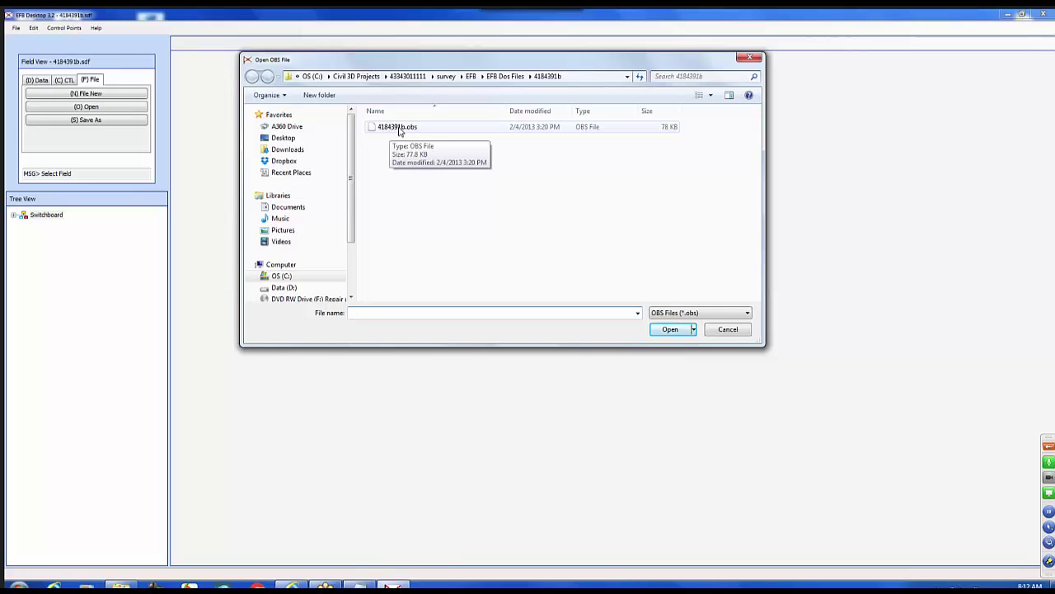
left_click(406, 132)
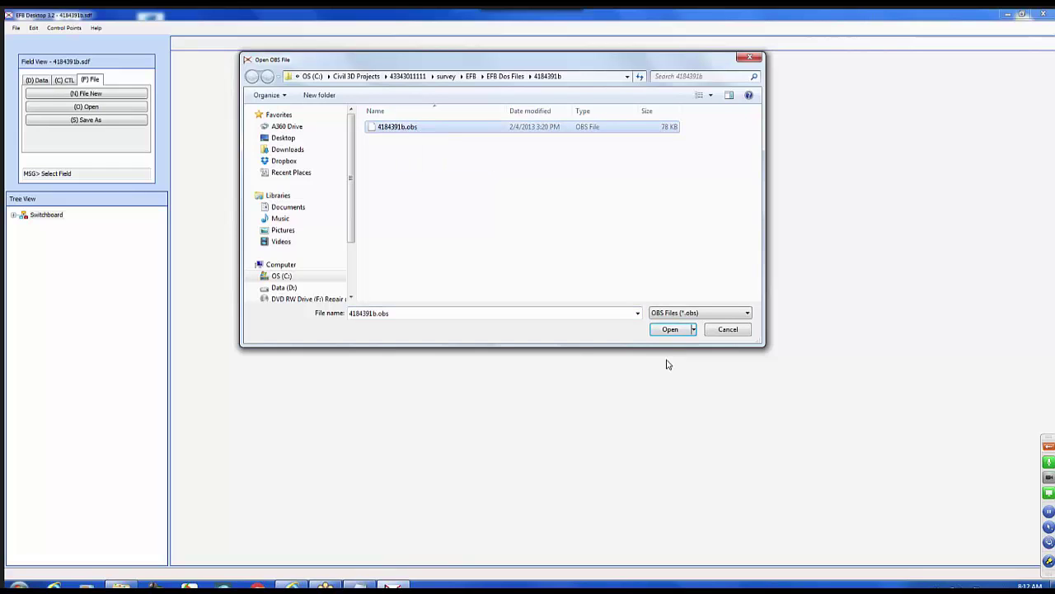
left_click(668, 331)
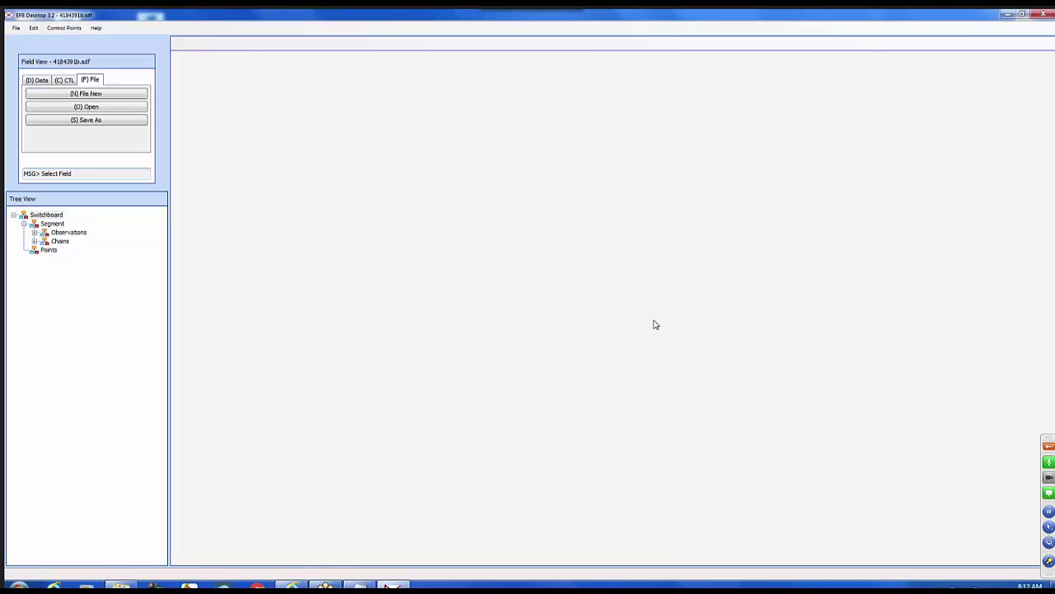
left_click(33, 241)
left_click(72, 277)
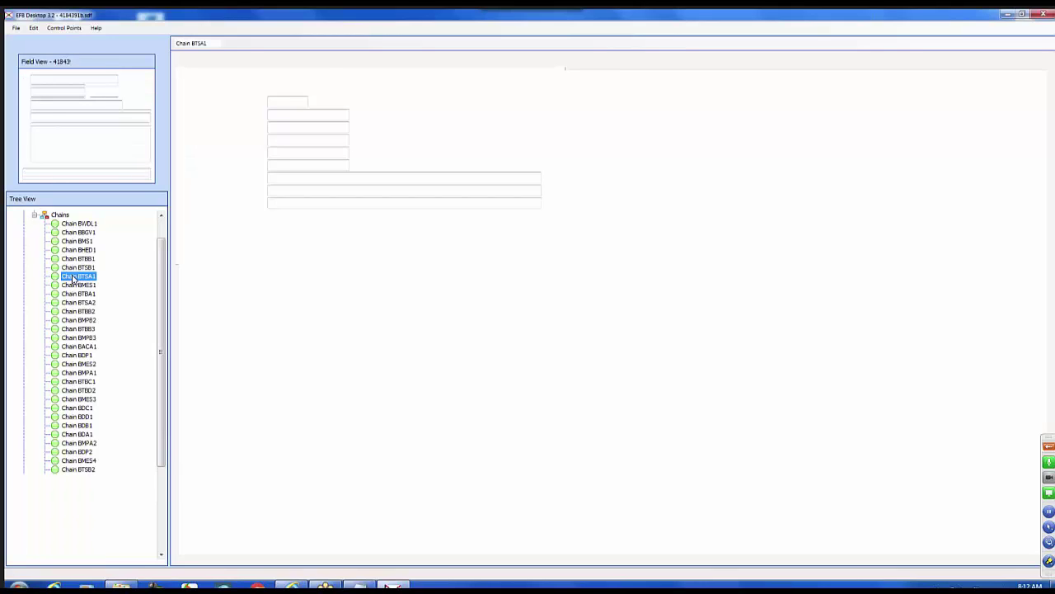
left_click(78, 337)
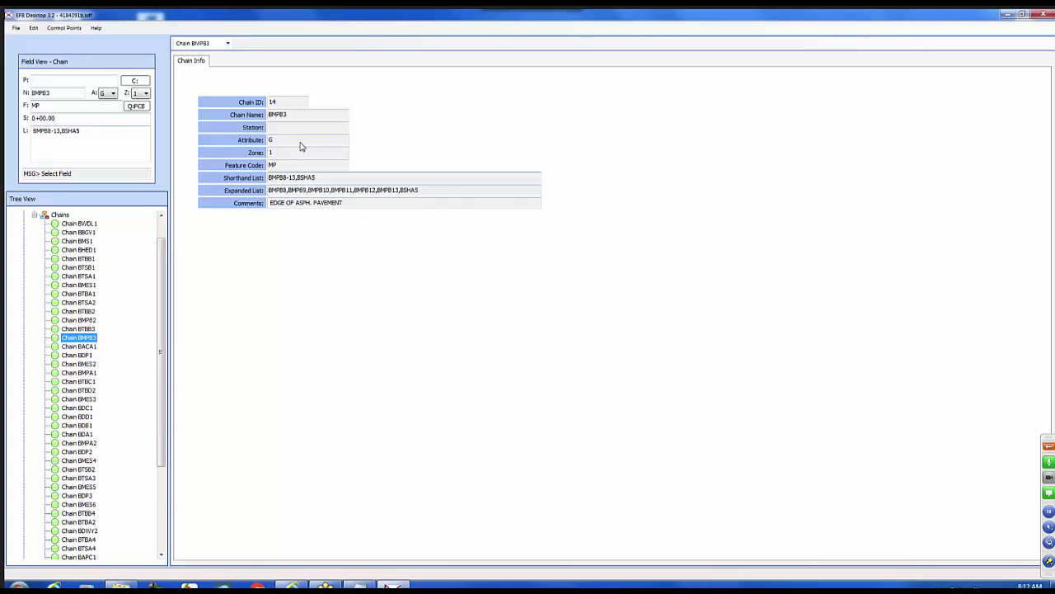
left_click(35, 214)
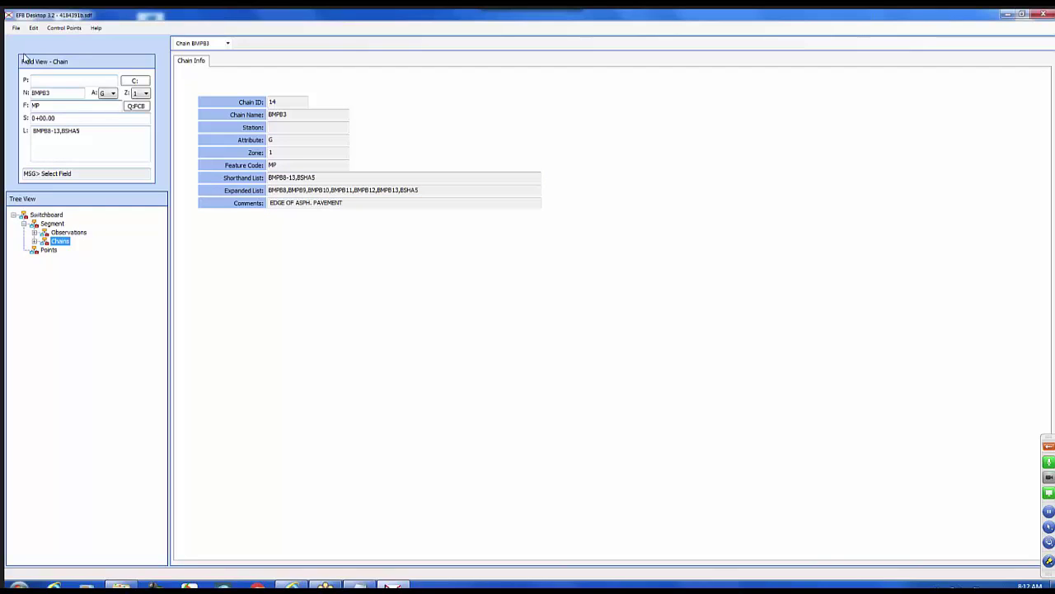
Step: Import the XYZ points from 4184391b.xyz and inspect control point BGS1
left_click(17, 29)
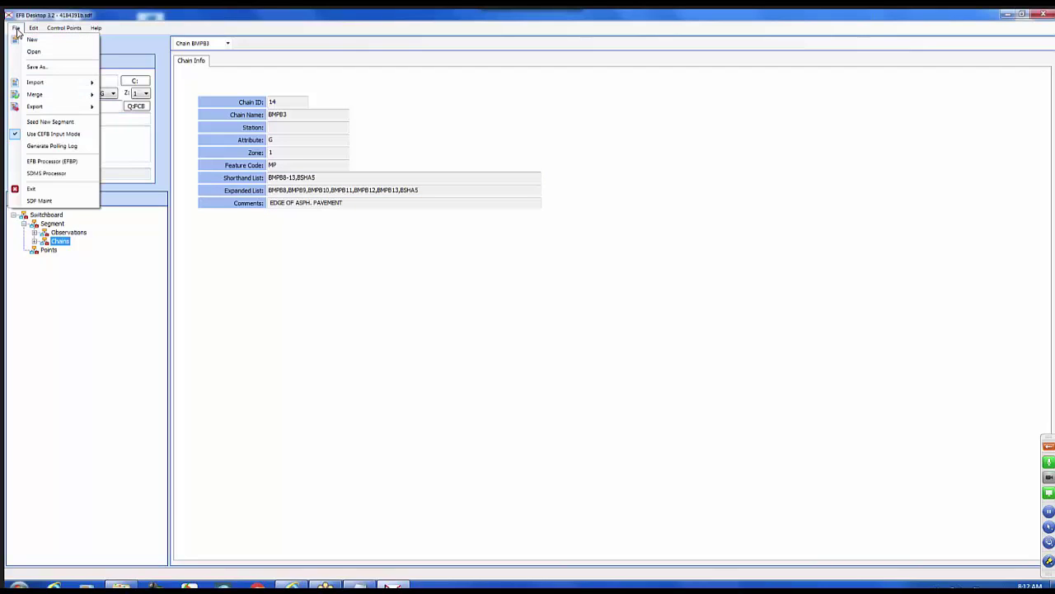
mouse_move(82, 83)
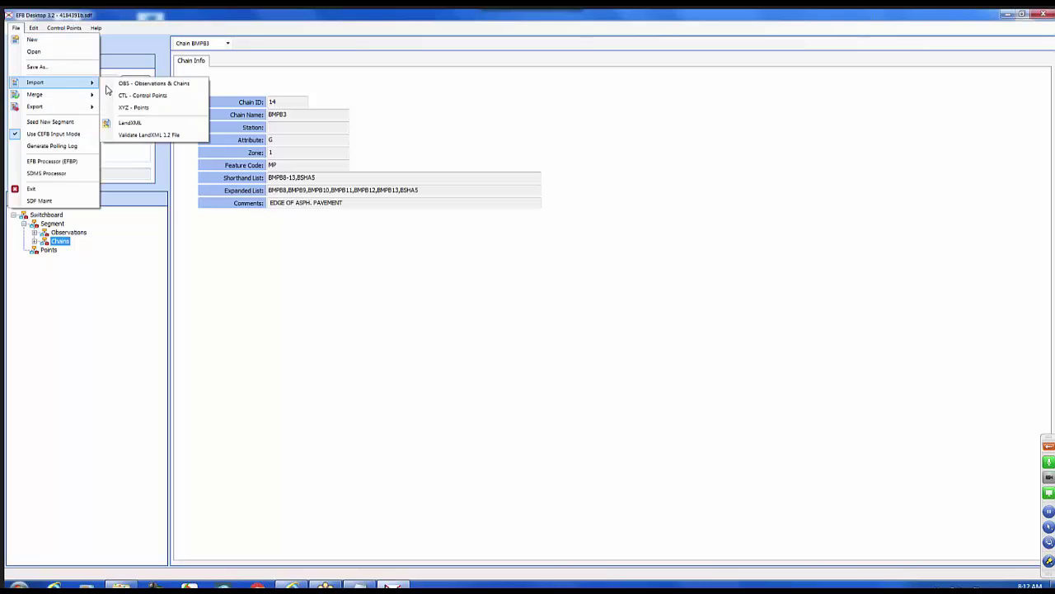
left_click(132, 108)
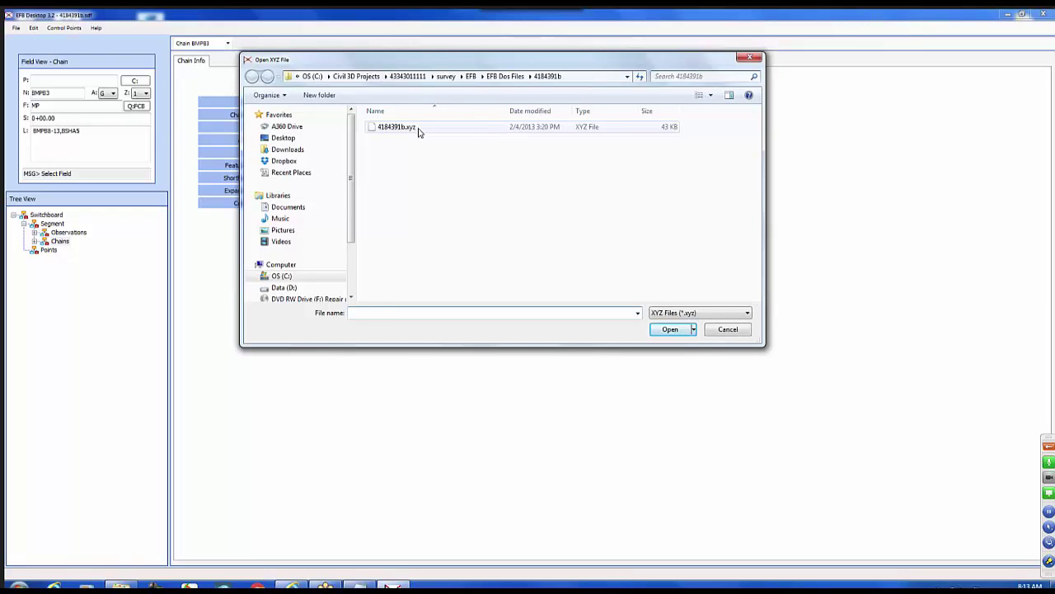
left_click(417, 128)
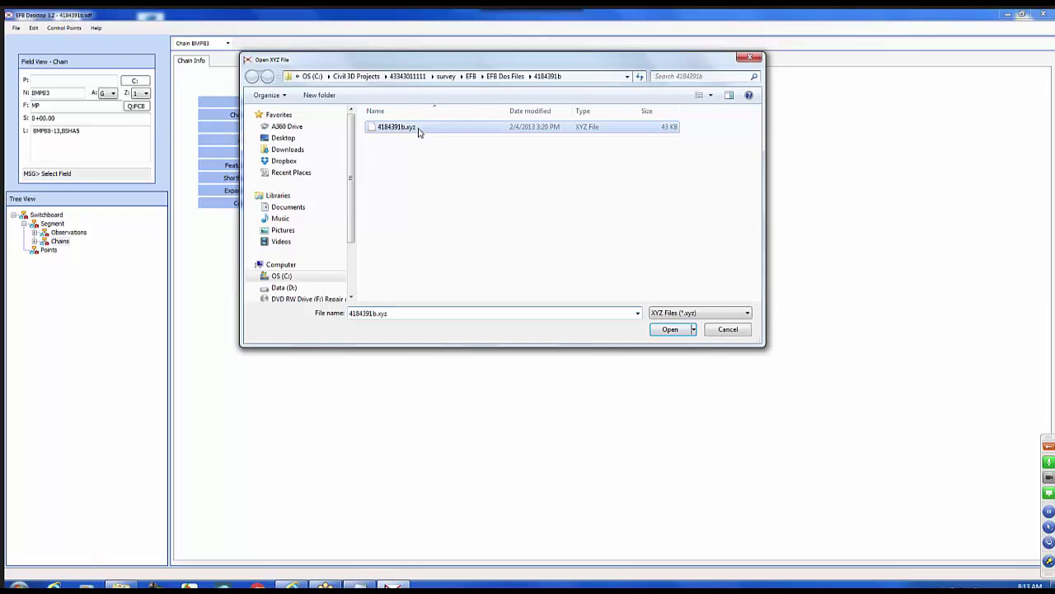
left_click(670, 331)
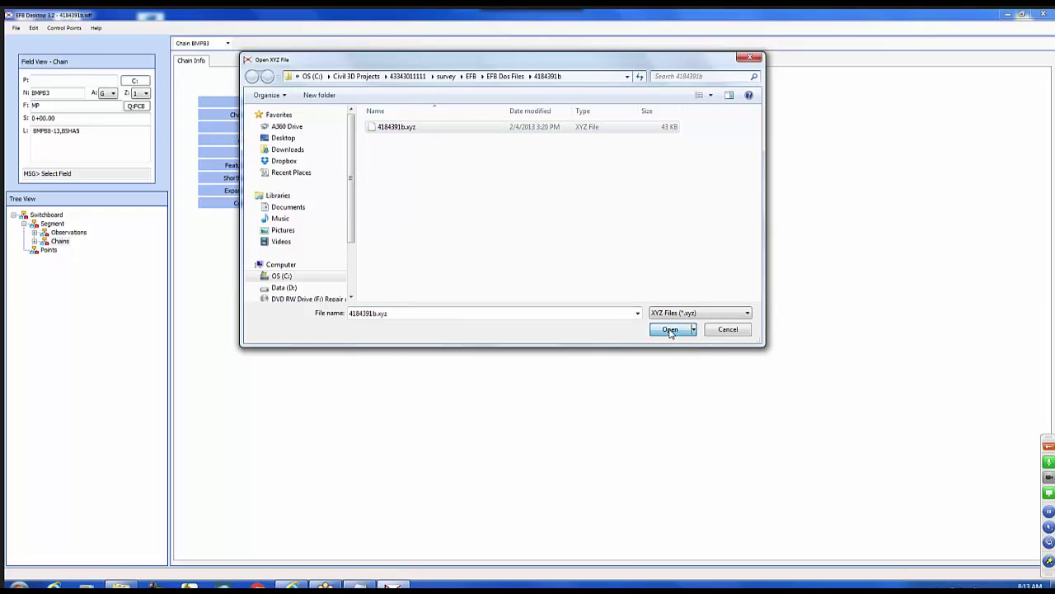
left_click(77, 270)
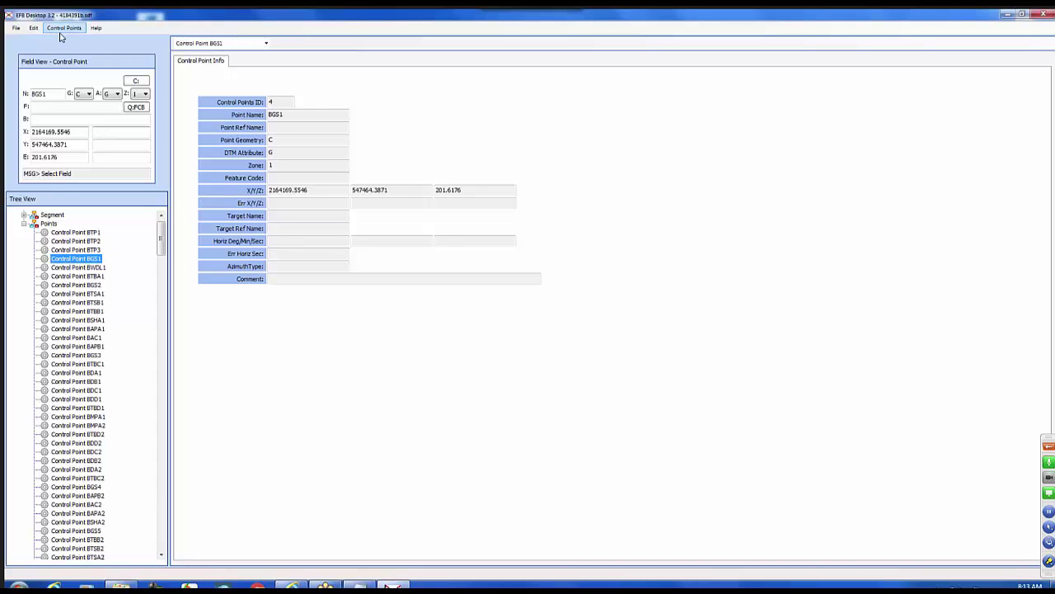
Step: Export the data as LandXML to 4184391b.xml in the EFB Dos Files folder, replacing the existing file
left_click(16, 28)
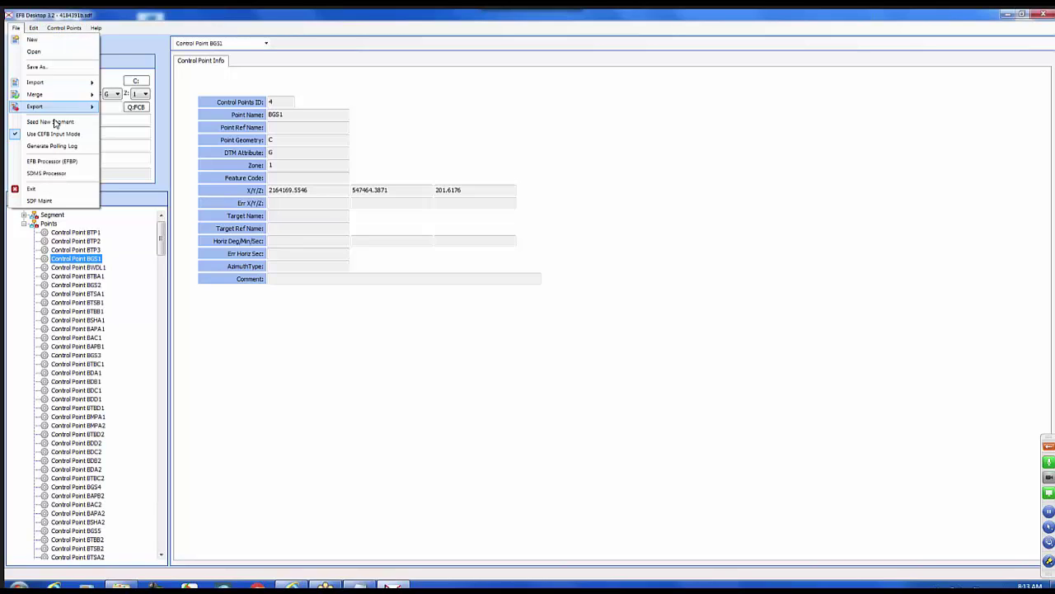
mouse_move(48, 110)
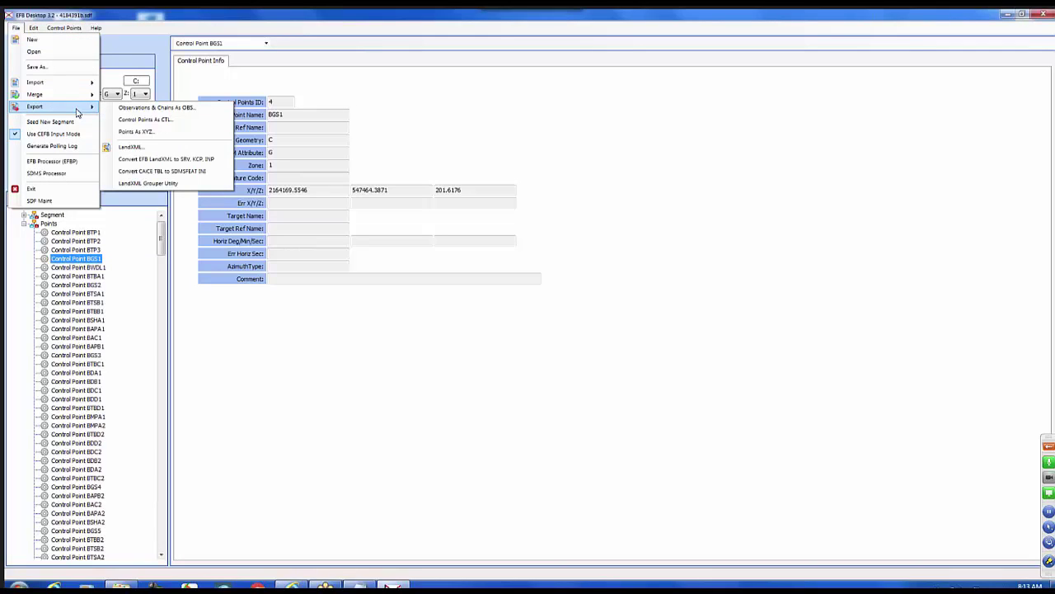
left_click(132, 147)
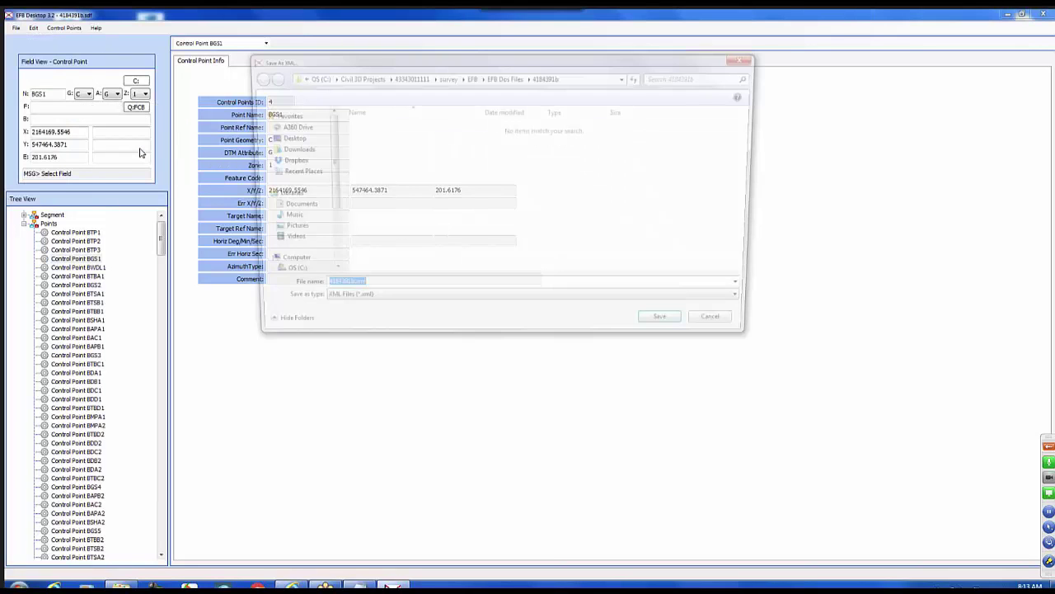
left_click(510, 76)
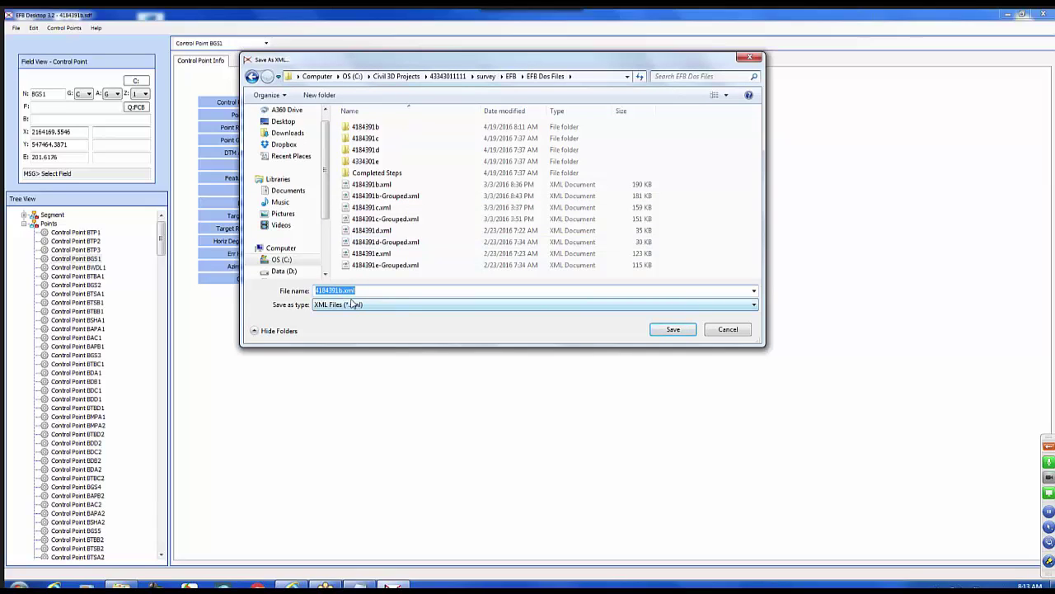
left_click(678, 329)
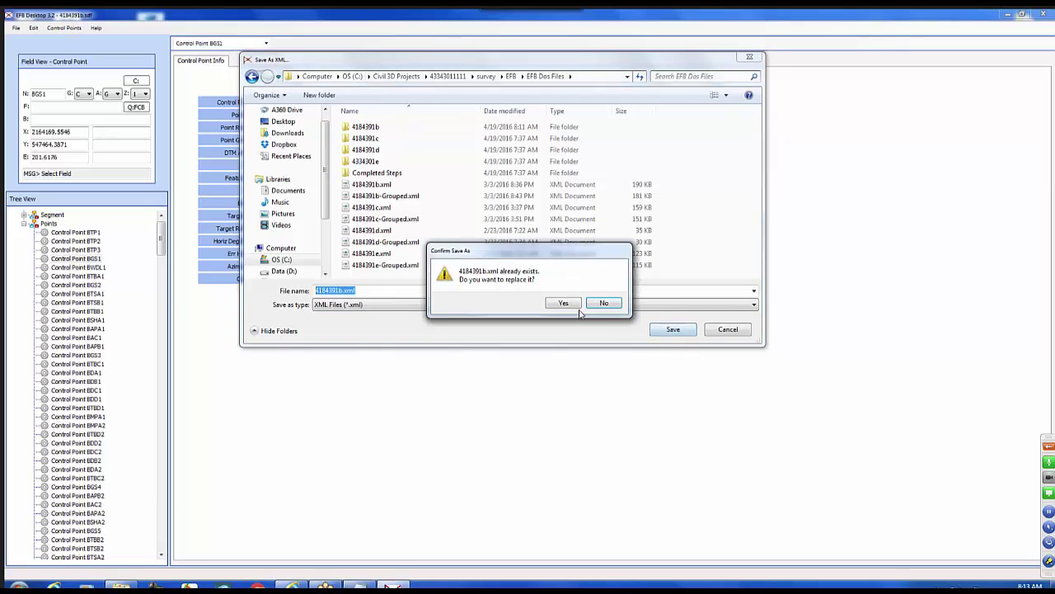
left_click(564, 302)
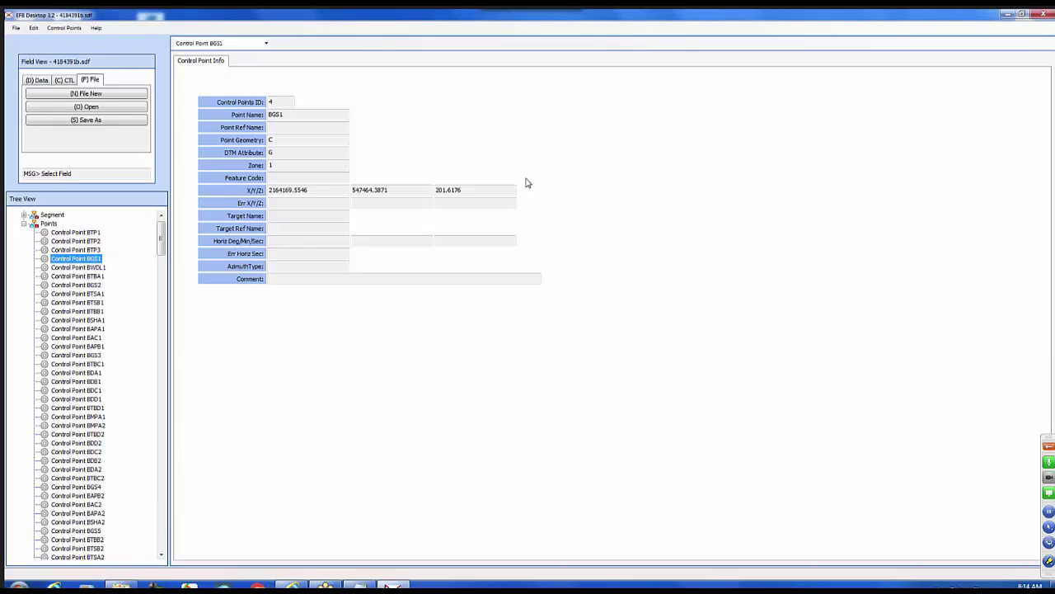
Step: Create a new SDF file named 4184391c.sdf in the 4184391c folder, overwriting the existing file
left_click(16, 28)
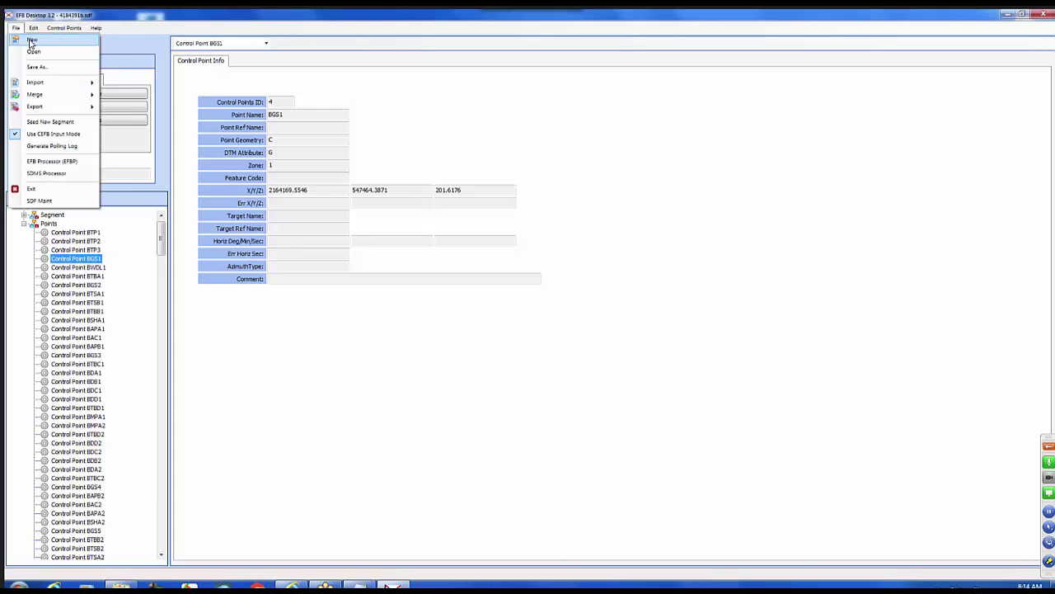
left_click(31, 40)
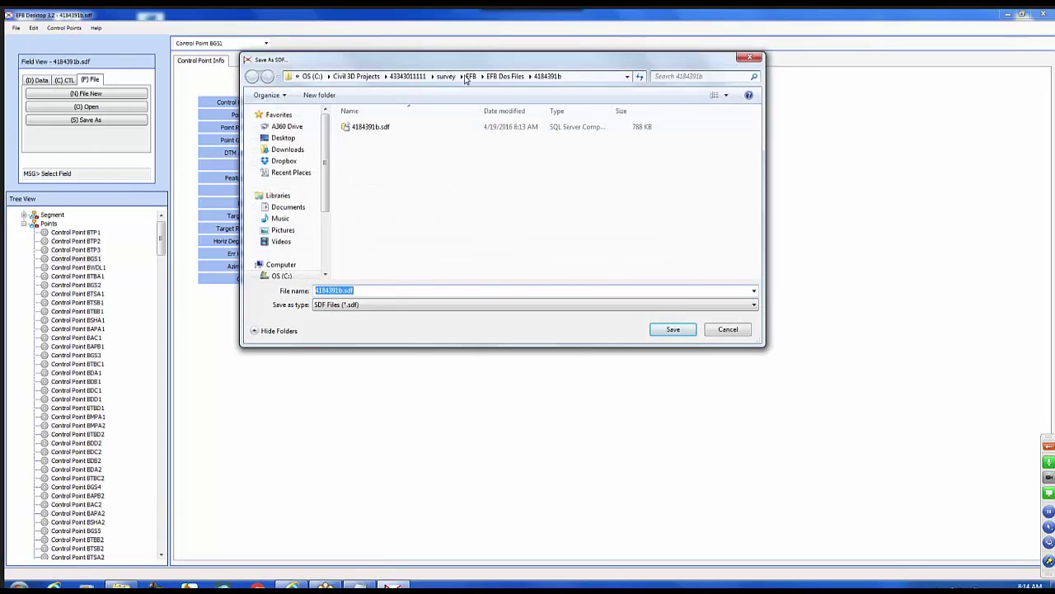
left_click(507, 80)
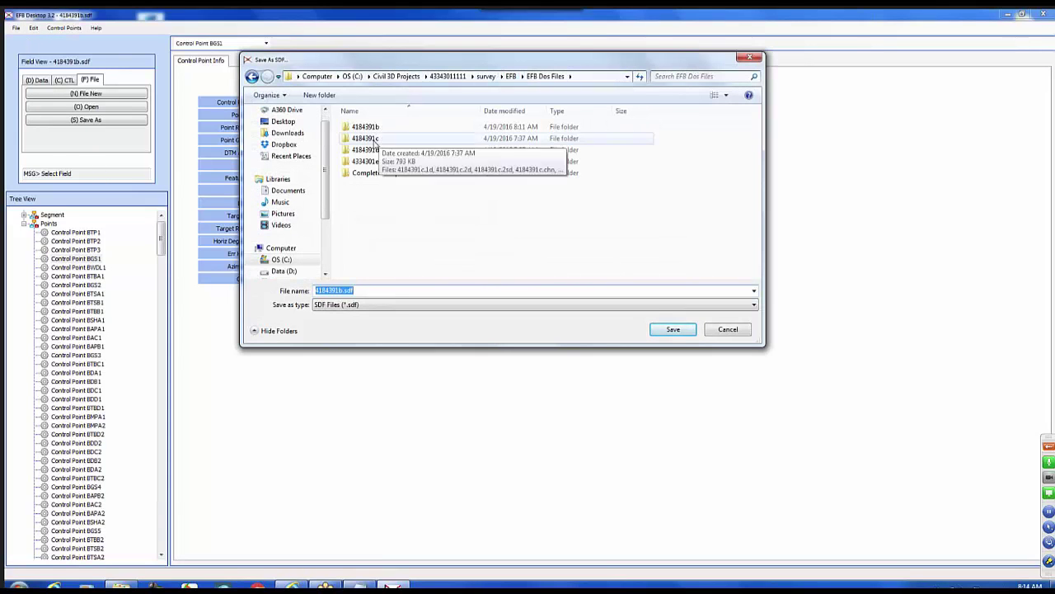
double_click(367, 139)
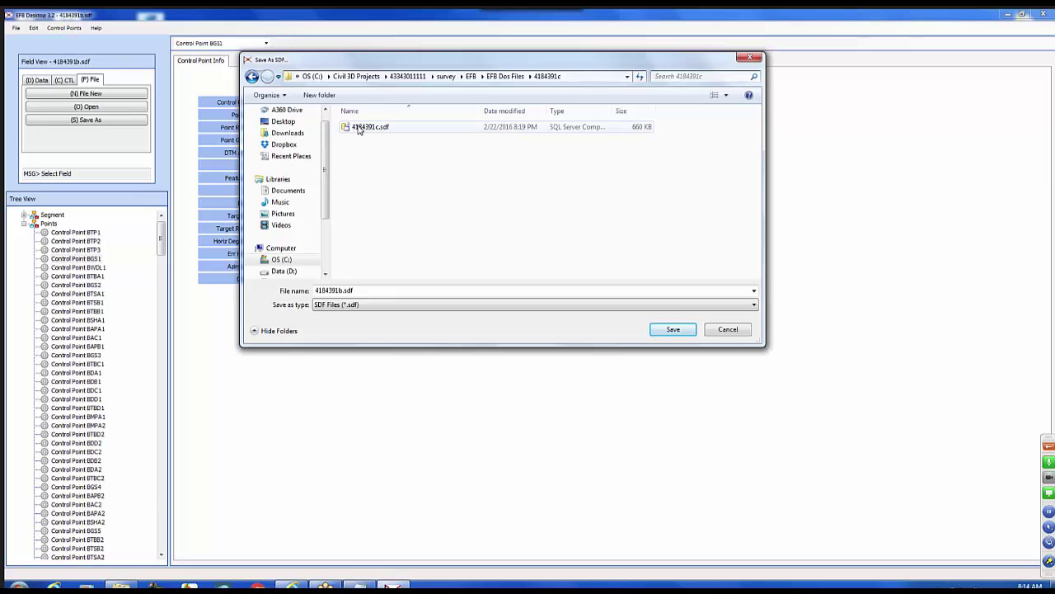
left_click(359, 128)
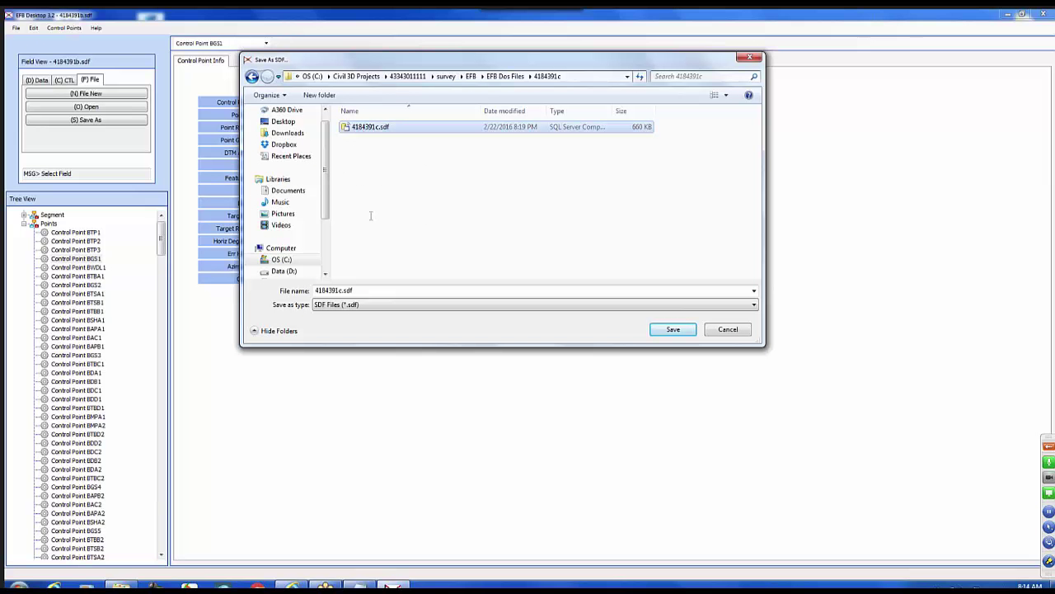
left_click(674, 330)
left_click(558, 304)
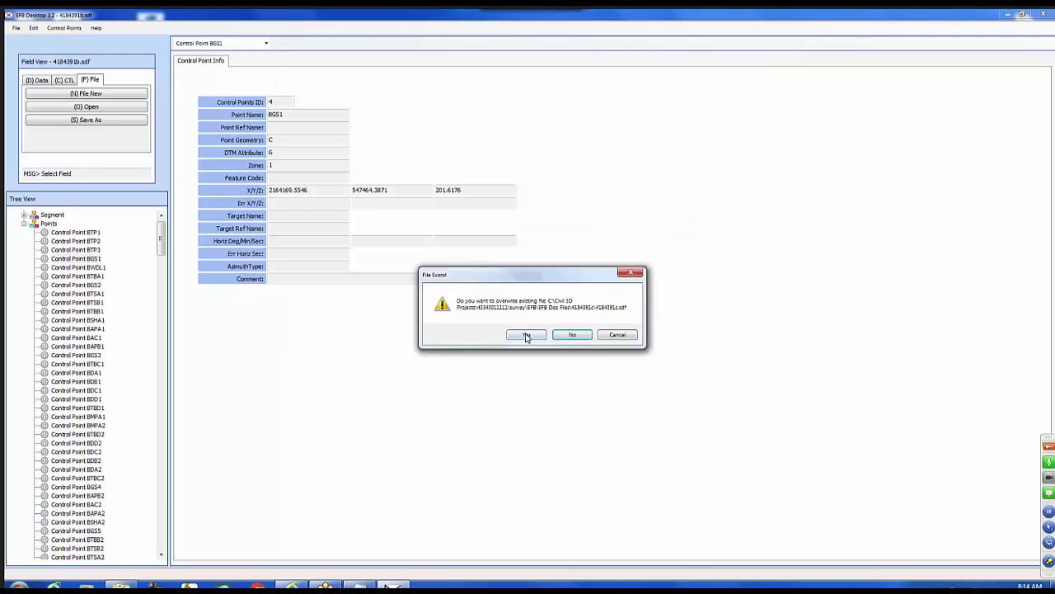
left_click(532, 334)
Step: Import the observations and chains from 4184391c.obs and inspect the imported chains CDWA1 and CMES6
left_click(17, 28)
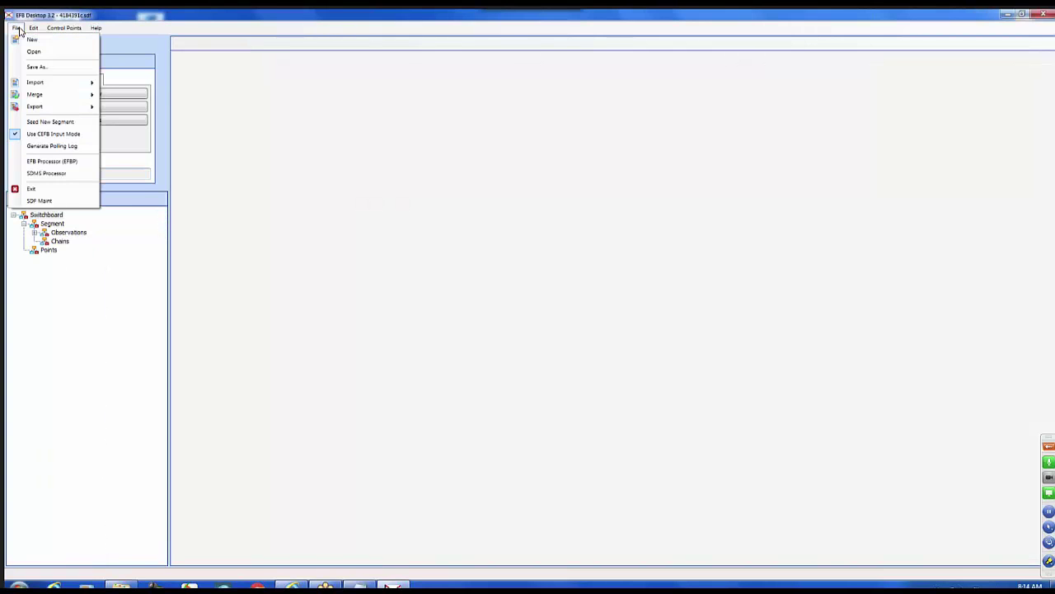
mouse_move(46, 84)
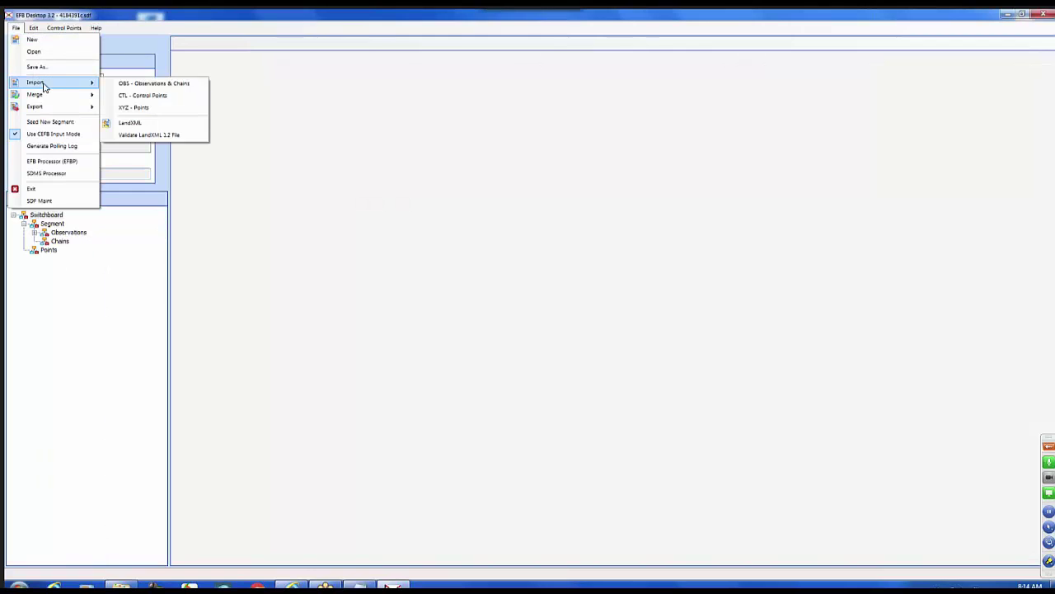
left_click(141, 84)
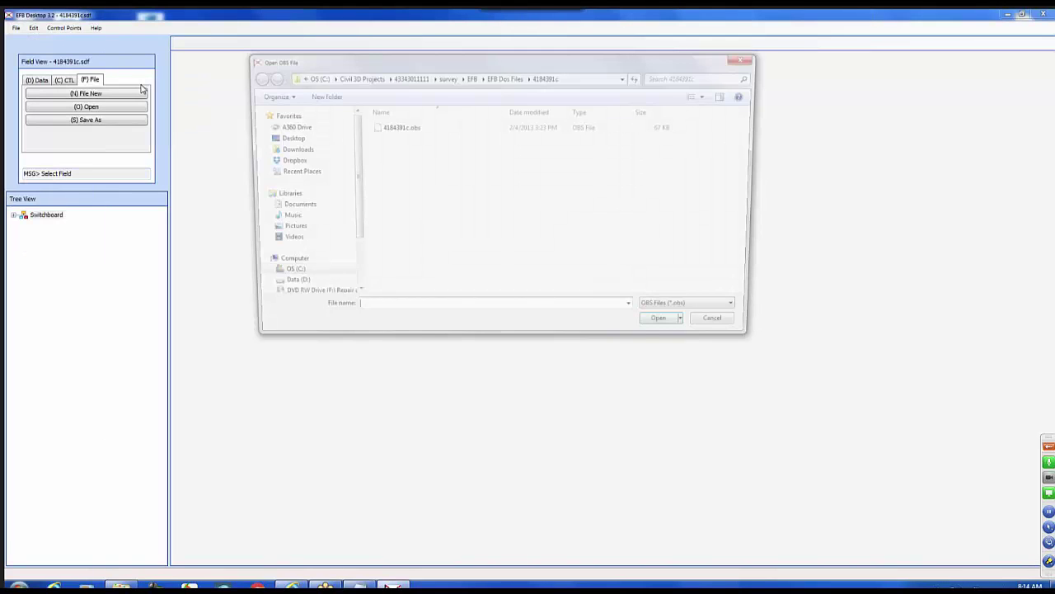
left_click(402, 127)
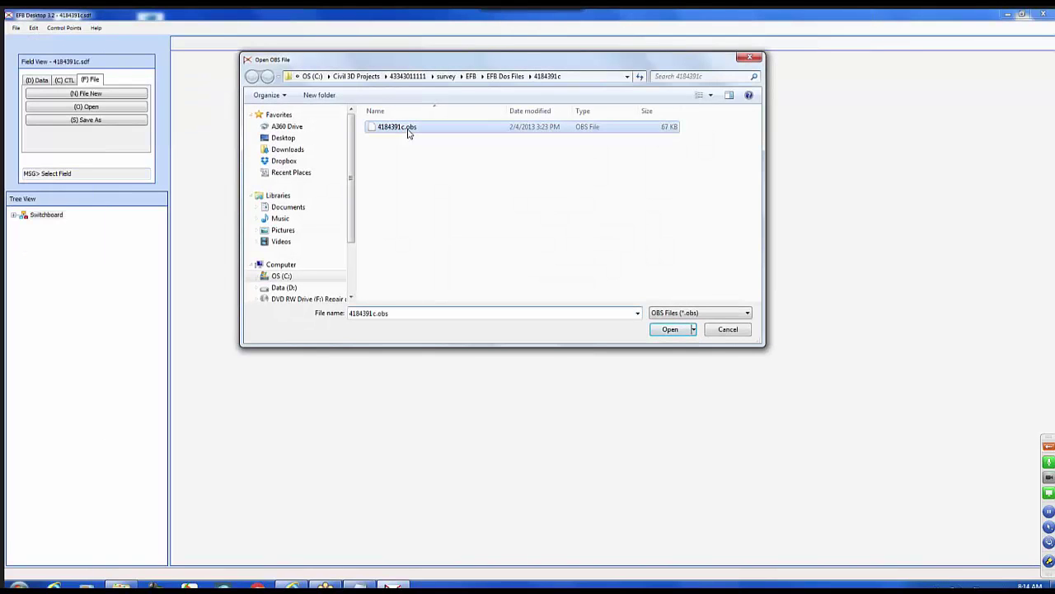
left_click(669, 330)
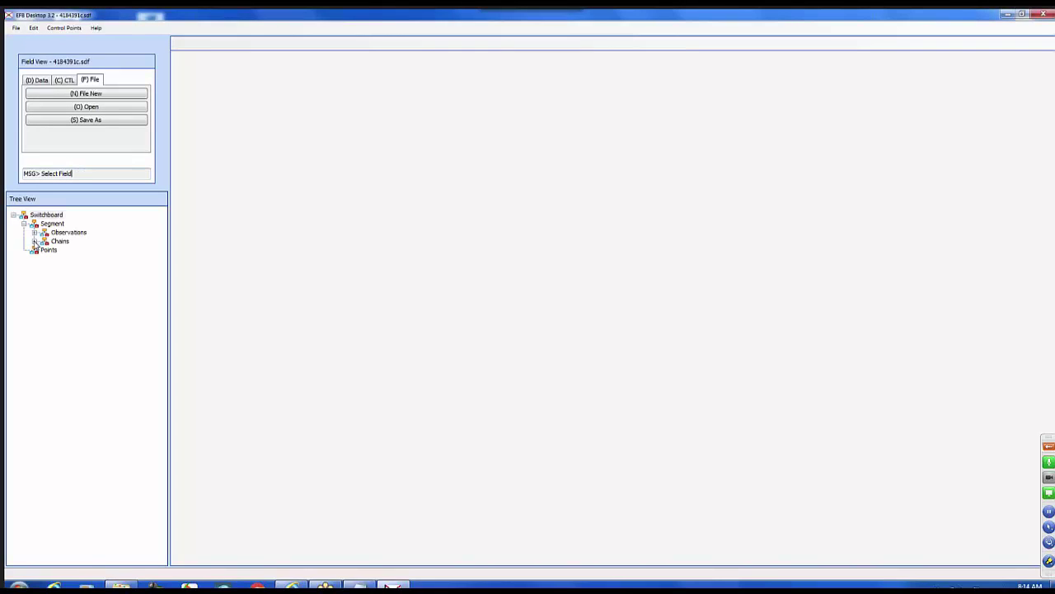
left_click(68, 312)
left_click(79, 400)
left_click(80, 460)
Step: Import the XYZ points from 4184391c.xyz and inspect control points CTBA1 and CFNC1
left_click(14, 28)
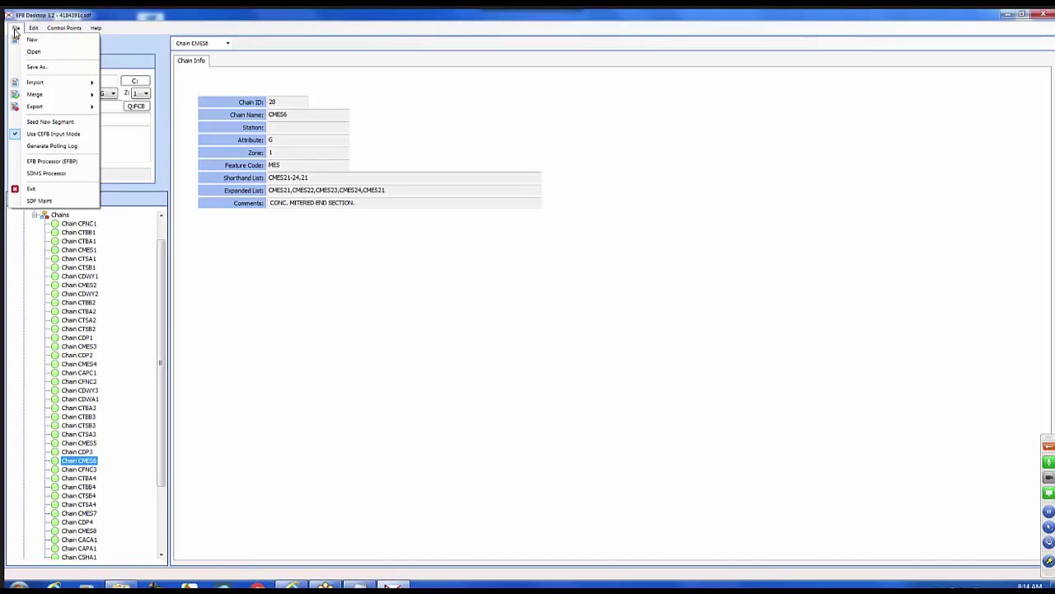
mouse_move(41, 86)
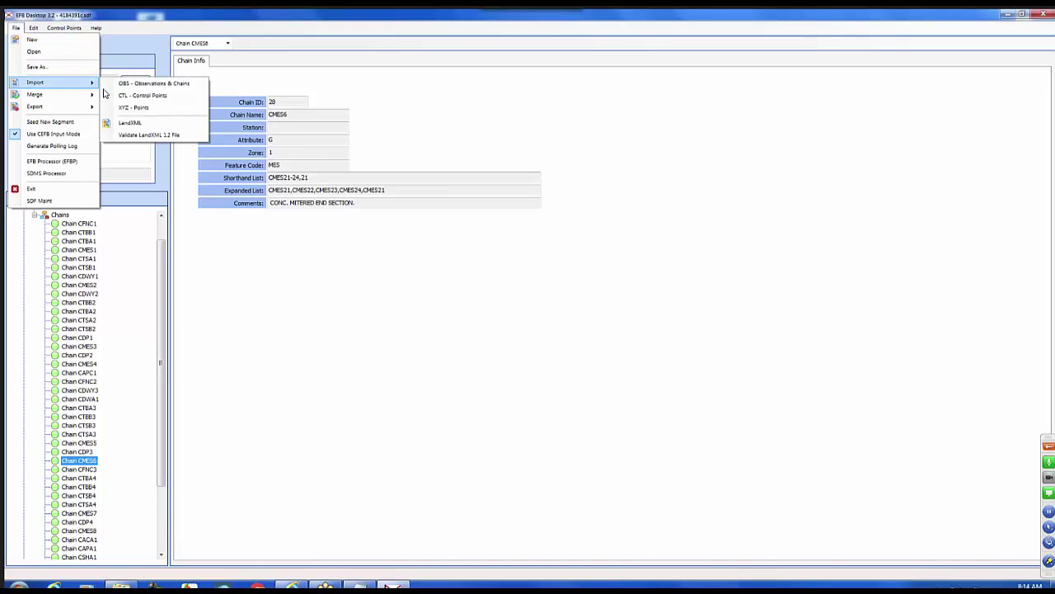
left_click(137, 110)
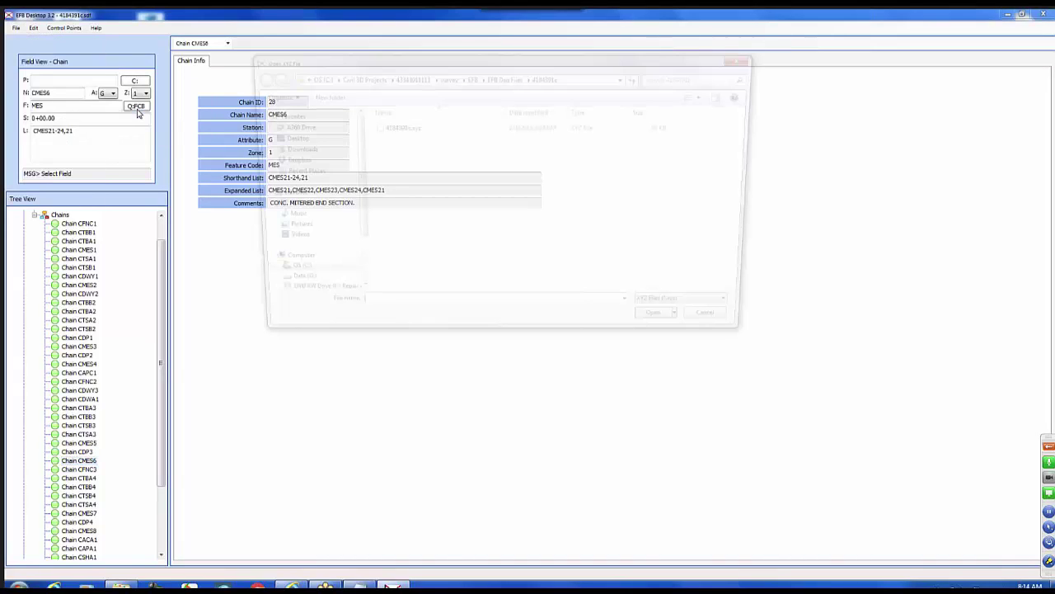
left_click(401, 129)
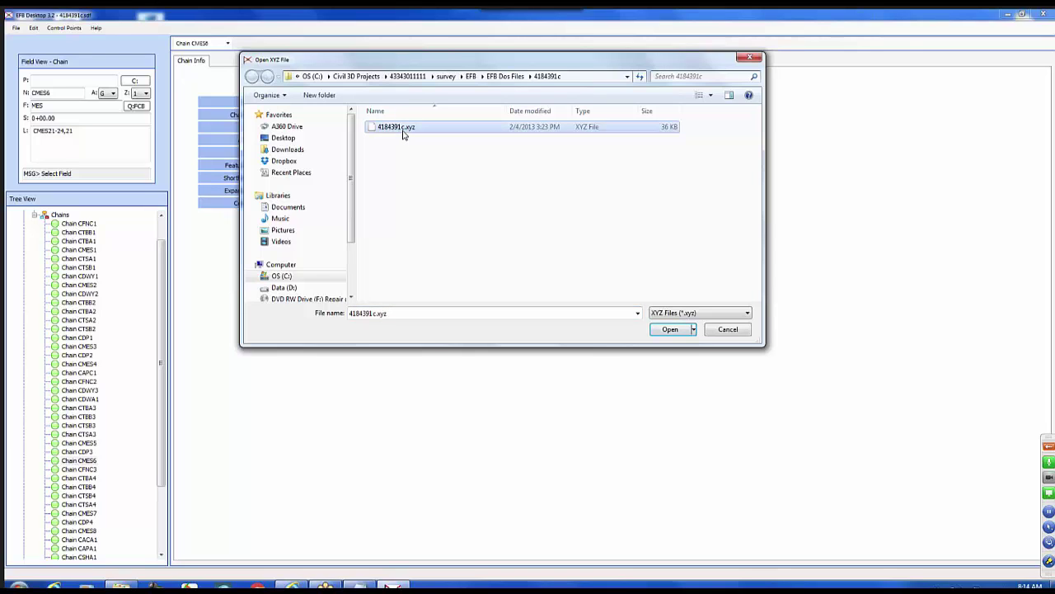
left_click(669, 331)
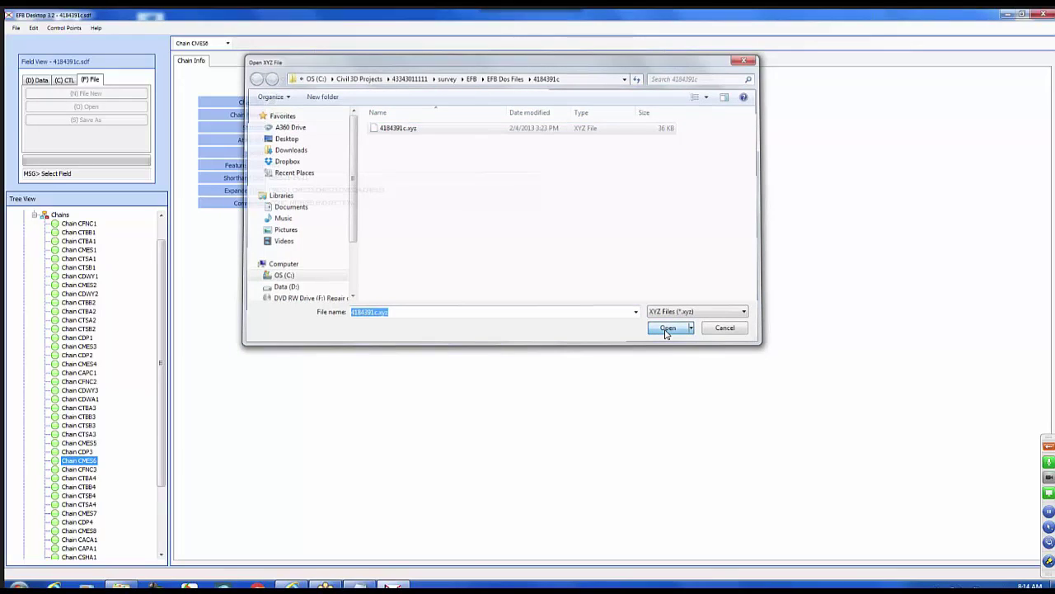
left_click(84, 294)
left_click(76, 347)
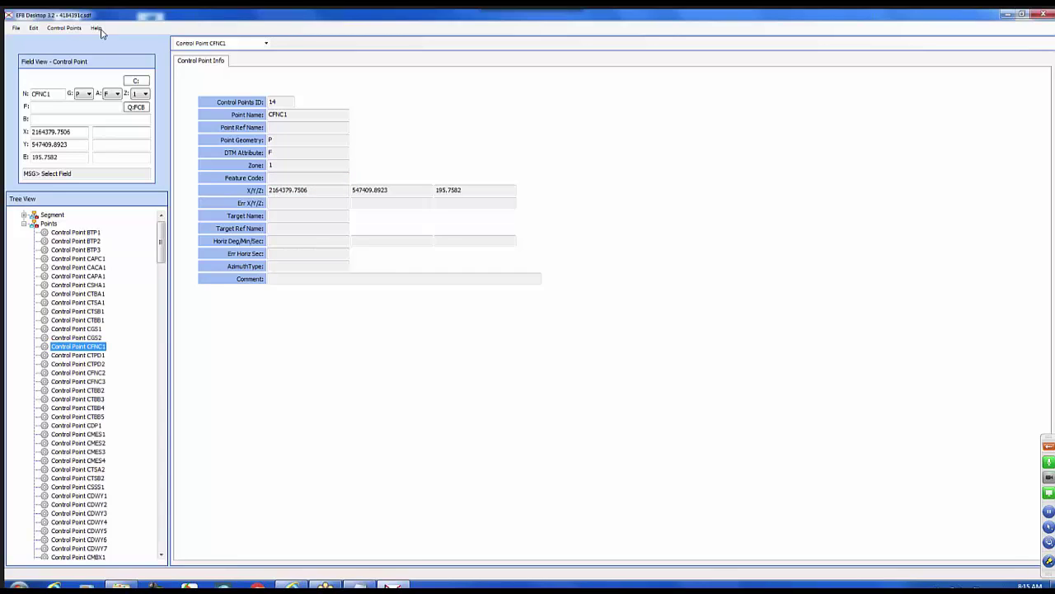
Step: Export the data as LandXML to 4184391c.xml in the EFB Dos Files folder, replacing the existing file
left_click(17, 29)
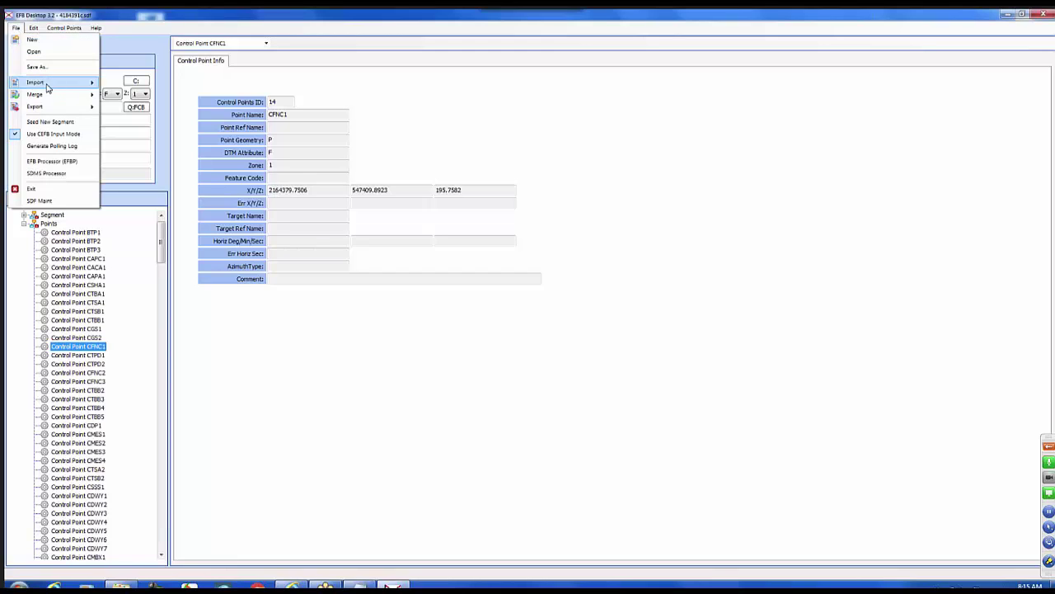
mouse_move(45, 107)
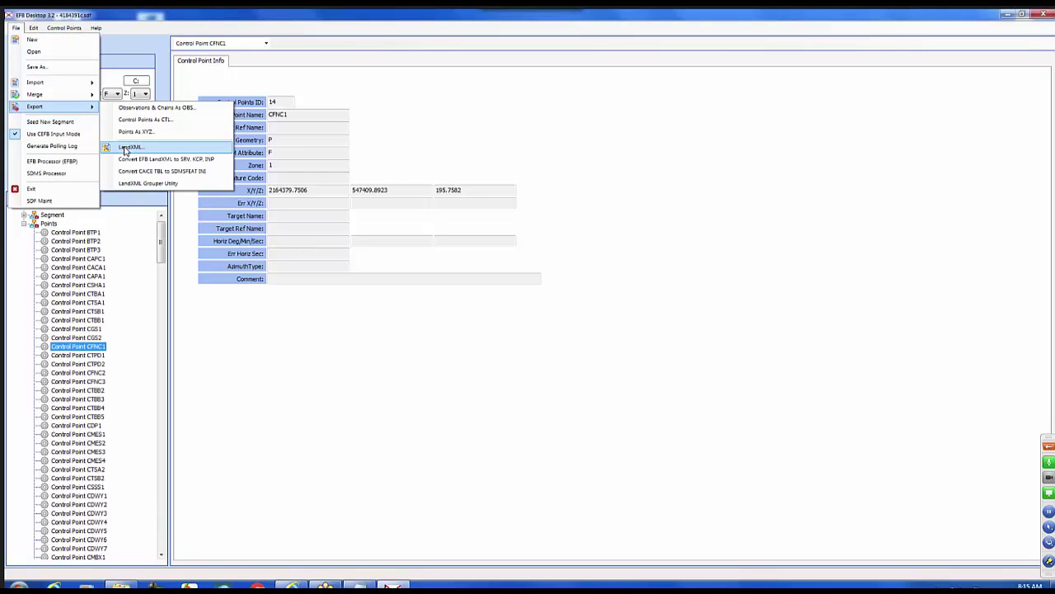
left_click(125, 149)
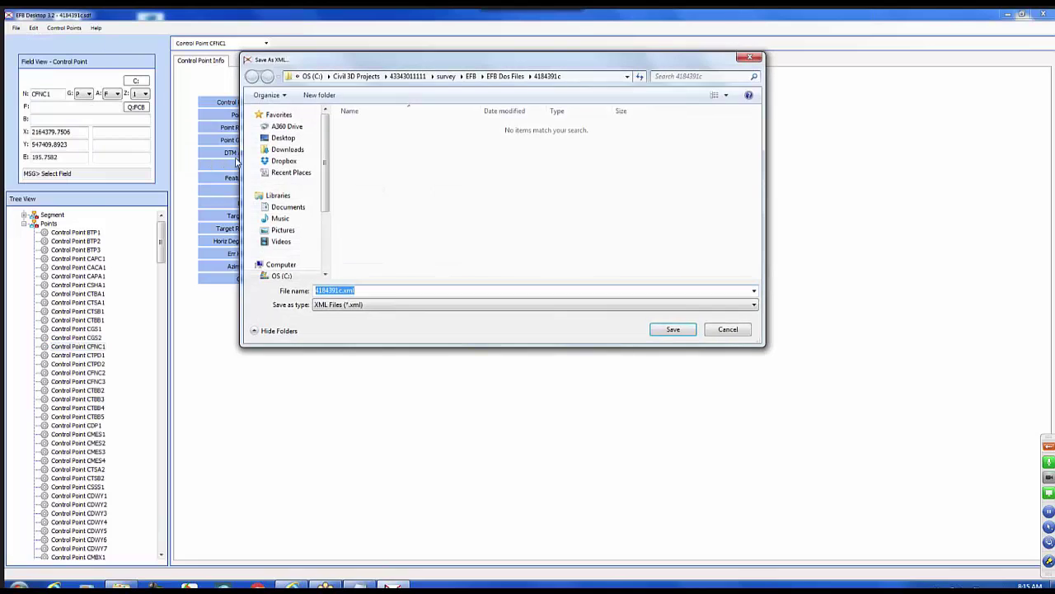
left_click(509, 76)
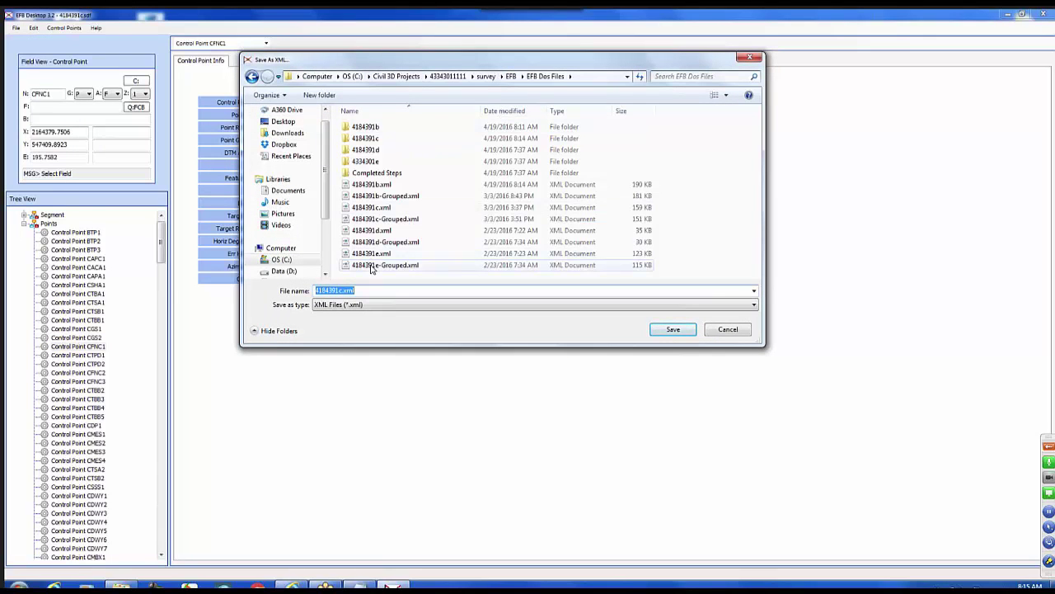
left_click(672, 332)
left_click(566, 304)
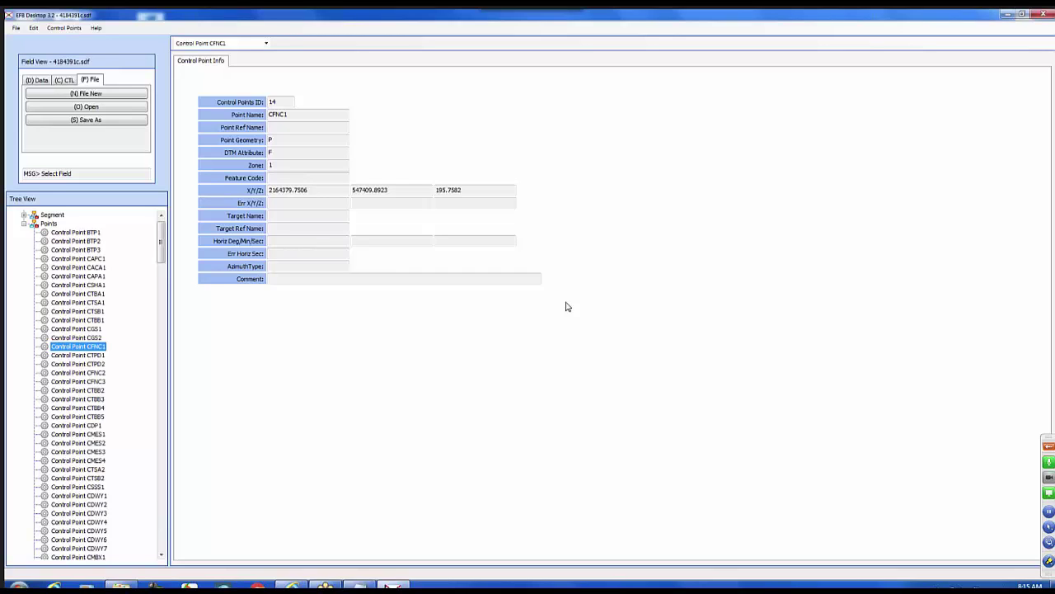
Step: Exit EFB Desktop and launch Land XML Visualizer from the FDOT2016.C3D desktop folder
left_click(1046, 15)
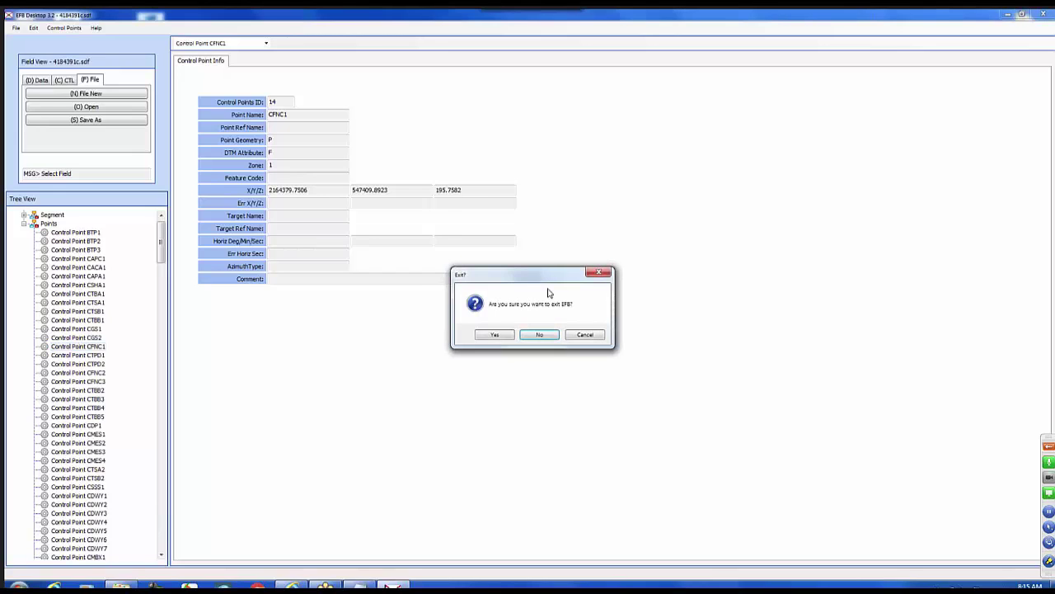
left_click(496, 336)
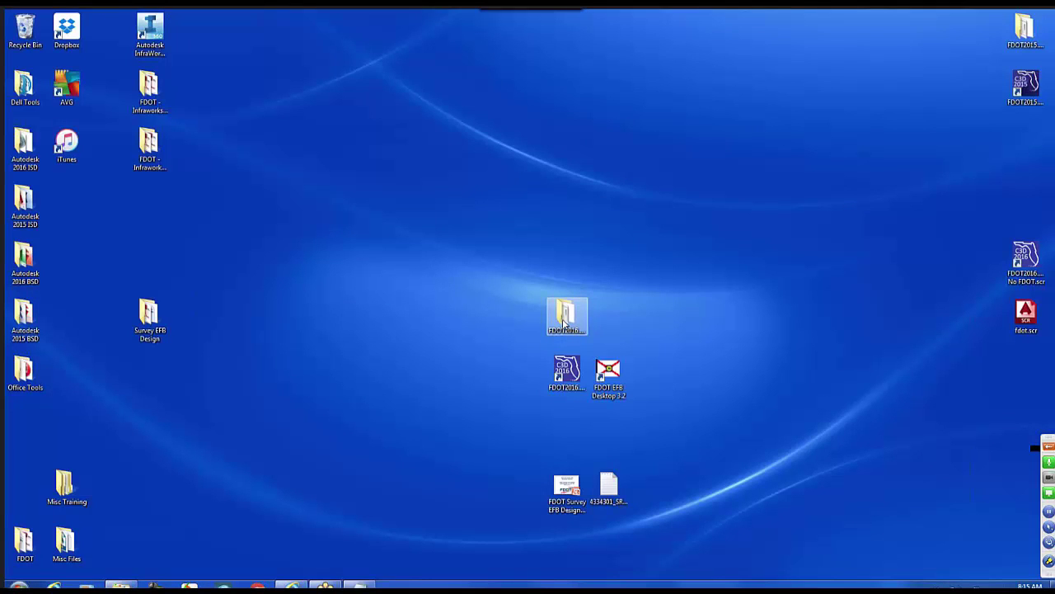
double_click(565, 317)
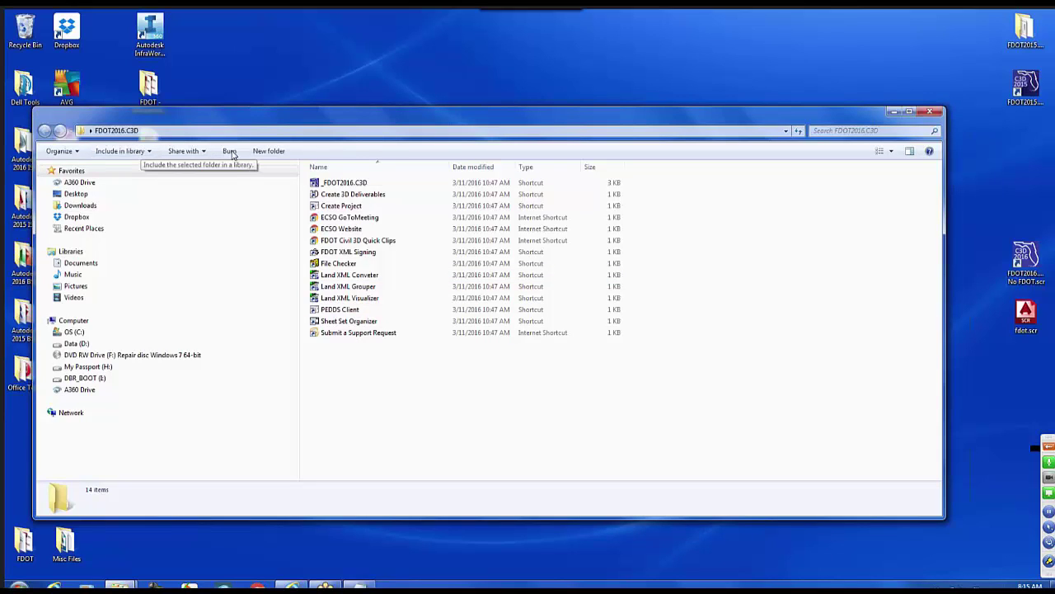
left_click(368, 301)
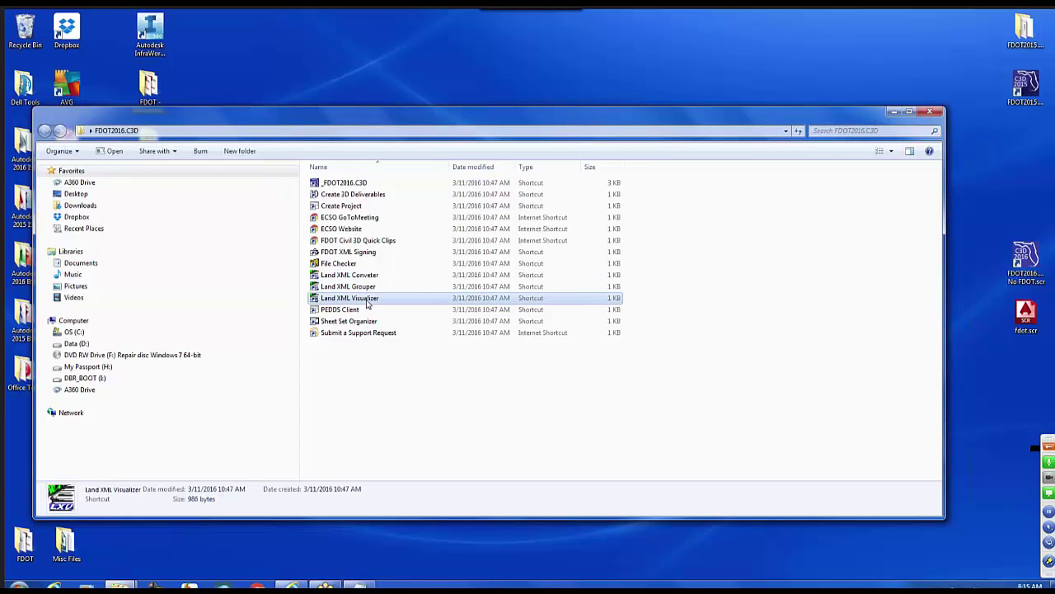
double_click(368, 302)
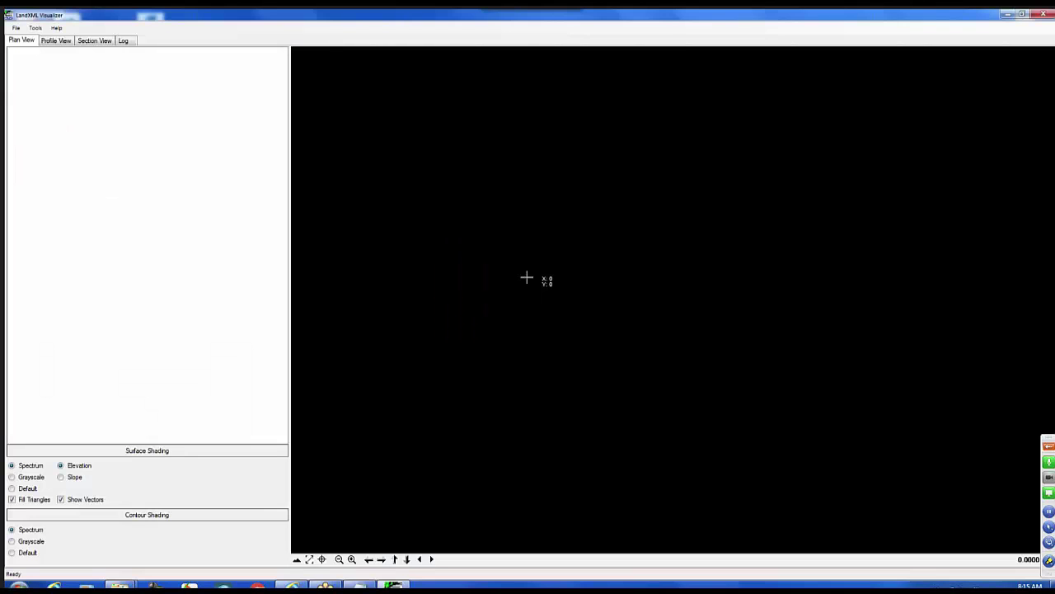
Step: Open 4184391b.xml from the EFB Dos Files folder for visualization
left_click(16, 28)
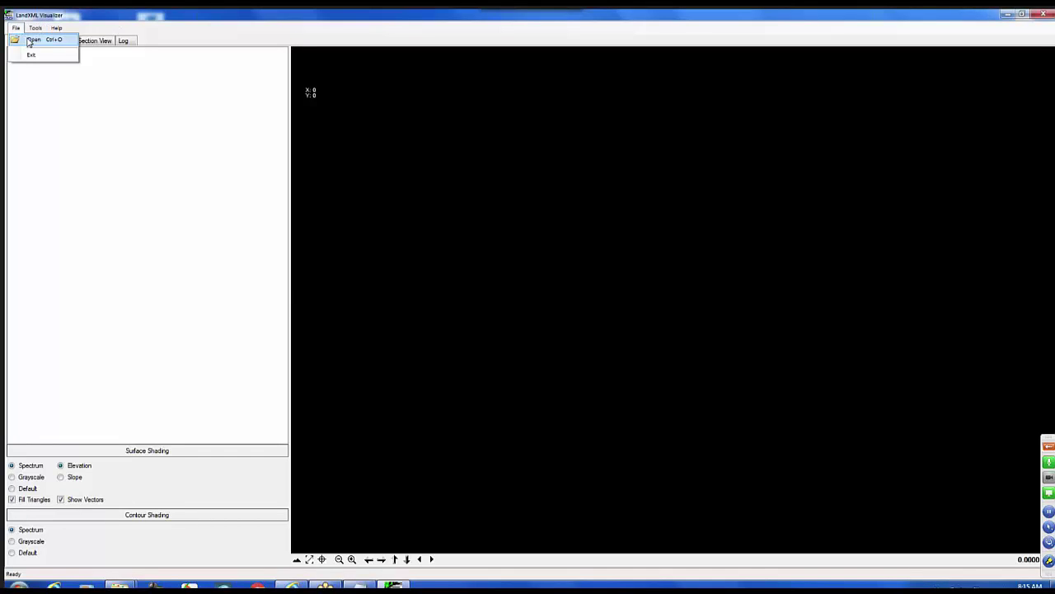
left_click(32, 39)
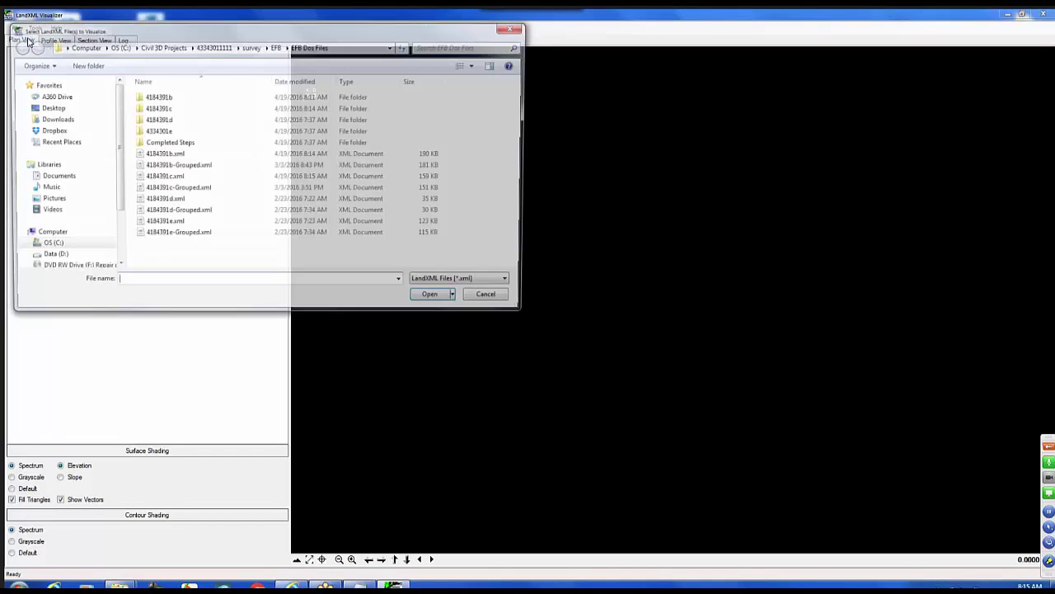
left_click(172, 156)
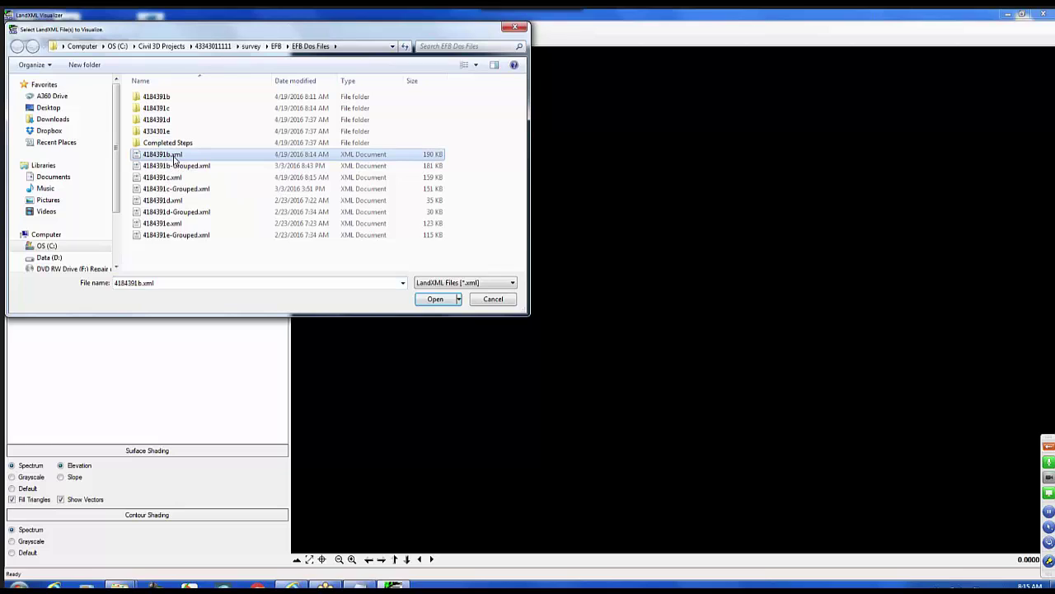
left_click(434, 302)
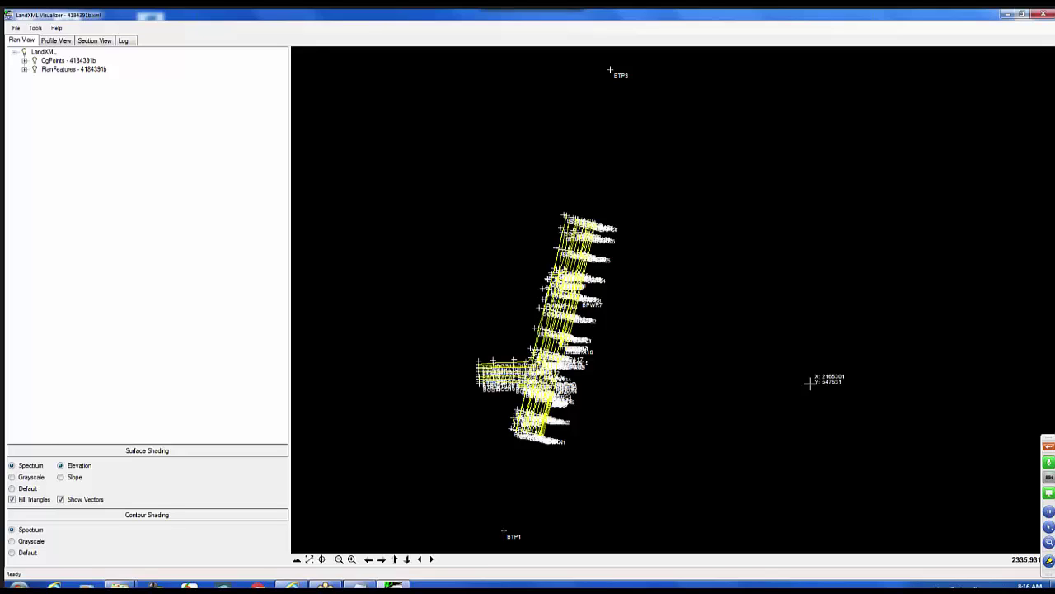
Step: Center the plan view on CgPoint BSHA1 and examine the surrounding survey points and chains up close
left_click(24, 60)
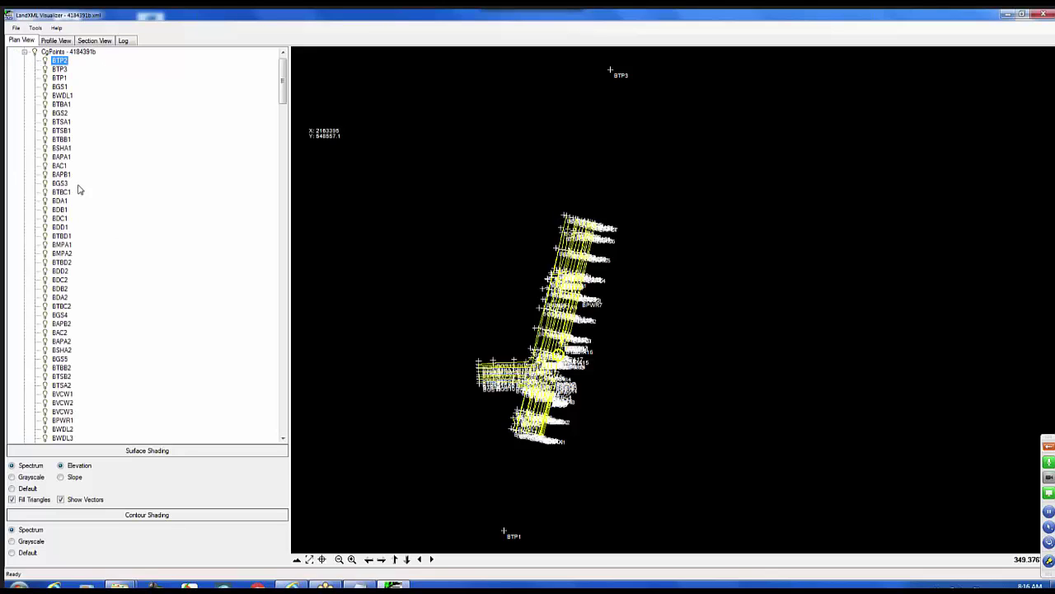
left_click(65, 149)
right_click(74, 149)
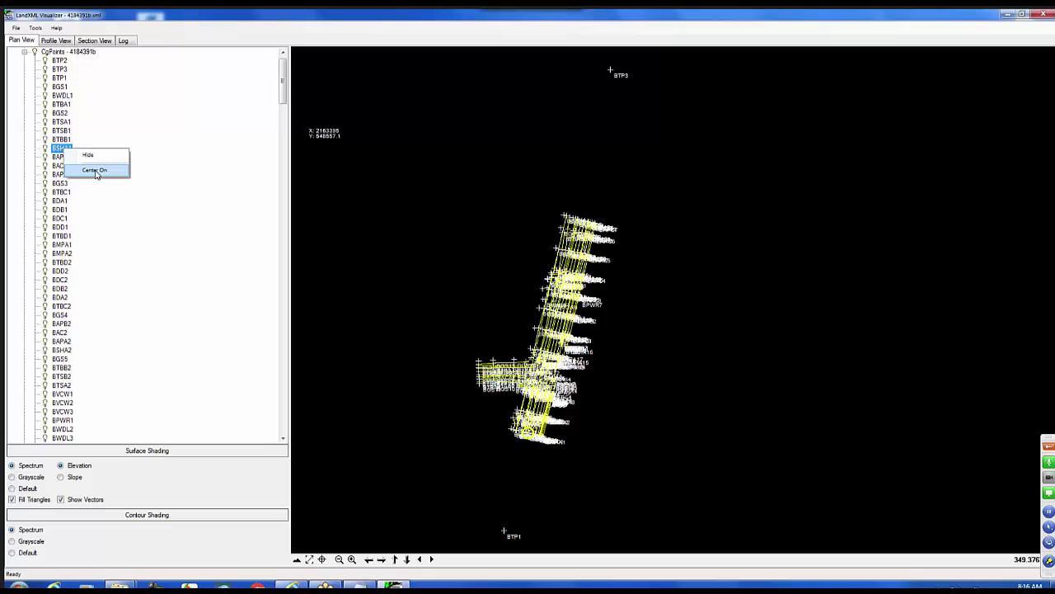
left_click(95, 169)
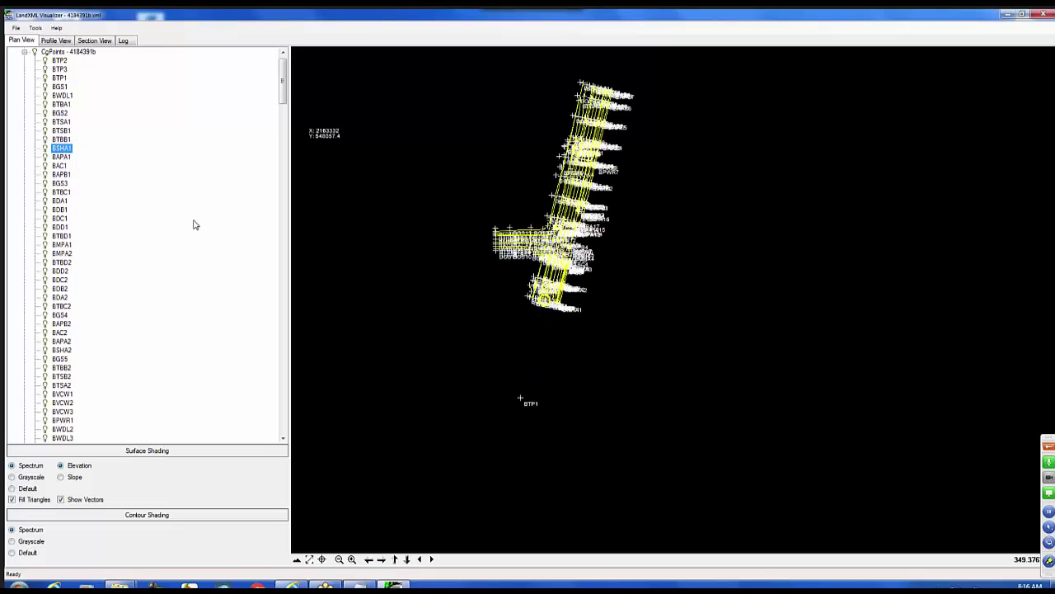
scroll(547, 305, "up", 3)
scroll(549, 307, "up", 2)
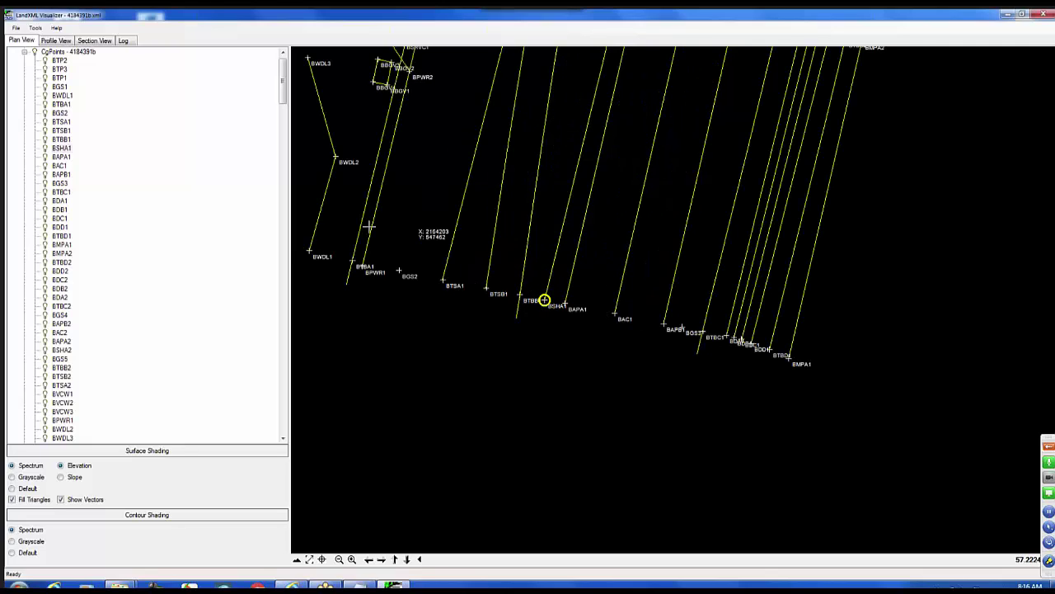
scroll(87, 263, "up", 1)
Step: Center the plan view on CgPoint BTBD2 to examine its location
left_click(64, 265)
right_click(64, 266)
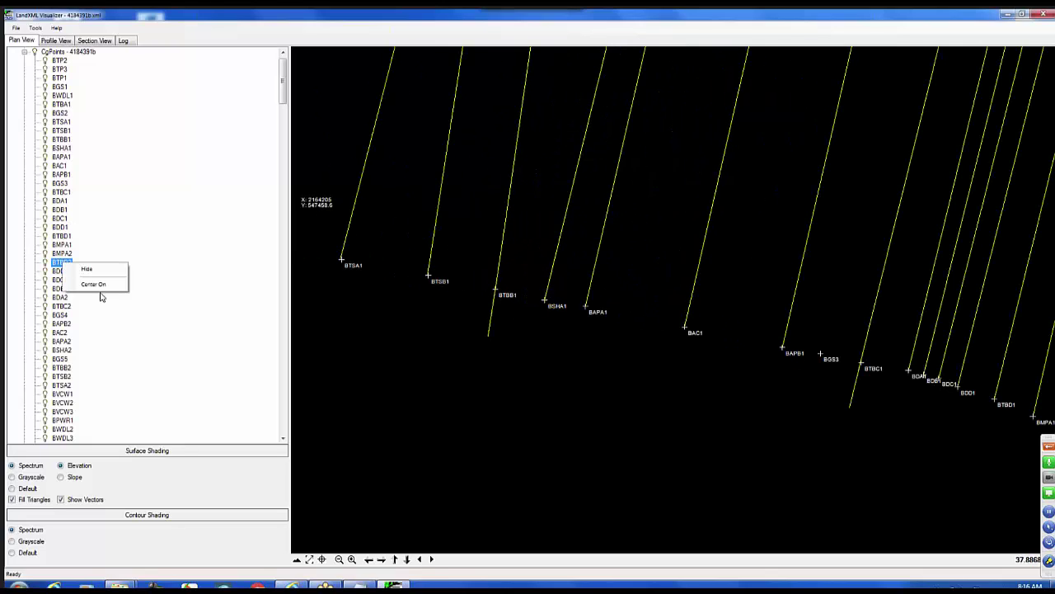
left_click(95, 284)
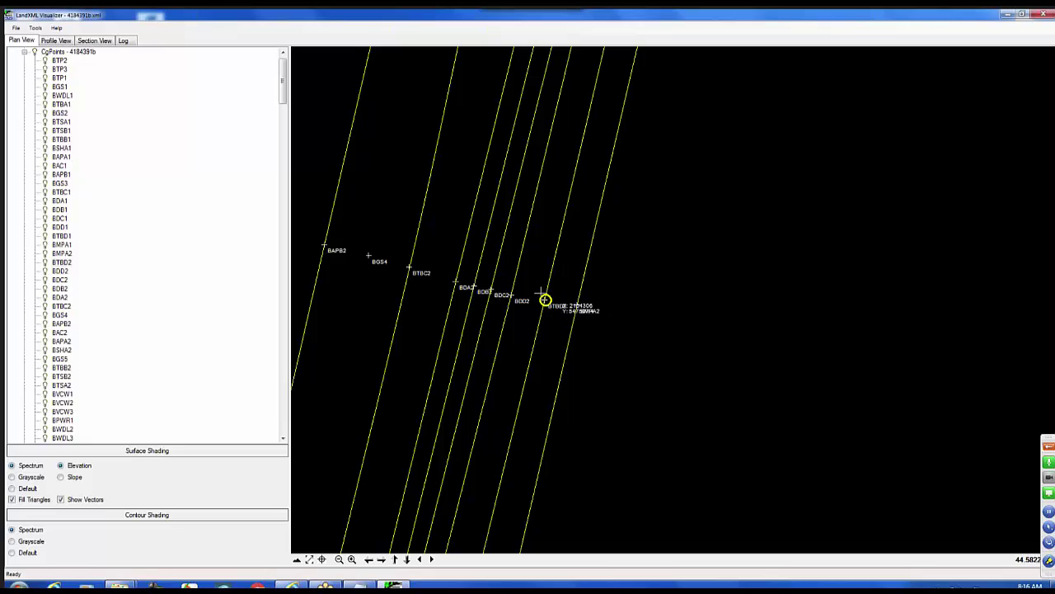
Step: Collapse the CgPoints list, expand the plan features of 4184391b and zoom to plan feature BMPB2
left_click(25, 52)
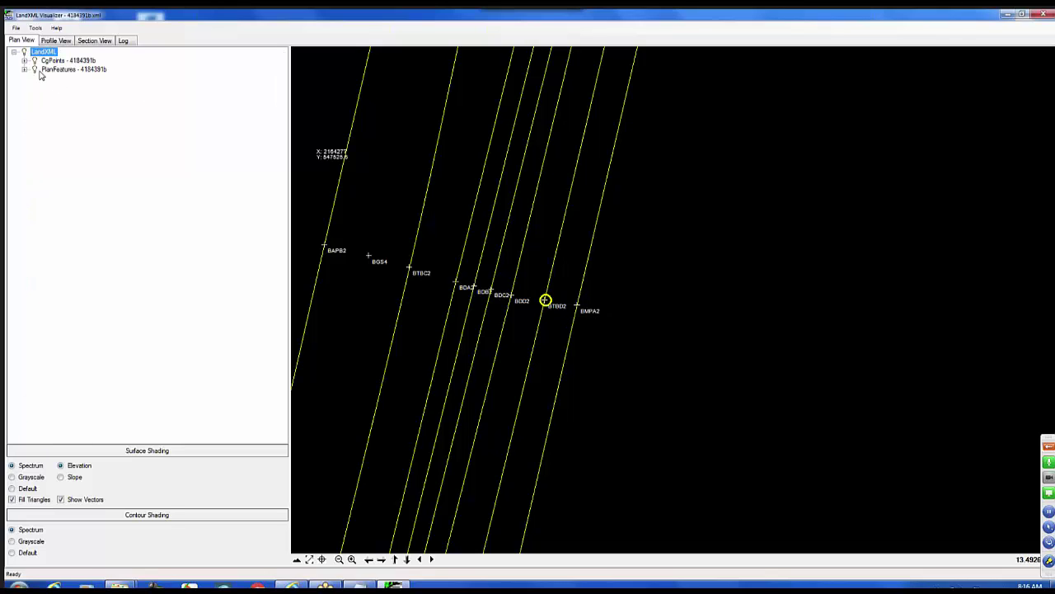
left_click(25, 70)
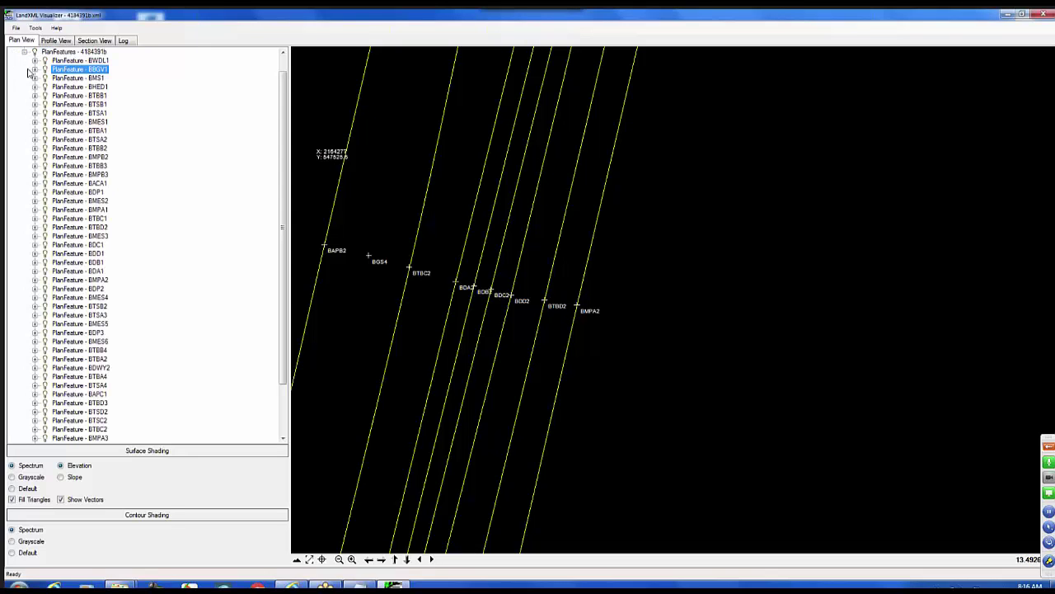
left_click(78, 160)
right_click(78, 163)
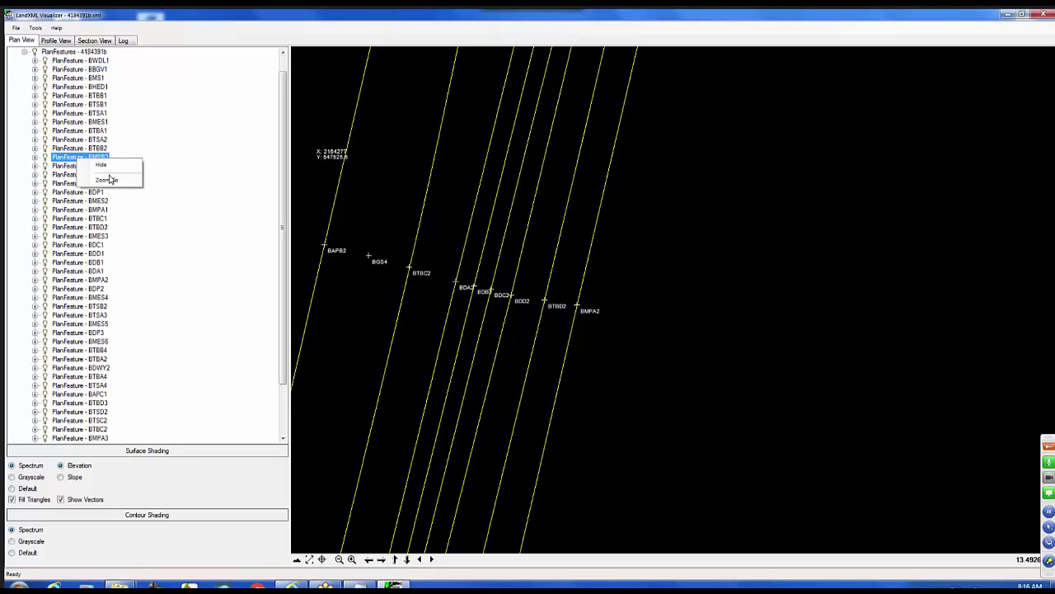
left_click(107, 181)
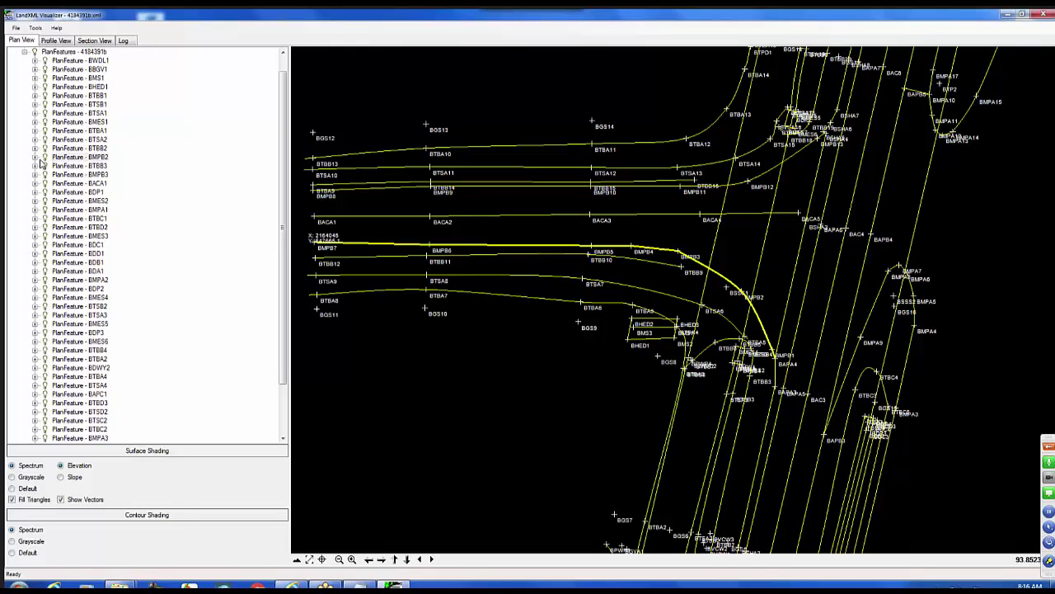
Step: Expand the chain geometry of plan feature BMPB2 and highlight its points in plan view one after another, from BAPA4 to BMPB7
left_click(34, 157)
left_click(46, 166)
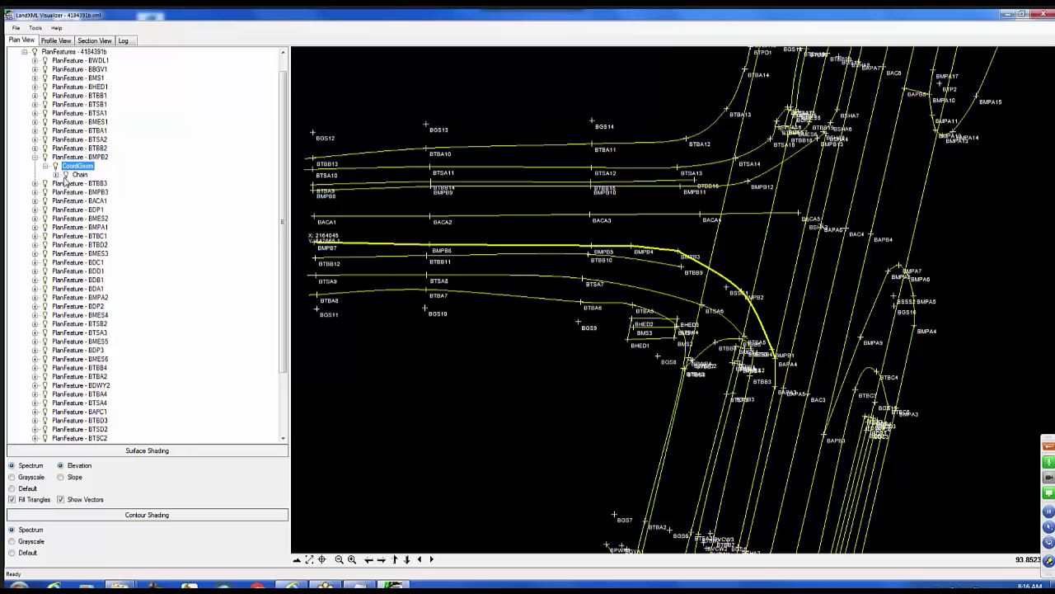
left_click(56, 175)
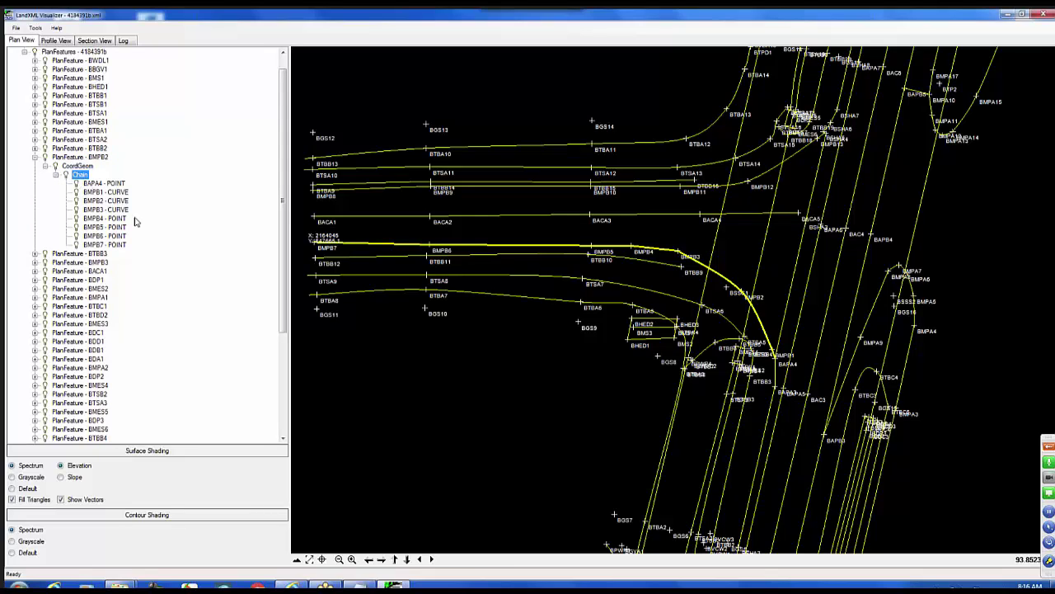
left_click(116, 183)
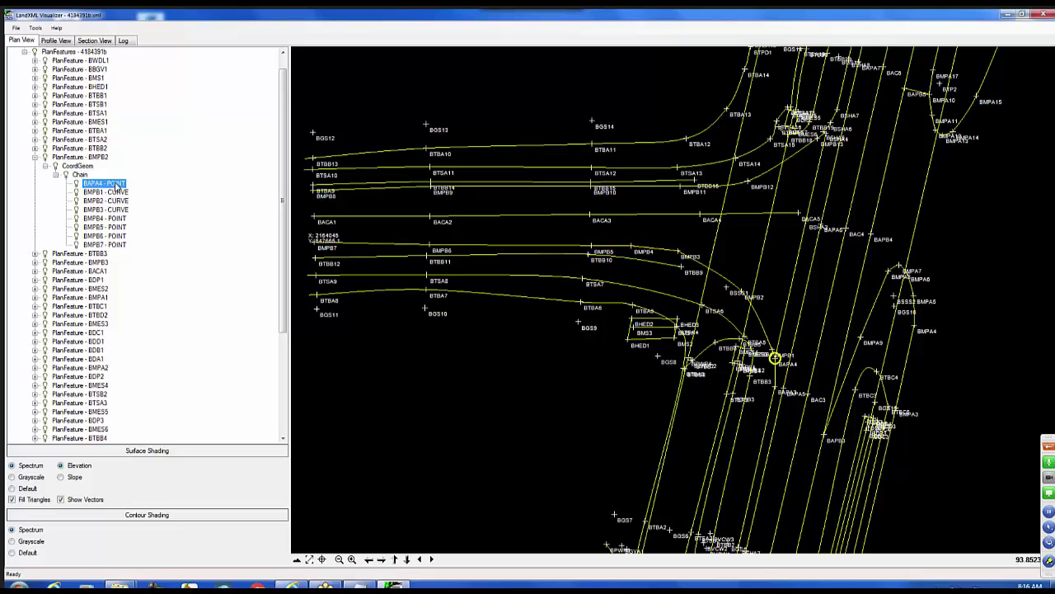
left_click(120, 192)
left_click(120, 202)
left_click(121, 211)
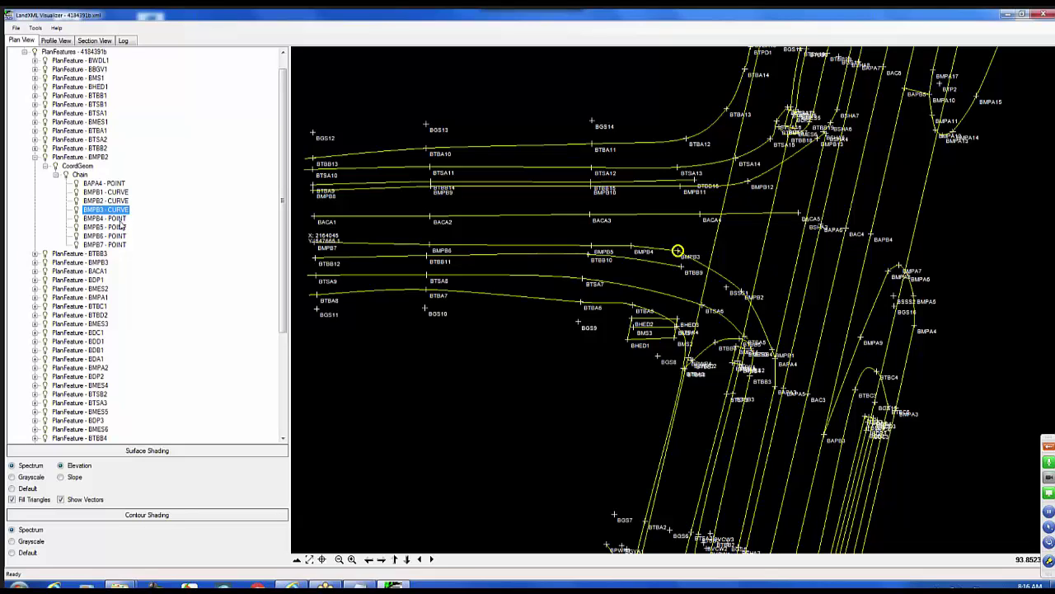
left_click(121, 227)
left_click(121, 237)
left_click(121, 245)
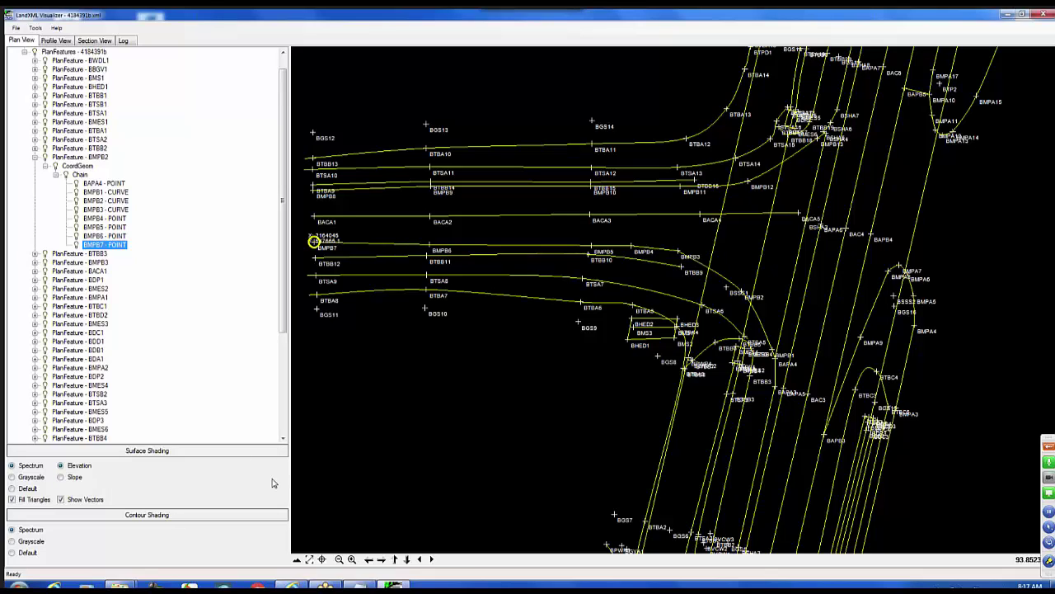
Step: Show all survey elements in plan view, zoom in on the road intersection and re-center the view there
left_click(296, 540)
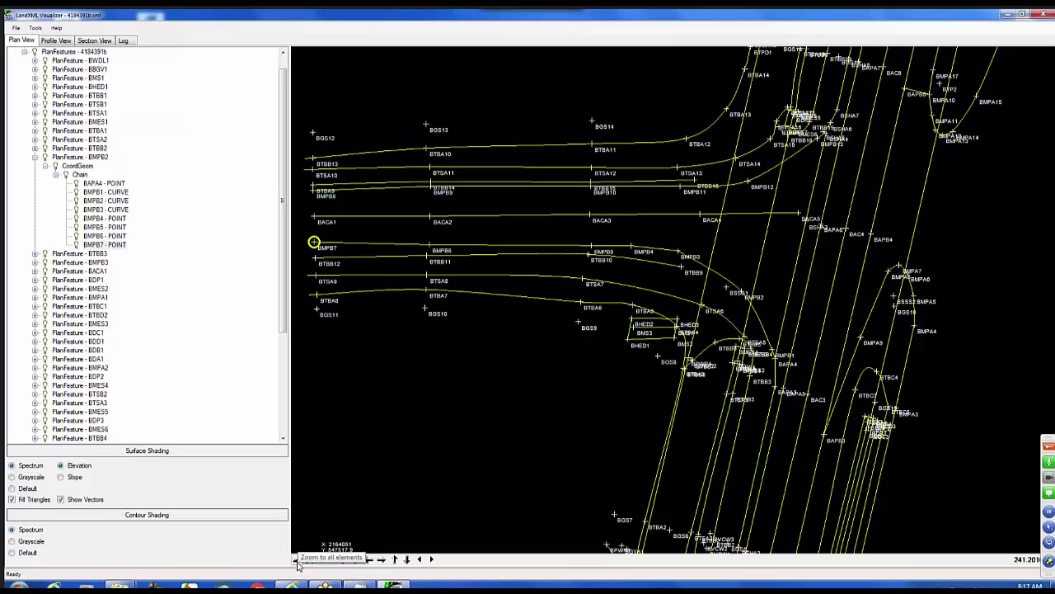
left_click(297, 559)
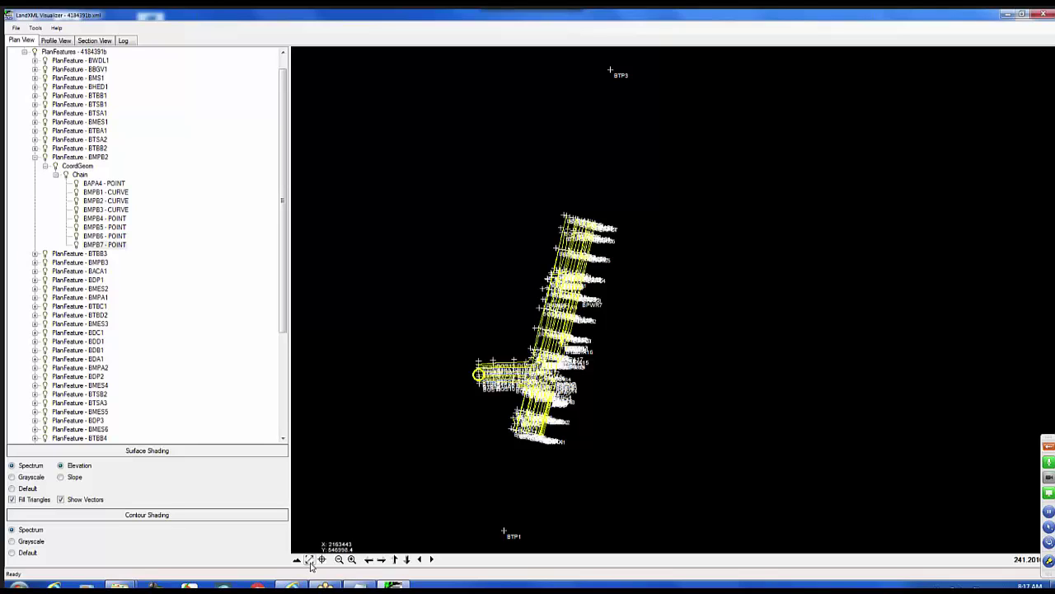
left_click_drag(521, 342, 587, 392)
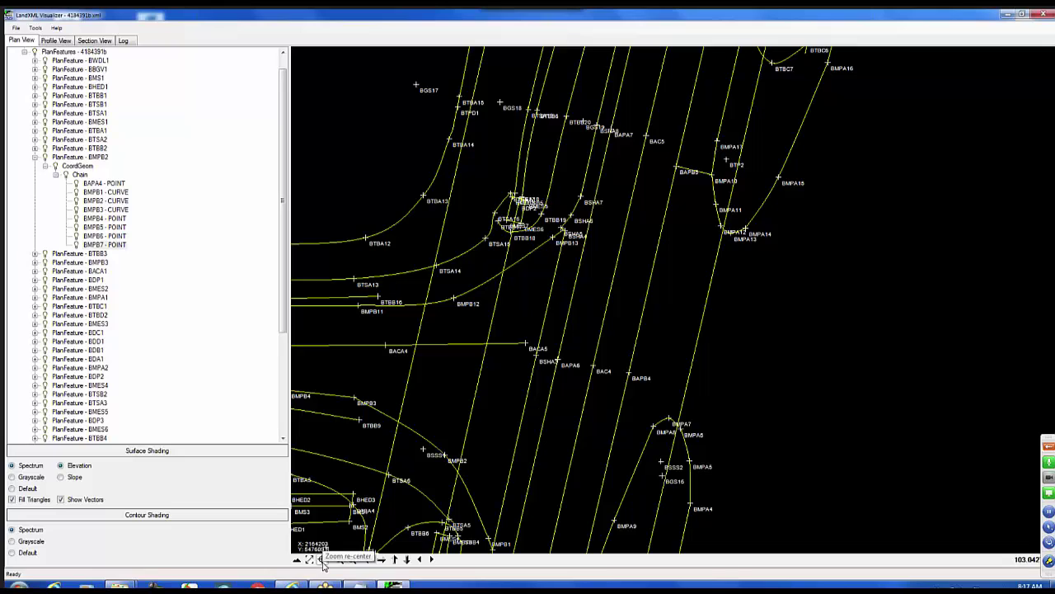
left_click(528, 313)
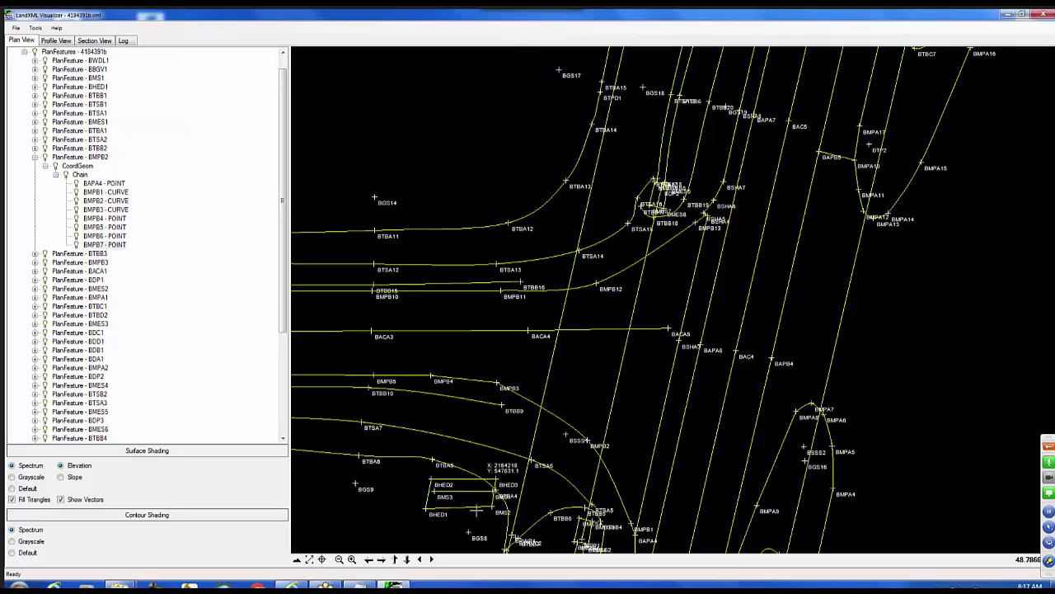
Step: Examine the intersection at several zoom levels and pan positions, and return the plan view to all elements
left_click(339, 561)
left_click(339, 561)
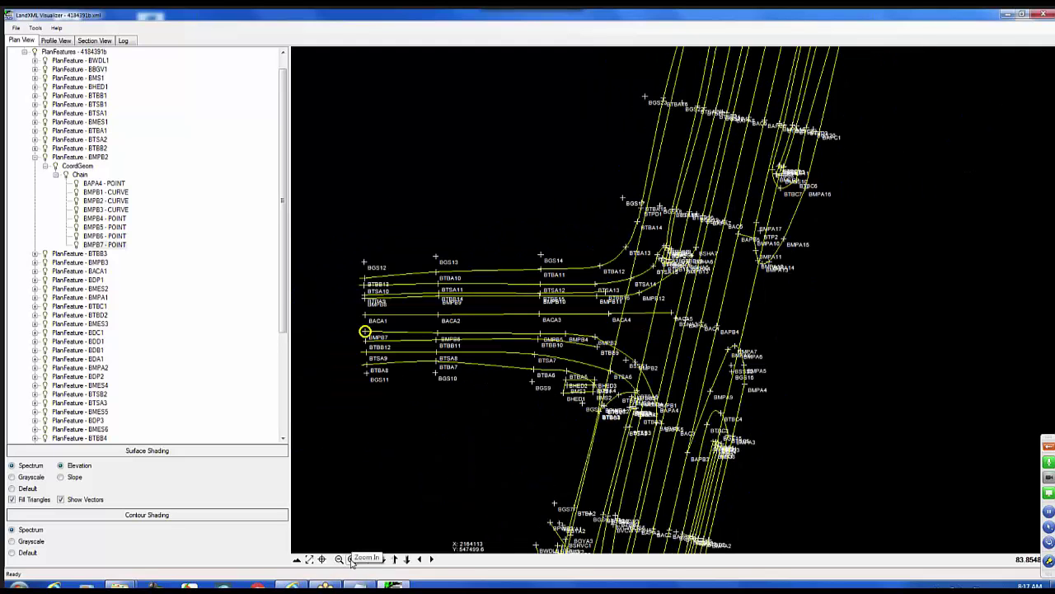
left_click(352, 561)
left_click(352, 561)
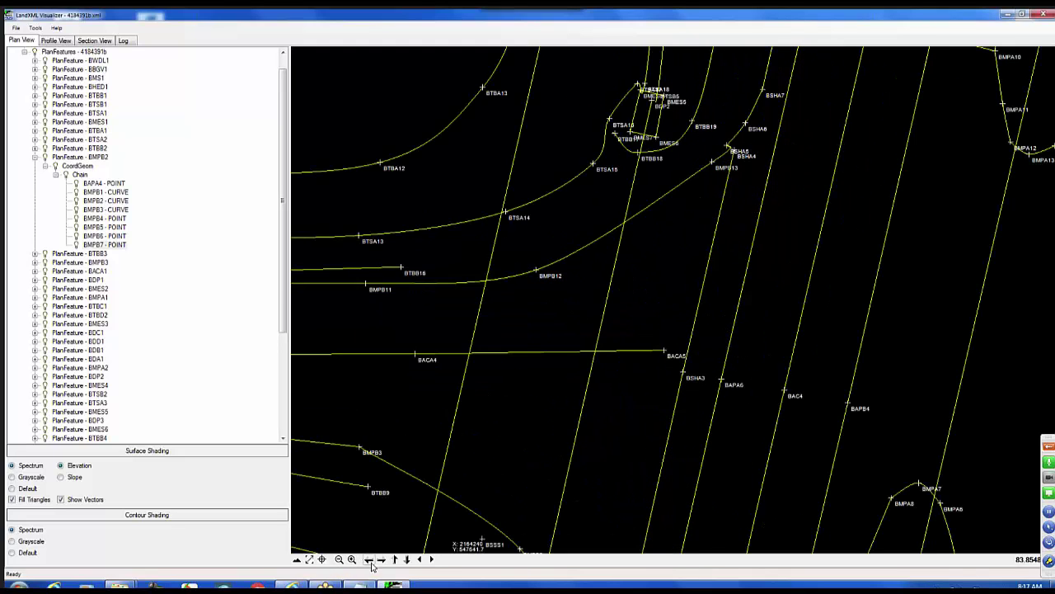
left_click(370, 561)
left_click(370, 561)
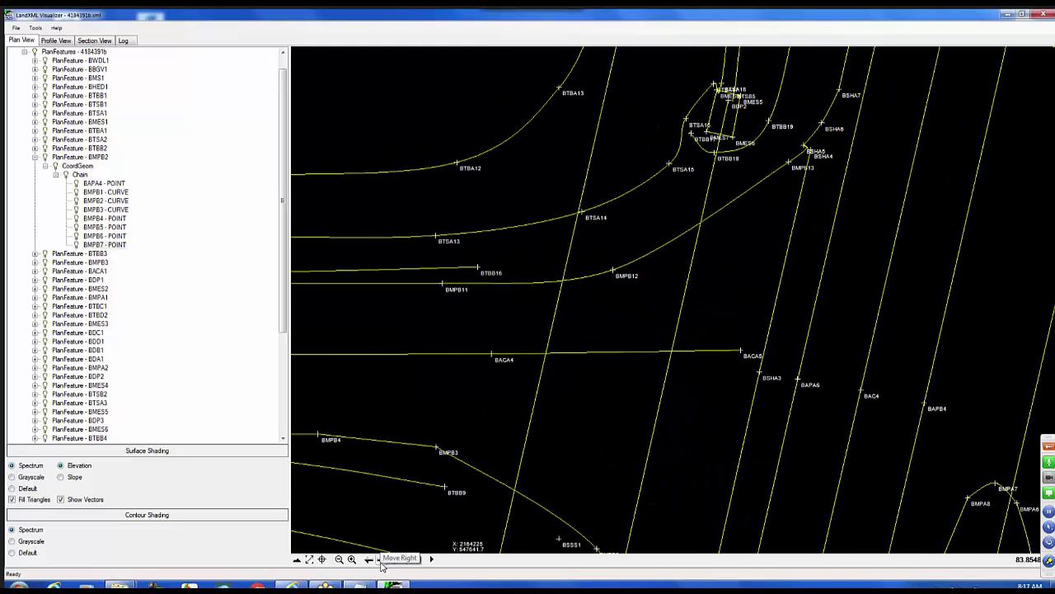
left_click(382, 561)
left_click(382, 561)
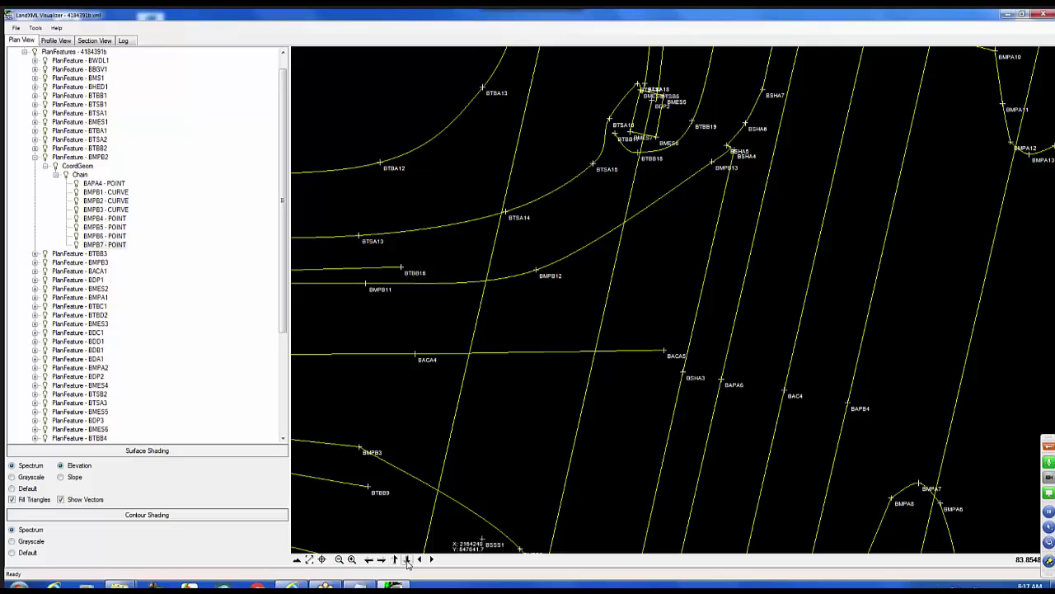
left_click(407, 560)
left_click(297, 559)
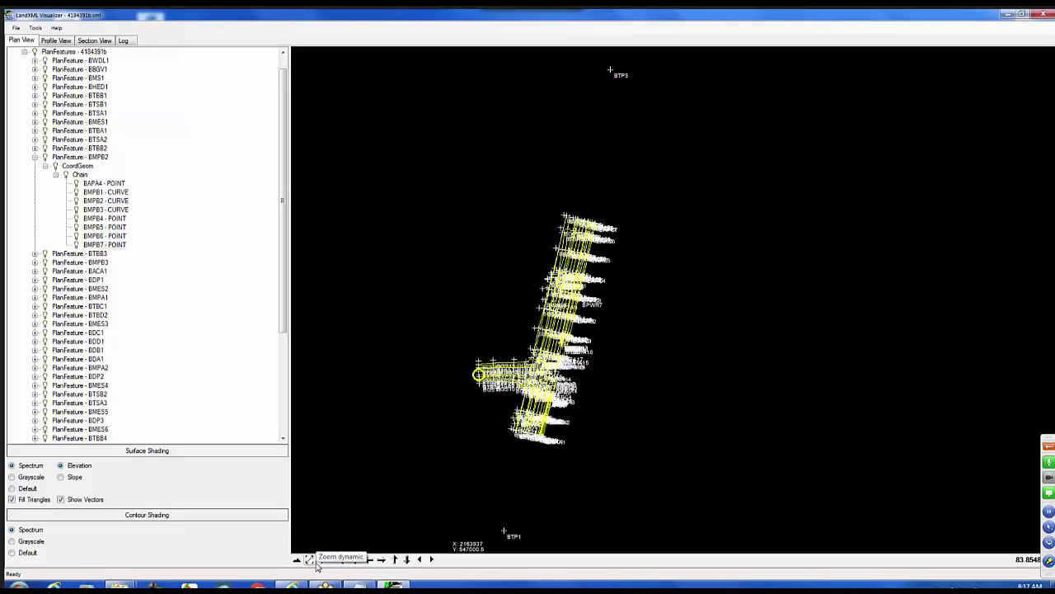
Step: Close LandXML Visualizer and review the criteria of the TOPORD and GDTMRD chain and point filters in LandXML Group Maker
left_click(1044, 14)
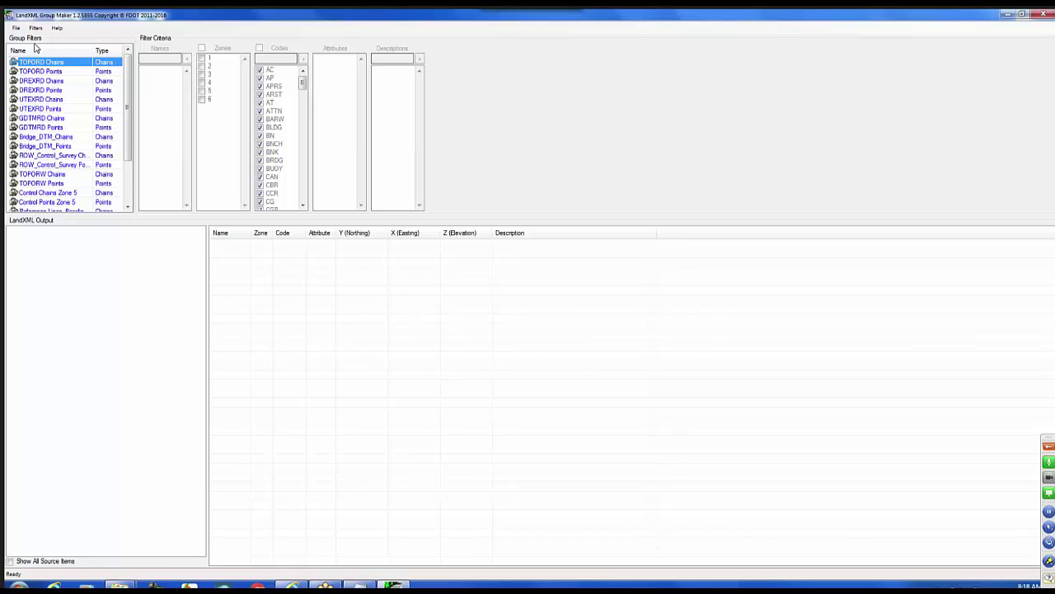
left_click(39, 66)
left_click(33, 72)
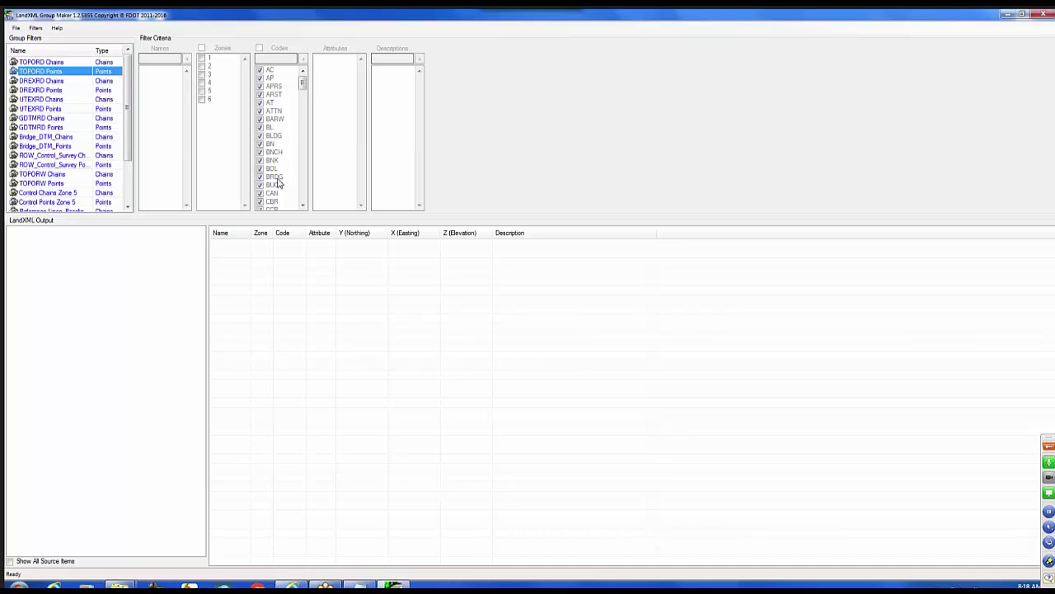
left_click(37, 118)
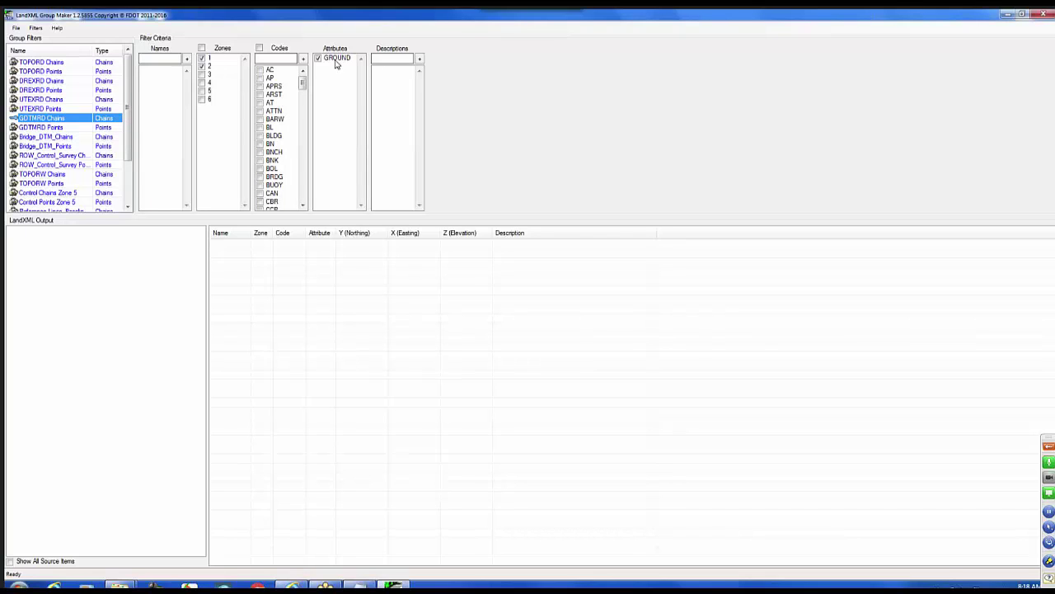
left_click(50, 128)
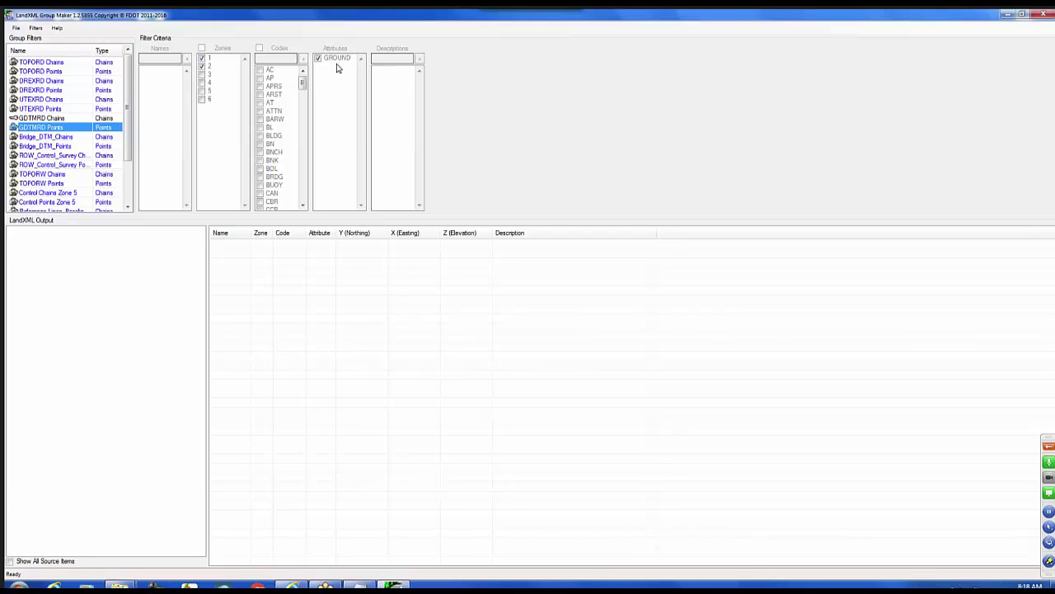
Step: Load 4184391b.xml from the EFB Dos Files folder as LandXML input data and review its source point and chain groups
left_click(16, 28)
left_click(32, 40)
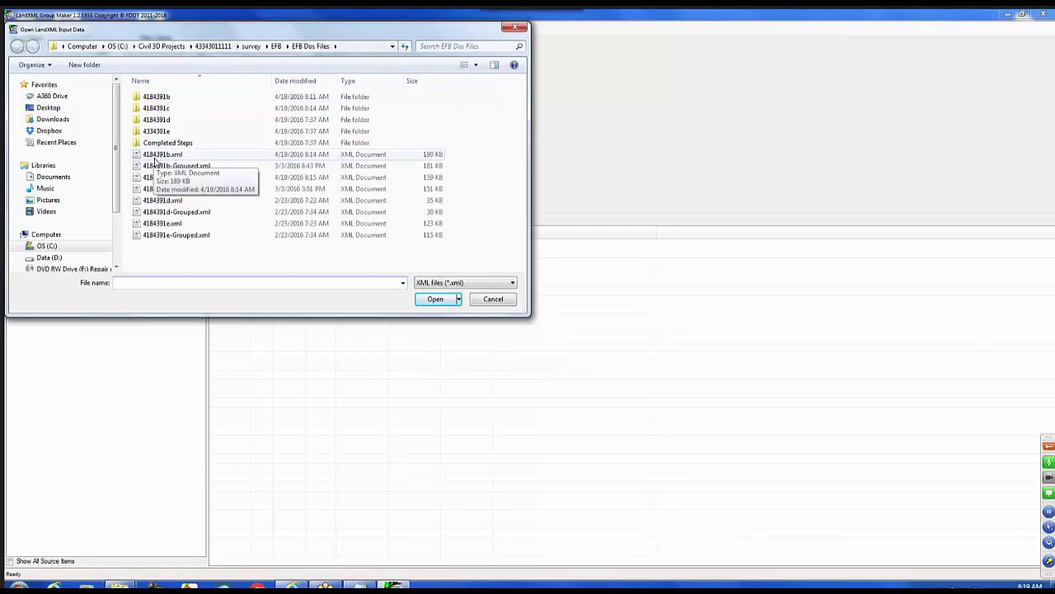
left_click(170, 156)
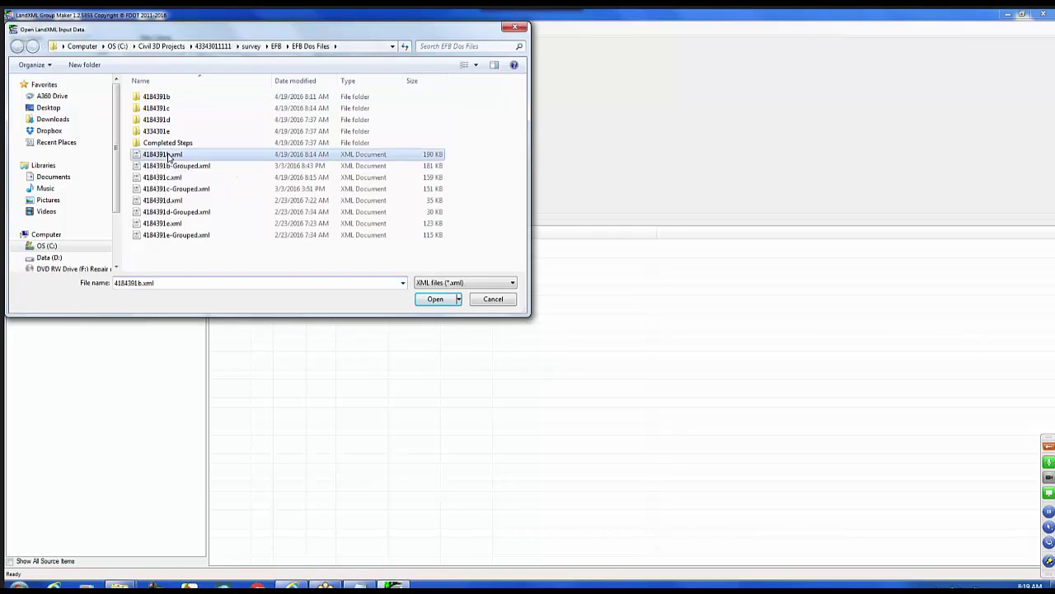
left_click(438, 305)
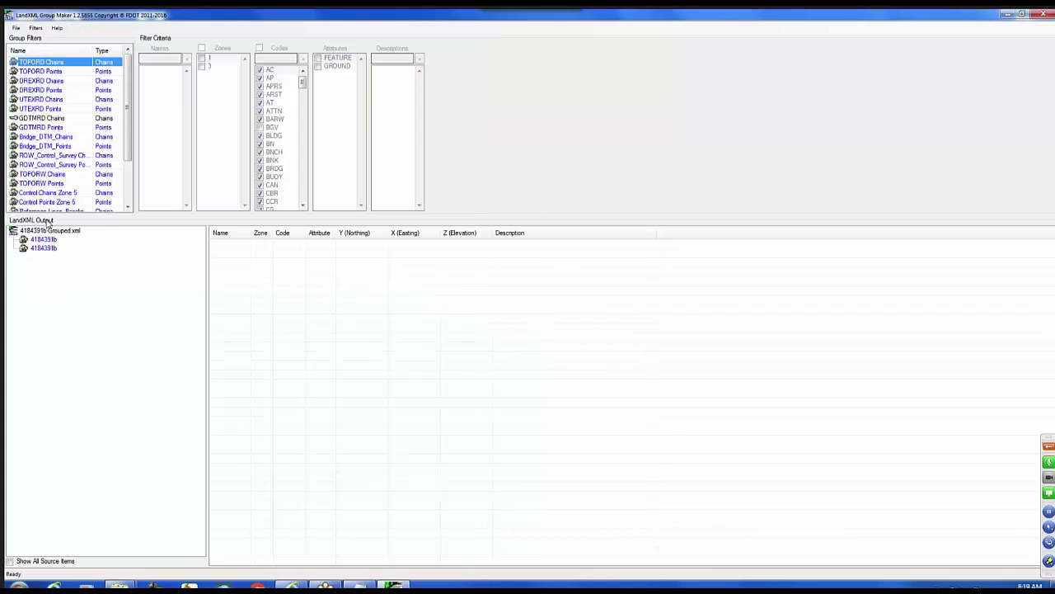
left_click(46, 241)
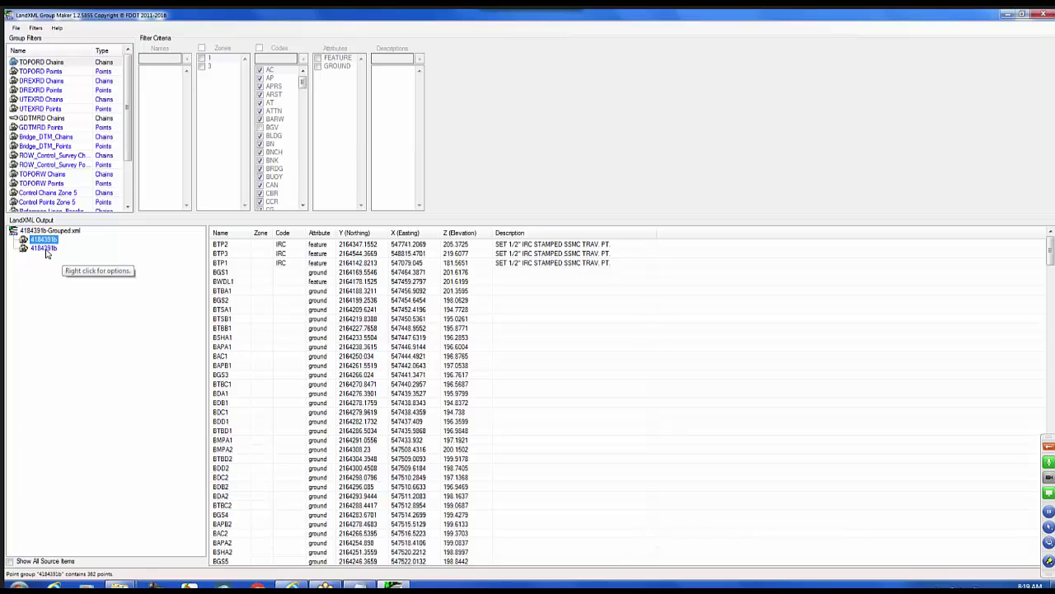
left_click(46, 248)
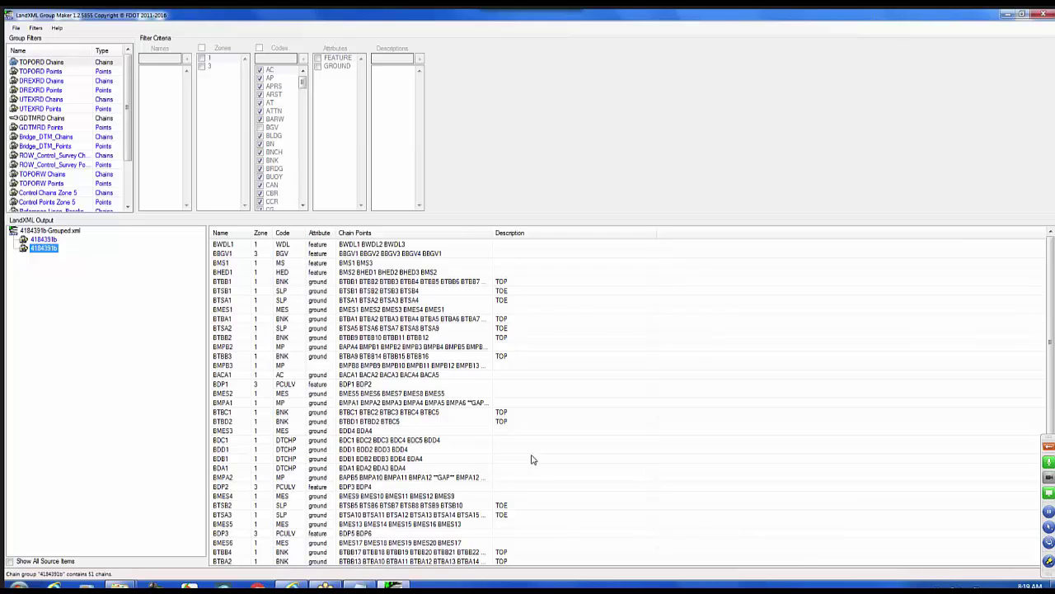
Step: Create output groups from the TOPORD Chains and TOPORD Points filters together
left_click(36, 65)
left_click(36, 64)
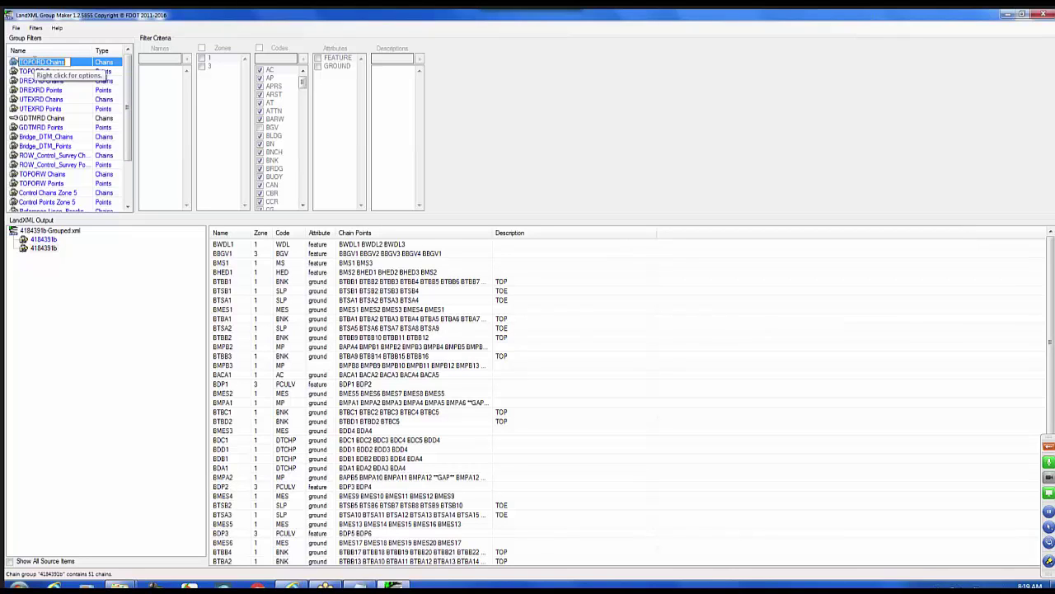
left_click(13, 61)
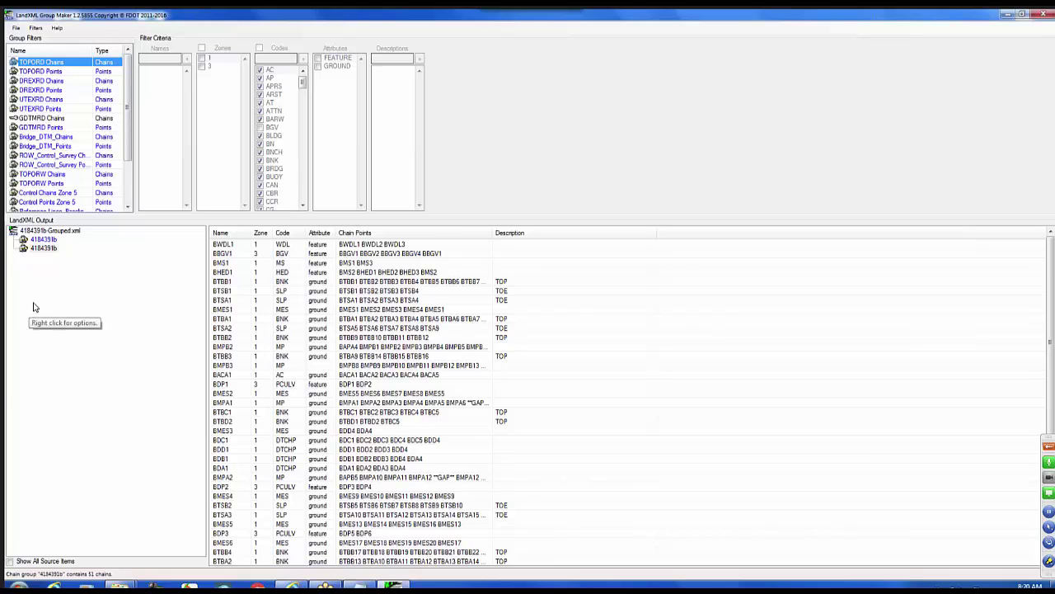
left_click(43, 72)
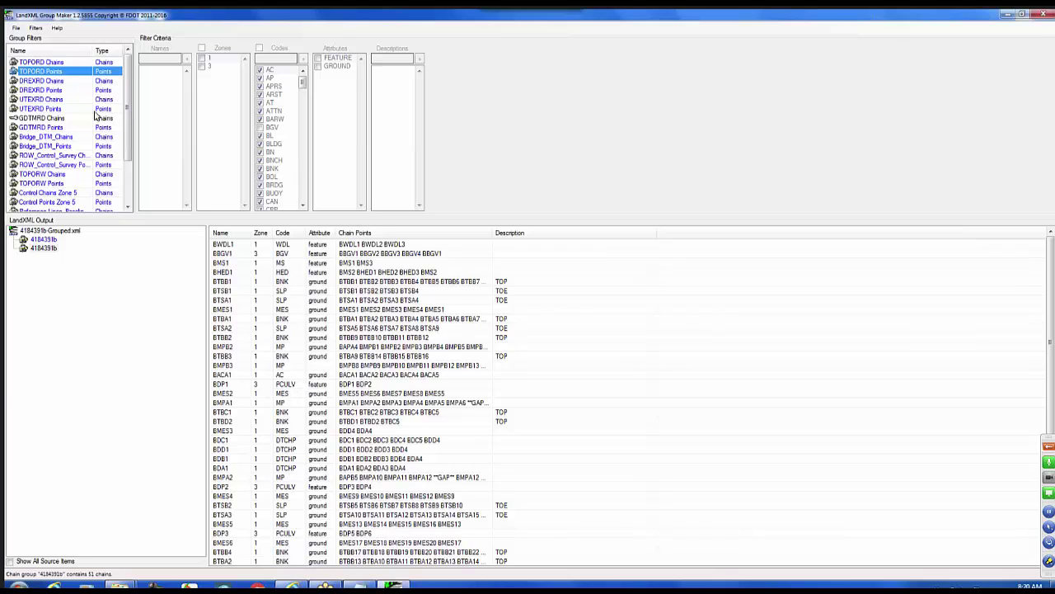
left_click(42, 63, "ctrl")
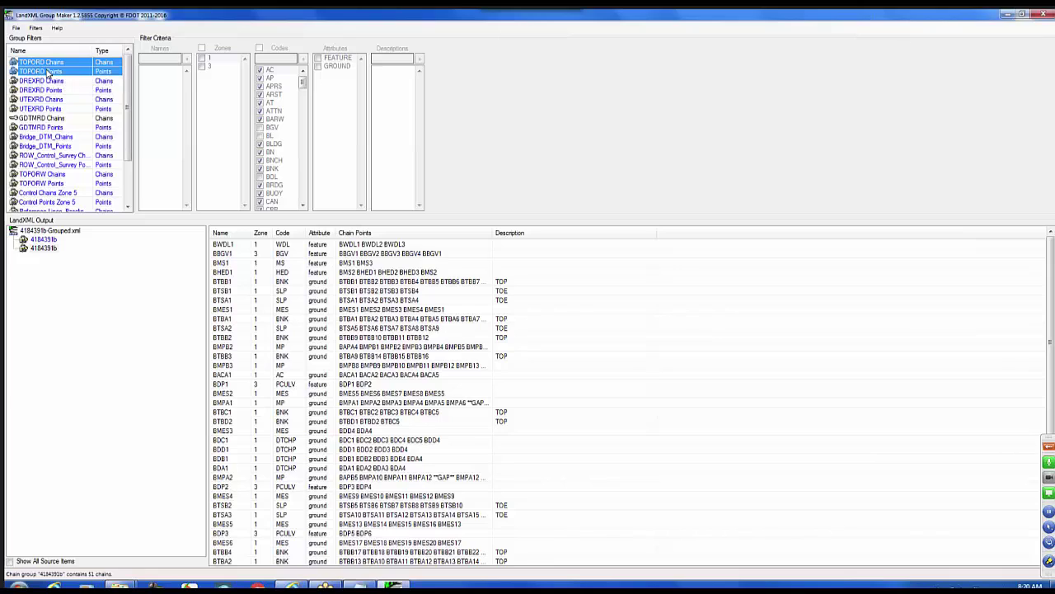
right_click(53, 65)
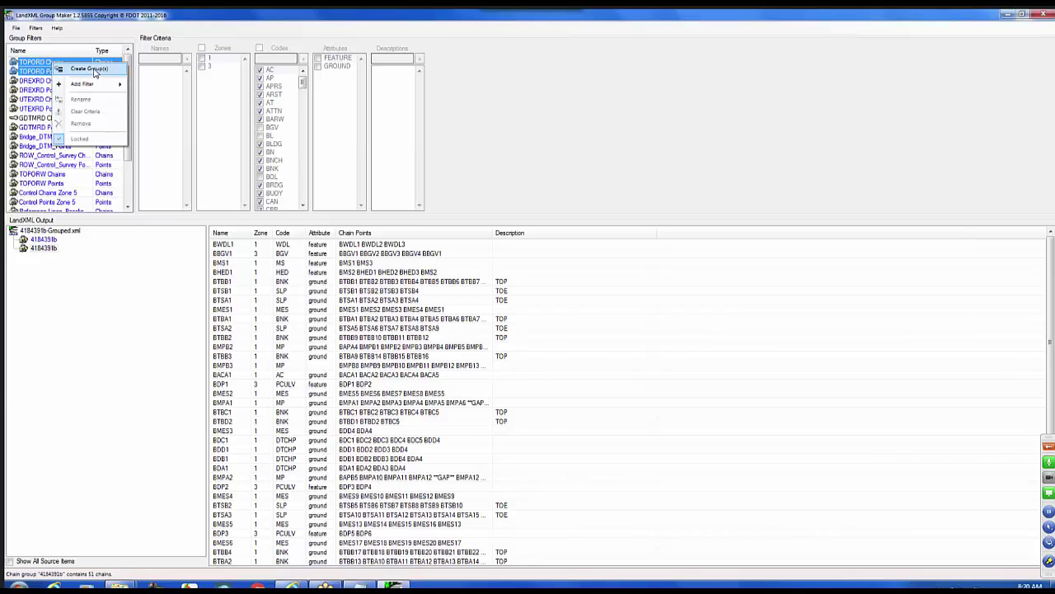
left_click(89, 69)
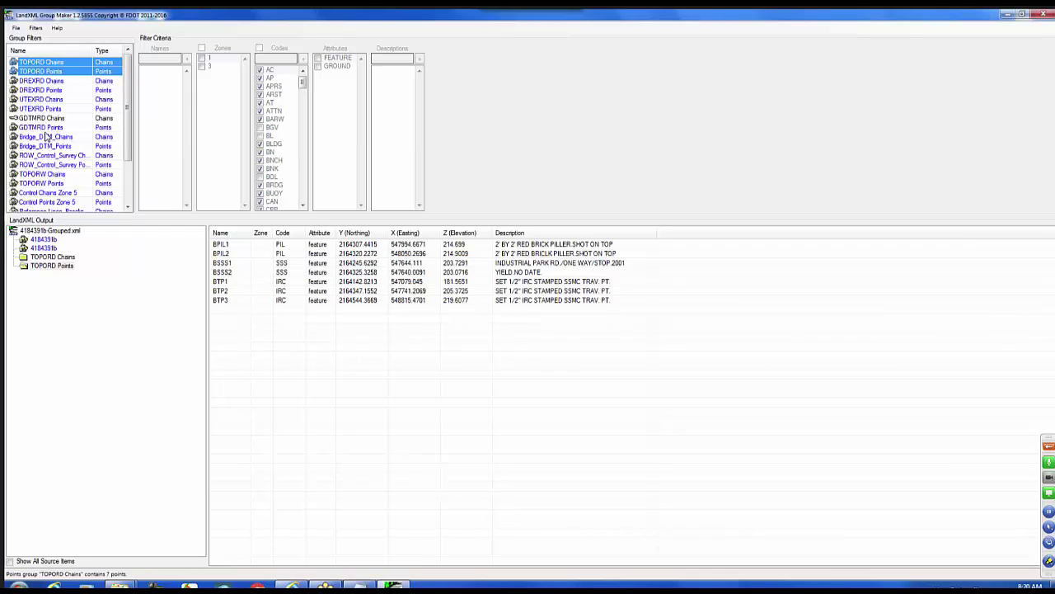
Step: Review the contents of the new TOPORD Chains and TOPORD Points output groups
left_click(50, 259)
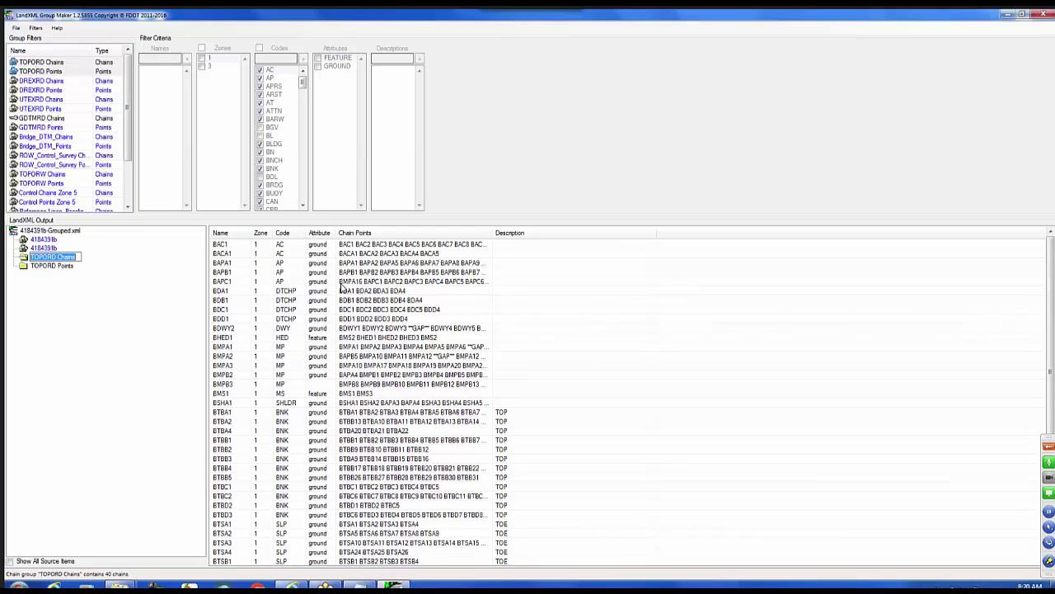
left_click(50, 266)
left_click(49, 268)
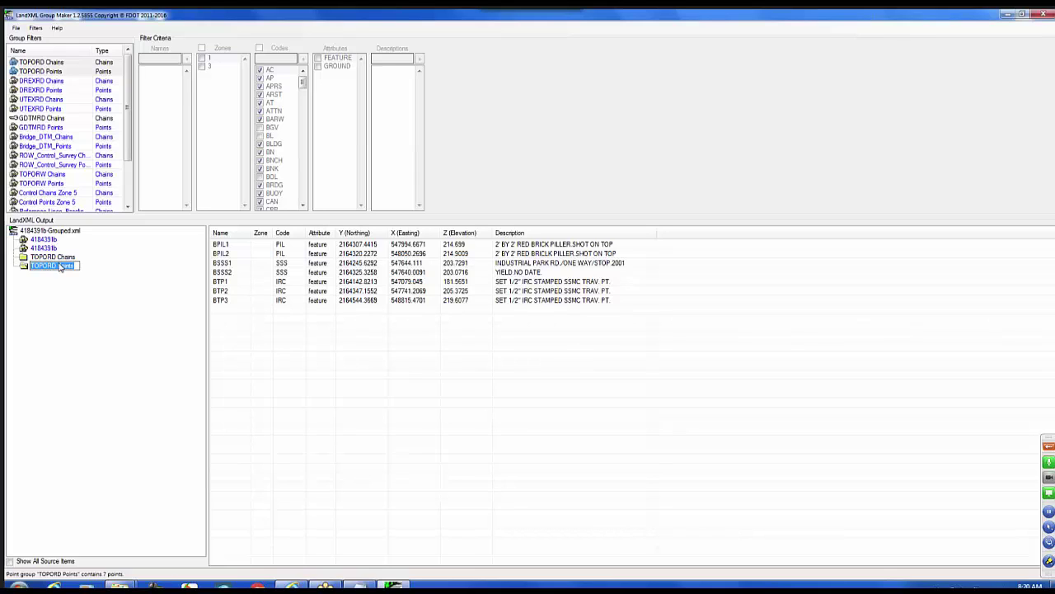
Step: Compare the GDTMRD Chains and GDTMRD Points filter criteria with the attributes of the 4184391b source chains and points
left_click(27, 120)
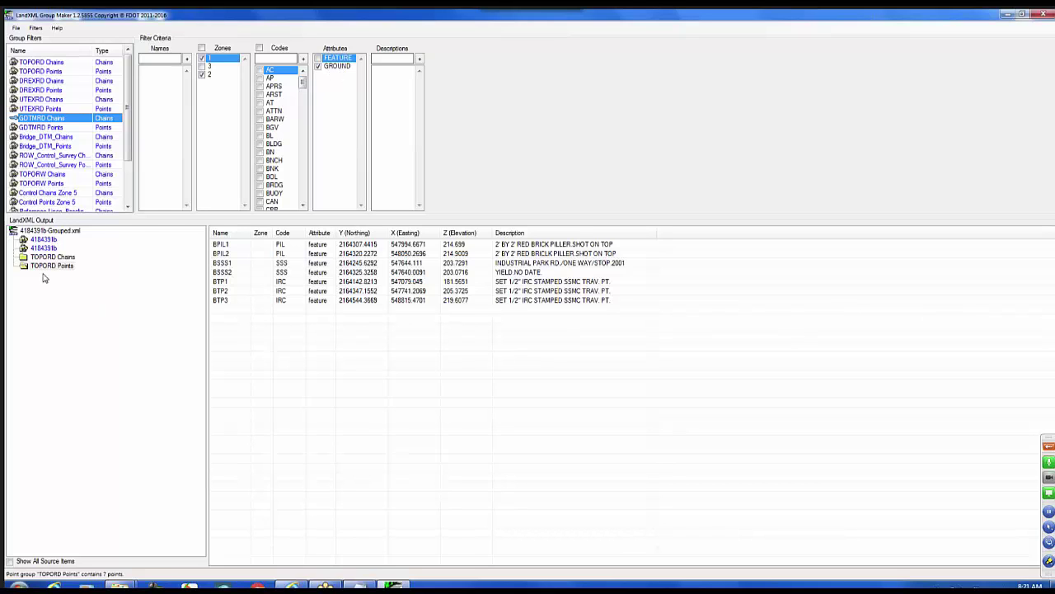
left_click(49, 248)
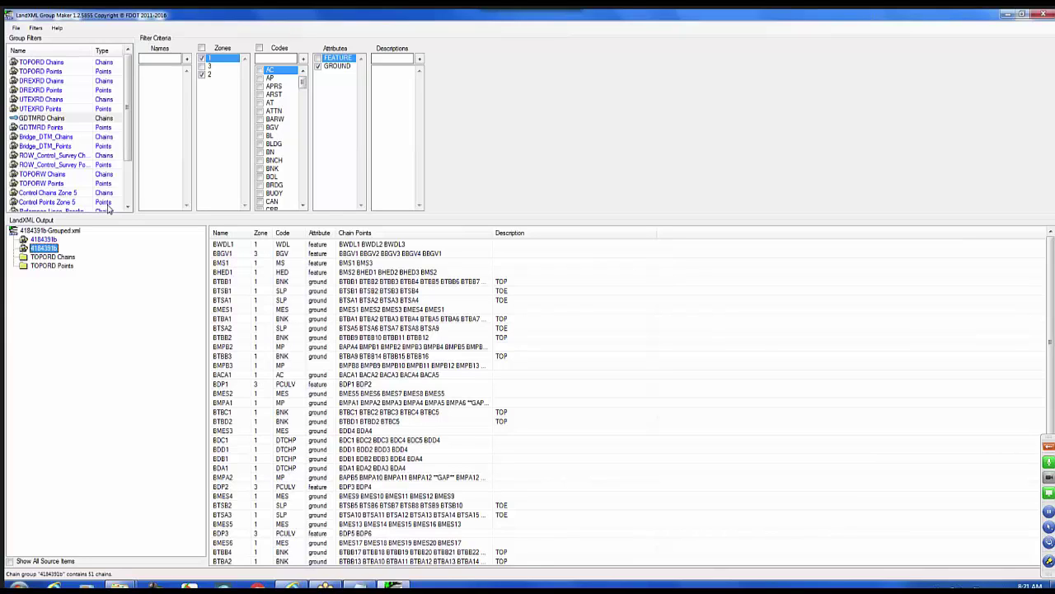
left_click(43, 129)
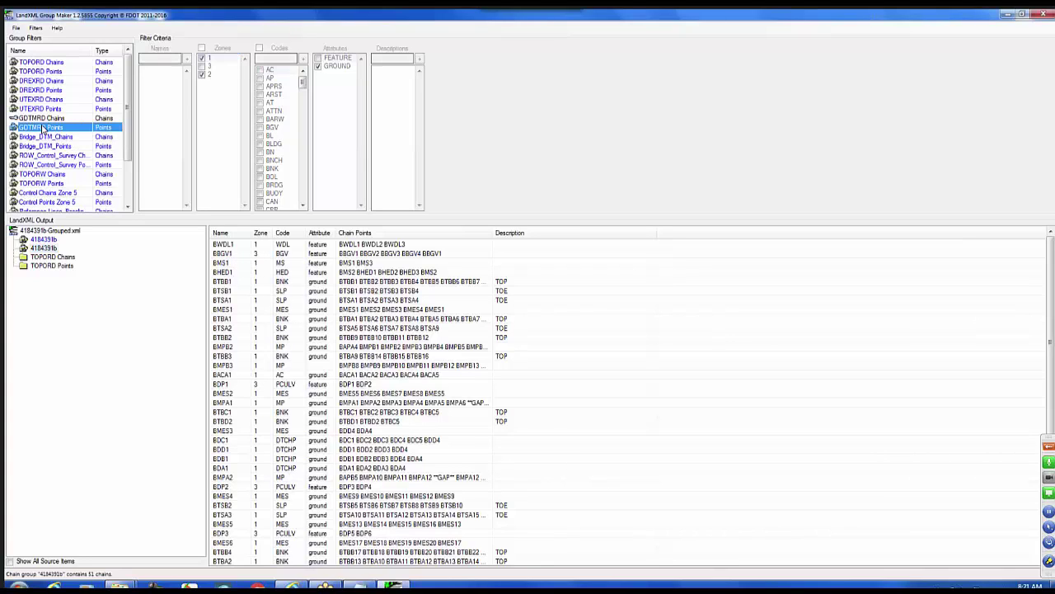
left_click(45, 240)
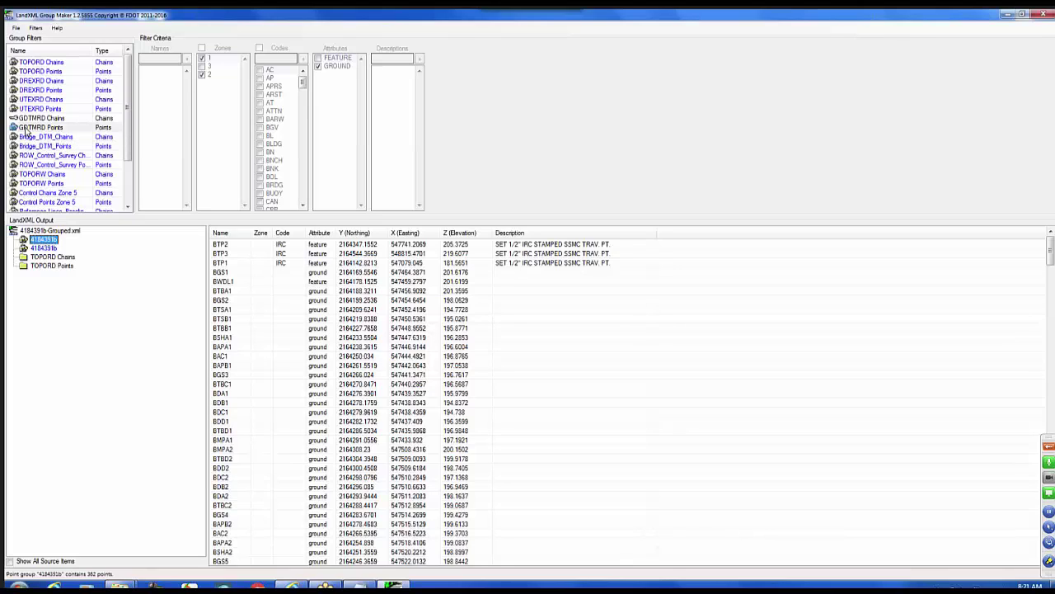
Step: Clear zones 1 and 2 from the GDTMRD Points filter criteria and lock both GDTMRD filters
right_click(27, 130)
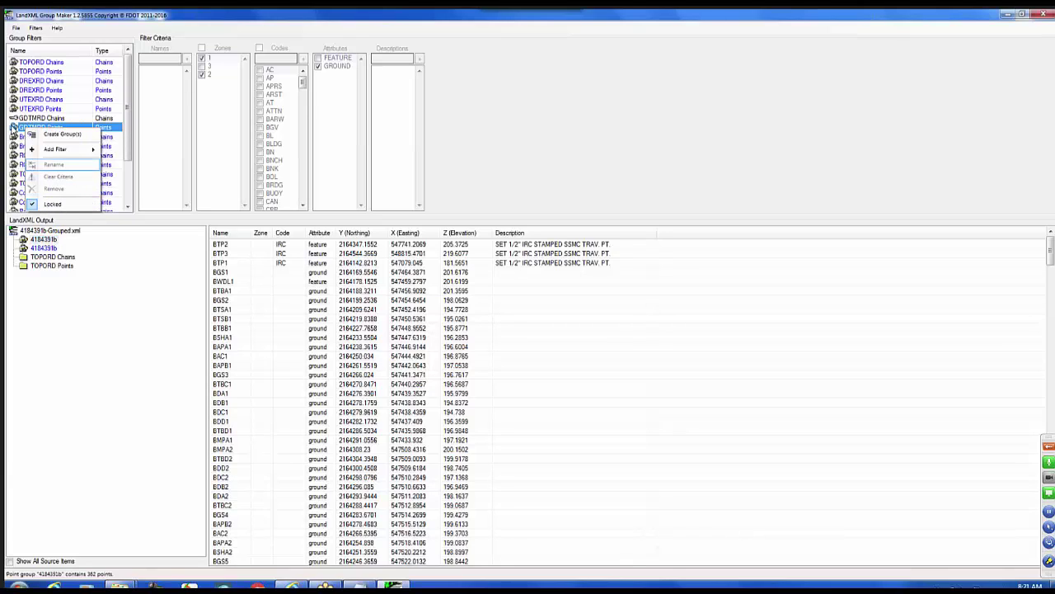
left_click(13, 129)
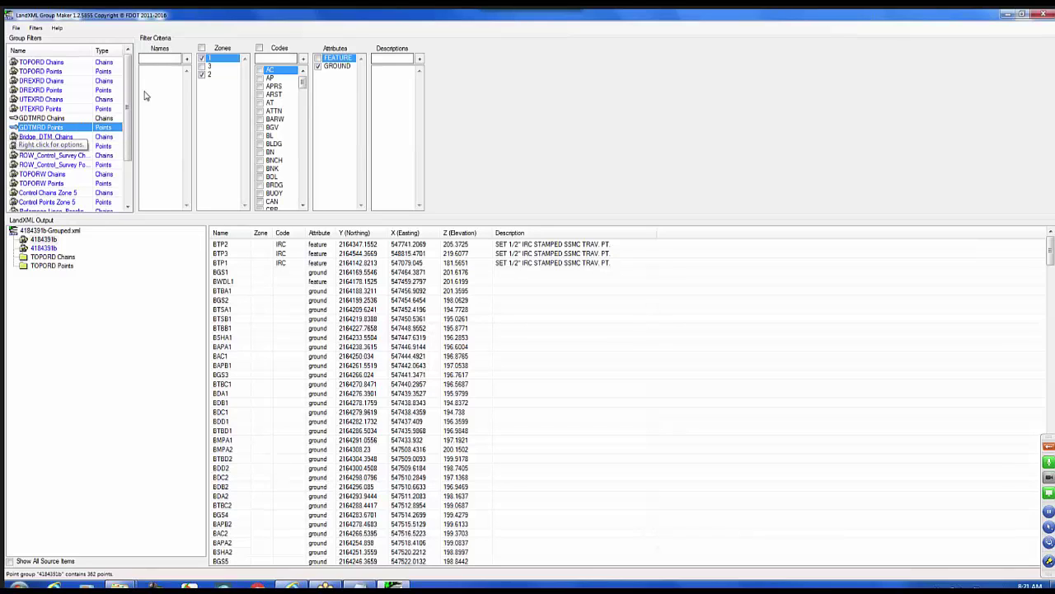
left_click(204, 60)
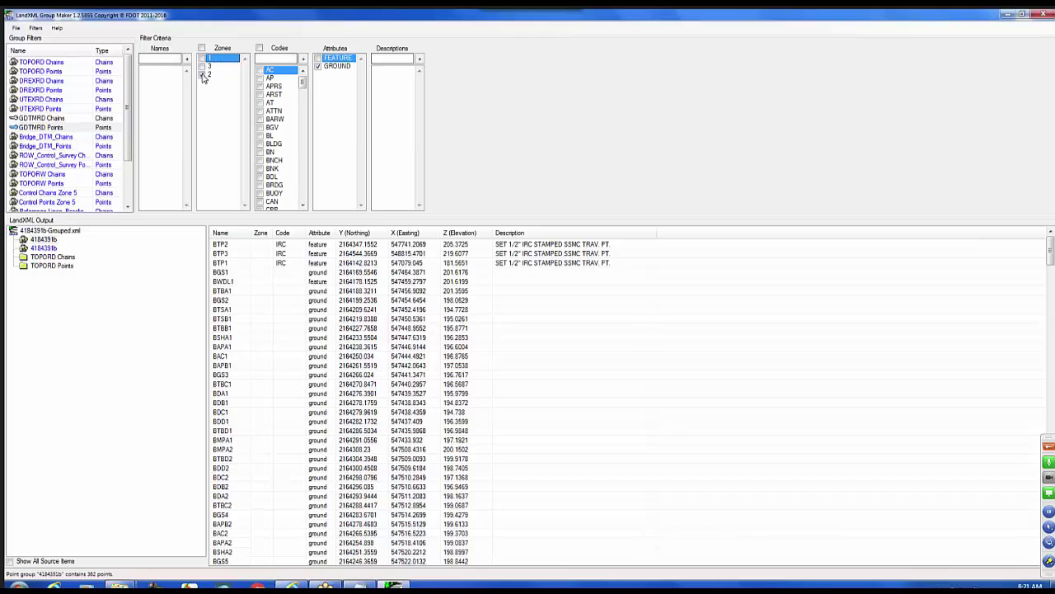
left_click(208, 74)
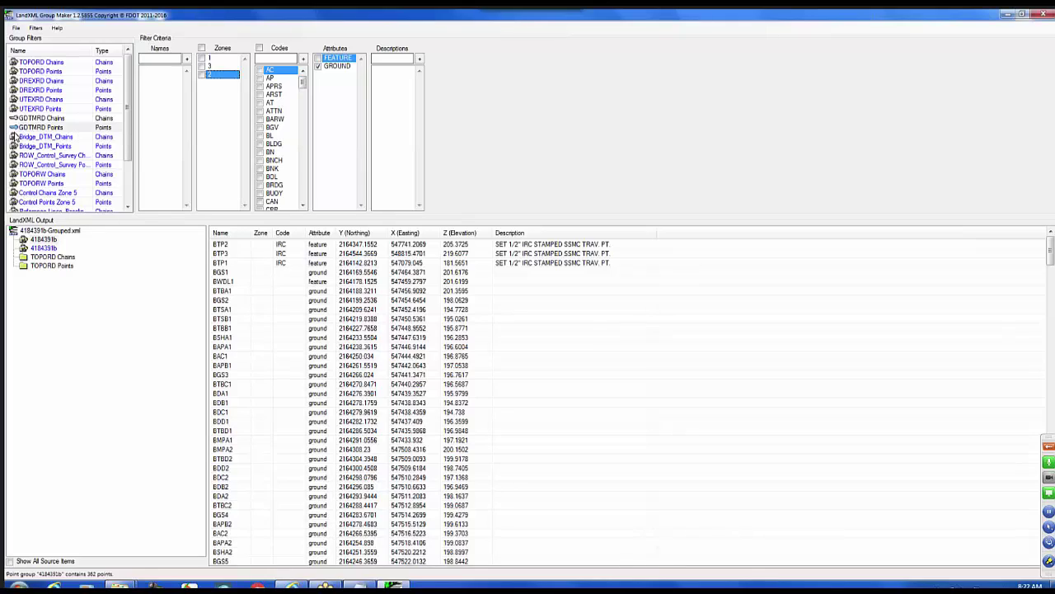
left_click(15, 127)
left_click(15, 118)
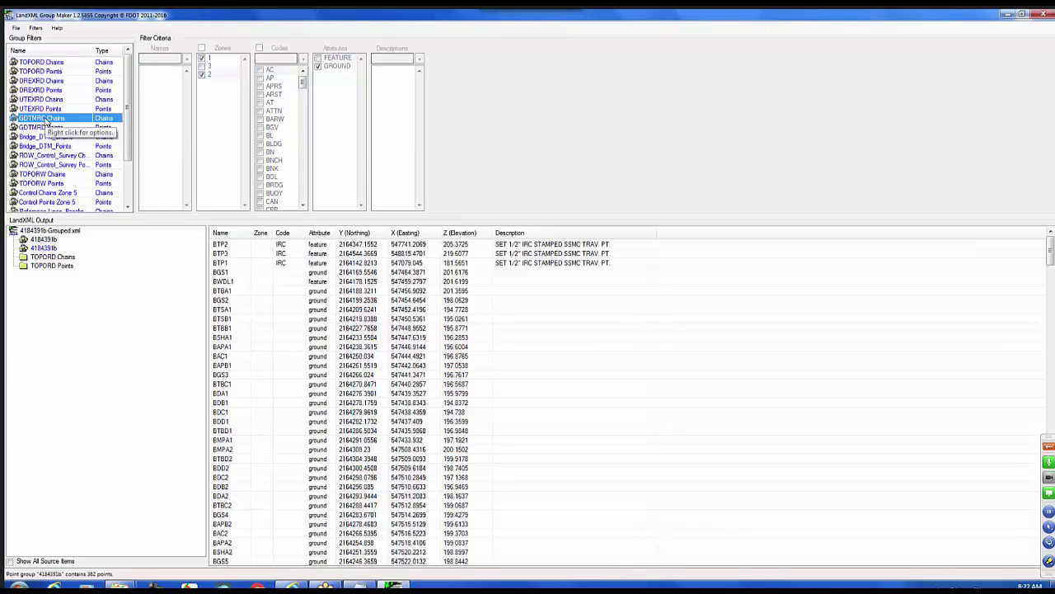
Step: Create output groups from the GDTMRD Chains and GDTMRD Points filters together and review their contents
left_click(47, 129, "shift")
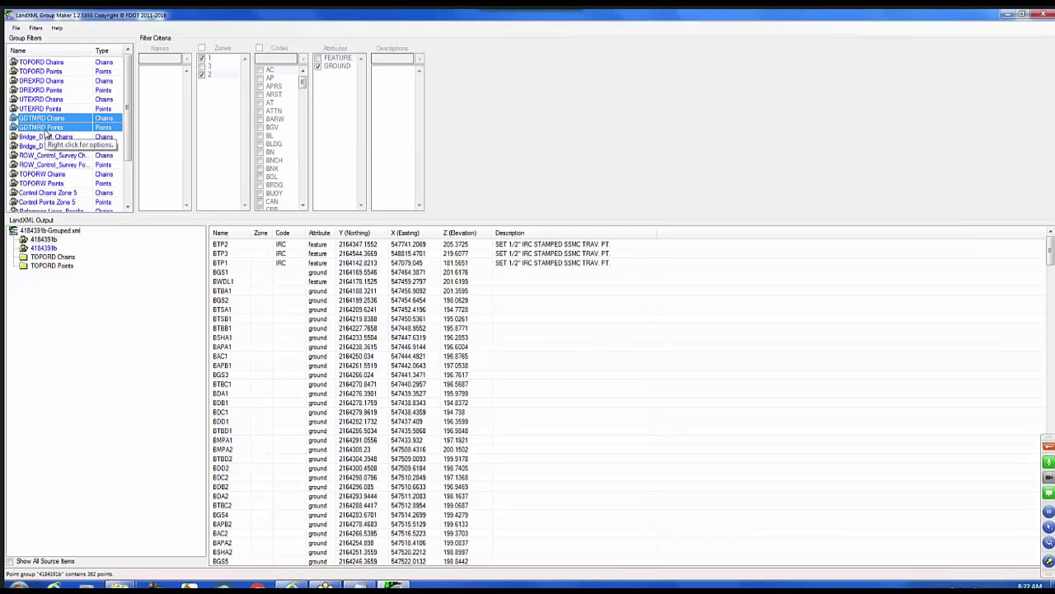
right_click(42, 123)
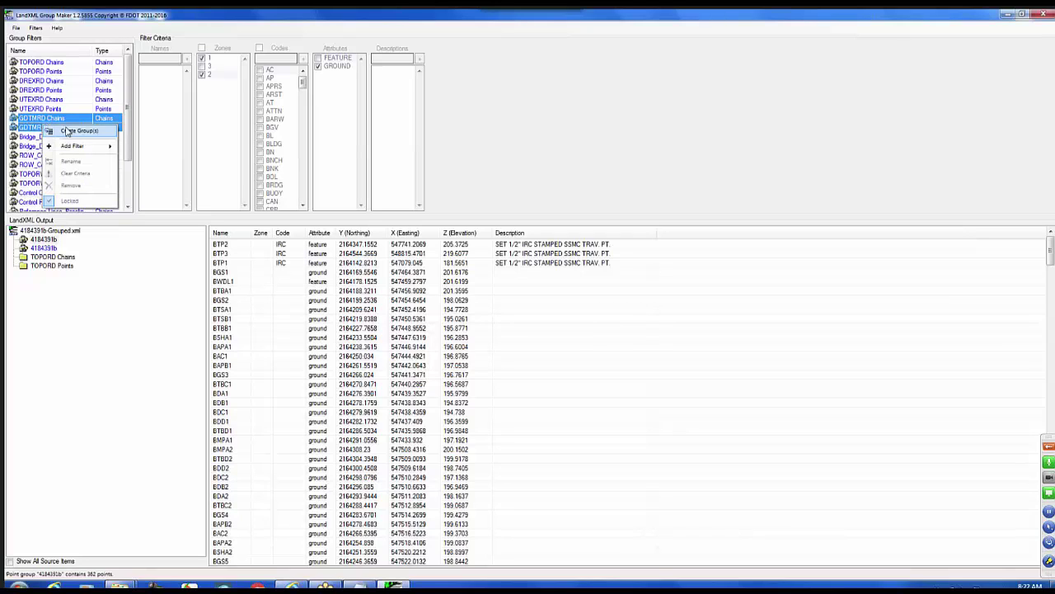
left_click(71, 131)
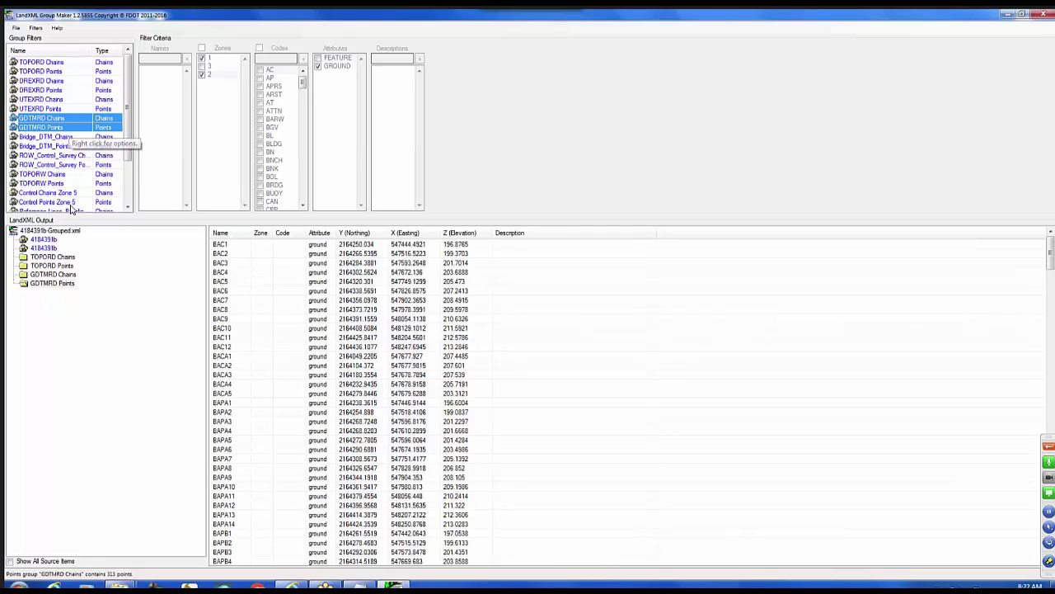
left_click(69, 274)
left_click(67, 283)
left_click(66, 286)
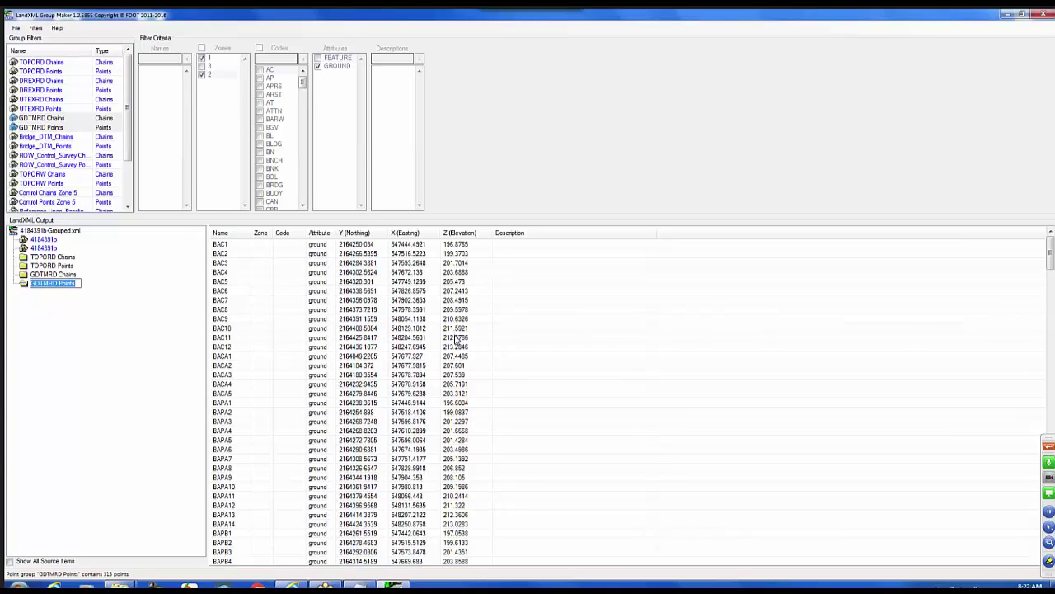
Step: Create output groups from the DREXRD and UTEXRD chains and points filters together
left_click(42, 81)
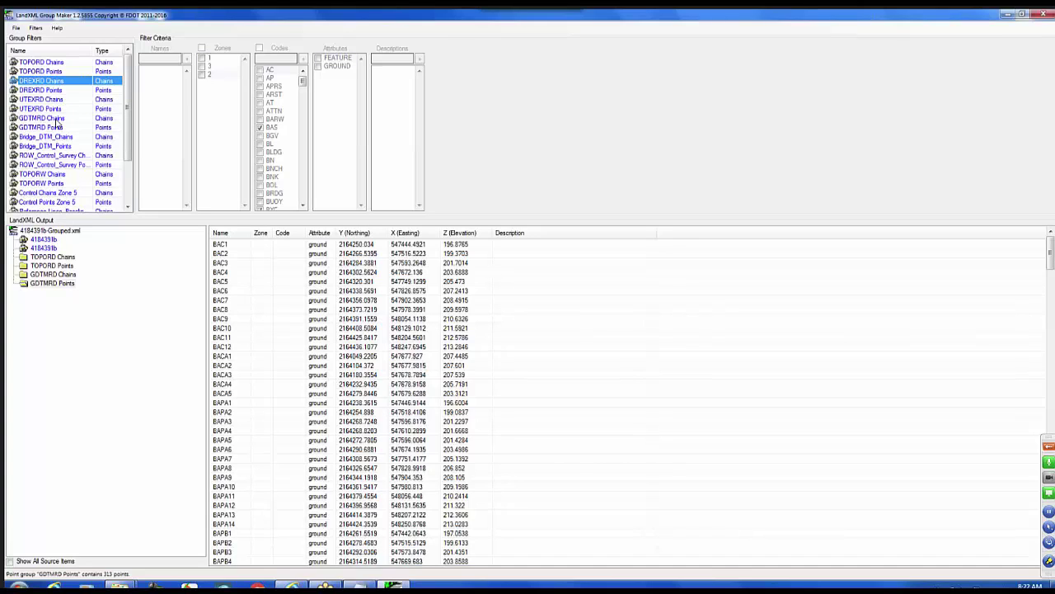
left_click(37, 110, "shift")
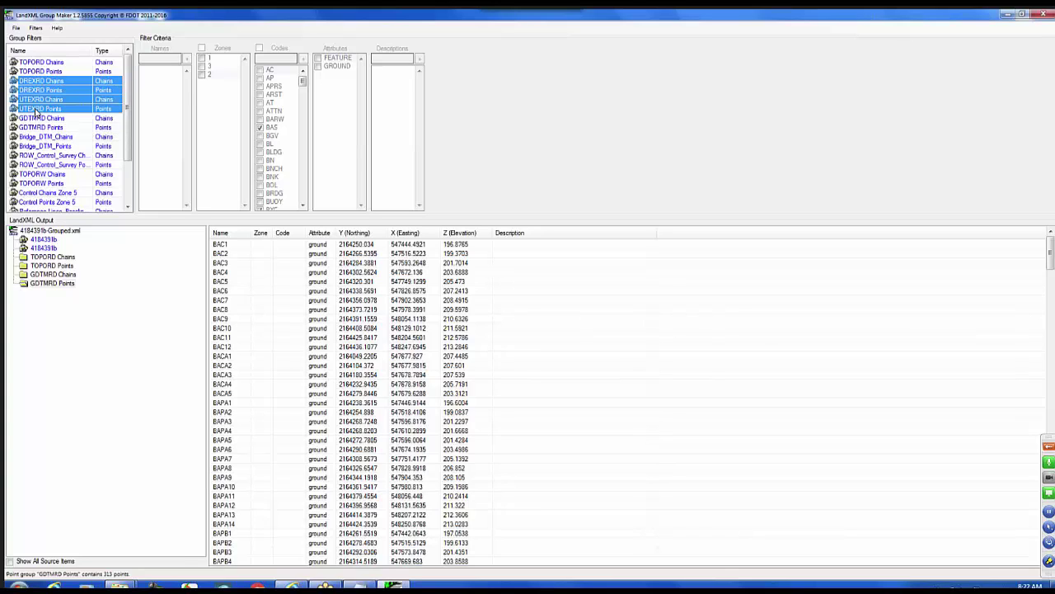
right_click(34, 105)
left_click(69, 113)
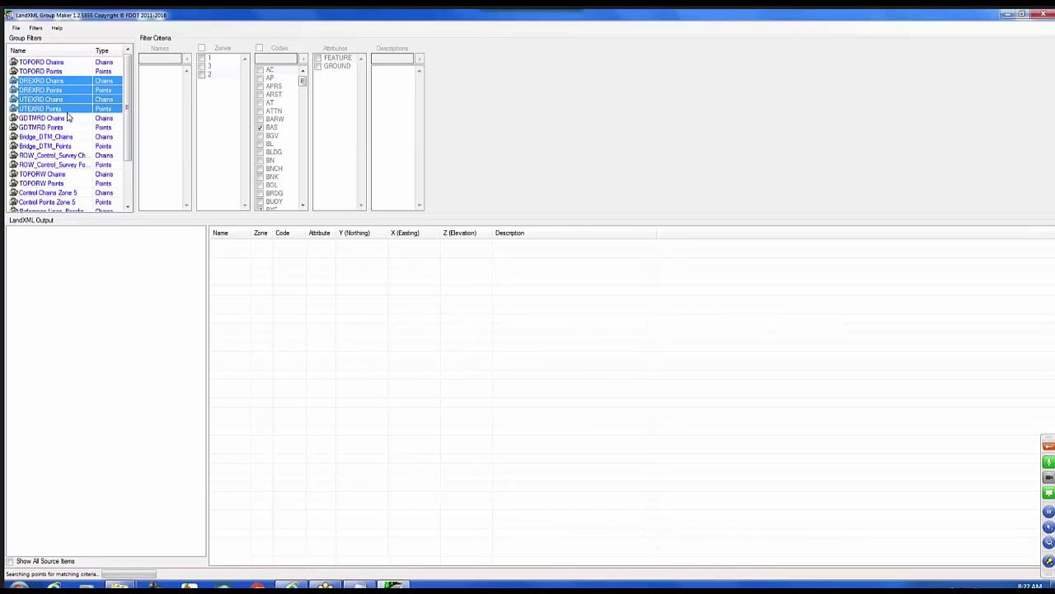
Step: Create output groups from the remaining filters, Bridge_DTM_Chains through Existing Utilities Pipe Network, and review the TOPORD Chains group
left_click(86, 137)
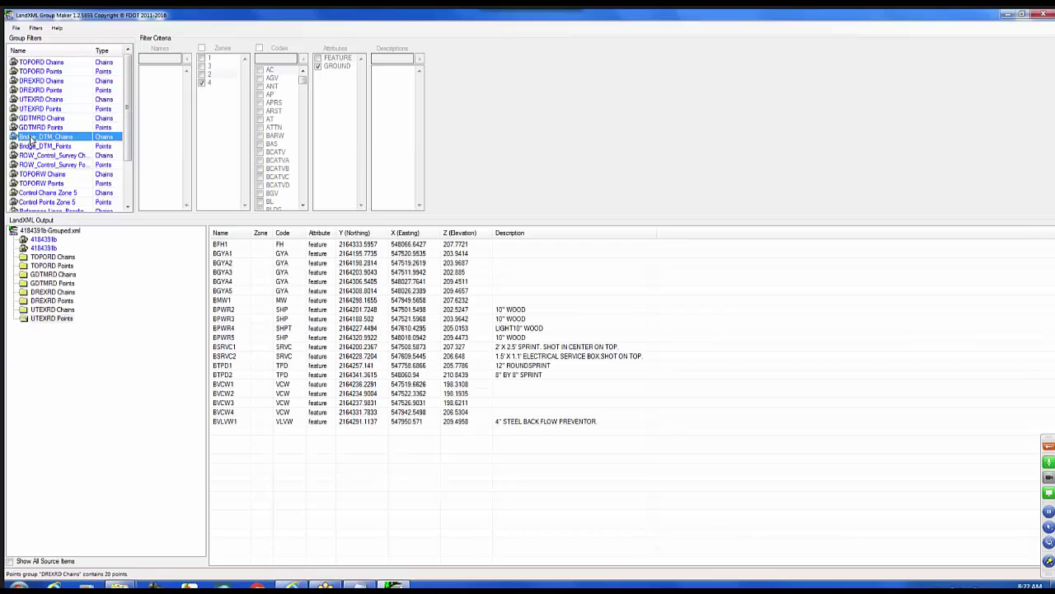
scroll(128, 156, "down", 2)
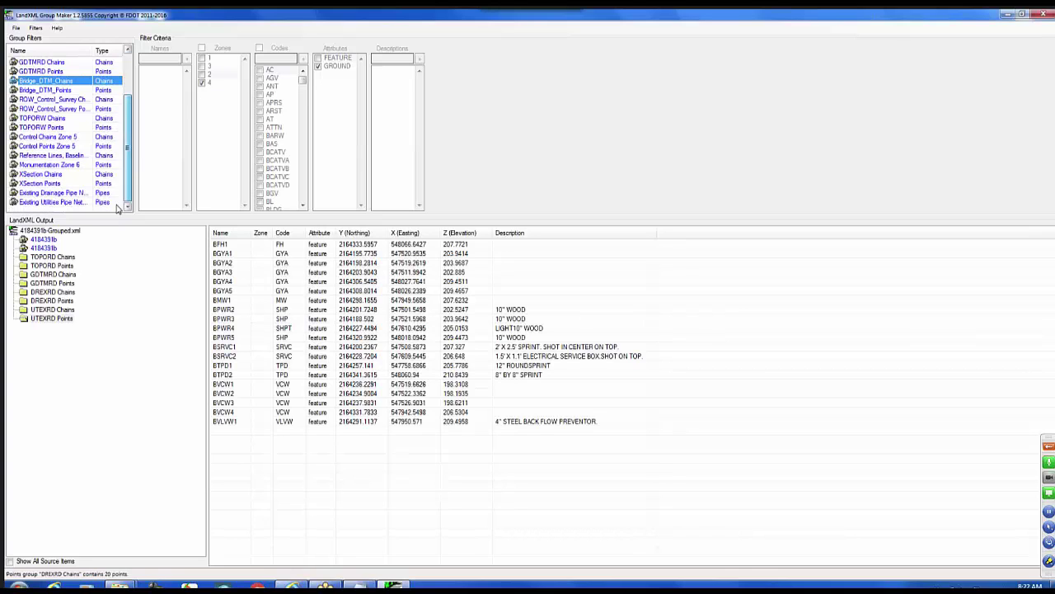
left_click(41, 206, "shift")
right_click(54, 174)
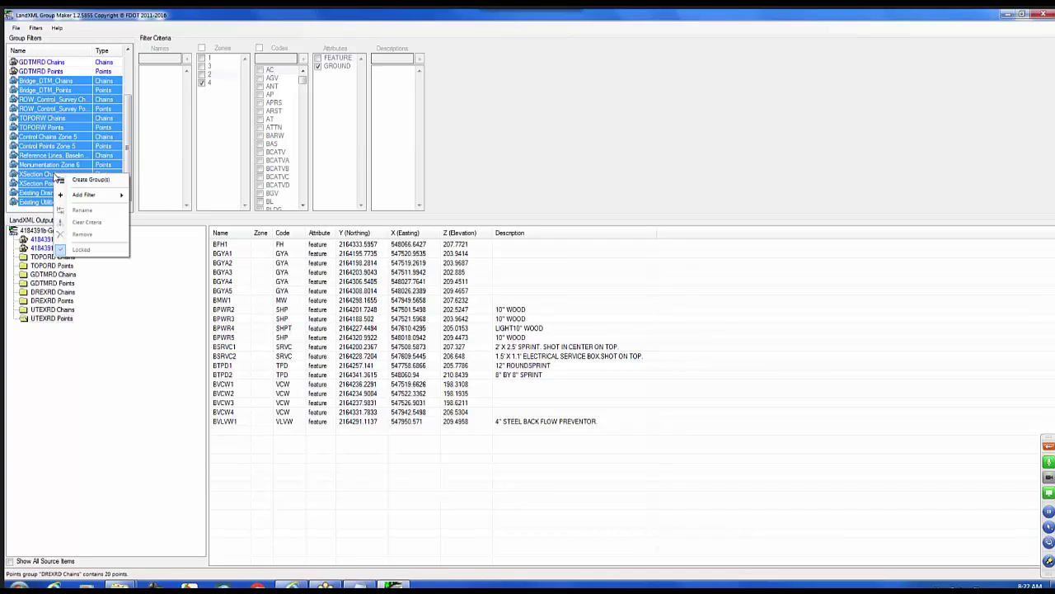
left_click(84, 180)
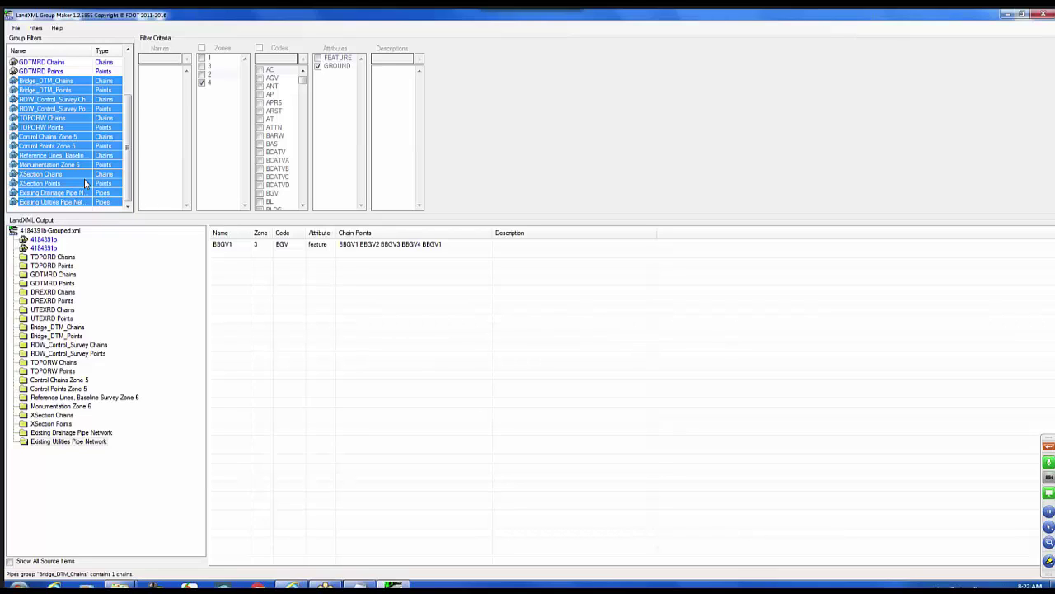
left_click(52, 257)
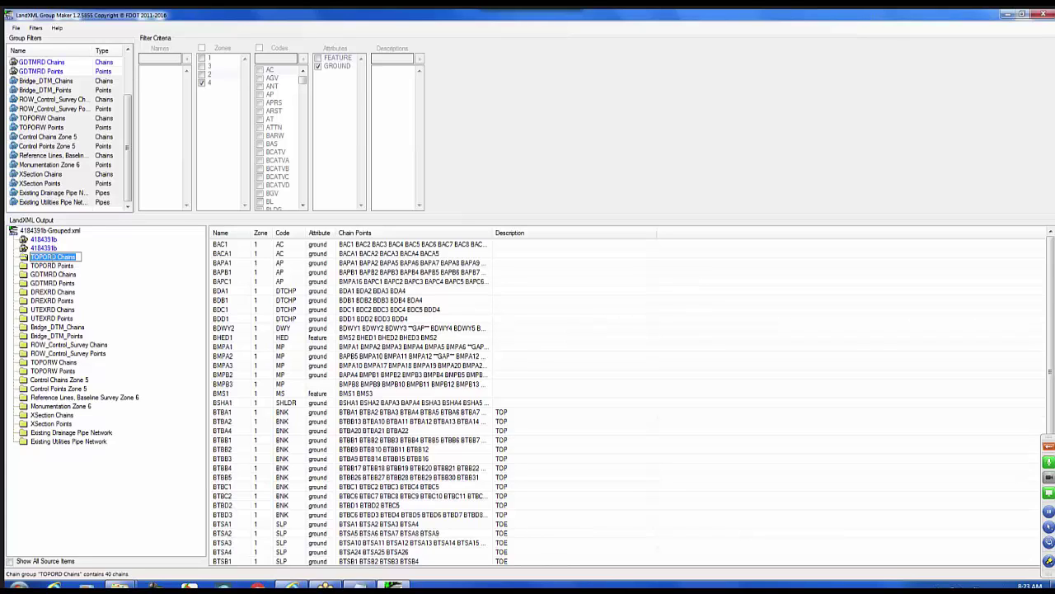
Step: Save the grouped data as 4184391b-Grouped.xml in the EFB Dos Files folder
left_click(16, 28)
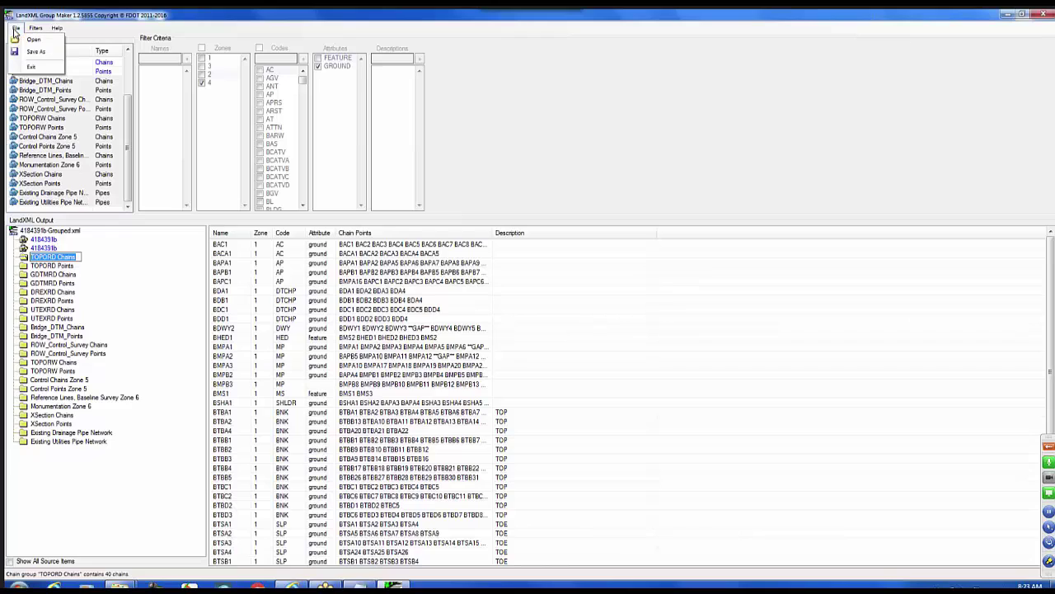
left_click(14, 32)
left_click(57, 29)
left_click(15, 29)
left_click(16, 29)
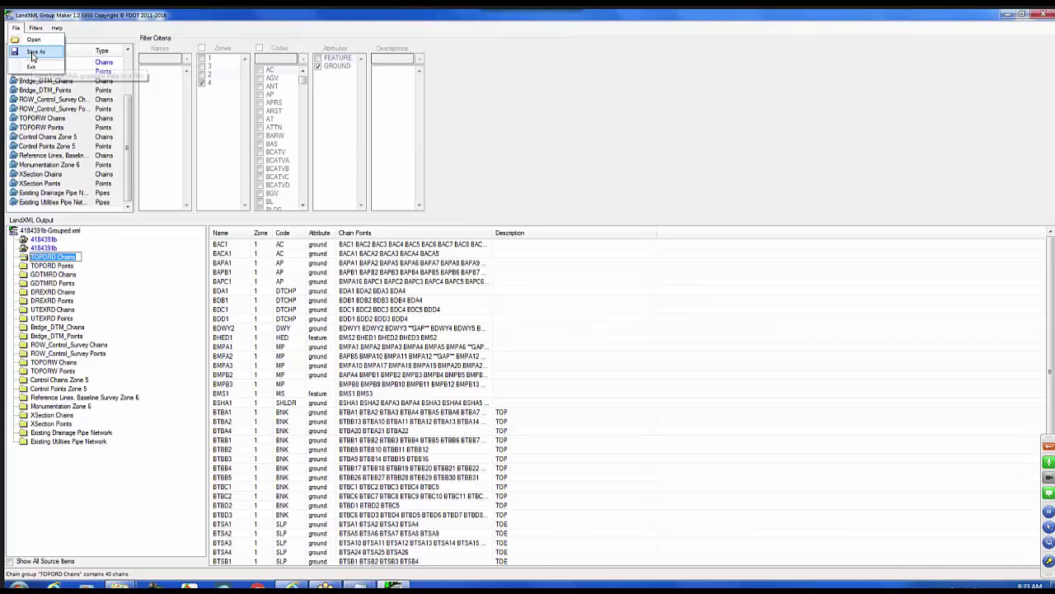
left_click(35, 52)
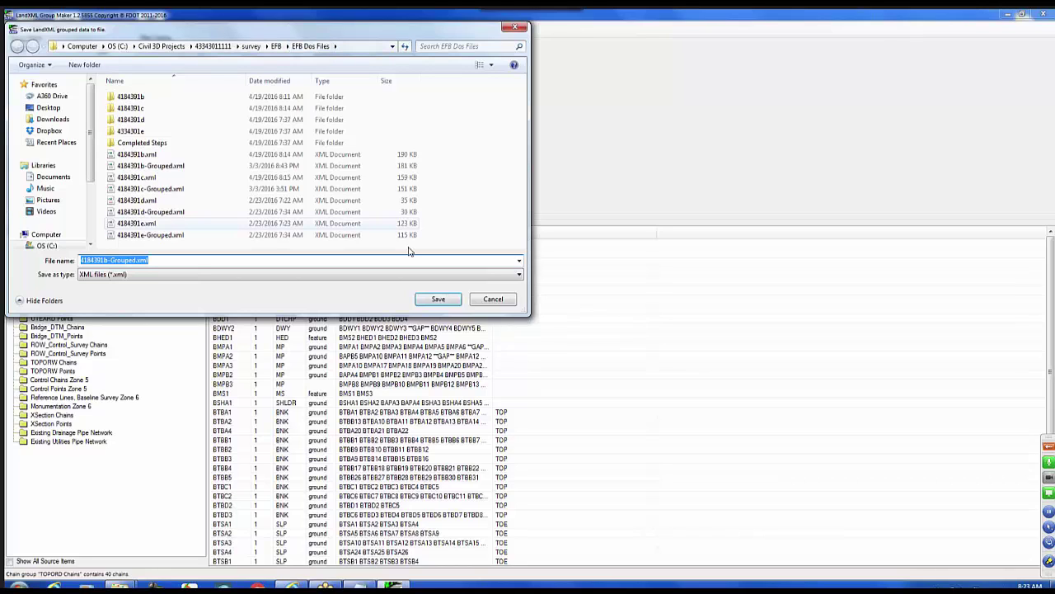
key("Return")
Step: Load 4184391c.xml from the EFB Dos Files folder as LandXML input data and check the GDTMRD Points filter criteria
left_click(16, 28)
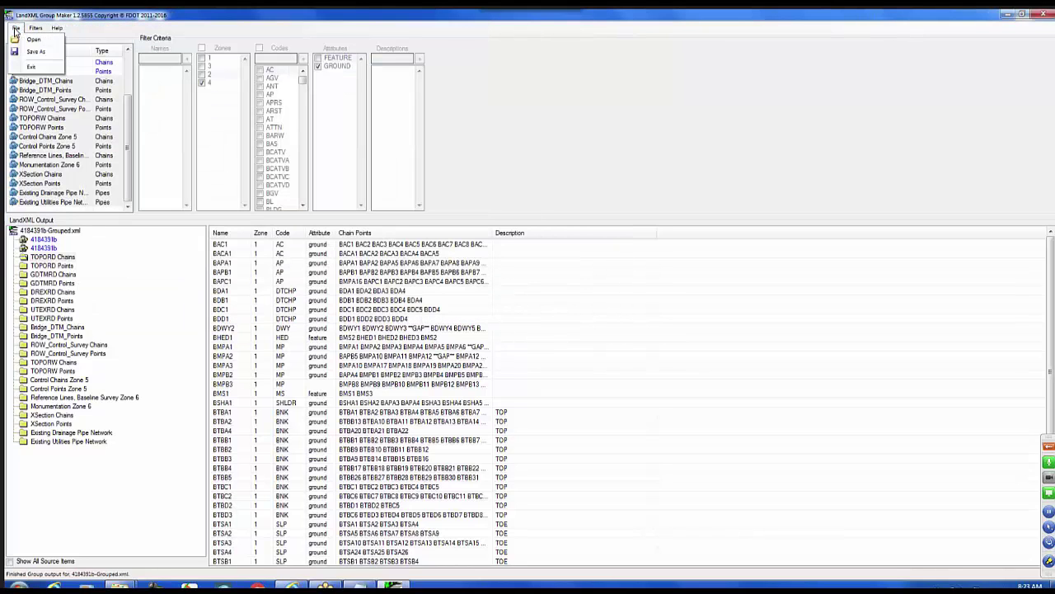
left_click(34, 40)
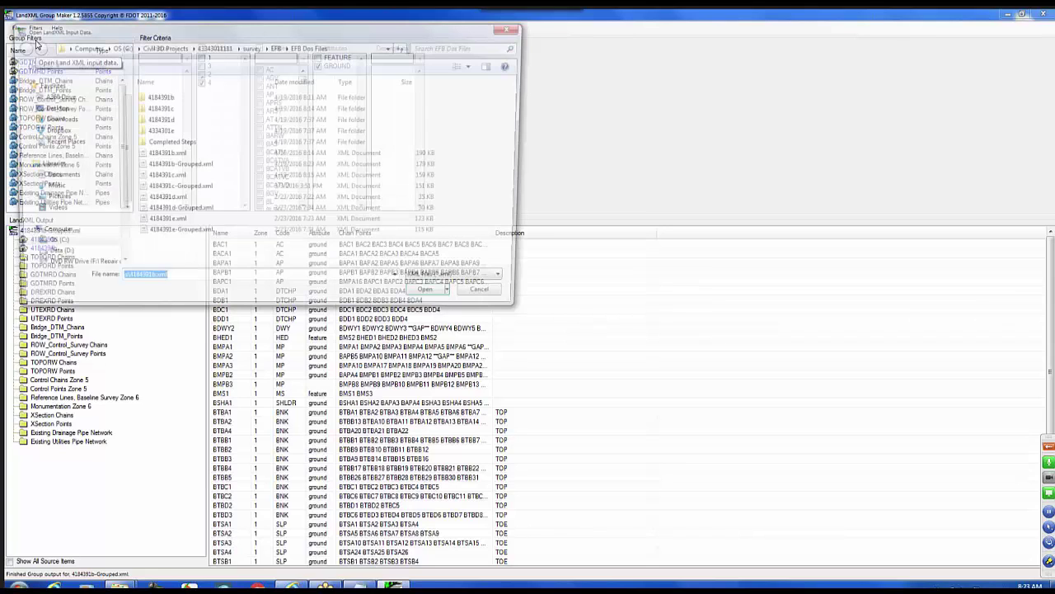
left_click(163, 177)
left_click(433, 300)
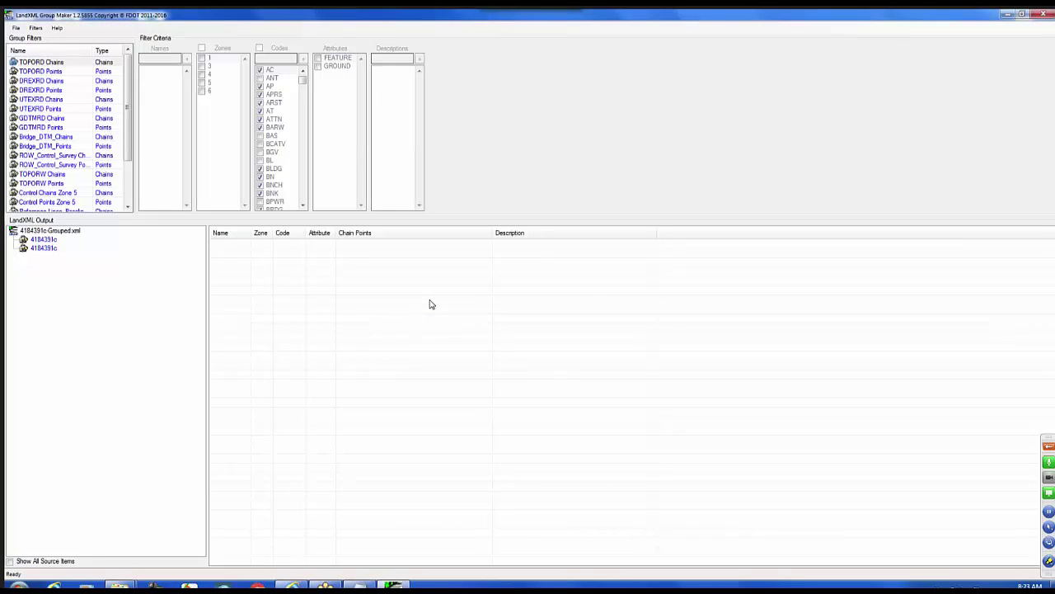
left_click(29, 127)
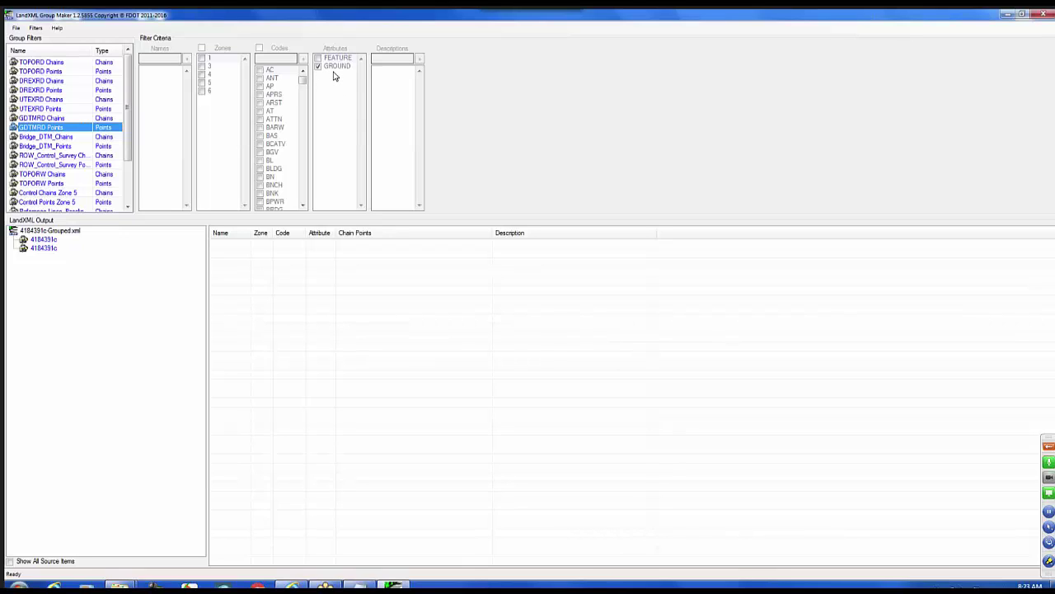
Step: Create output groups for the 4184391c data from all group filters at once
left_click(38, 64)
left_click_drag(127, 114, 61, 210)
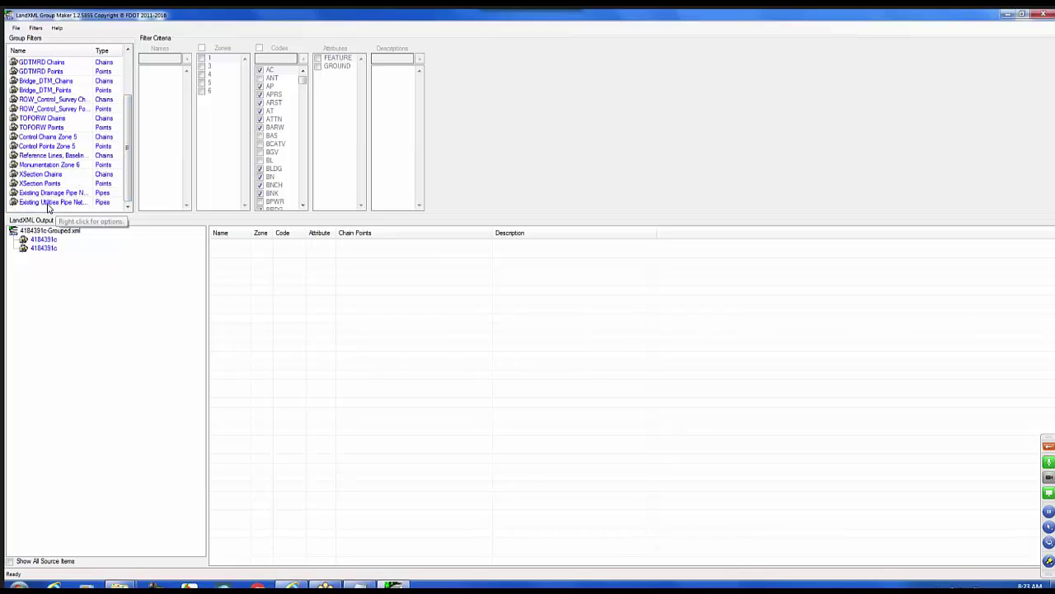
scroll(42, 203, "up", 2)
key("ctrl+a")
right_click(73, 173)
left_click(83, 170)
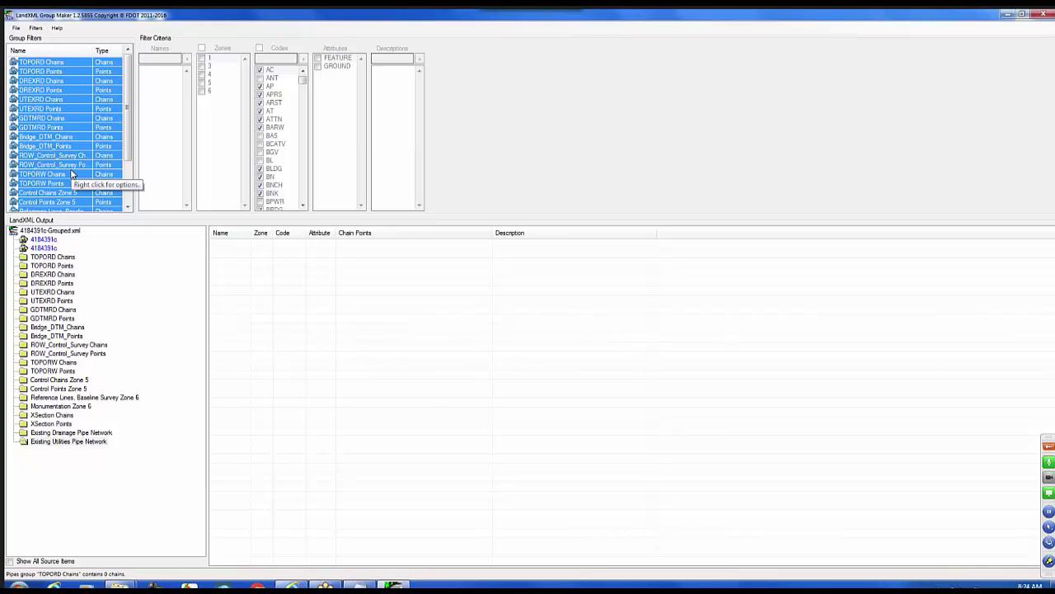
Step: Review the contents of the TOPORD Chains, TOPORD Points and GDTMRD Points output groups of 4184391c
left_click(52, 258)
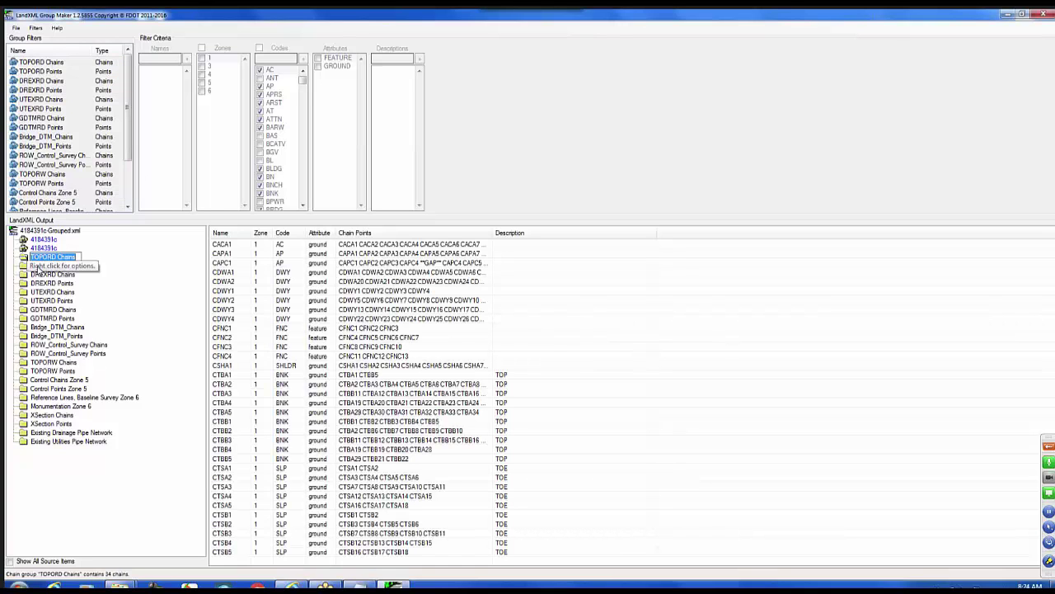
left_click(41, 266)
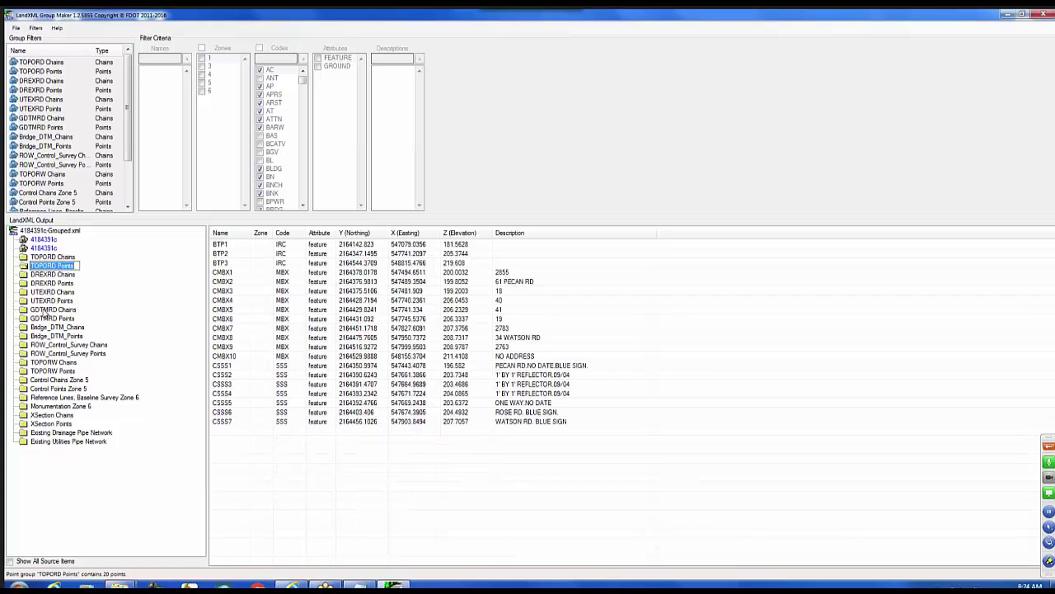
left_click(51, 318)
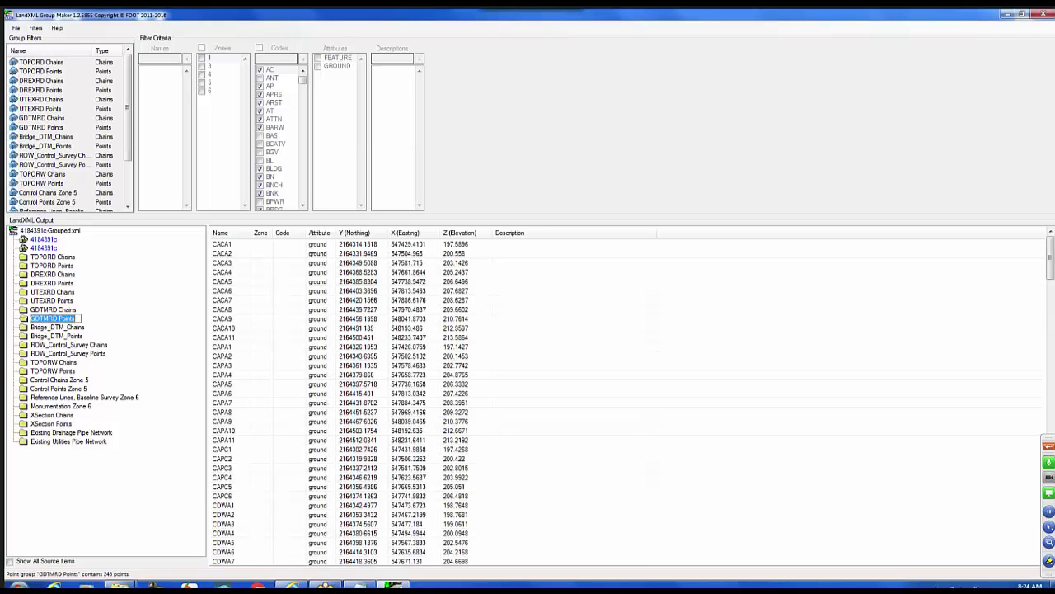
Step: Save the grouped data as 4184391c-Grouped.xml in the EFB Dos Files folder, replacing the existing file
left_click(15, 28)
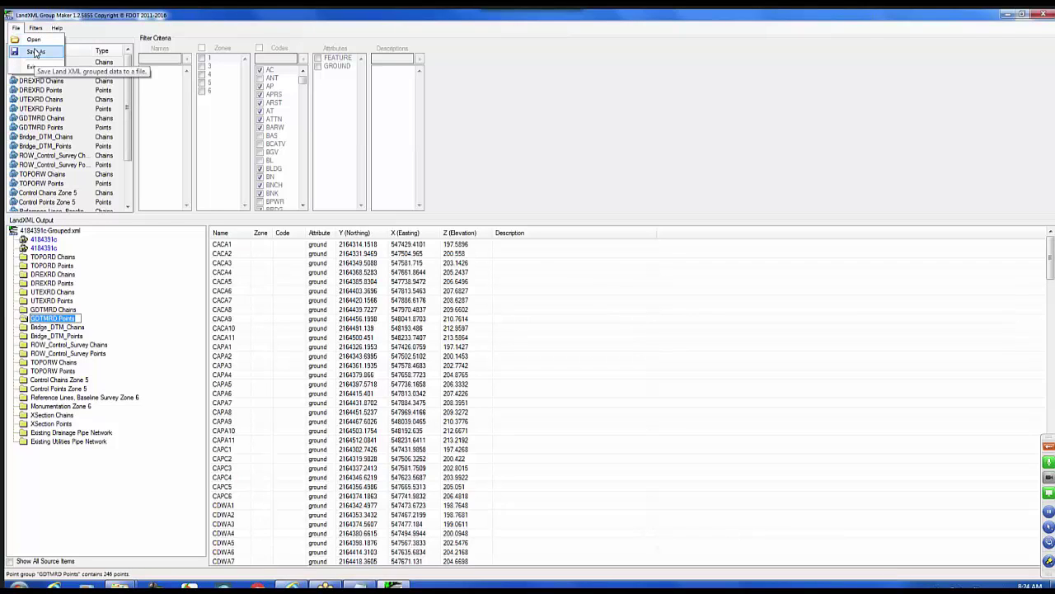
left_click(36, 51)
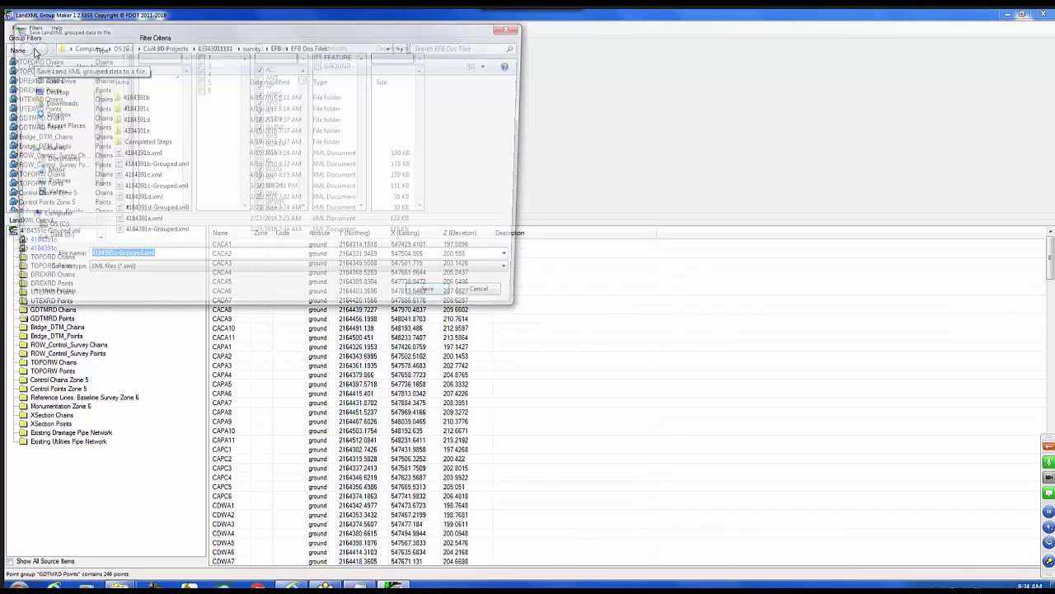
left_click(438, 299)
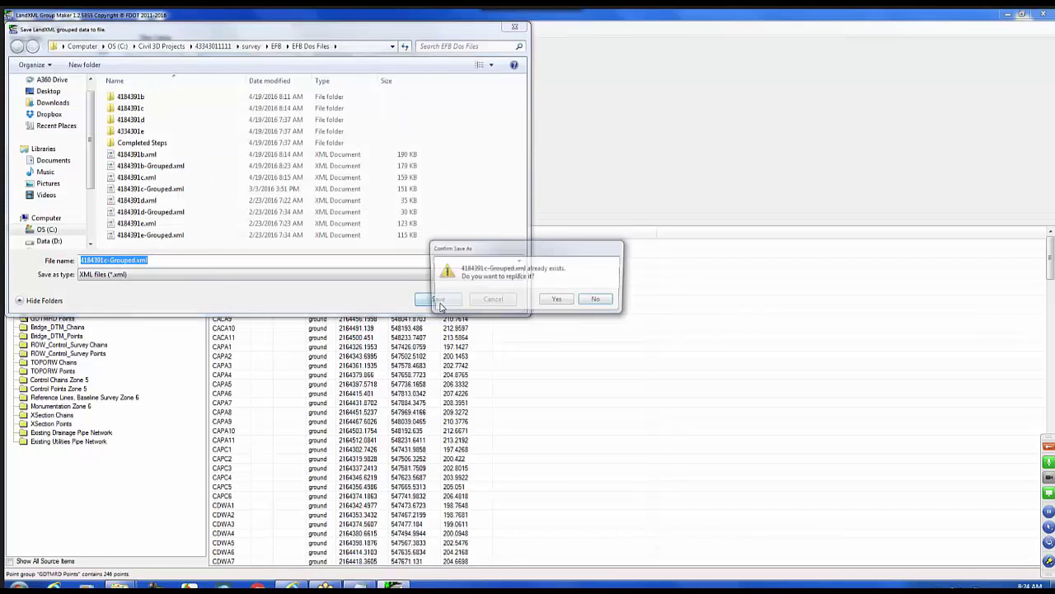
left_click(549, 299)
Step: Close LandXML Group Maker without writing the changed group settings to a file
left_click(1045, 16)
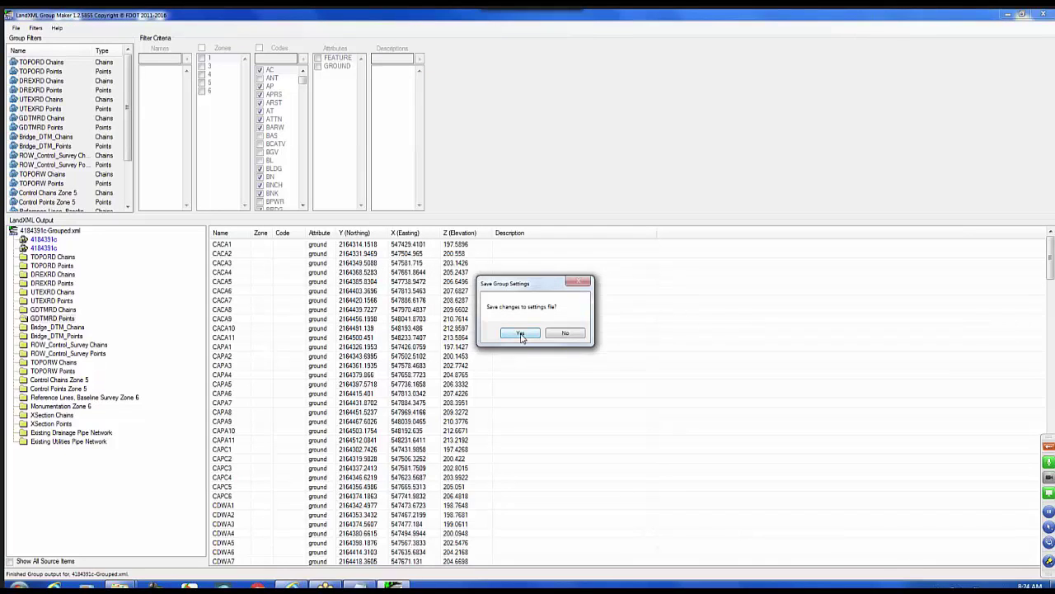
left_click(521, 334)
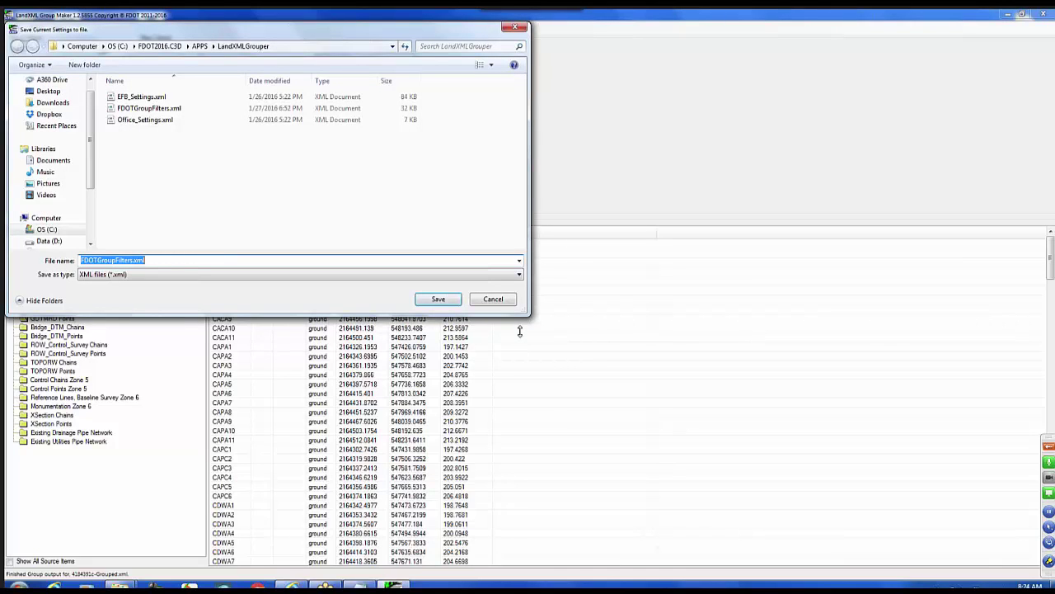
left_click(502, 300)
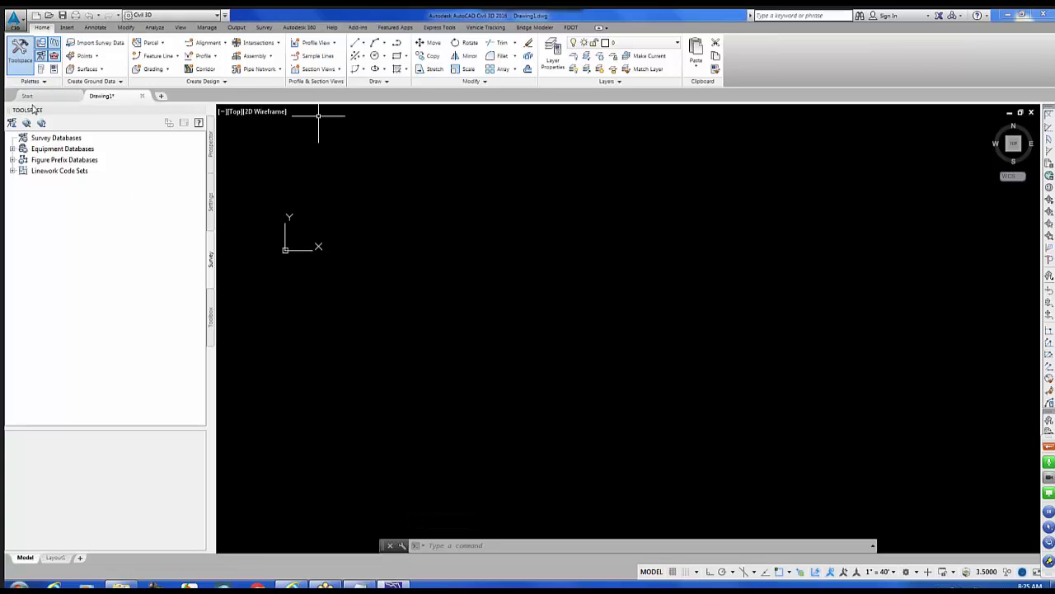
Step: Dock the command line below the drawing area and enlarge it to show several lines of history
left_click(19, 51)
left_click(23, 68)
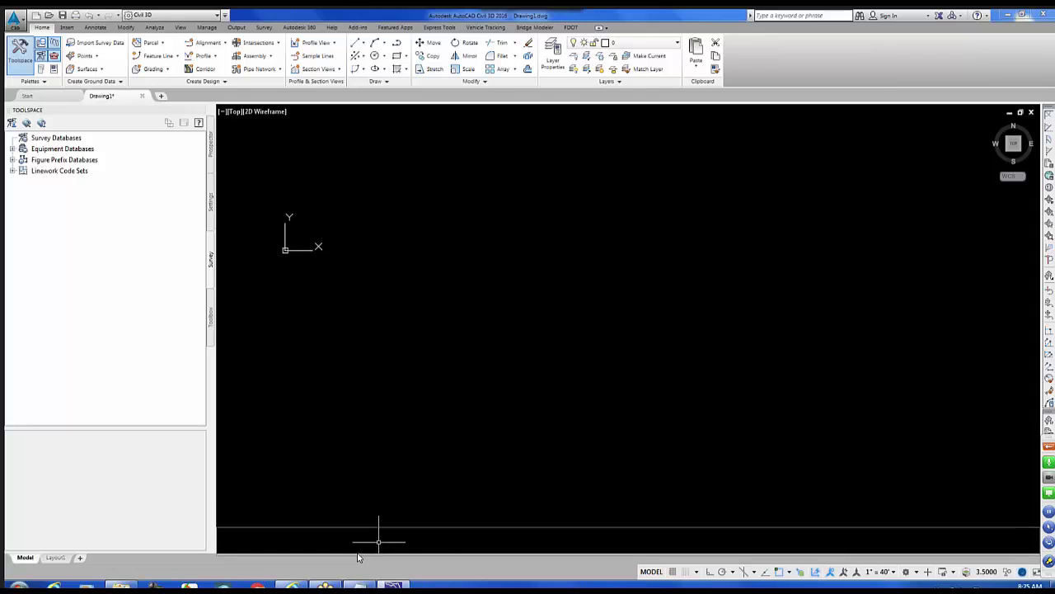
left_click_drag(359, 526, 361, 504)
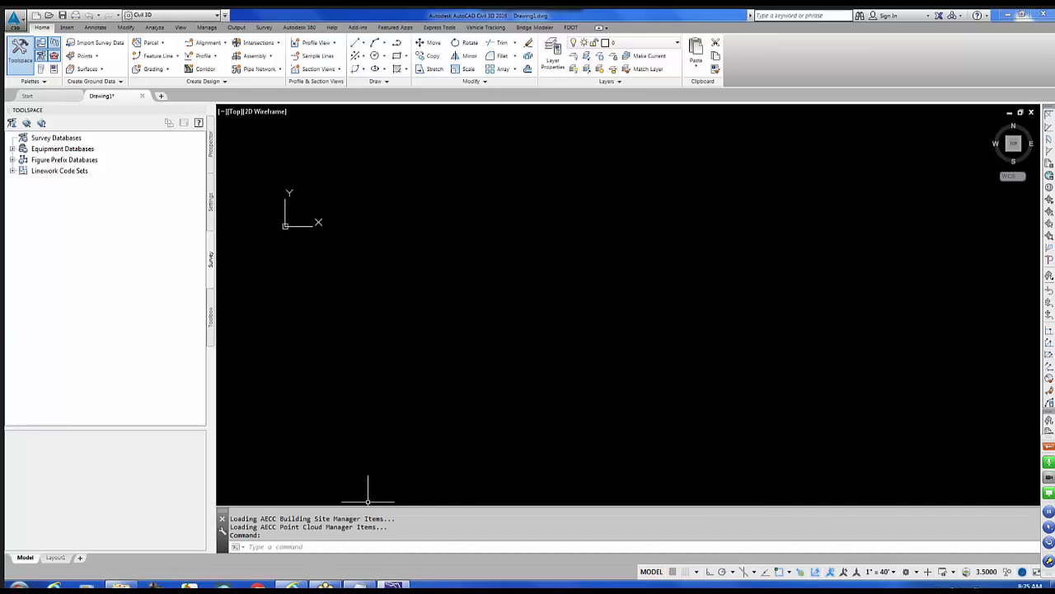
left_click(72, 140)
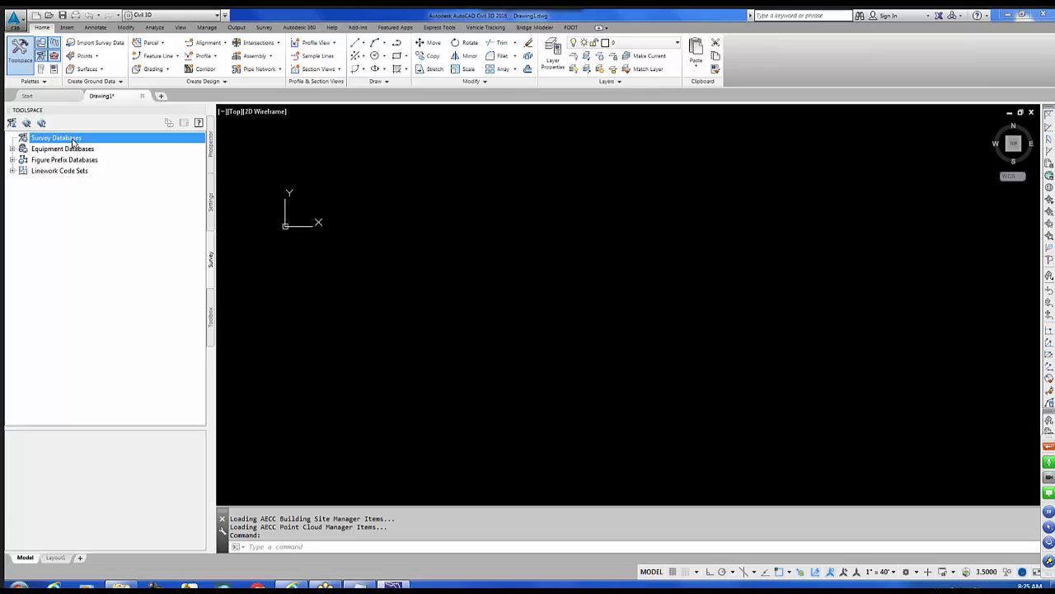
right_click(72, 142)
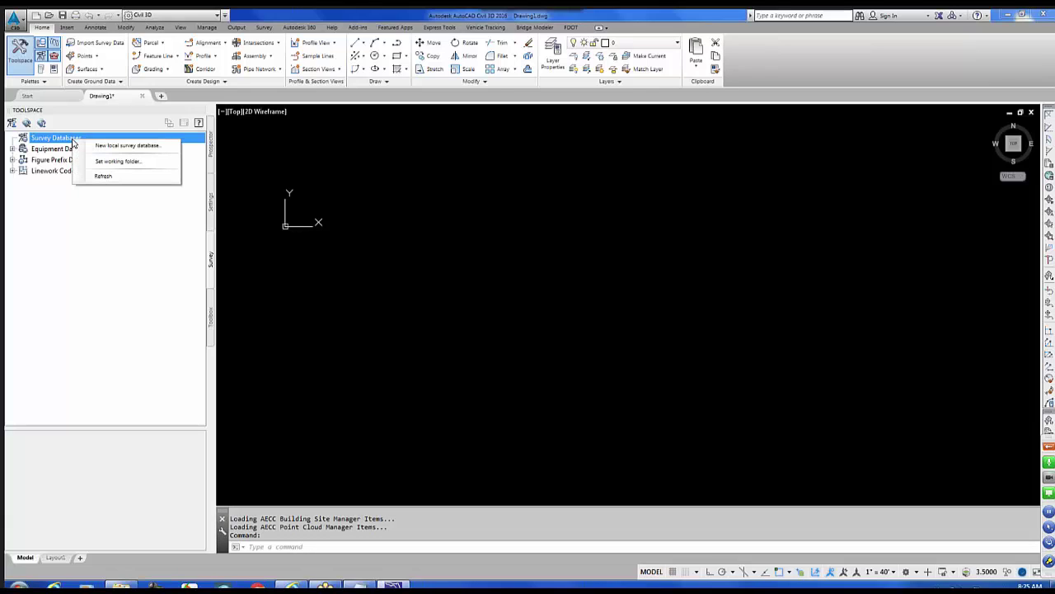
left_click(110, 163)
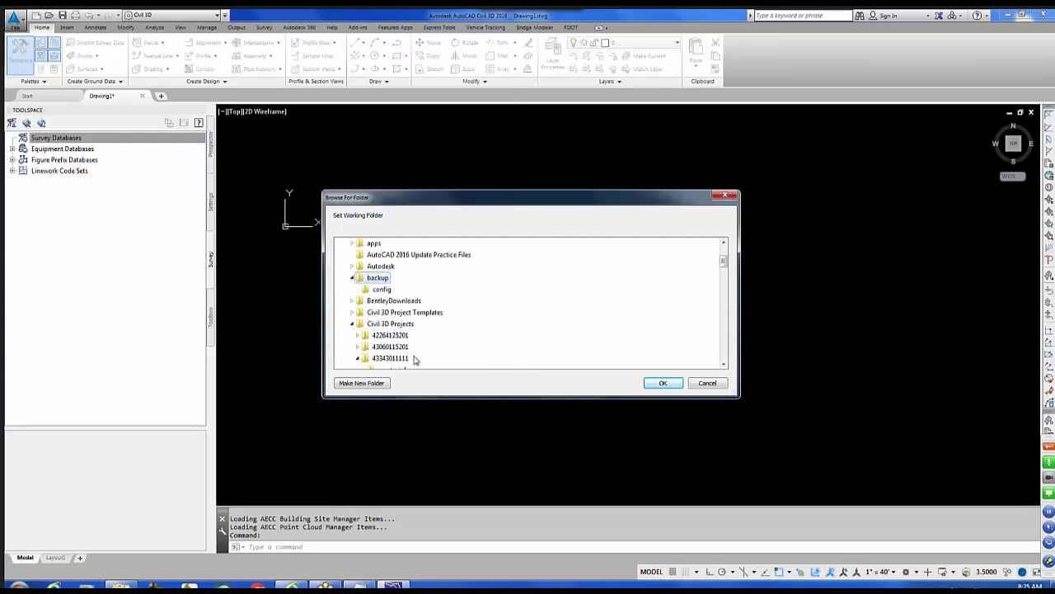
left_click(391, 360)
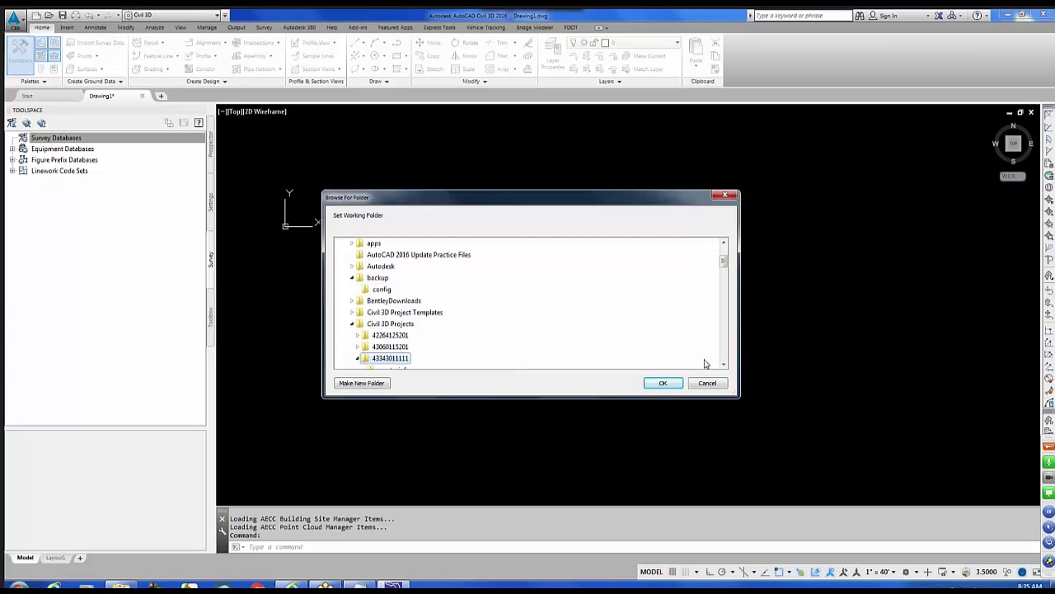
left_click(723, 366)
left_click(724, 367)
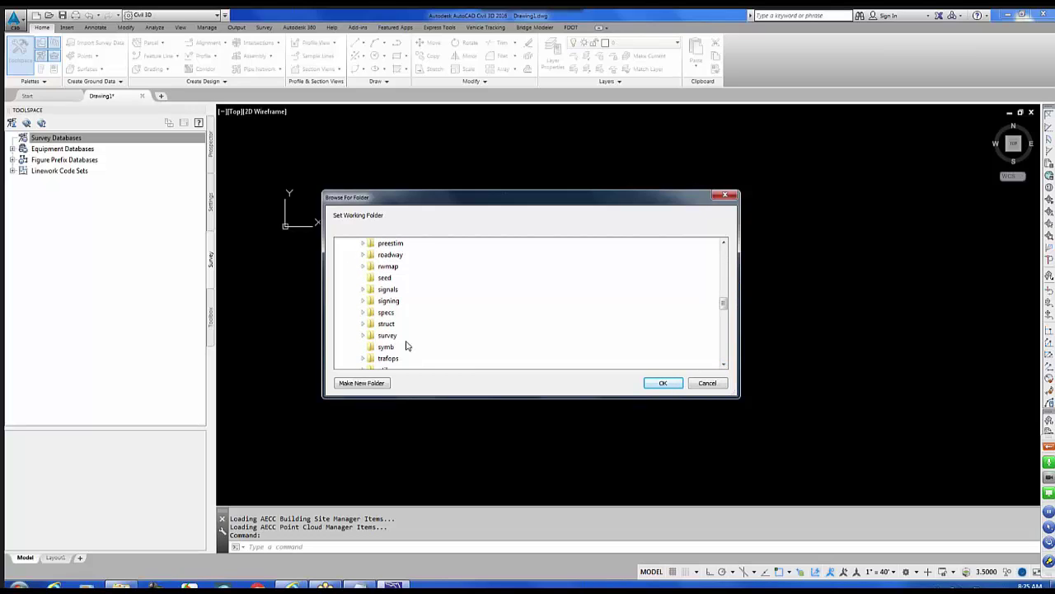
left_click(387, 336)
left_click(659, 384)
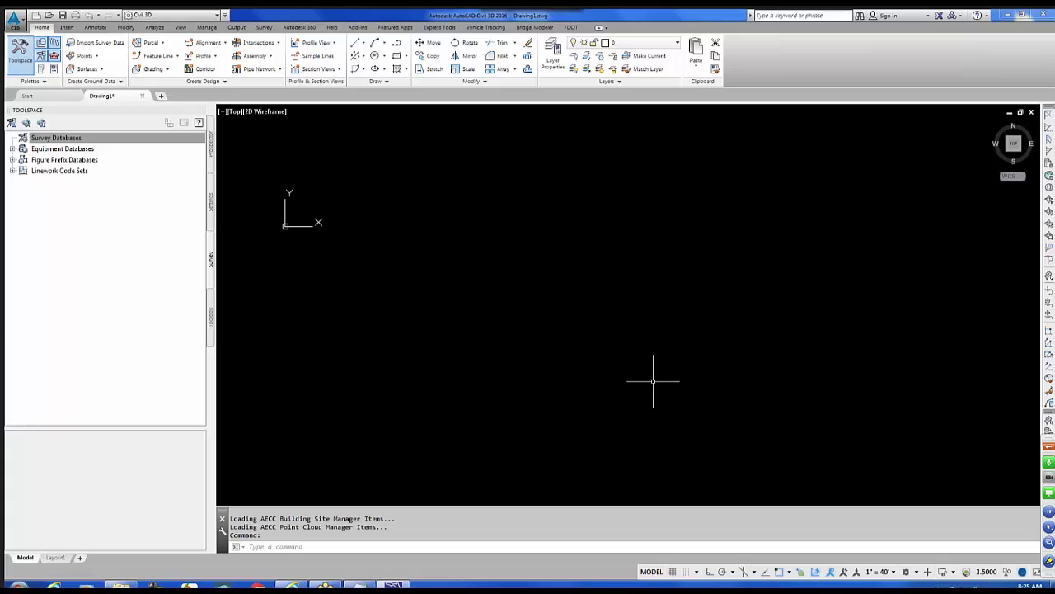
Step: Create a new local survey database named 4334301_SR57-EFB
left_click(362, 585)
left_click_drag(775, 243, 672, 246)
left_click(643, 334)
left_click(72, 138)
right_click(72, 137)
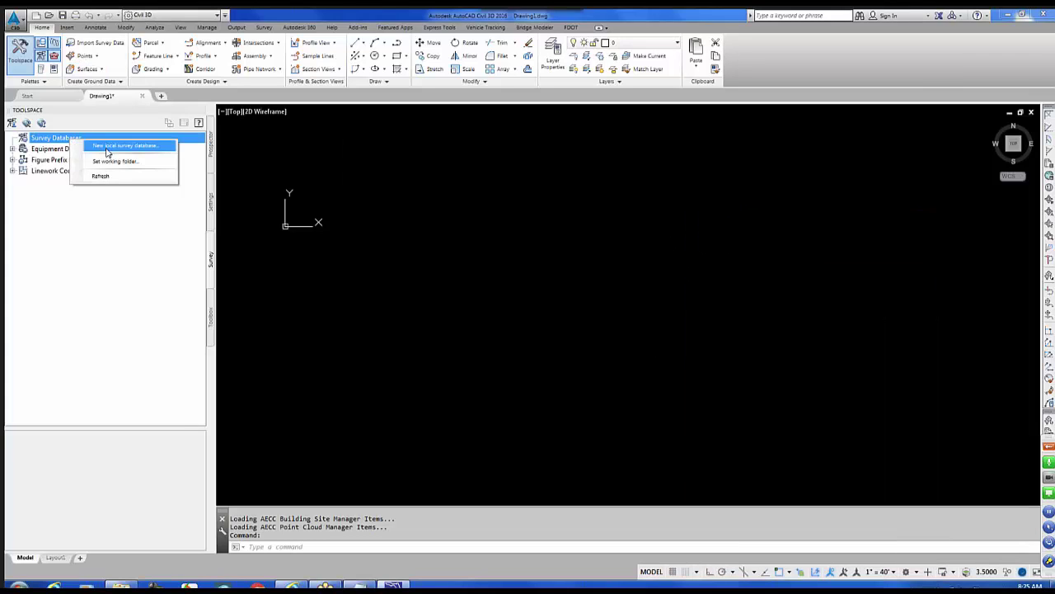
left_click(106, 148)
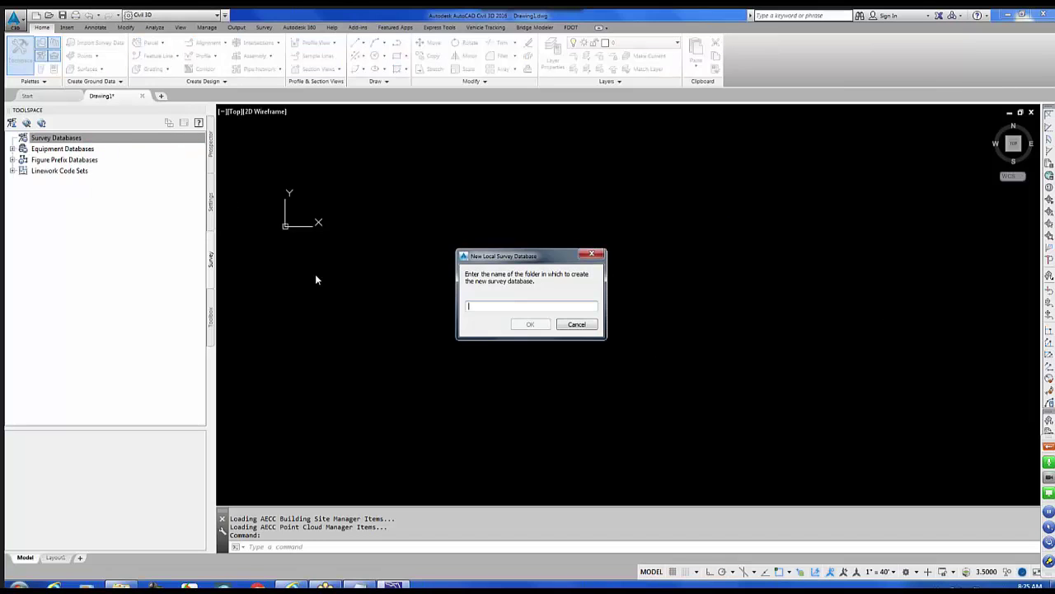
type("4334301_SR57-EFB")
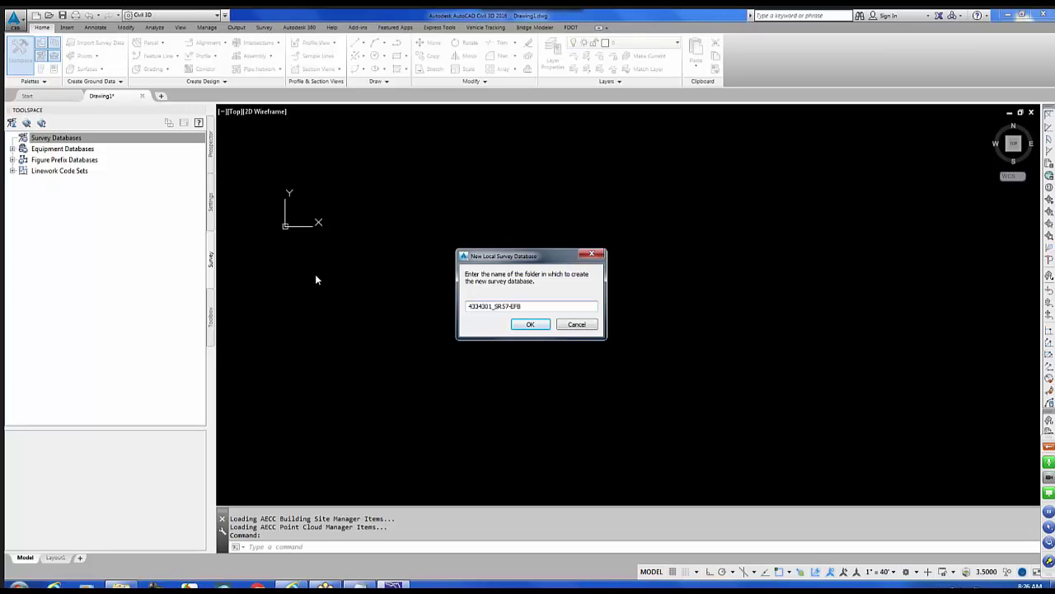
left_click(533, 324)
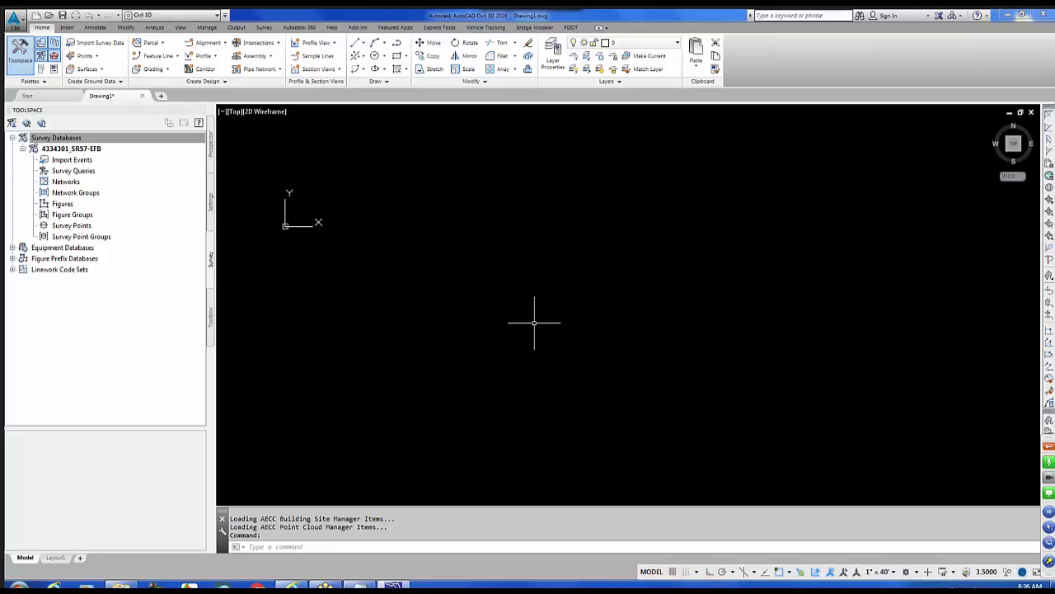
Step: Open the settings of the 4334301_SR57-EFB survey database and choose the USA, Florida category for its coordinate zone
left_click(55, 150)
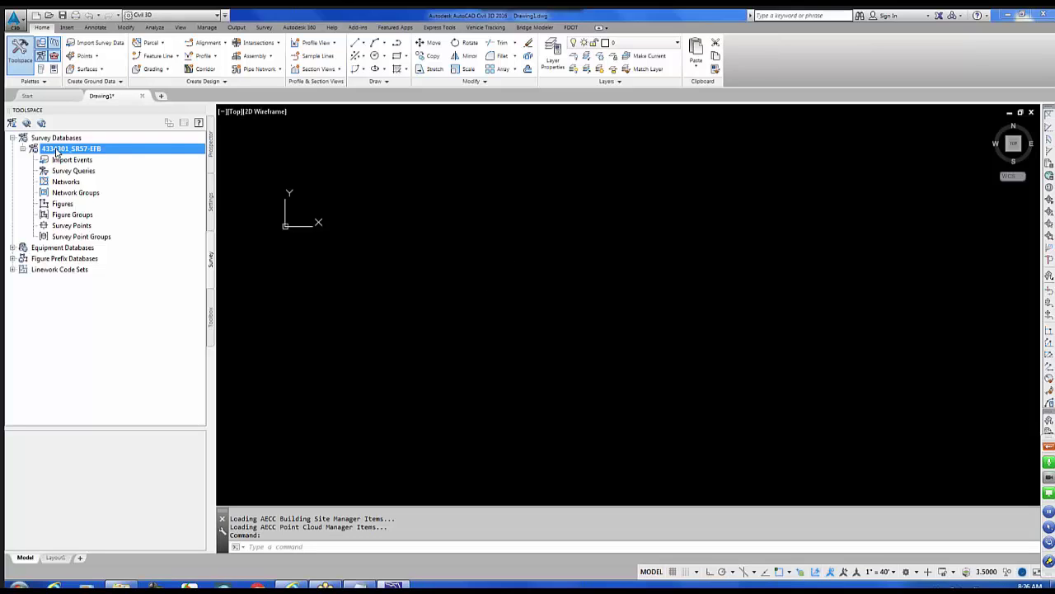
right_click(56, 152)
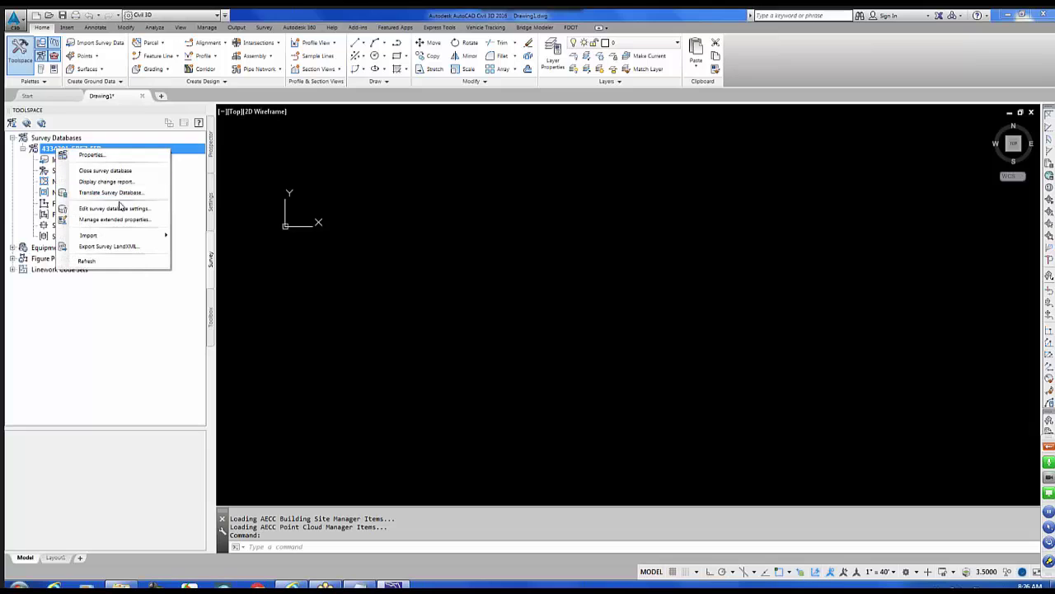
left_click(118, 210)
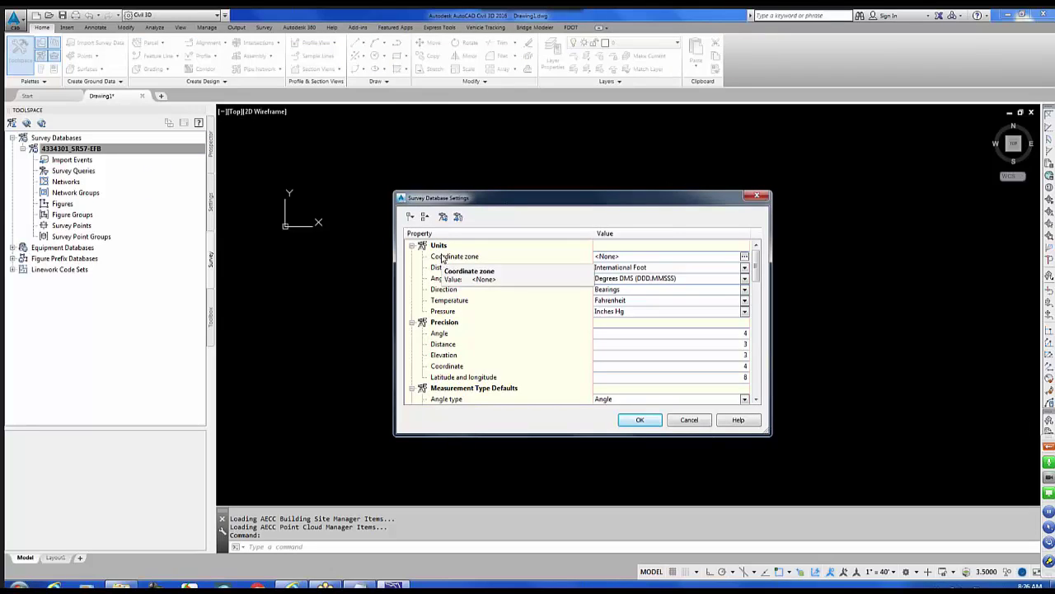
left_click(744, 257)
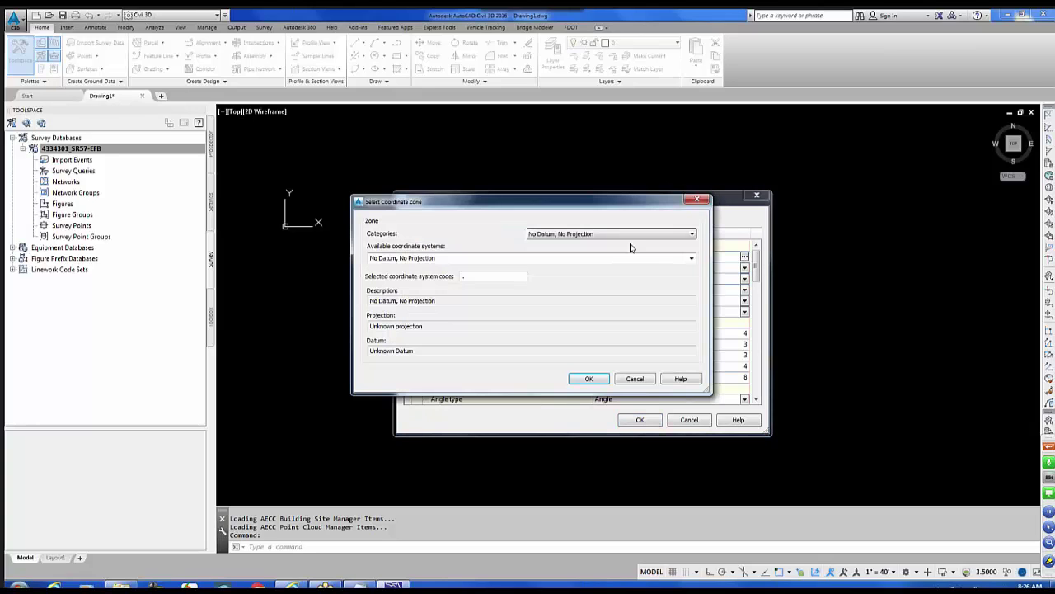
left_click(692, 237)
left_click_drag(693, 257, 674, 387)
left_click(554, 401)
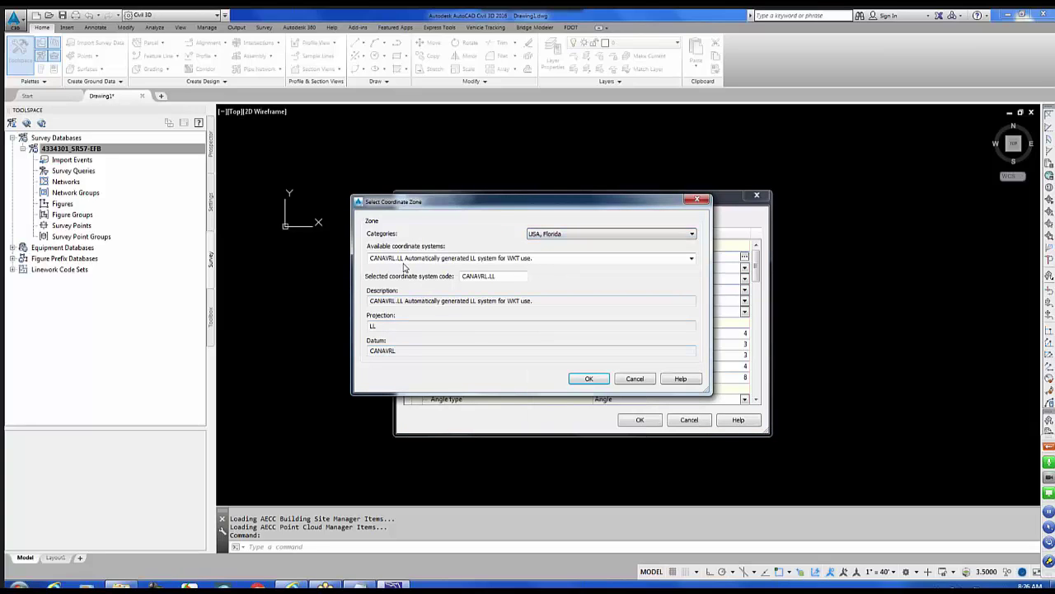
Step: Set the coordinate zone to NAD83 Florida State Planes, North Zone, US Foot by entering the system code fl83-nf
left_click(692, 260)
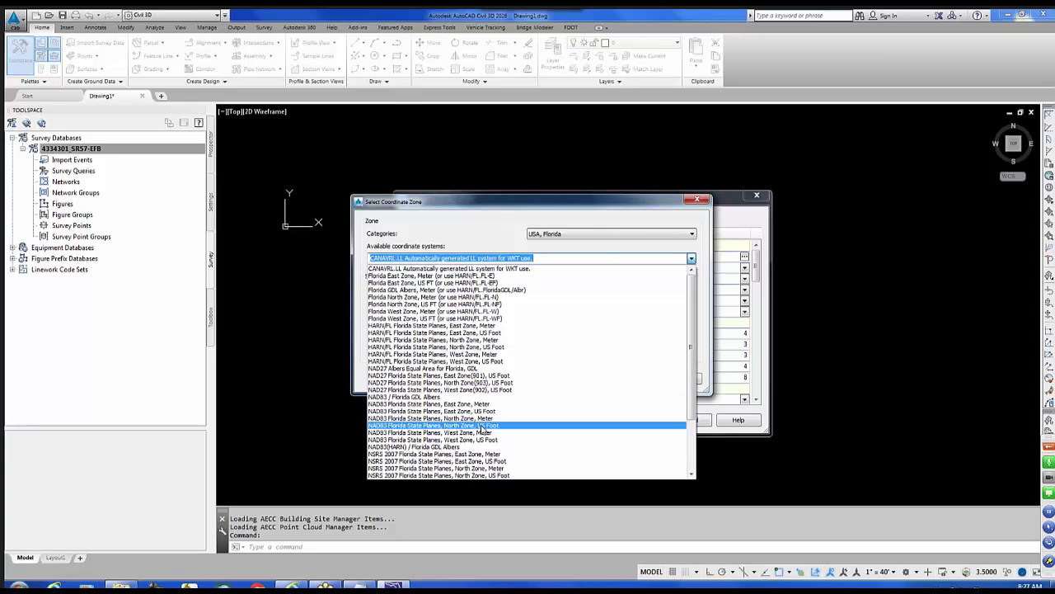
left_click(454, 213)
left_click_drag(518, 276, 451, 272)
type("f")
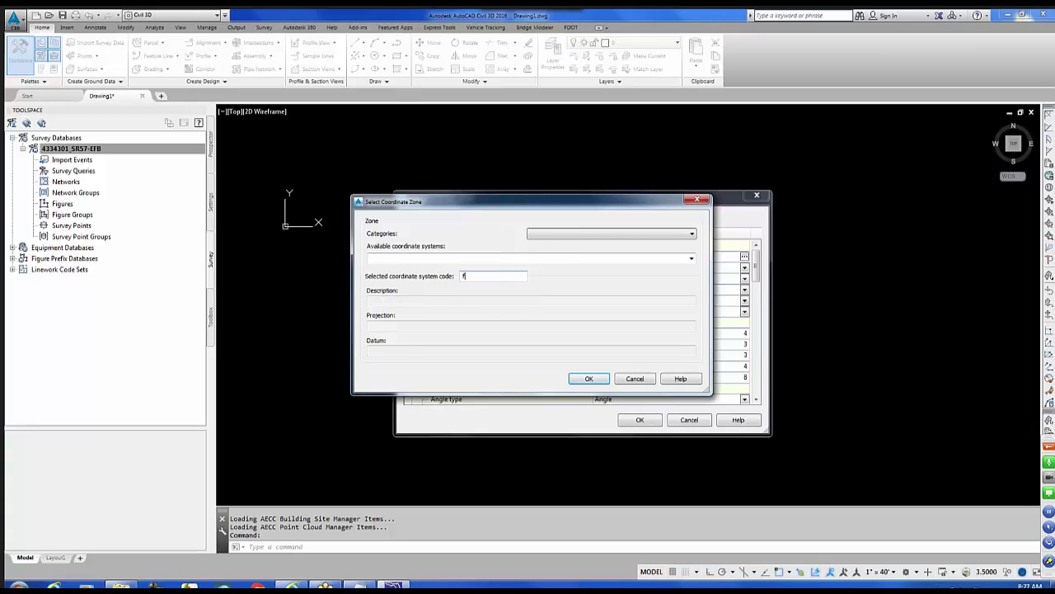
type("l83-nf")
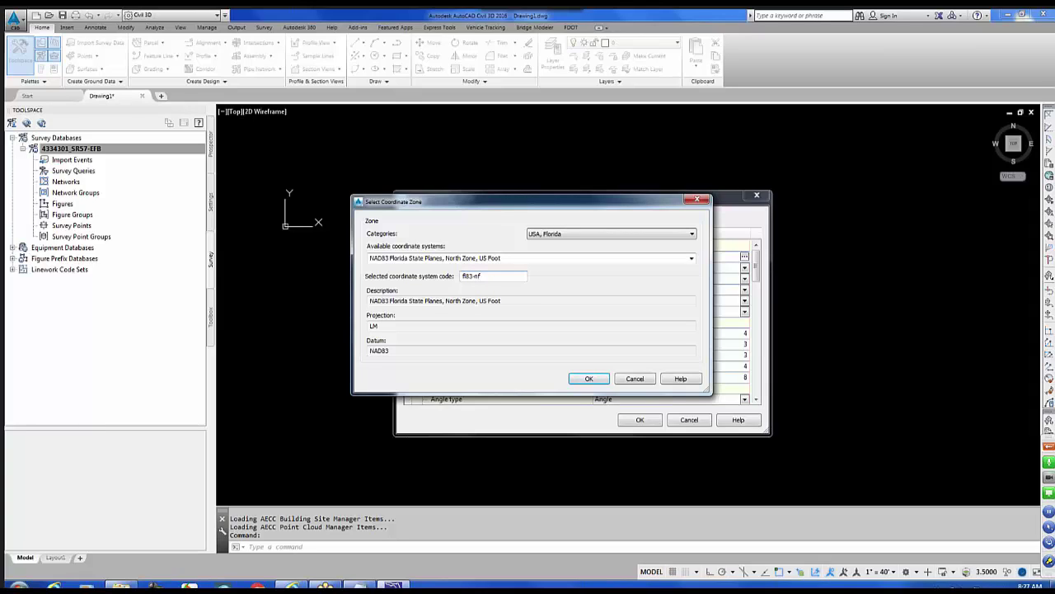
left_click(590, 380)
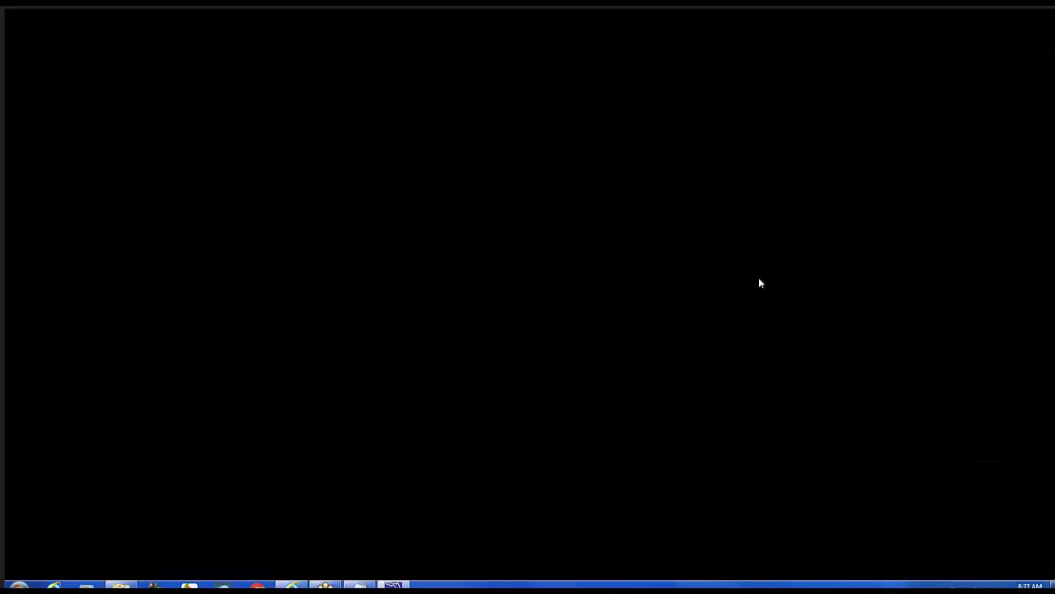
Step: Enable automatic creation of new extended property definitions and warnings for missing required properties, and apply the survey database settings
left_click_drag(758, 280, 757, 387)
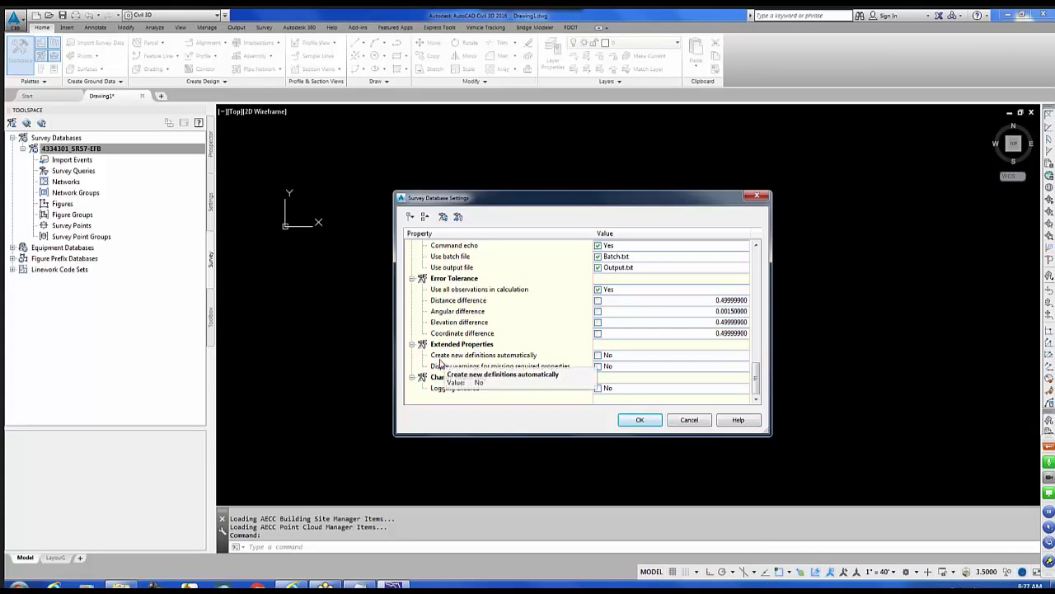
left_click(598, 355)
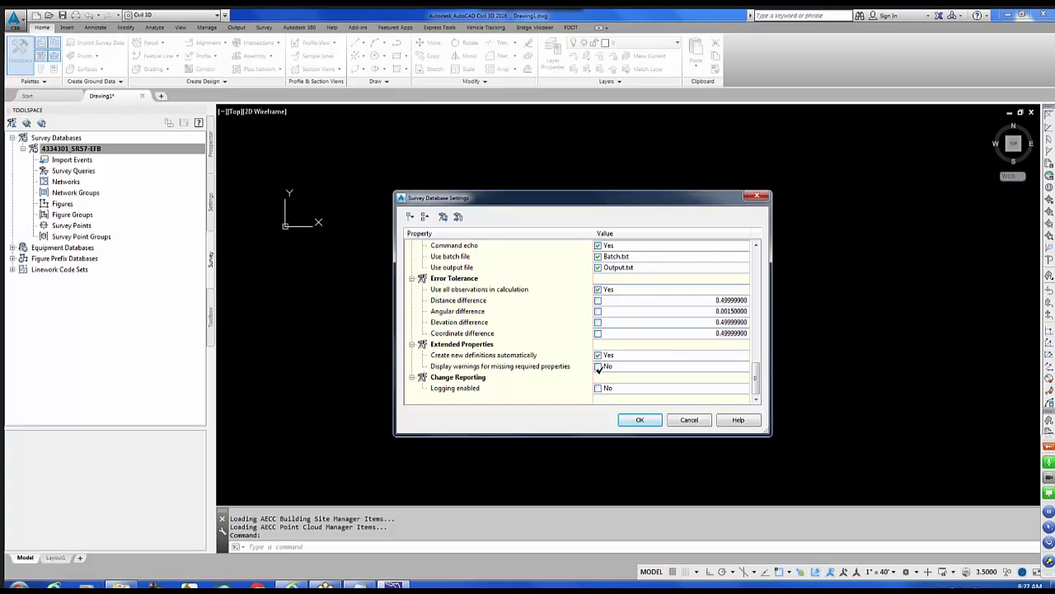
left_click(599, 367)
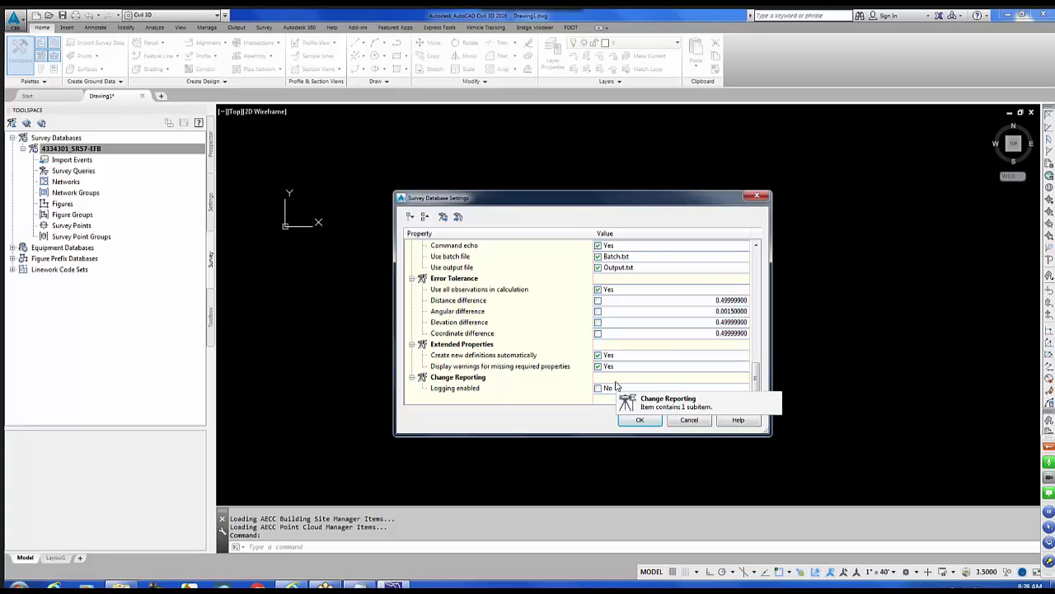
left_click(638, 421)
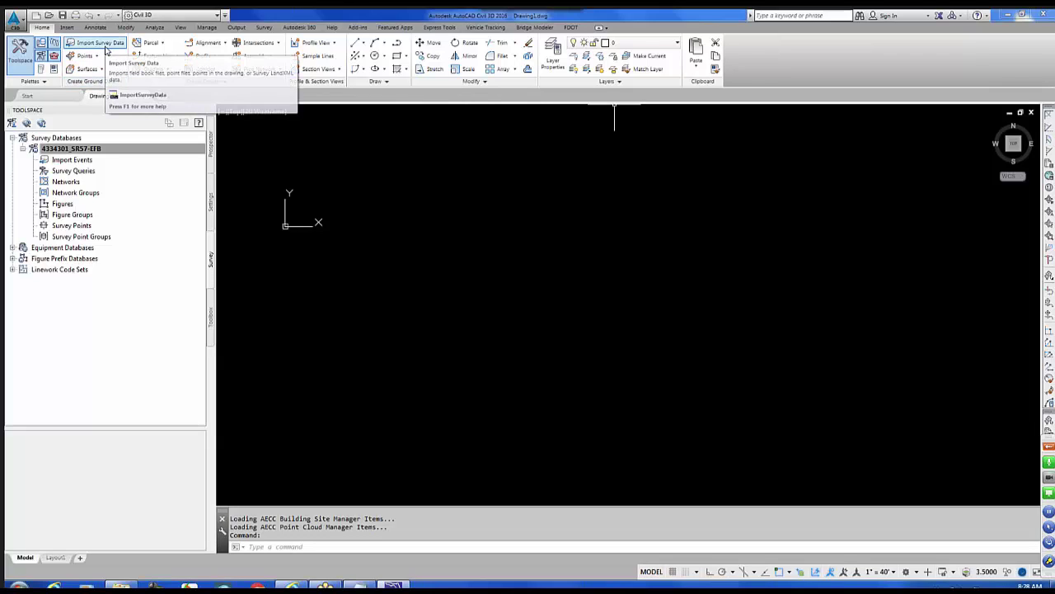
left_click(71, 29)
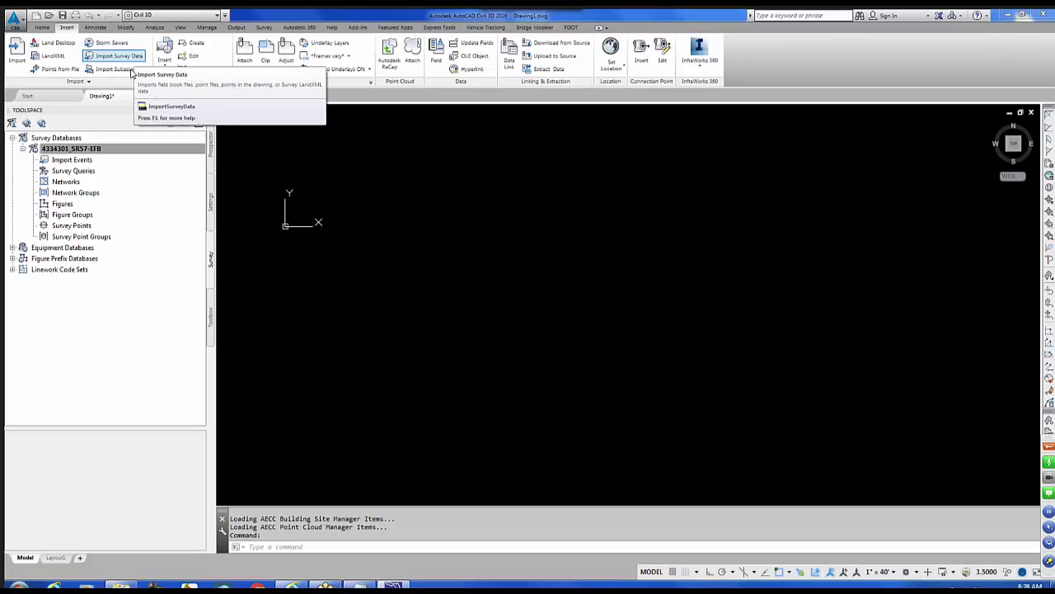
left_click(95, 151)
right_click(92, 150)
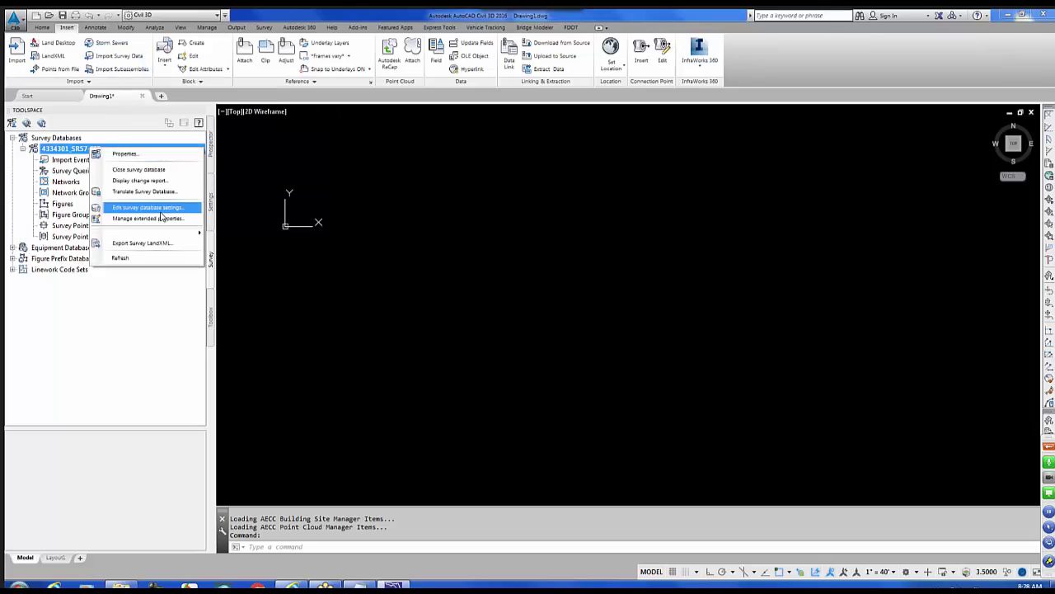
mouse_move(189, 238)
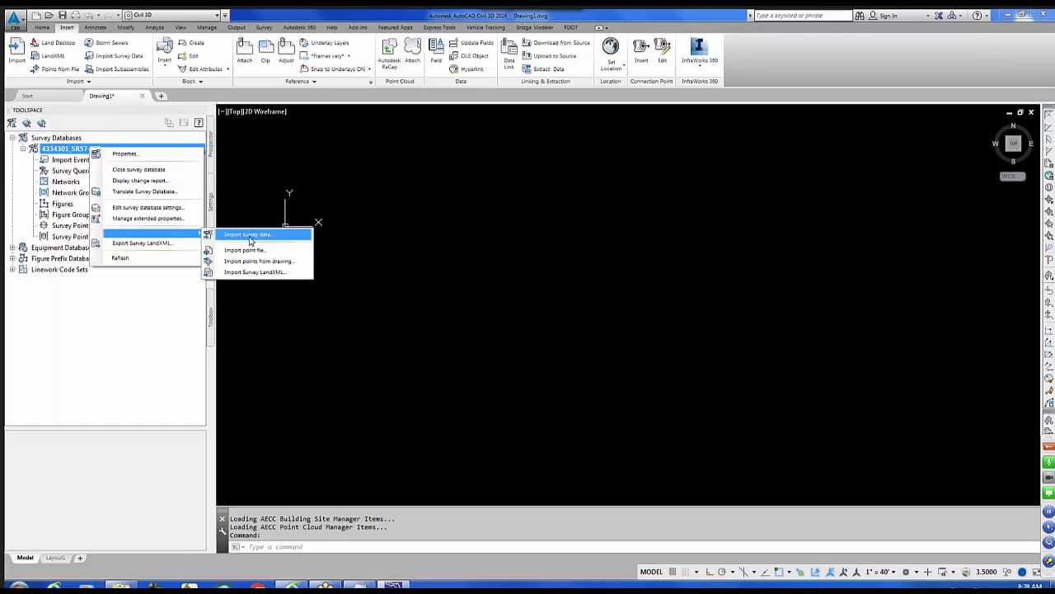
Step: Start a survey data import from the database's import events and select 4334301_SR57-EFB as the target database
left_click(81, 160)
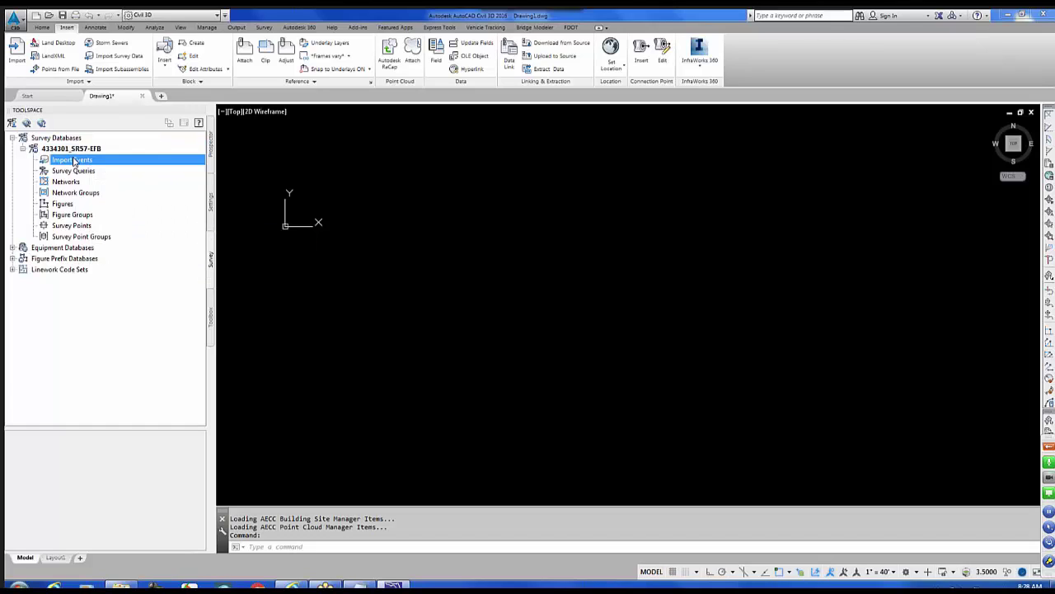
right_click(86, 162)
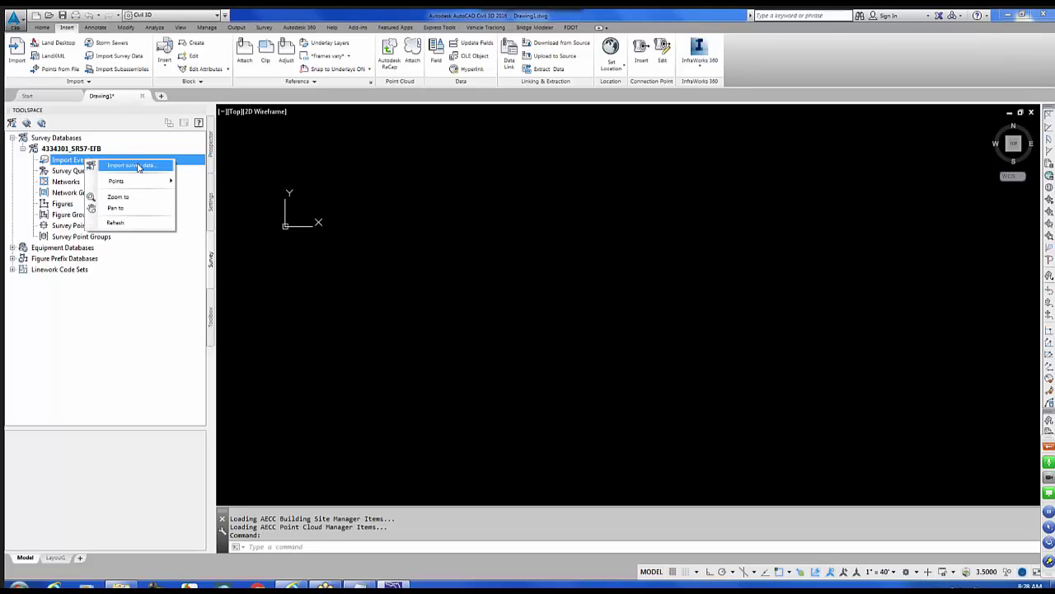
left_click(132, 165)
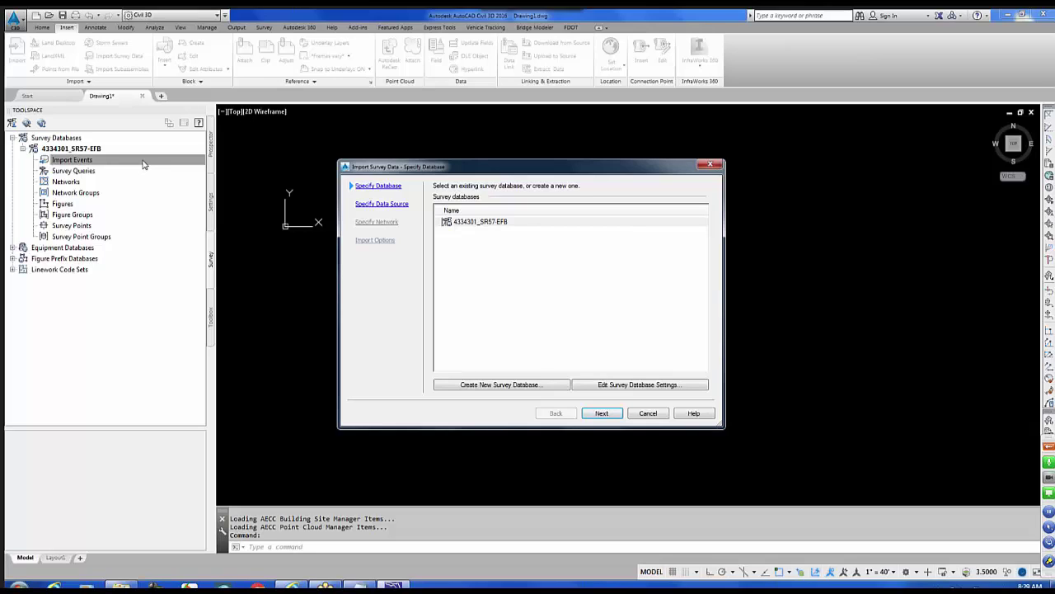
left_click(478, 229)
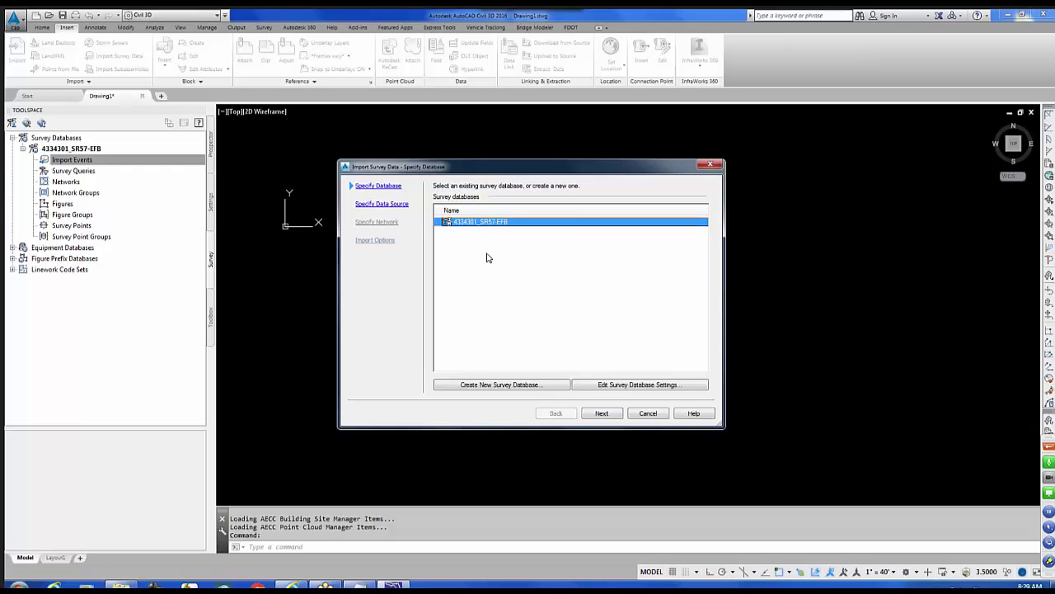
Step: Check the extended property options in the survey database settings, accept them and continue the import to the data source selection
left_click(646, 384)
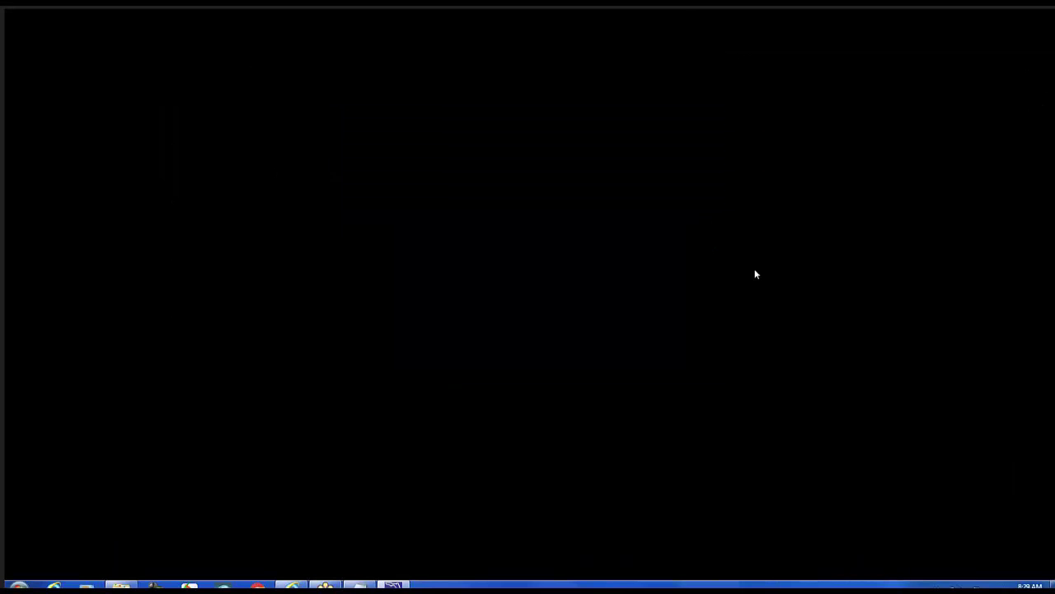
left_click_drag(755, 269, 758, 384)
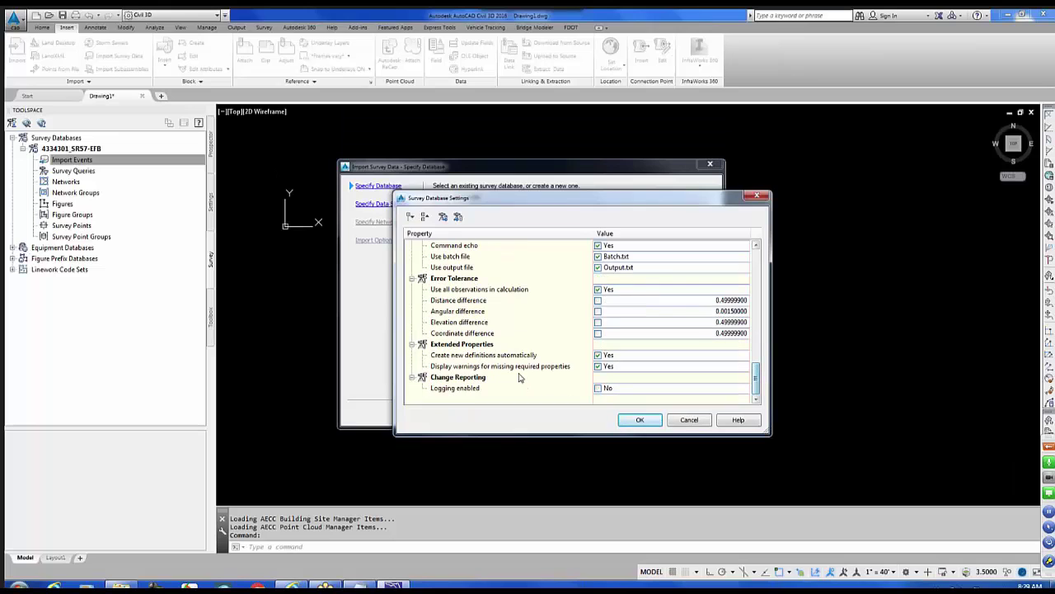
left_click(634, 420)
left_click(604, 415)
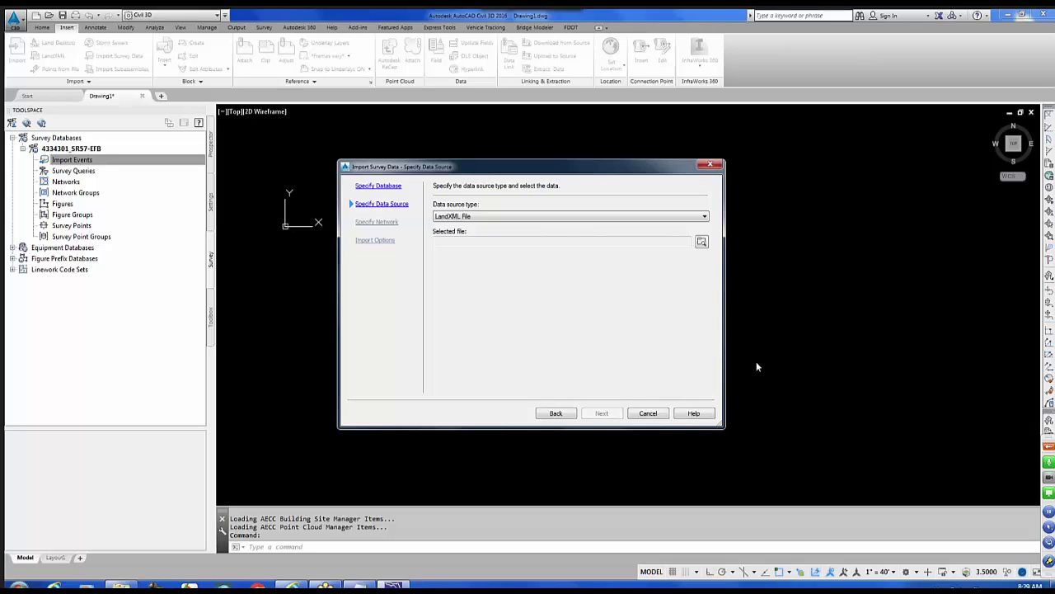
Step: Choose LandXML File as the data source type and load 4184391b-Grouped.xml from EFB Dos Files, continuing to the import options
left_click(704, 217)
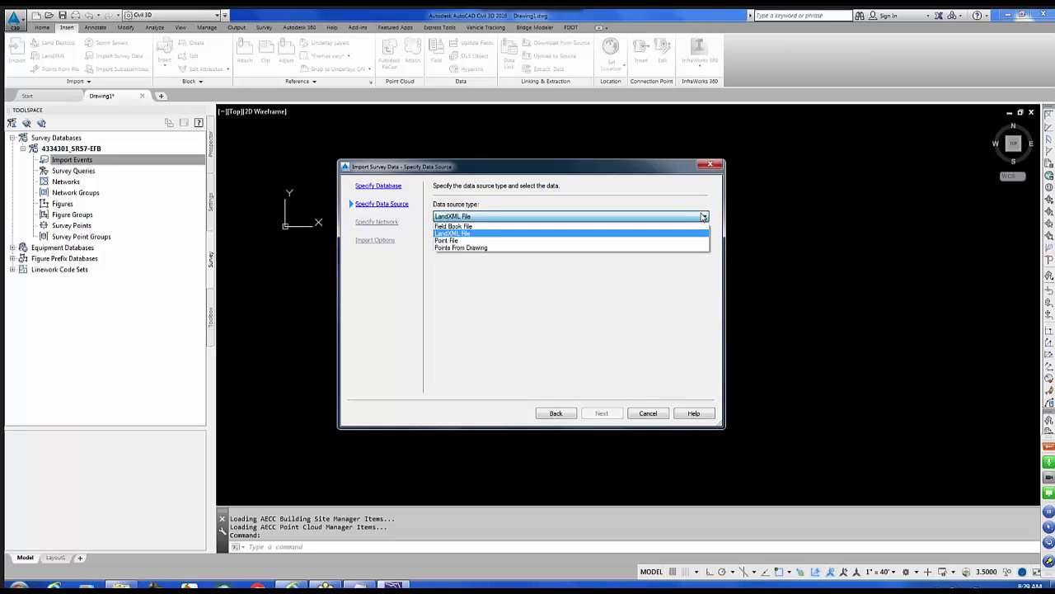
left_click(448, 234)
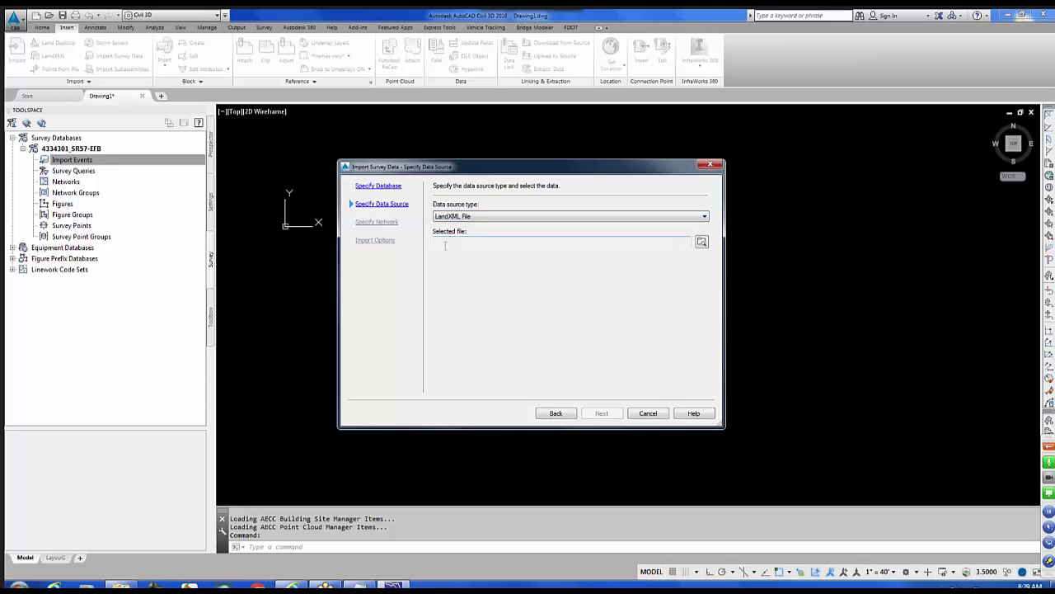
left_click(702, 243)
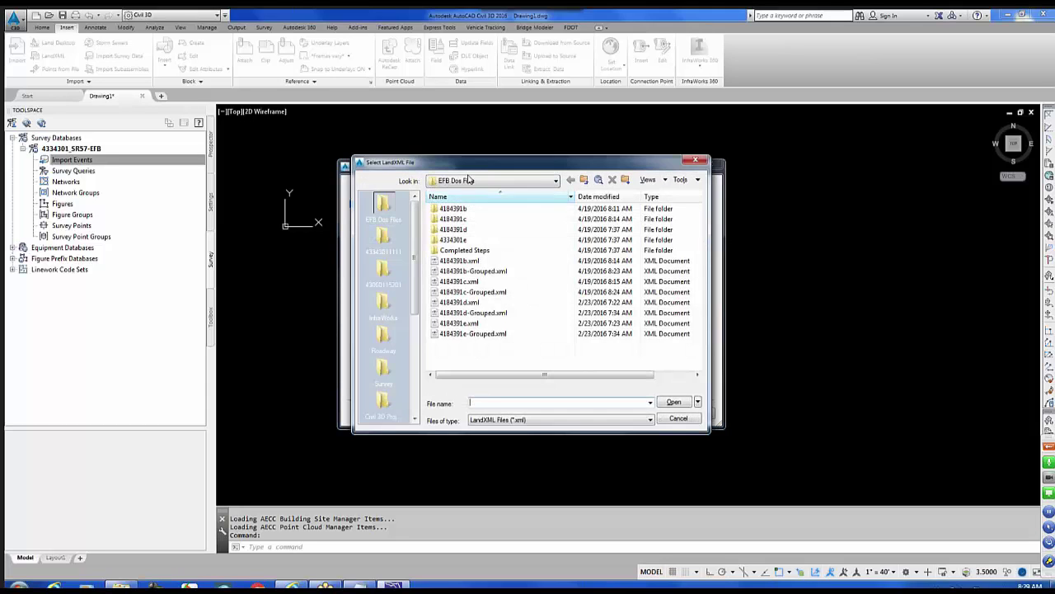
left_click(385, 242)
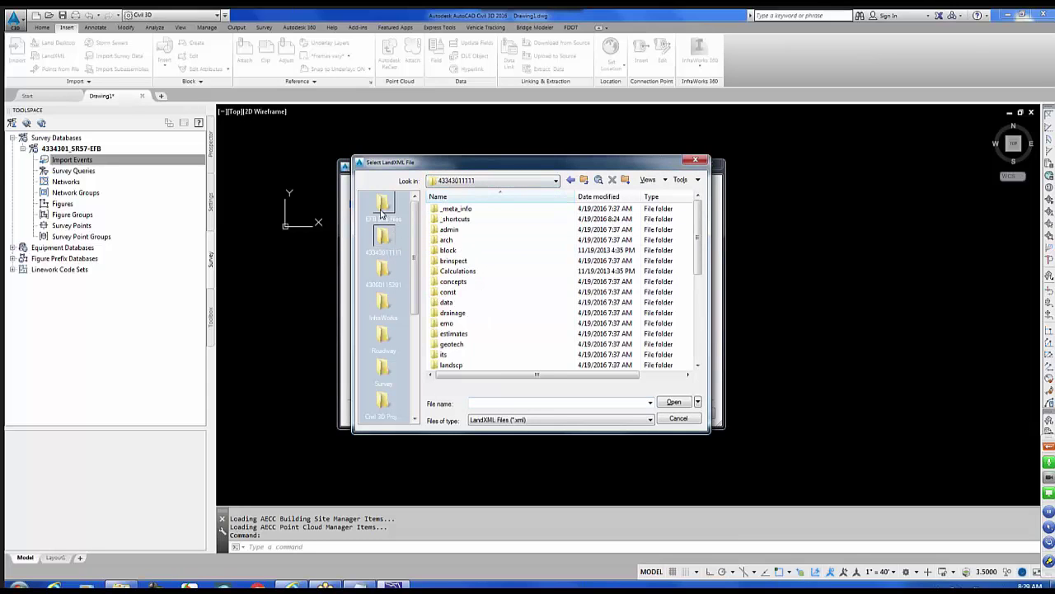
left_click(381, 213)
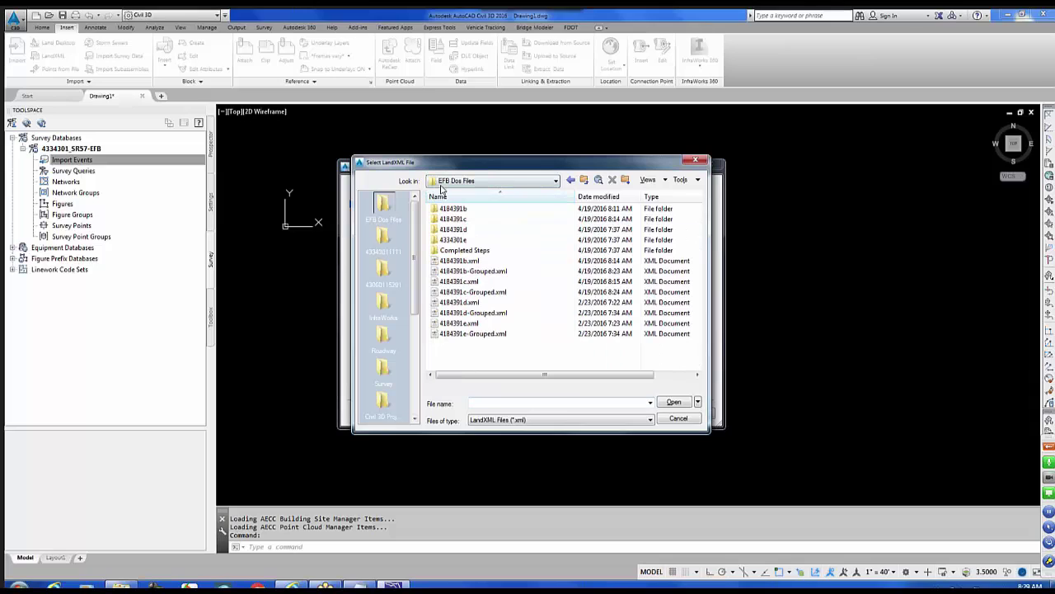
left_click(466, 275)
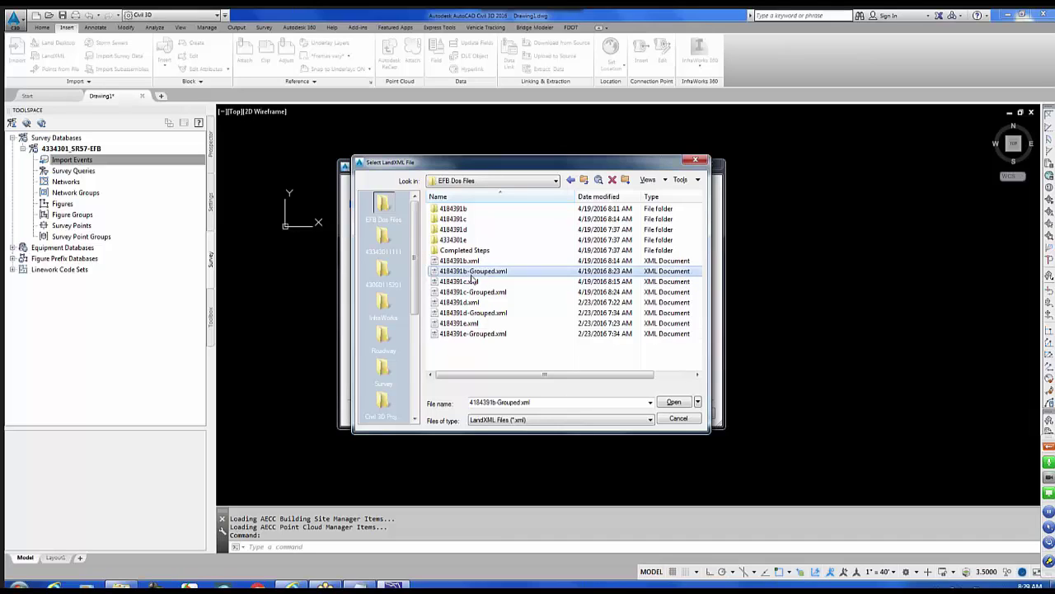
left_click(678, 404)
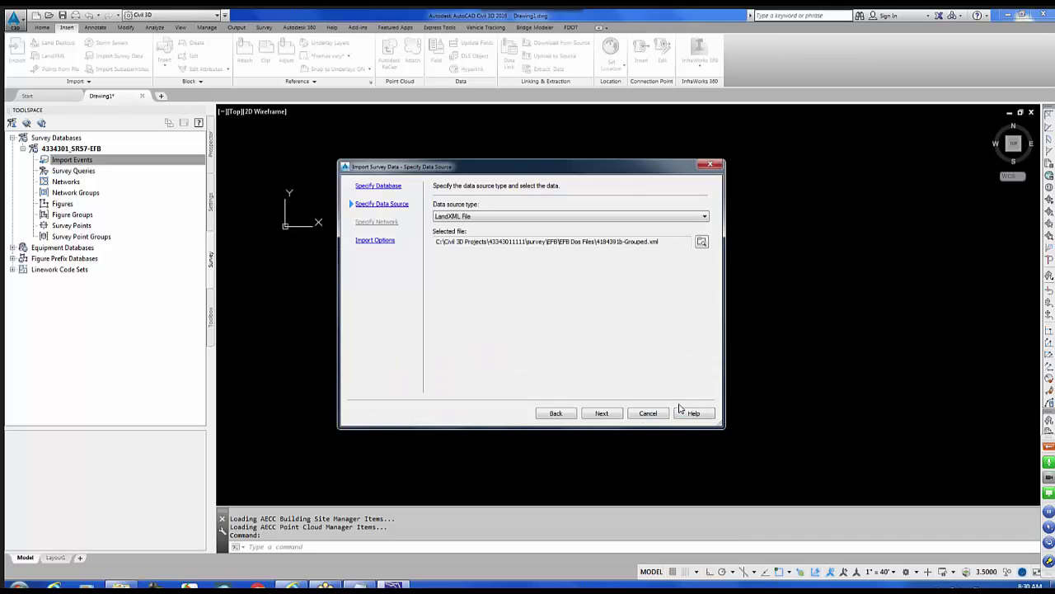
left_click(607, 414)
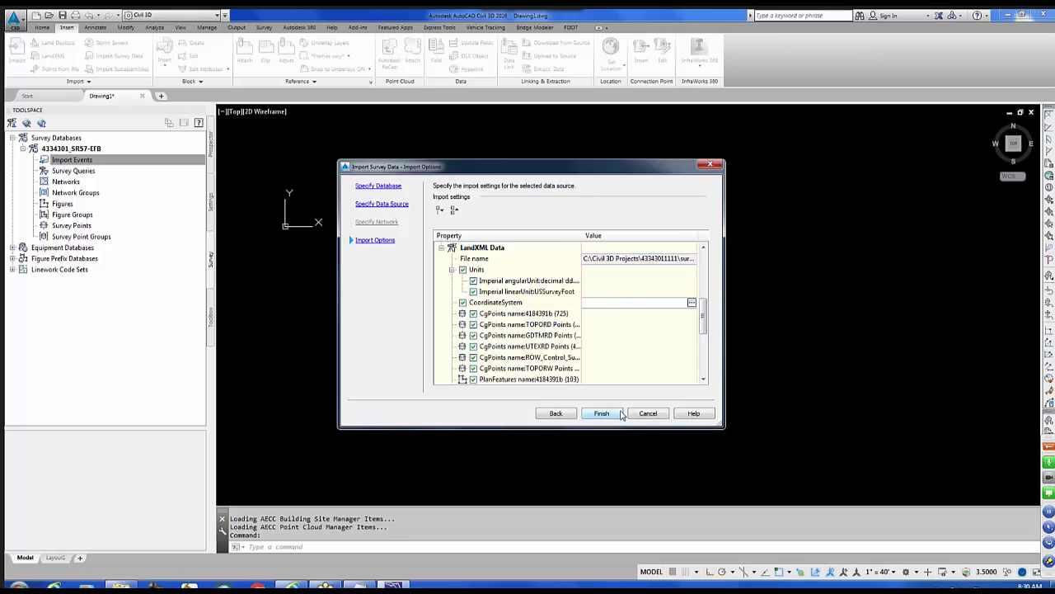
Step: Set the import's coordinate system to NAD83 Florida State Planes, North Zone, US Foot with the code fl83-nf
left_click(692, 304)
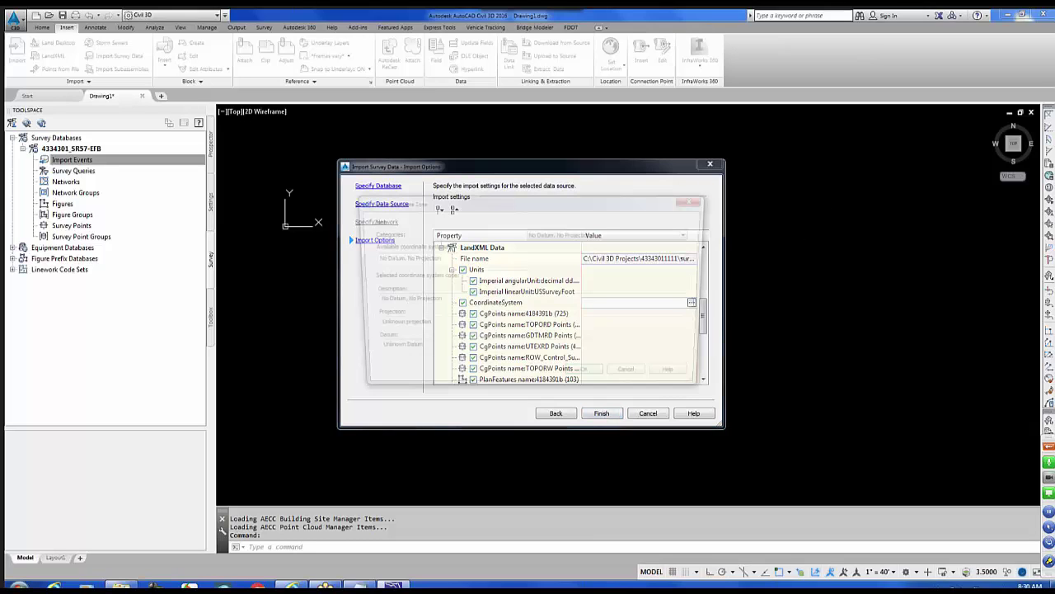
type("f")
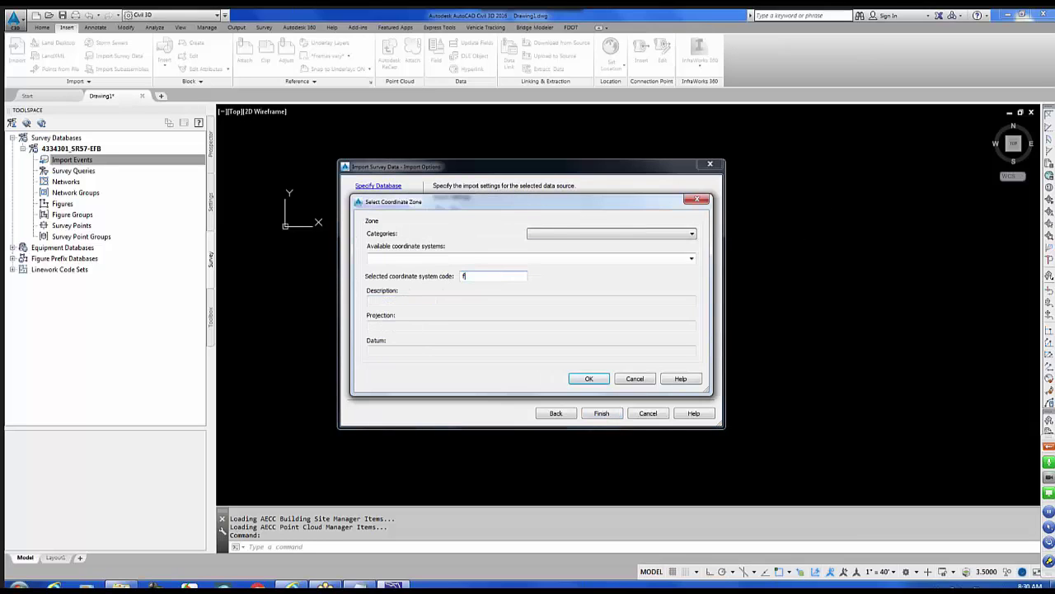
type("l83-nf")
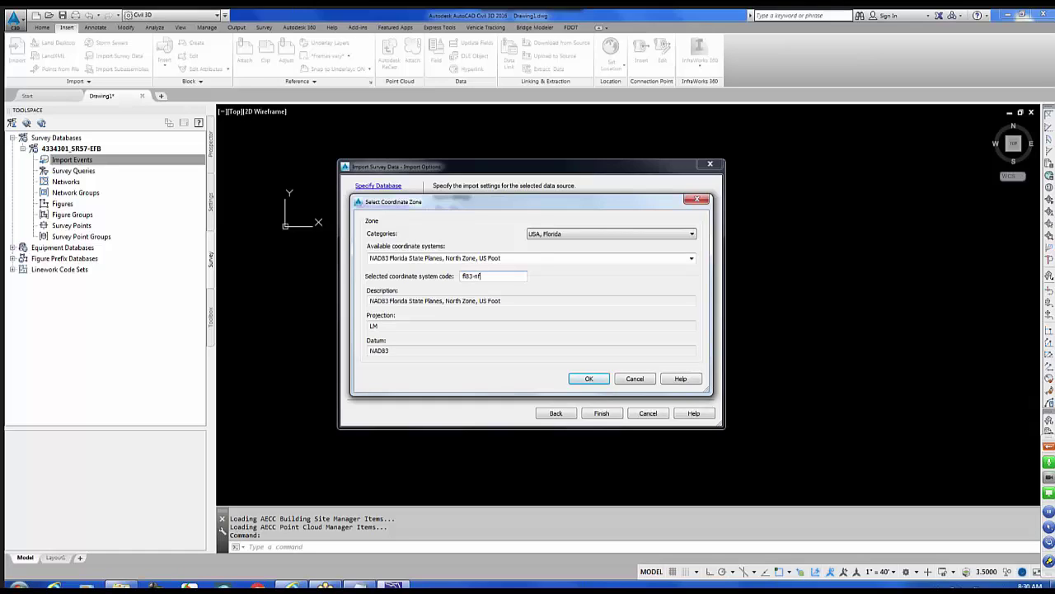
left_click(590, 379)
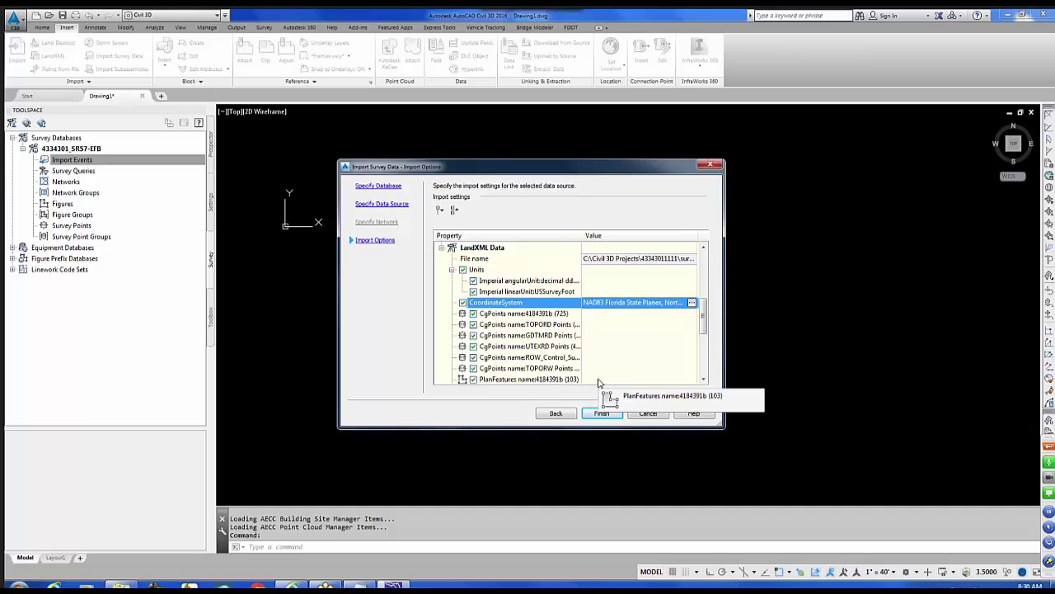
Step: Check the general import settings and run the import of 4184391b-Grouped.xml into the survey database
left_click_drag(704, 318, 704, 269)
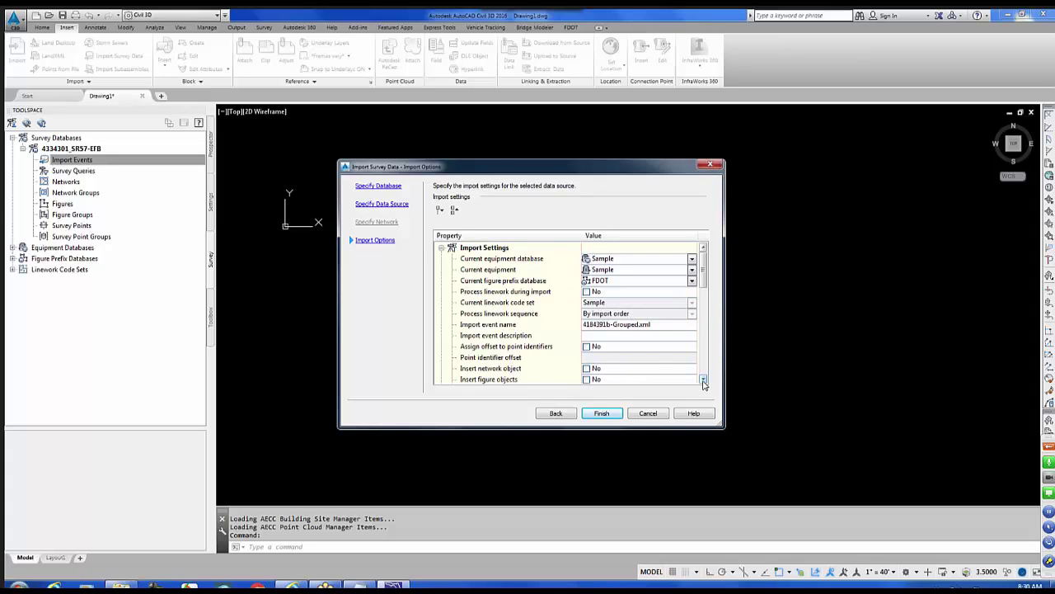
scroll(510, 368, "down", 3)
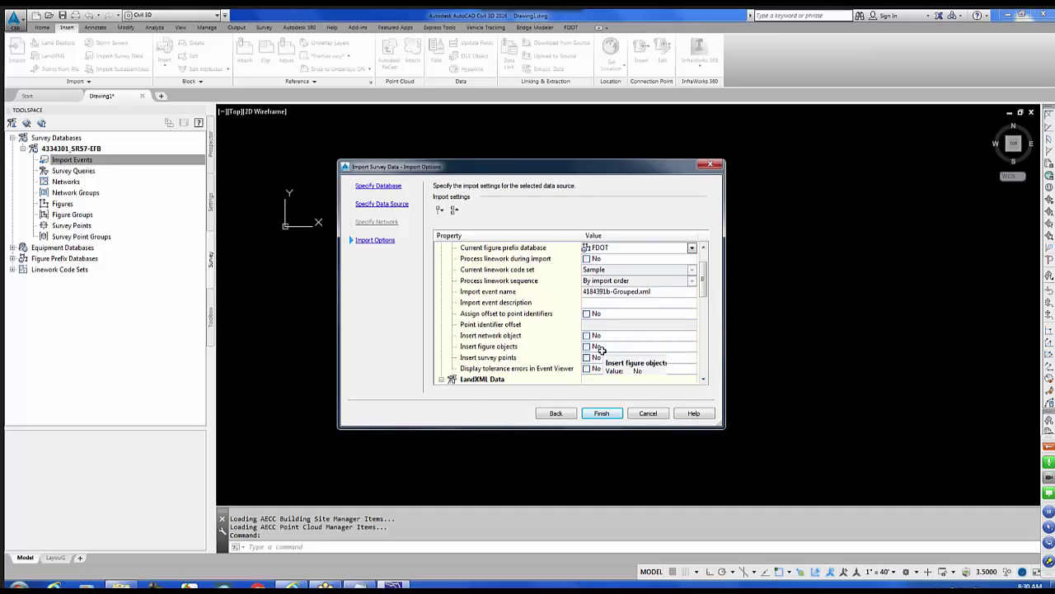
left_click(603, 416)
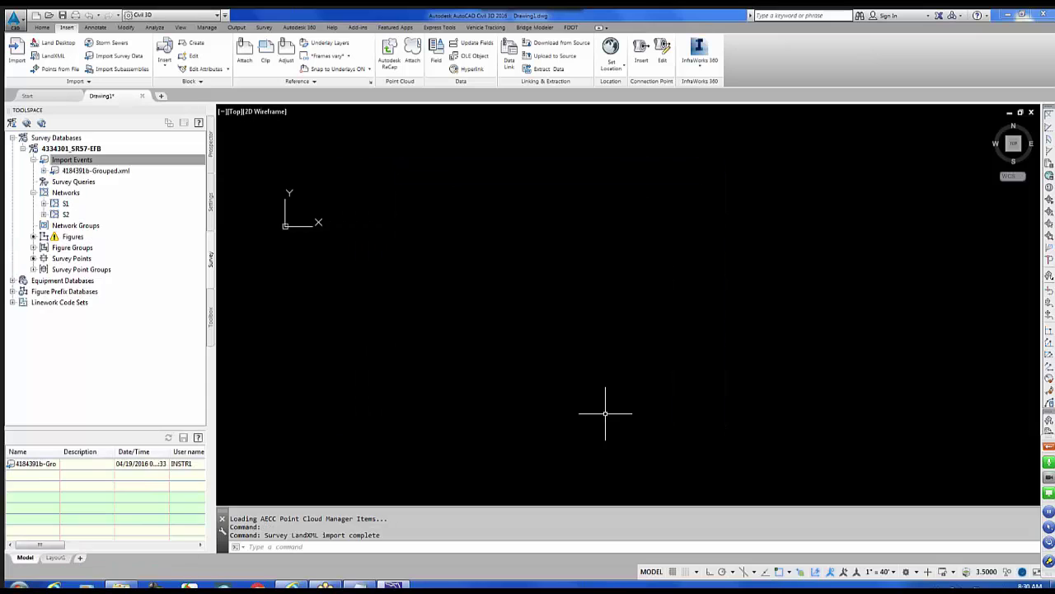
Step: Examine the imported figure groups and survey point groups, including the TOPORD and GDTMRD chains
left_click(34, 247)
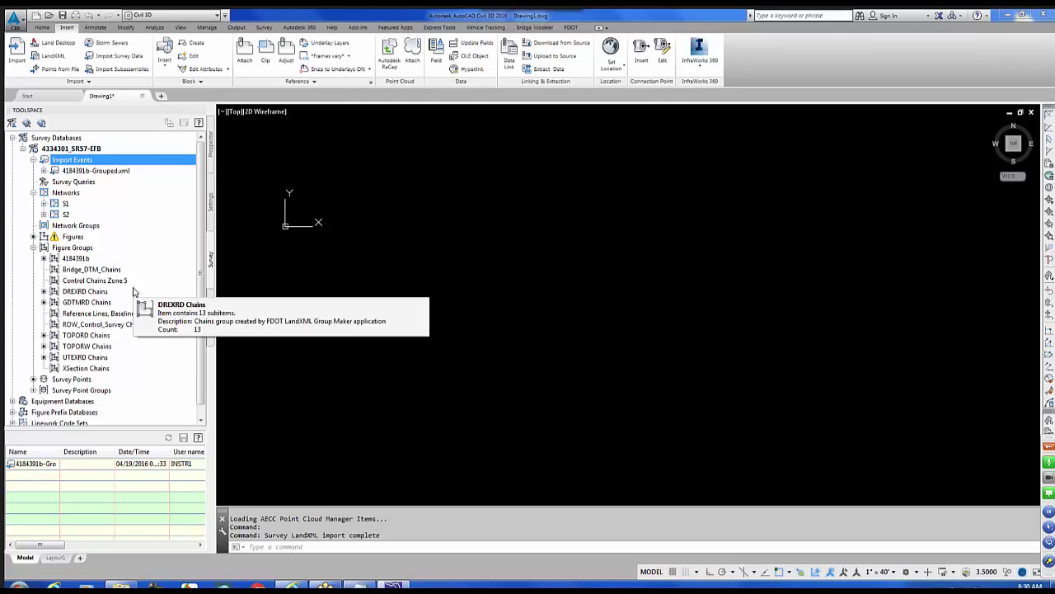
left_click(87, 336)
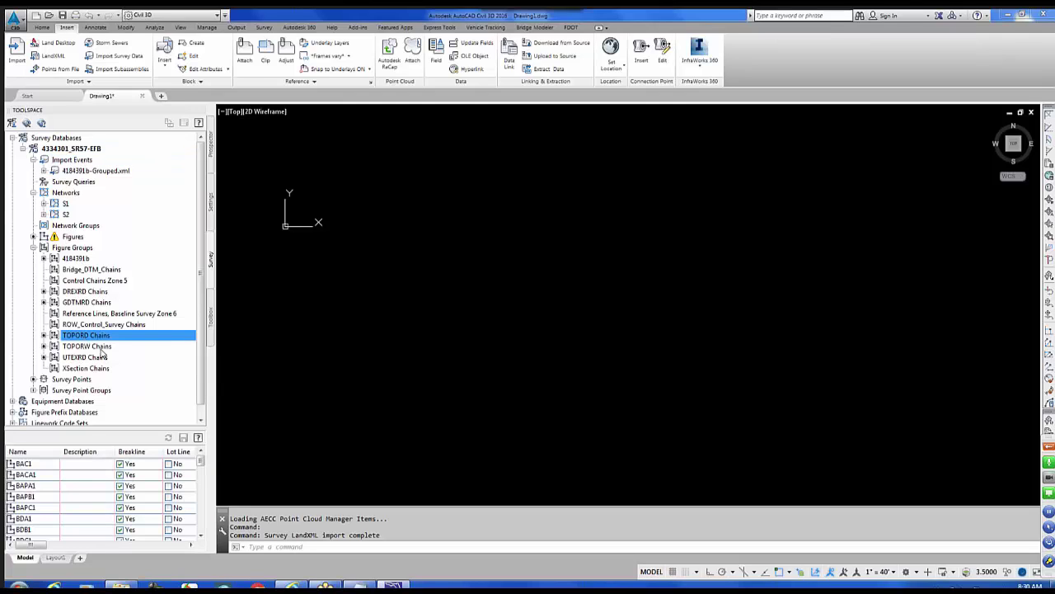
left_click(80, 304)
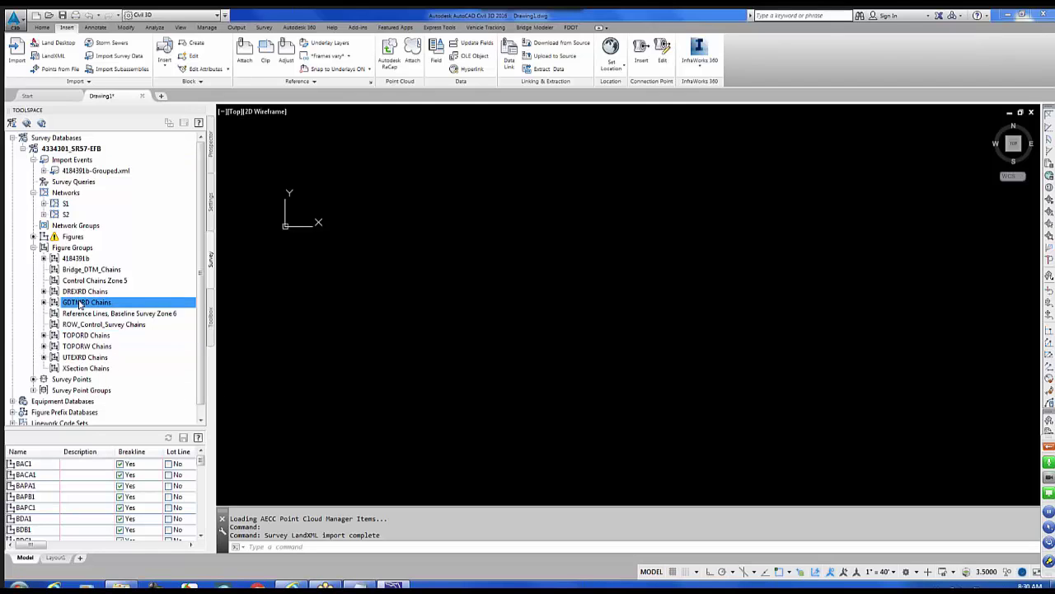
left_click(33, 247)
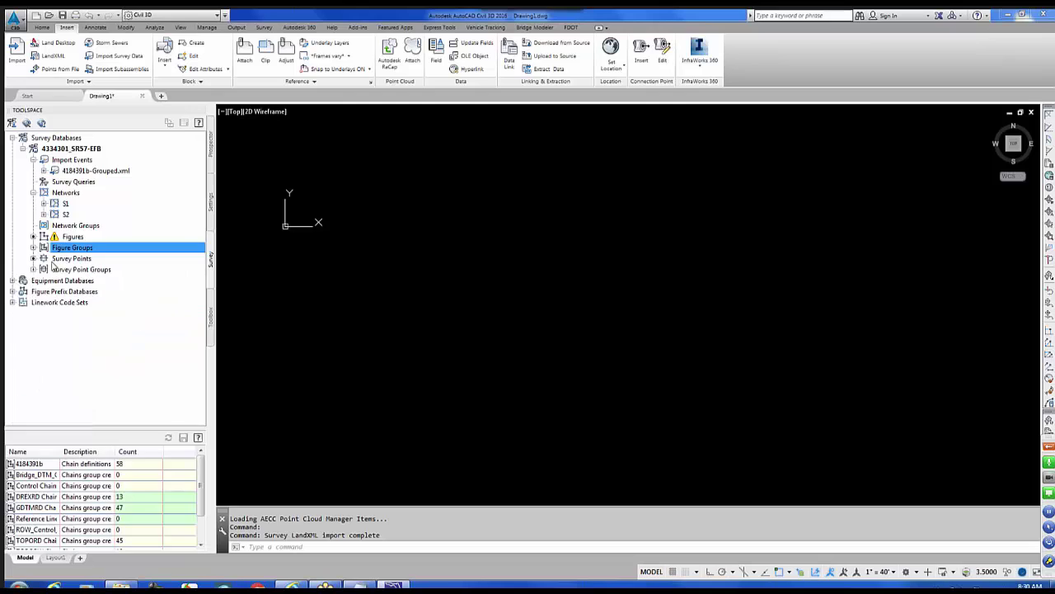
left_click(33, 270)
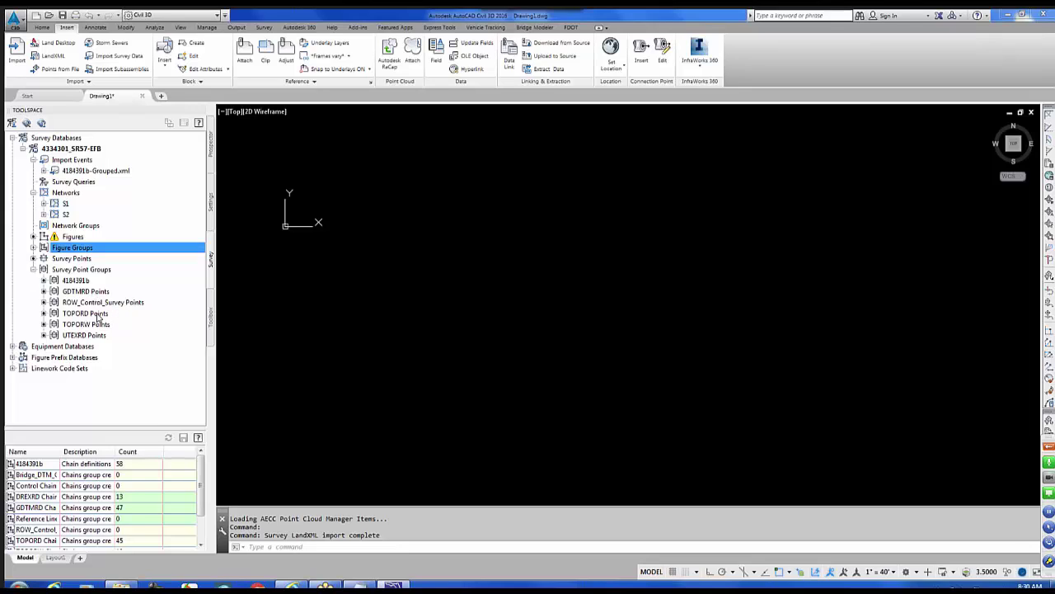
mouse_move(105, 319)
left_click(34, 247)
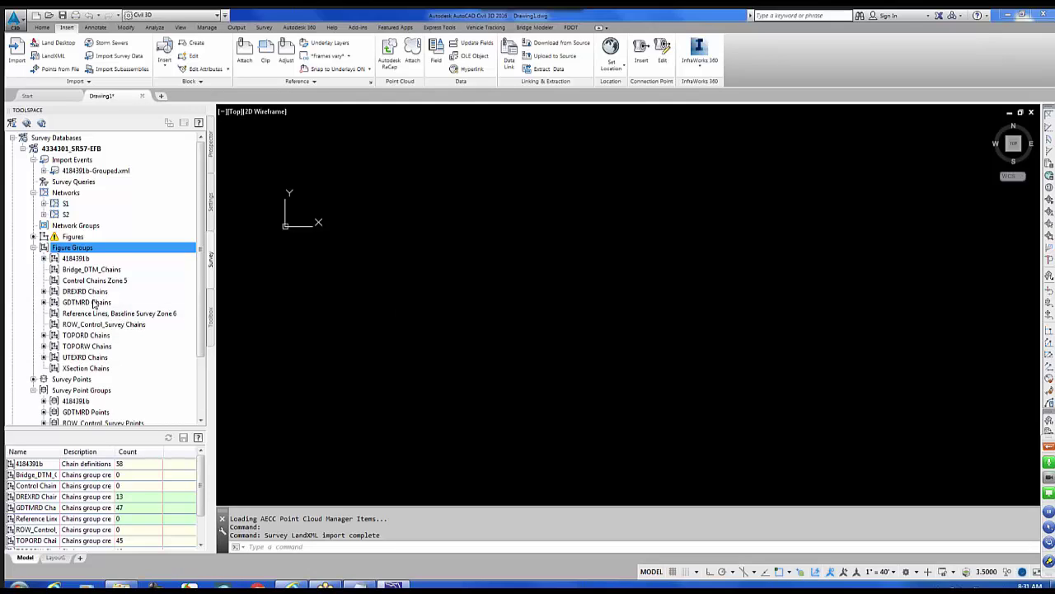
left_click(33, 247)
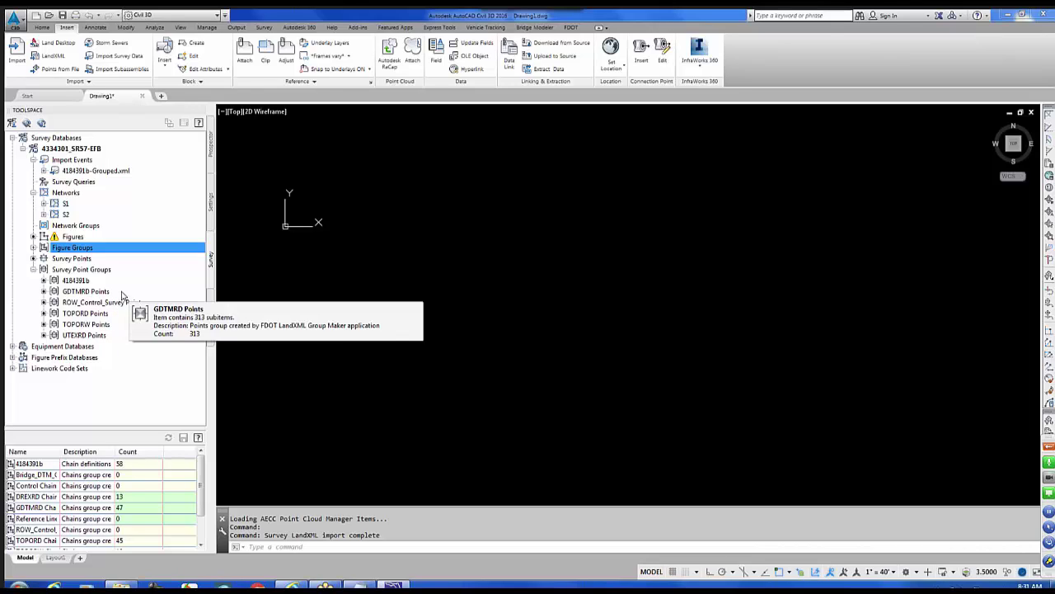
Step: Rename the GDTMRD Points survey point group as GDTMRD_b Points in its properties
left_click(88, 293)
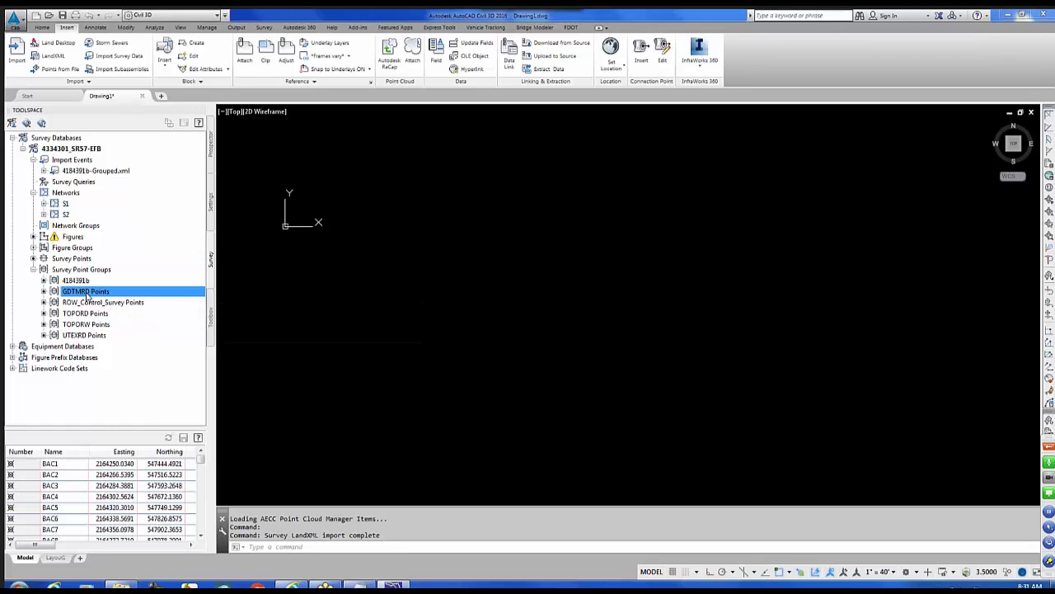
right_click(87, 293)
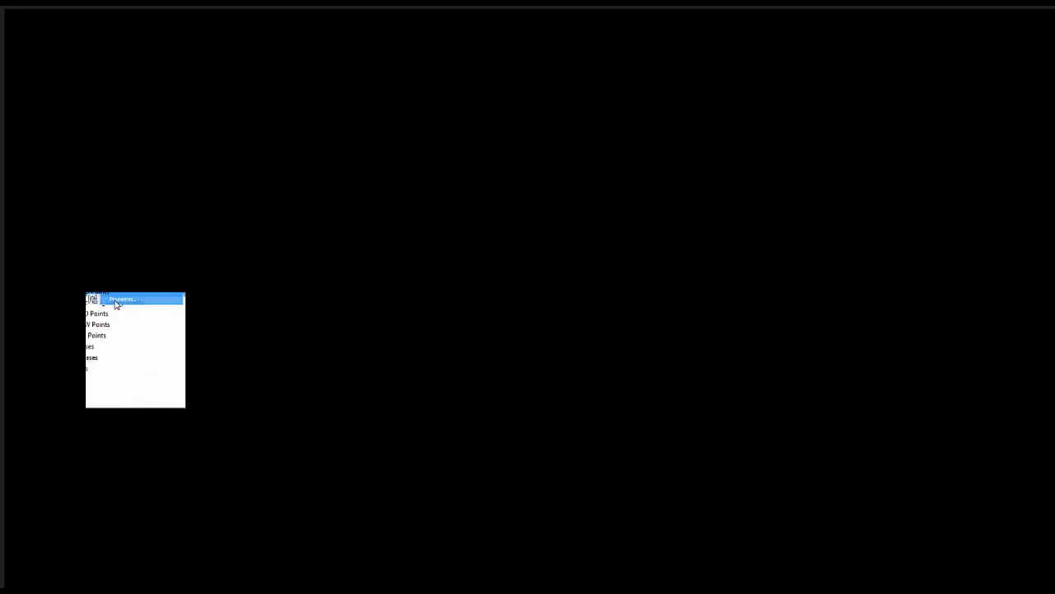
left_click(117, 300)
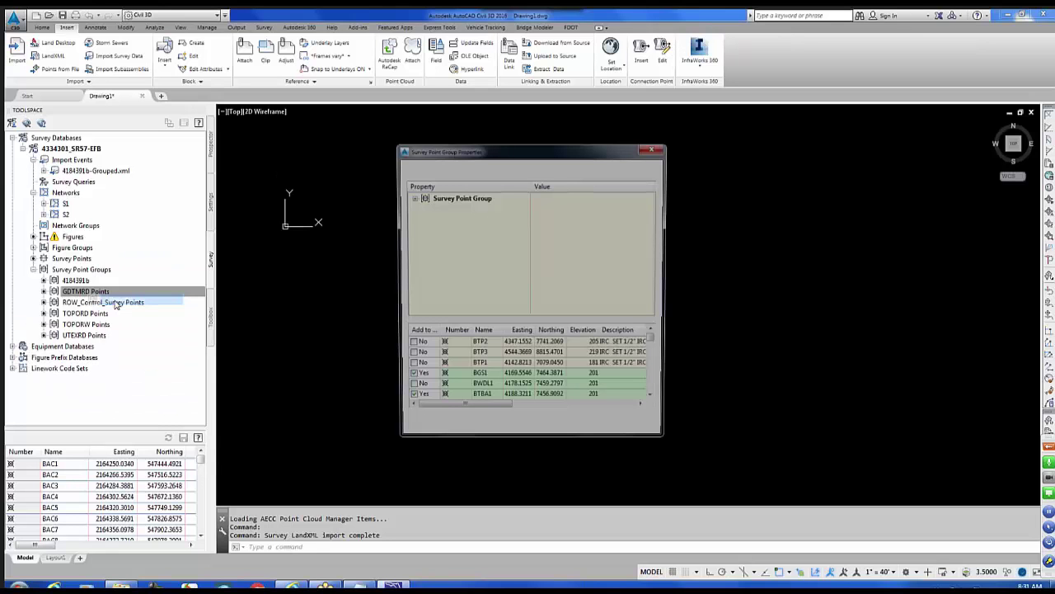
left_click(578, 208)
left_click(581, 209)
type("_")
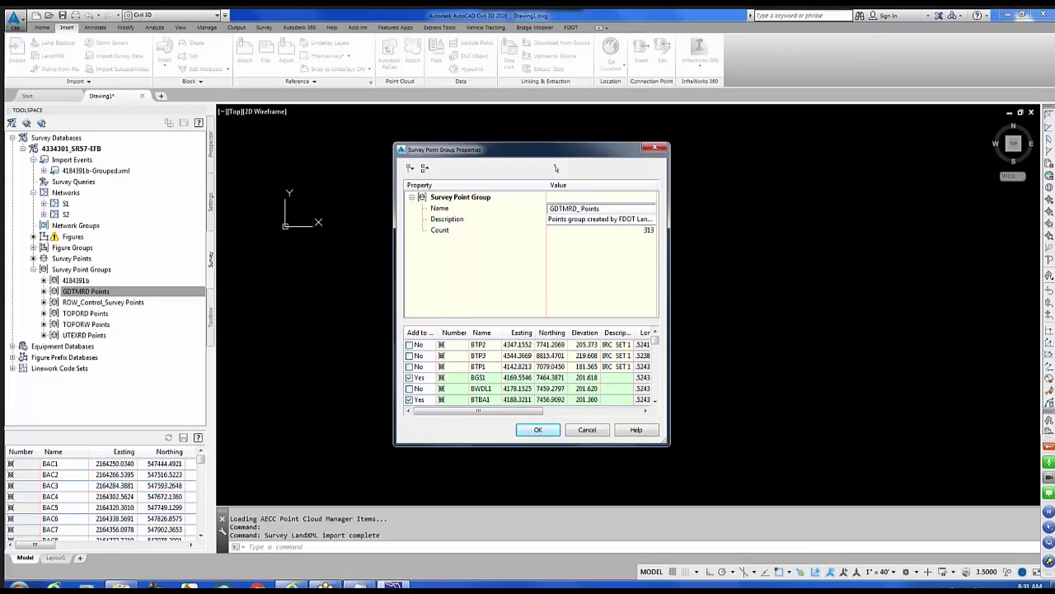
type("b")
left_click(538, 430)
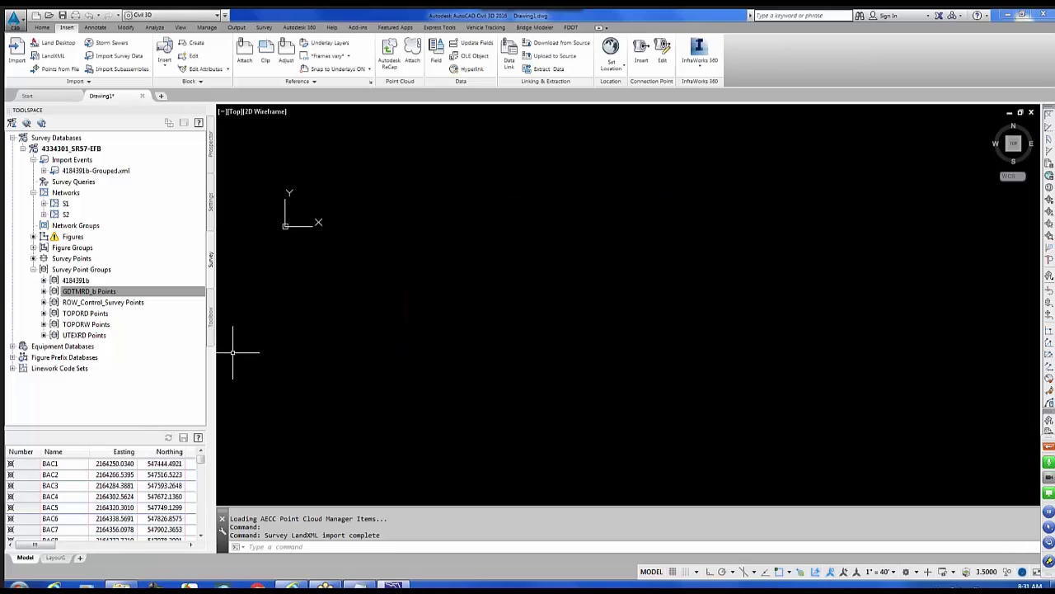
Step: Rename the TOPORD Points survey point group as TOPORD_b Points in its properties
left_click(98, 316)
right_click(99, 316)
left_click(129, 321)
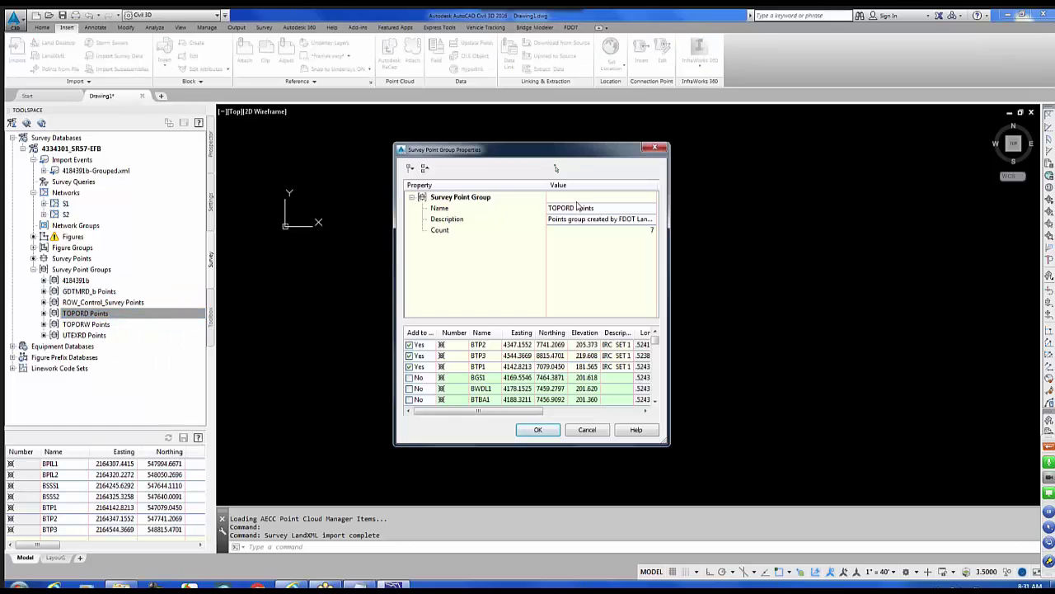
left_click(571, 207)
double_click(571, 208)
left_click(578, 208)
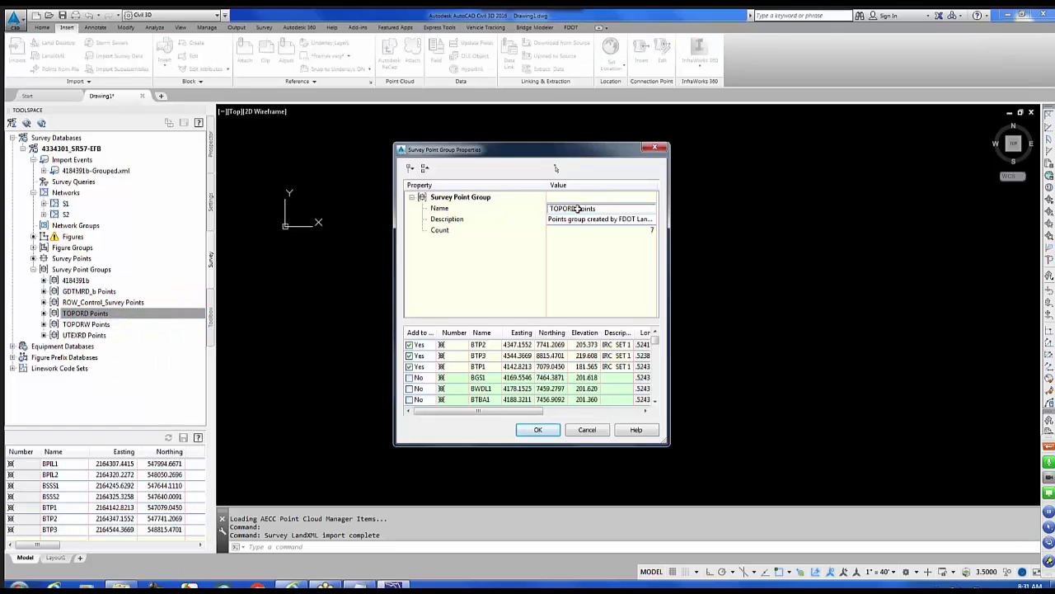
type("_b")
left_click(542, 432)
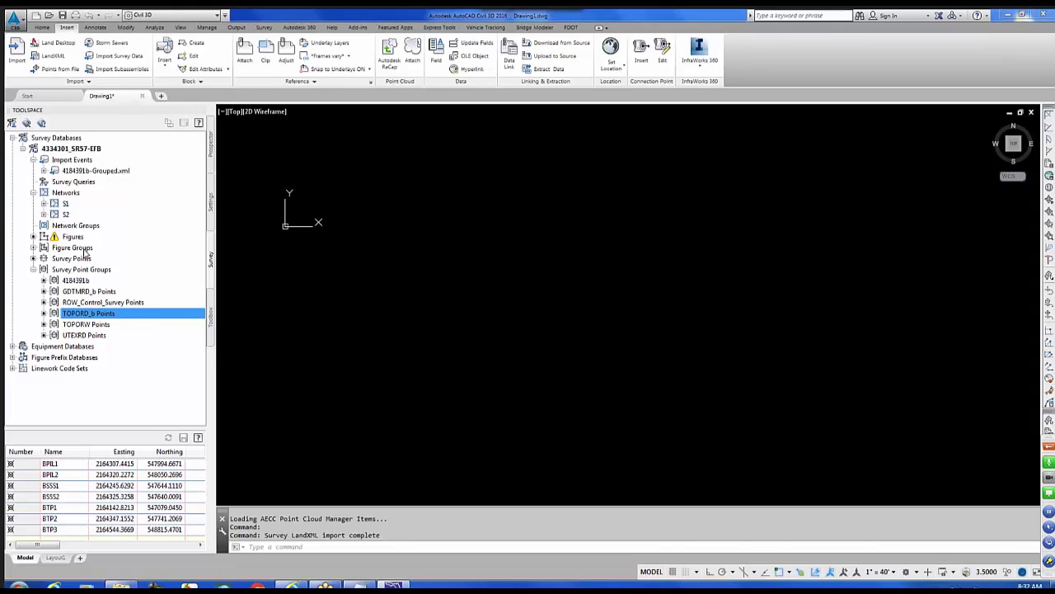
Step: Start another survey data import into 4334301_SR57-EFB with 4184391c-Grouped.xml as the LandXML source, continuing to the import options
left_click(79, 160)
right_click(83, 161)
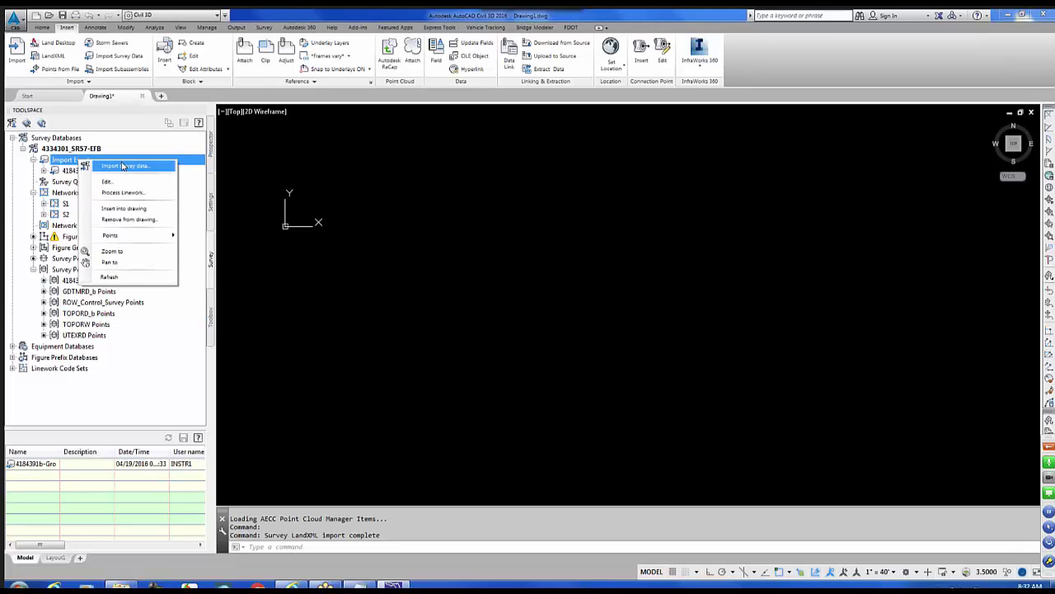
left_click(122, 167)
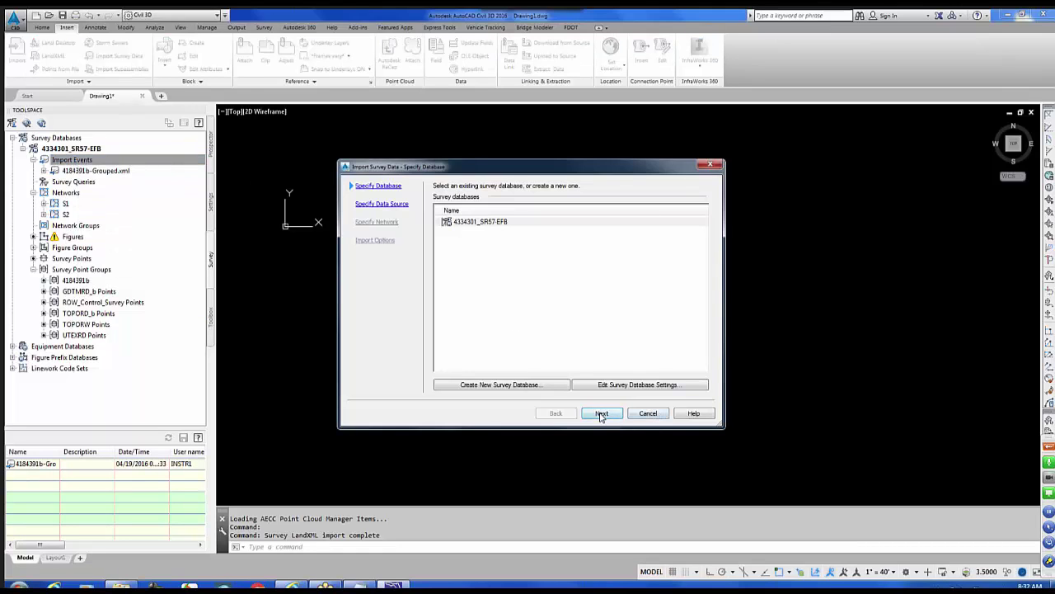
left_click(601, 413)
left_click(702, 242)
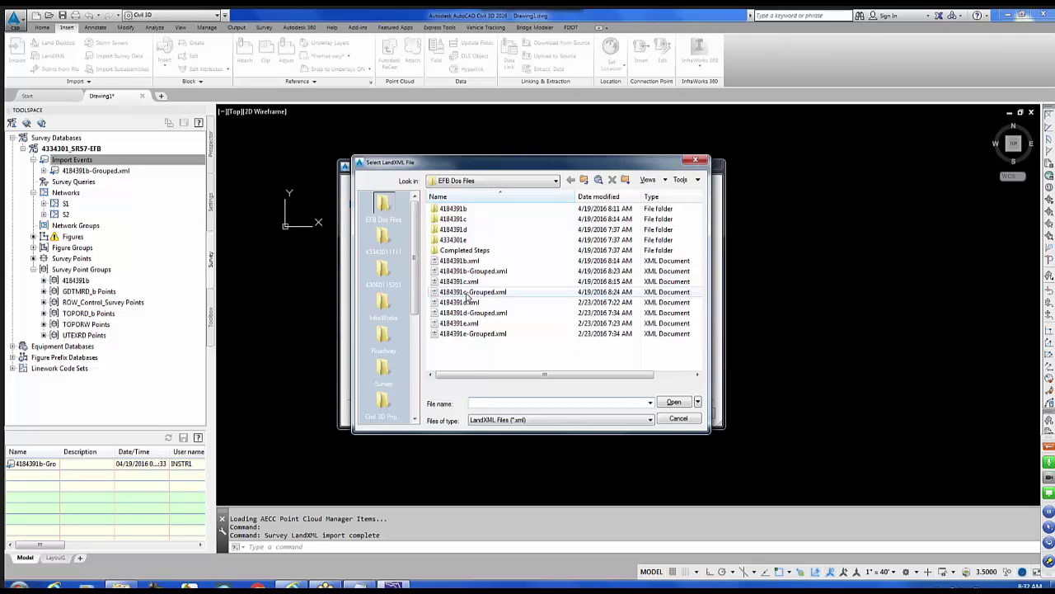
left_click(468, 293)
left_click(675, 402)
left_click(602, 413)
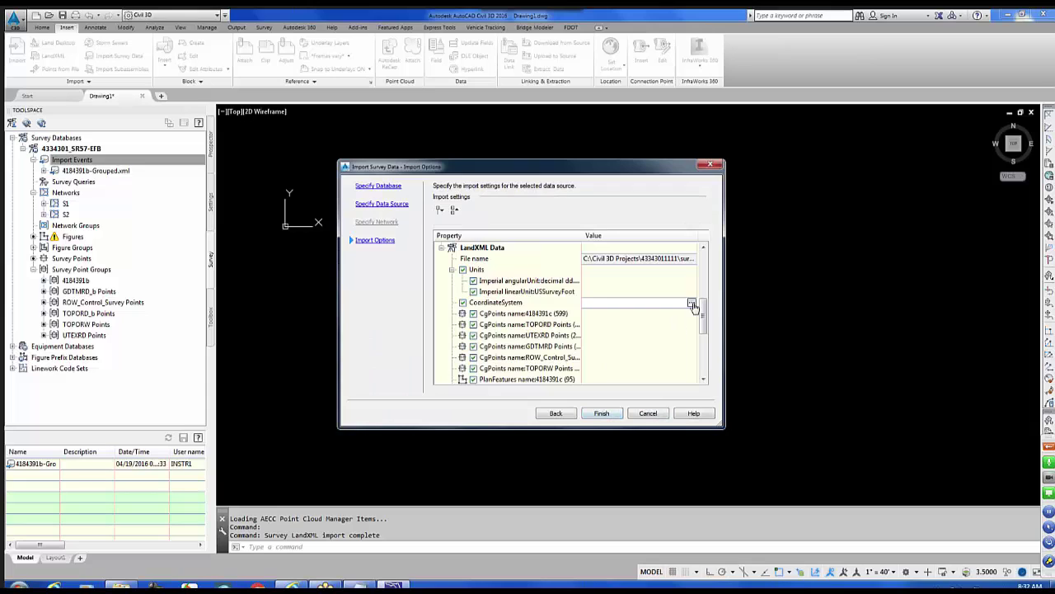
Step: Set the import's coordinate system to code fl83-nf and import 4184391c-Grouped.xml, ignoring all duplicate points
left_click(693, 304)
left_click(493, 275)
type("fl83-nf")
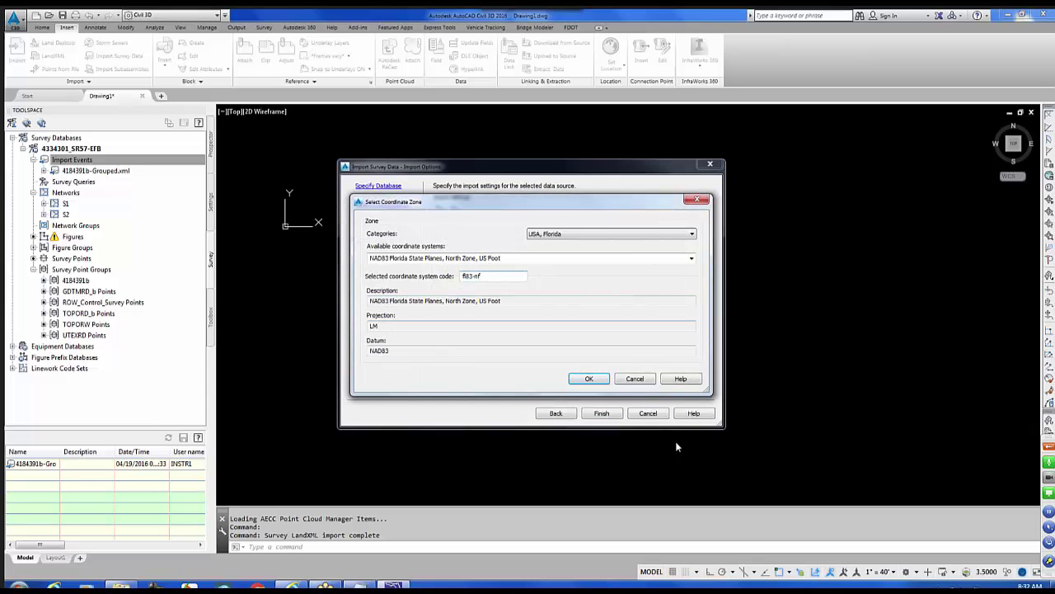
left_click(589, 378)
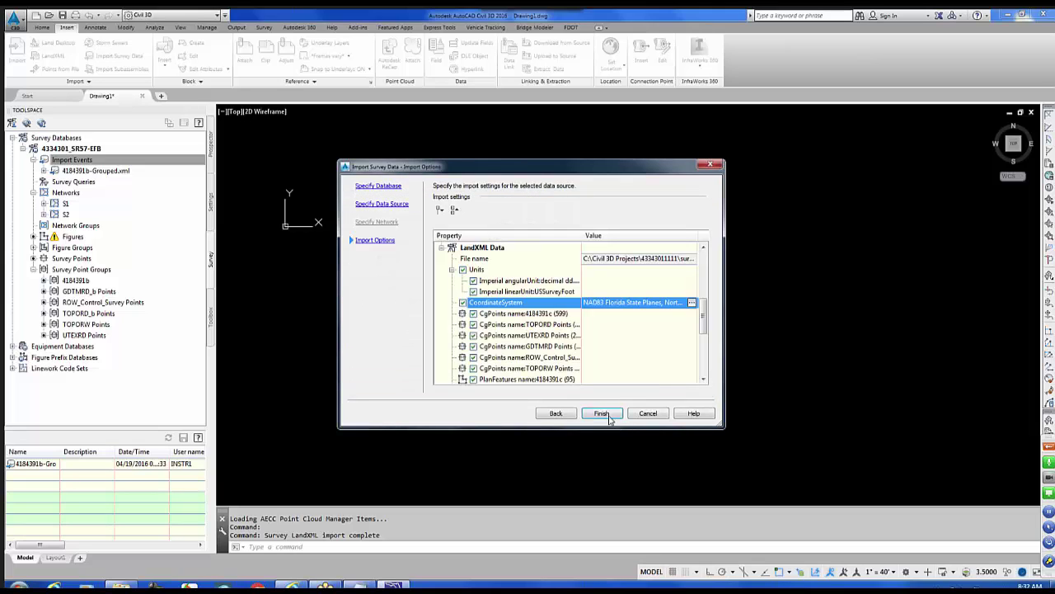
left_click_drag(704, 325, 704, 299)
left_click(601, 419)
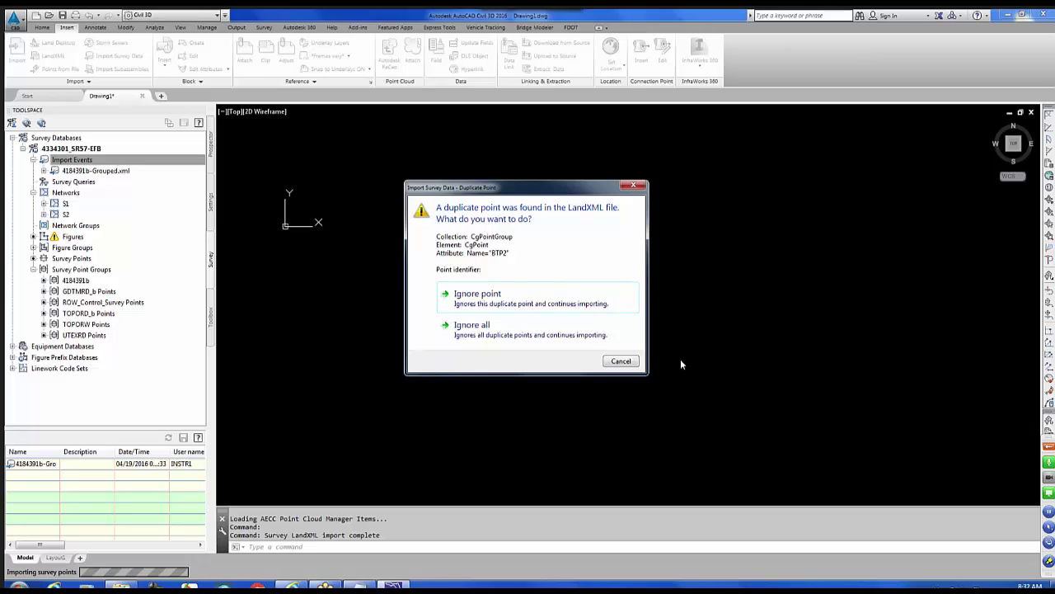
left_click(489, 331)
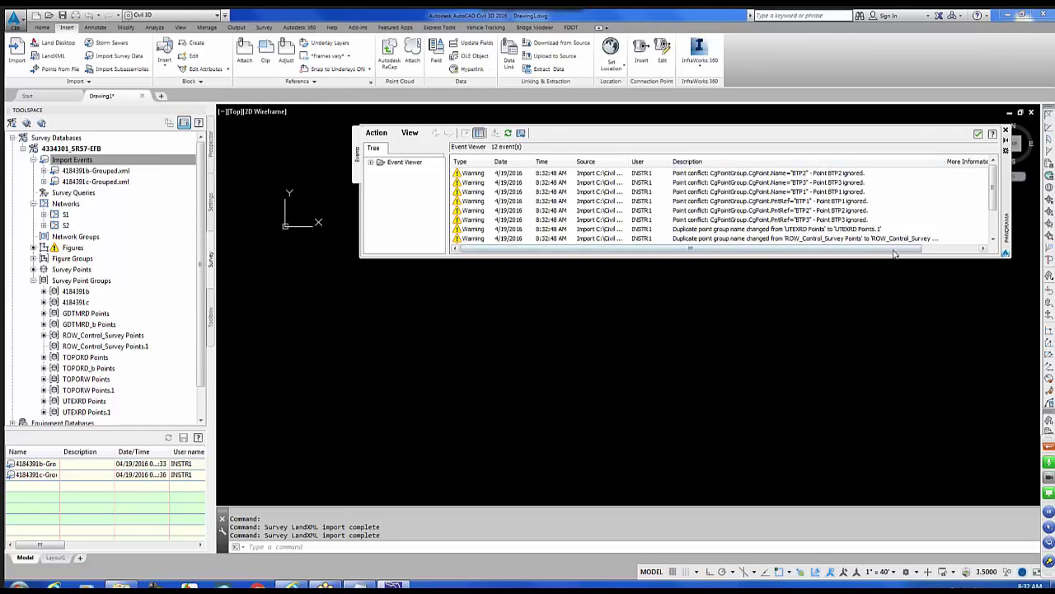
Step: Clear all import events from the Event Viewer and close it
left_click(376, 132)
left_click(399, 171)
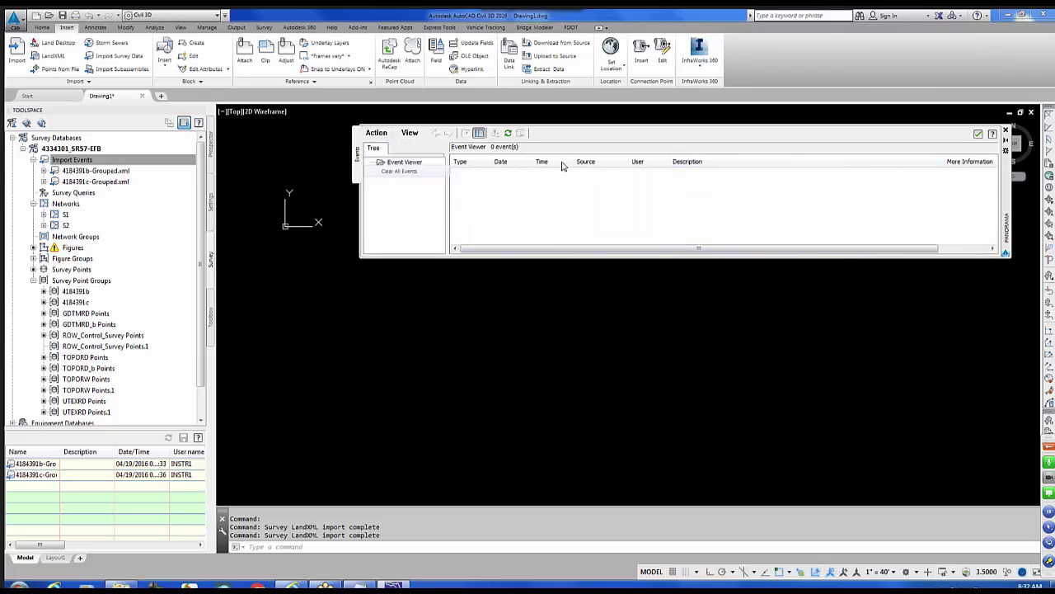
left_click(978, 133)
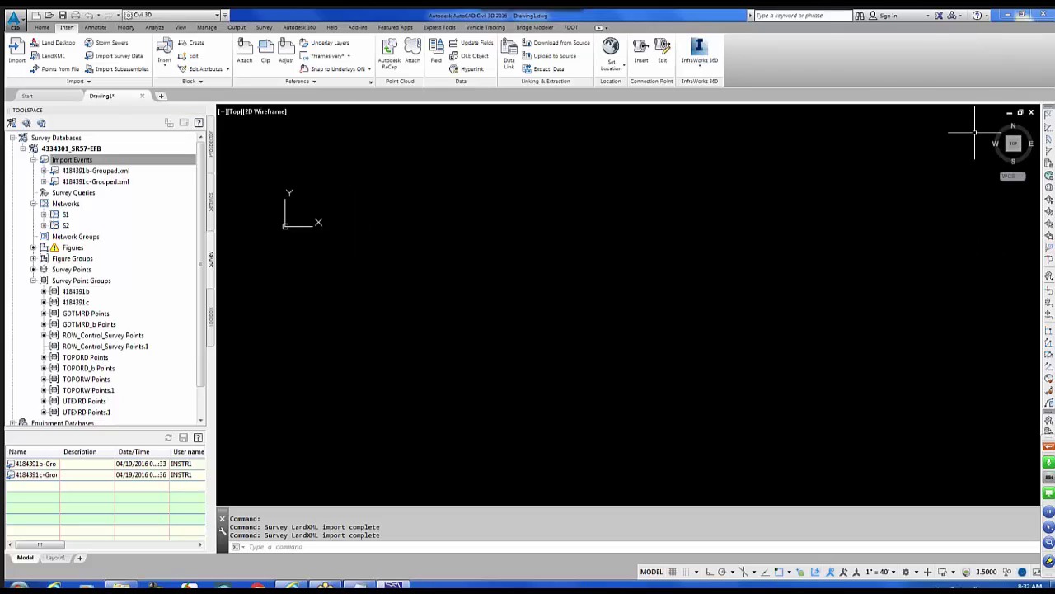
Step: Rename the GDTMRD Points survey point group as GDTMRD_c Points in its properties
left_click(91, 317)
right_click(93, 317)
left_click(124, 325)
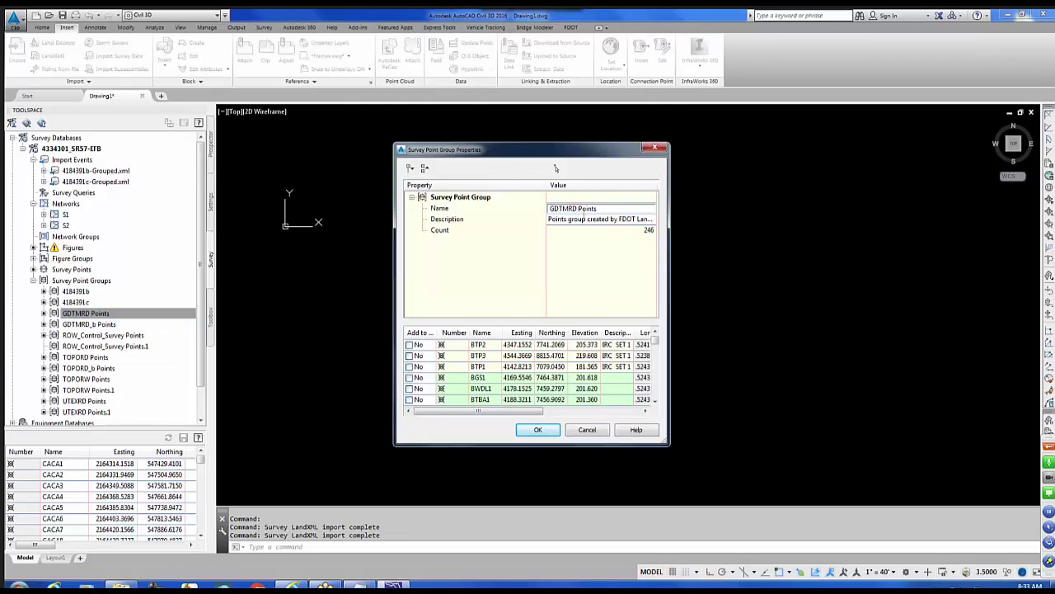
type("_c")
left_click(543, 434)
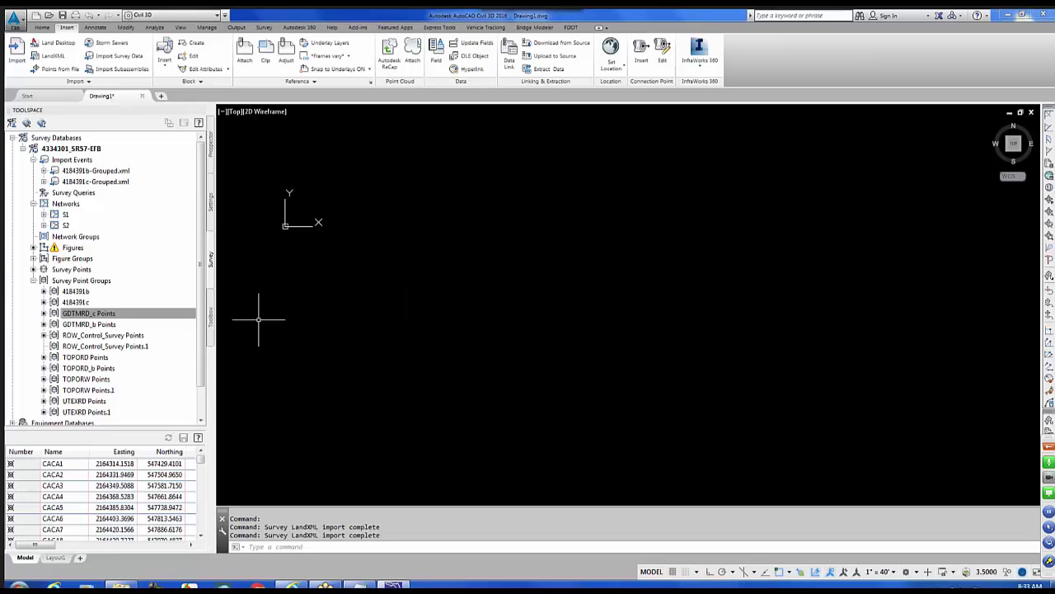
Step: Rename the TOPORD Points survey point group as TOPORD_c Points in its properties
left_click(97, 357)
right_click(97, 357)
left_click(157, 366)
left_click(573, 208)
type("_c Points")
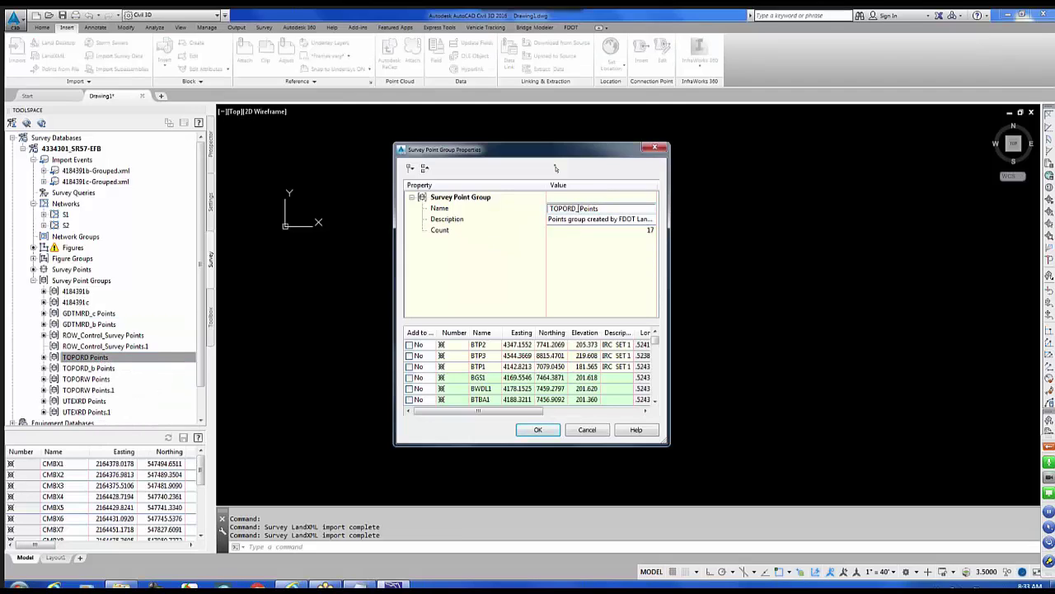
left_click(543, 432)
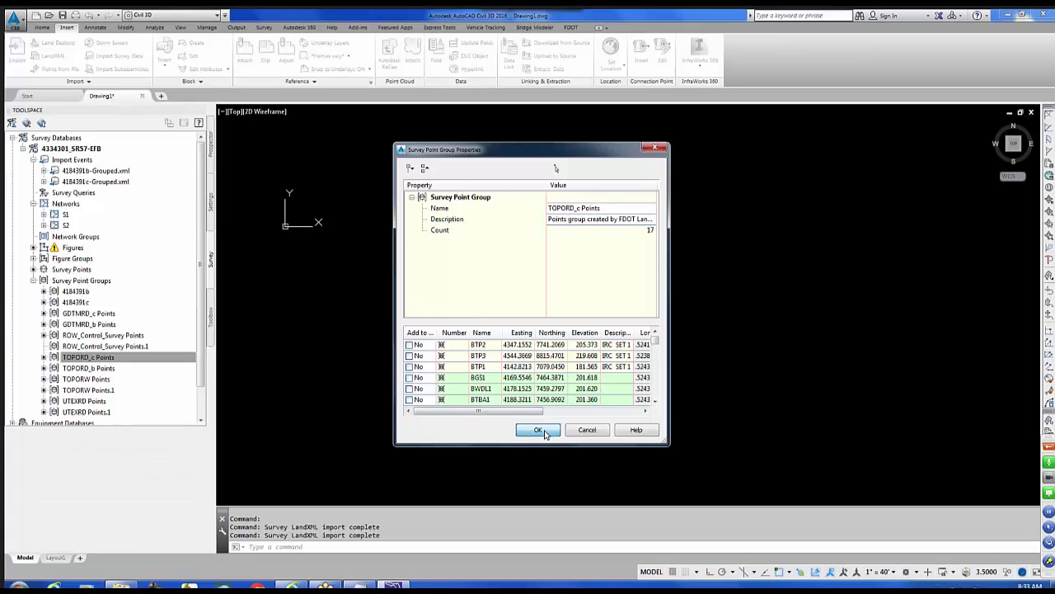
left_click(543, 432)
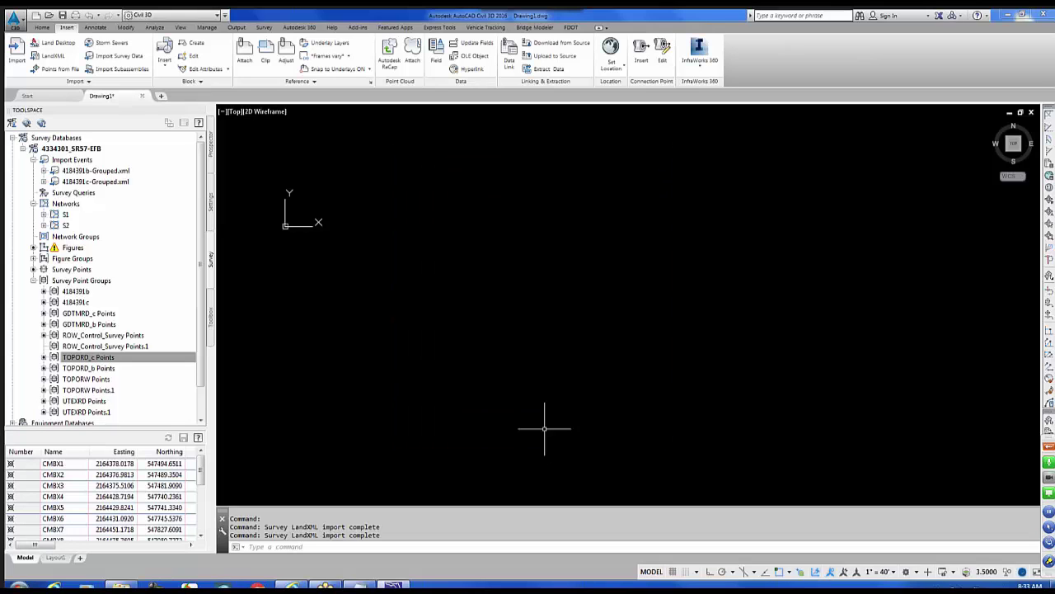
Step: Start another survey data import into 4334301_SR57-EFB with 4184391d-Grouped.xml as the LandXML source, continuing to the import options
right_click(79, 162)
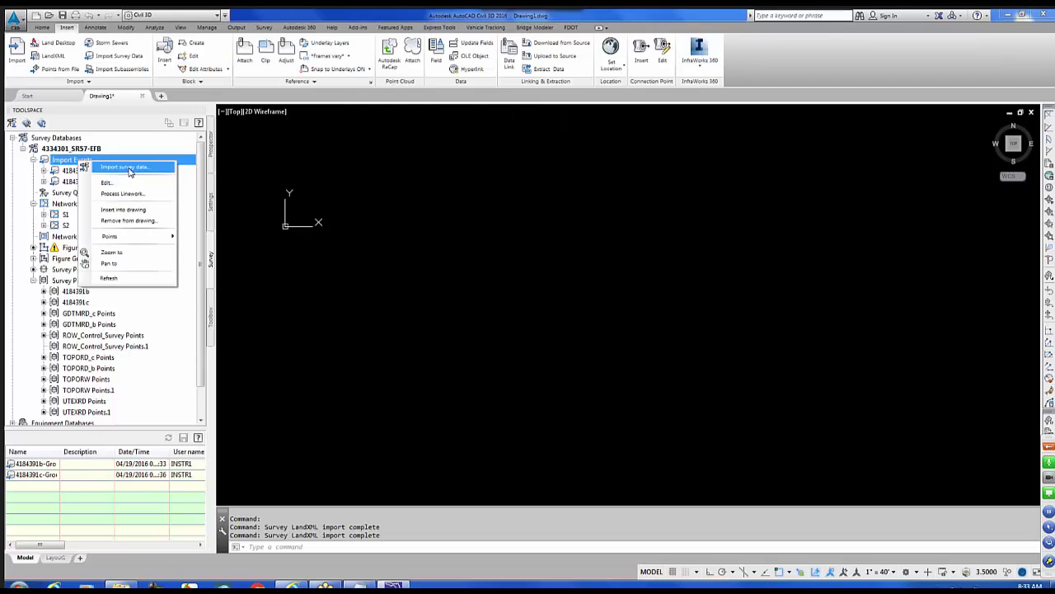
left_click(127, 168)
left_click(602, 413)
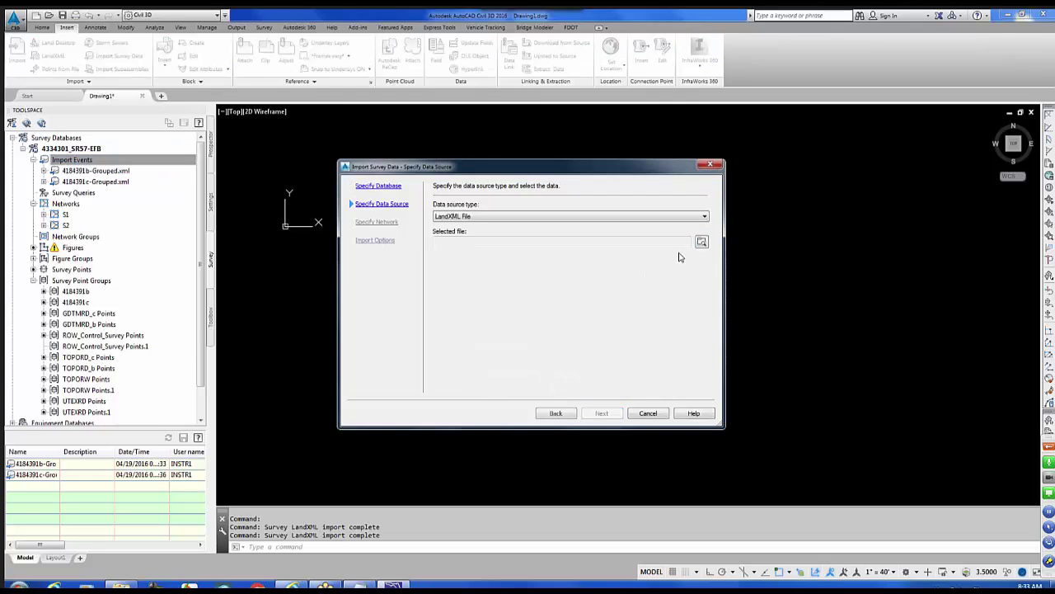
left_click(702, 242)
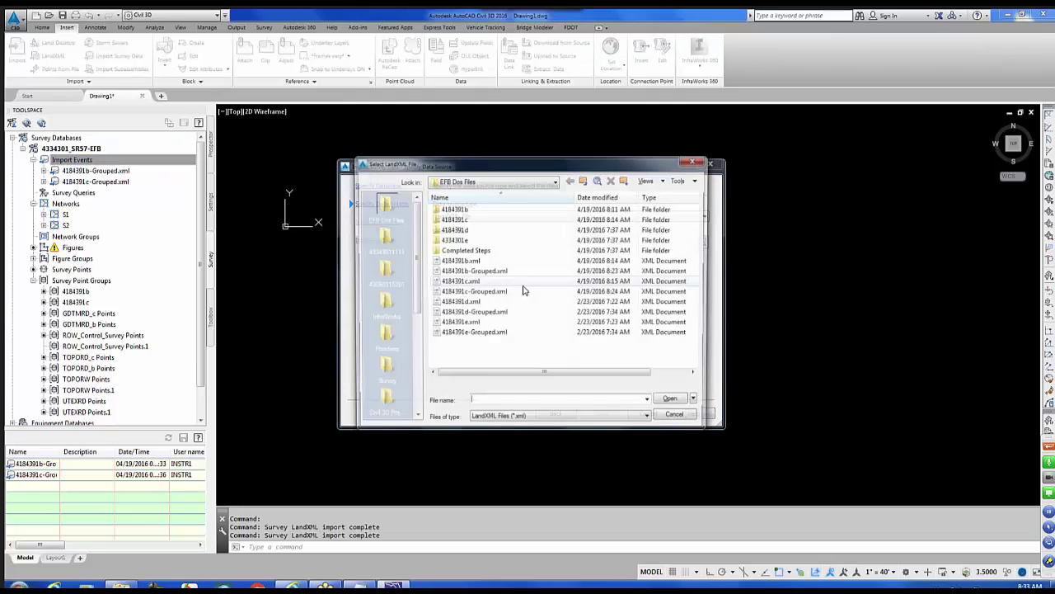
left_click(511, 313)
left_click(673, 404)
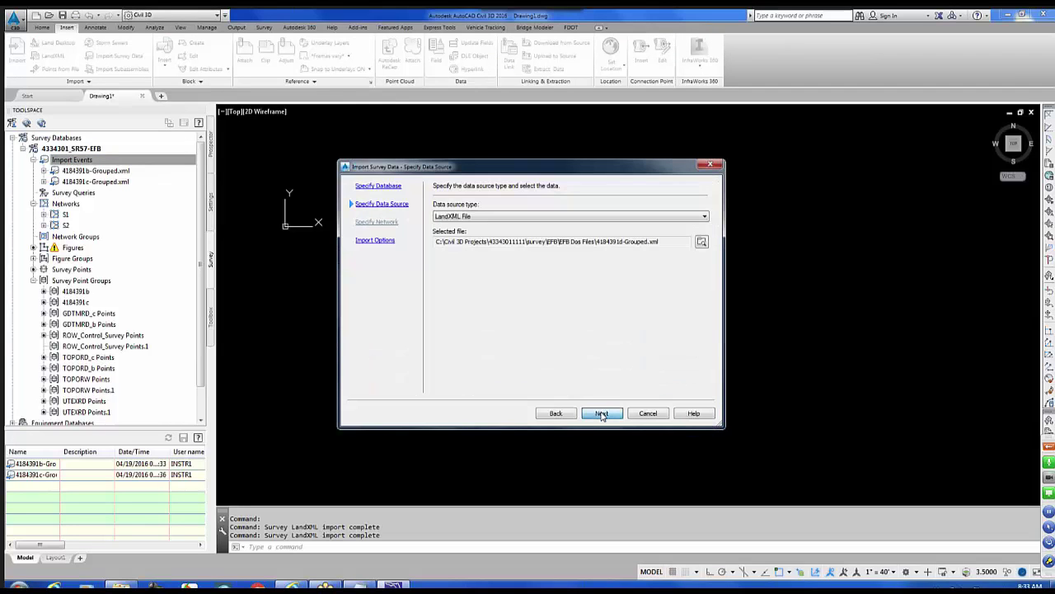
left_click(602, 413)
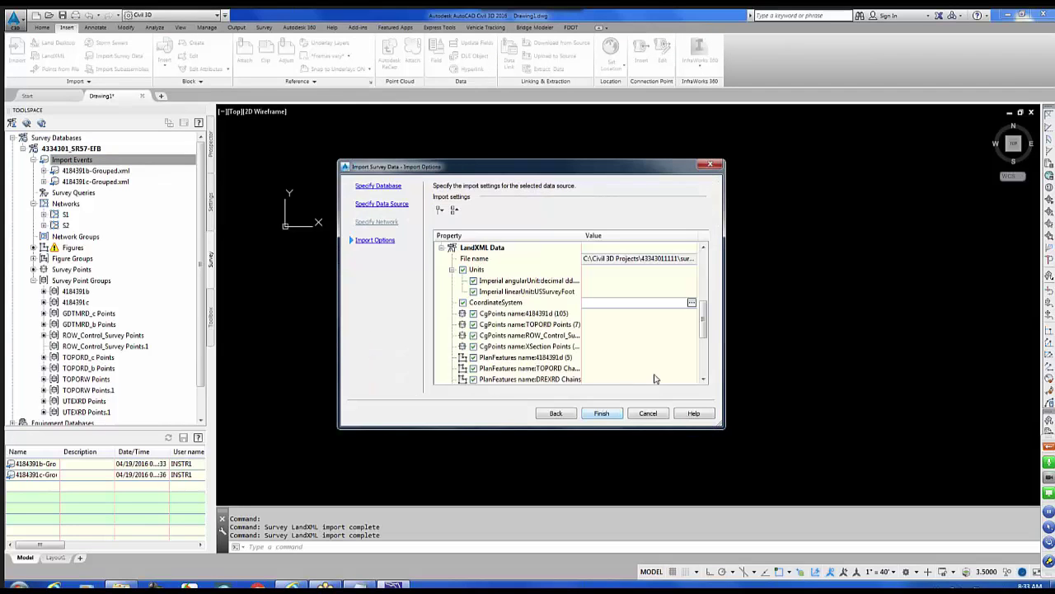
Step: Assign coordinate system code fl83-nf and import 4184391d-Grouped.xml, ignoring all duplicate points
left_click(690, 303)
type("83-nf")
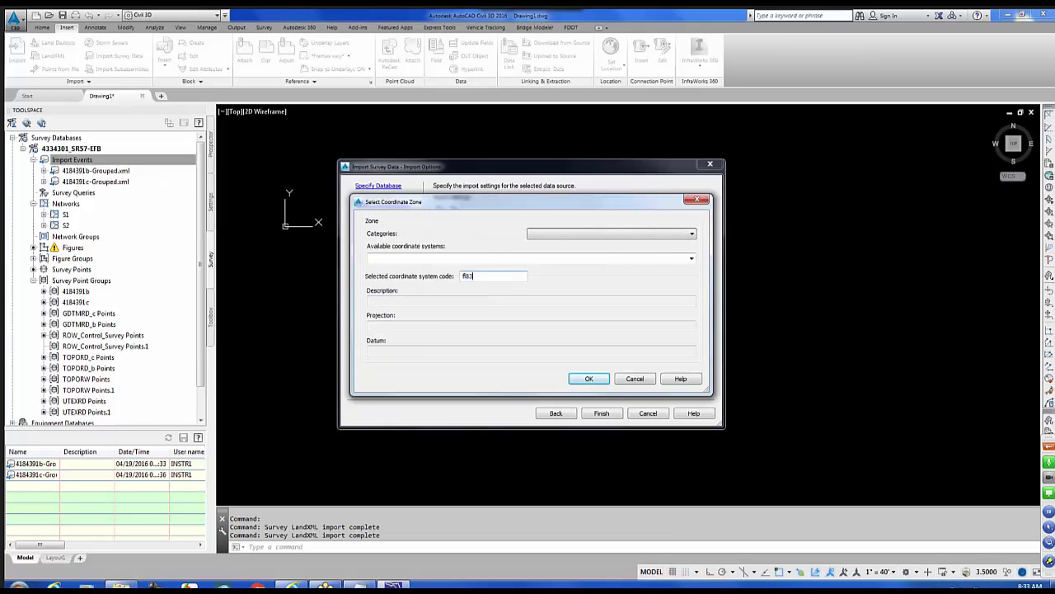
left_click(594, 379)
left_click(602, 414)
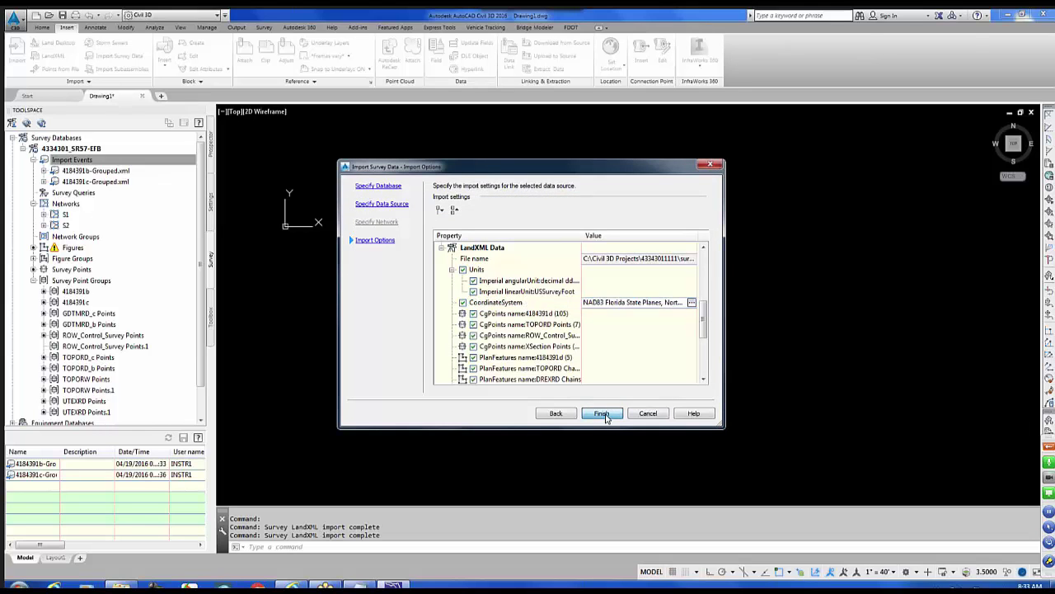
left_click(491, 330)
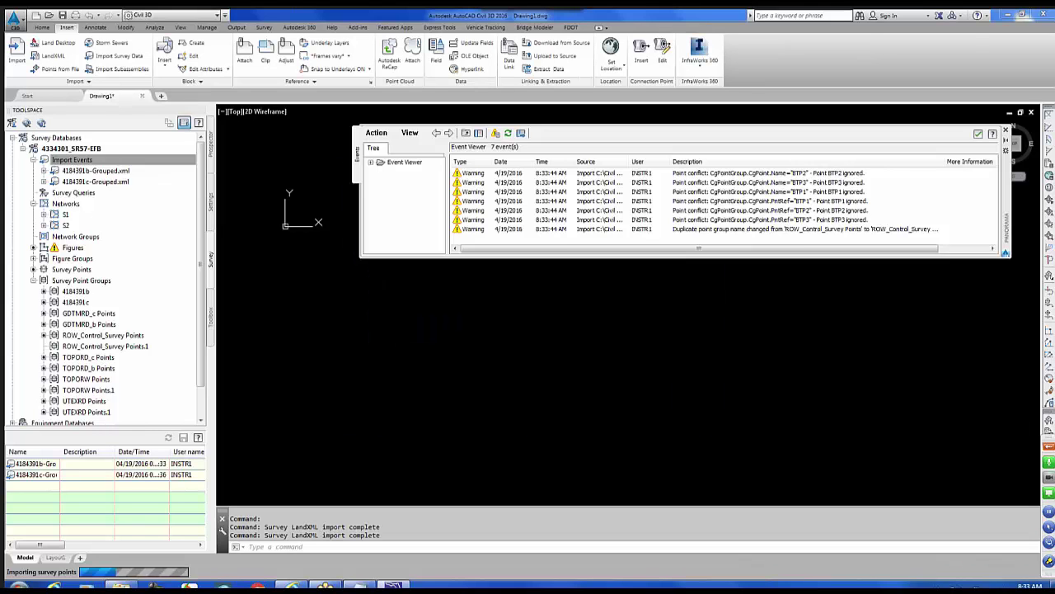
Step: Clear the Event Viewer of all events from the 4184391d import and close it
left_click(379, 135)
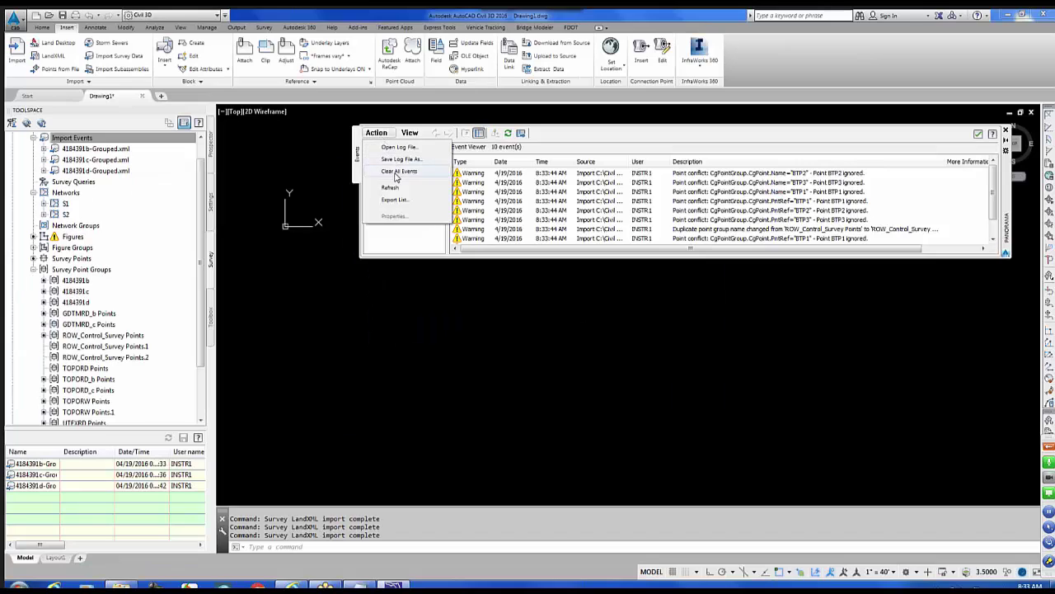
left_click(396, 172)
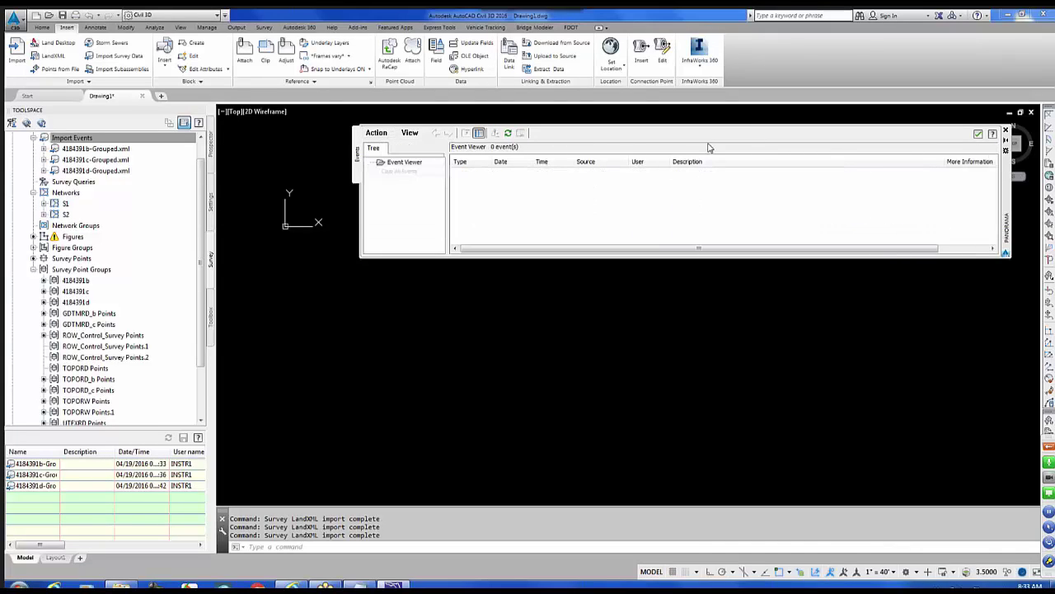
left_click(978, 136)
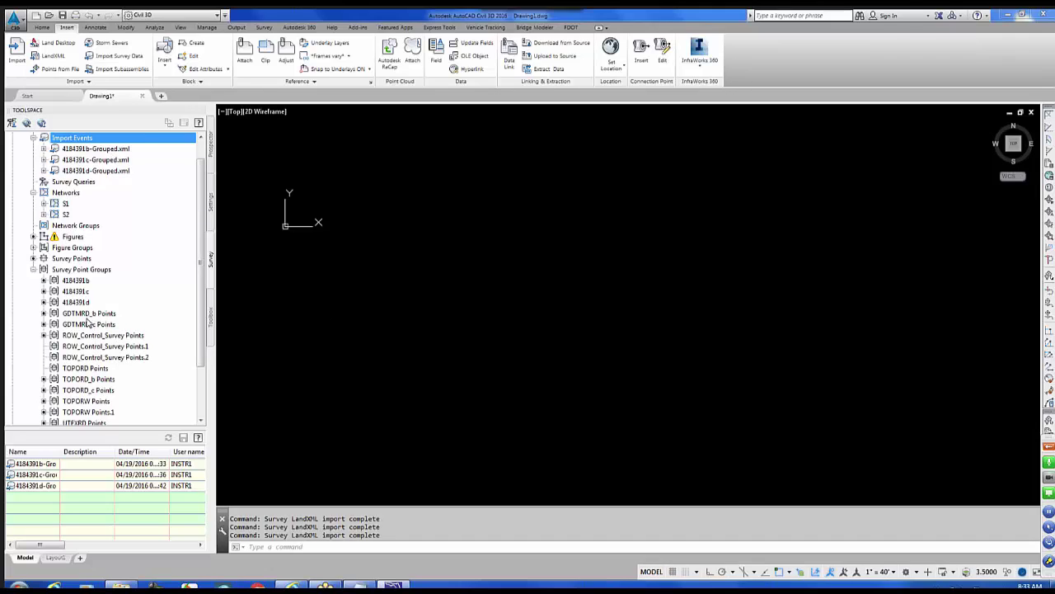
Step: Rename the TOPORD Points survey point group as TOPORD_d Points in its properties
left_click(92, 369)
right_click(91, 370)
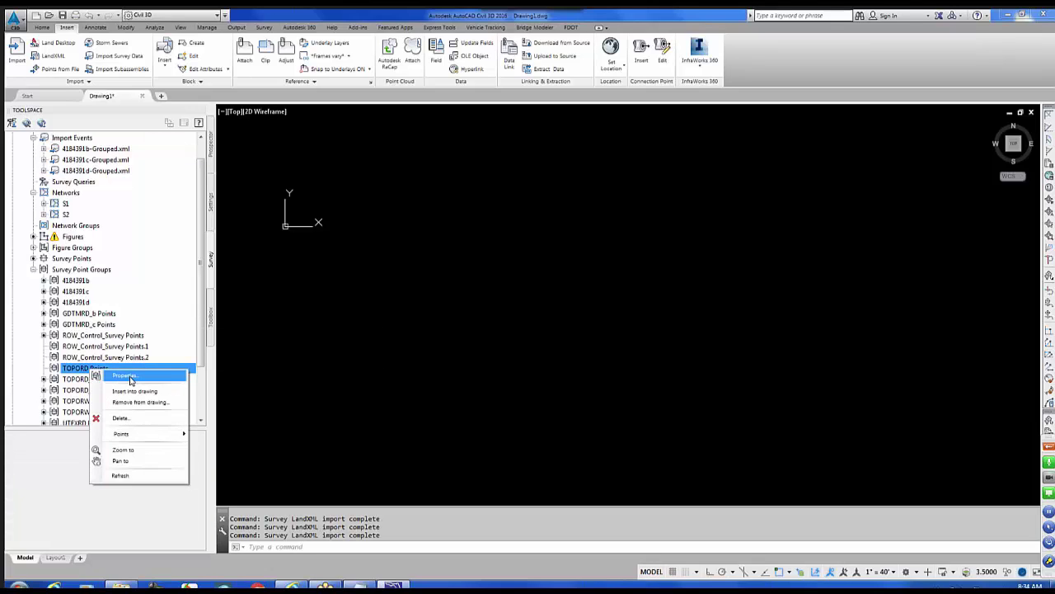
left_click(125, 376)
left_click(572, 208)
type("_c Points")
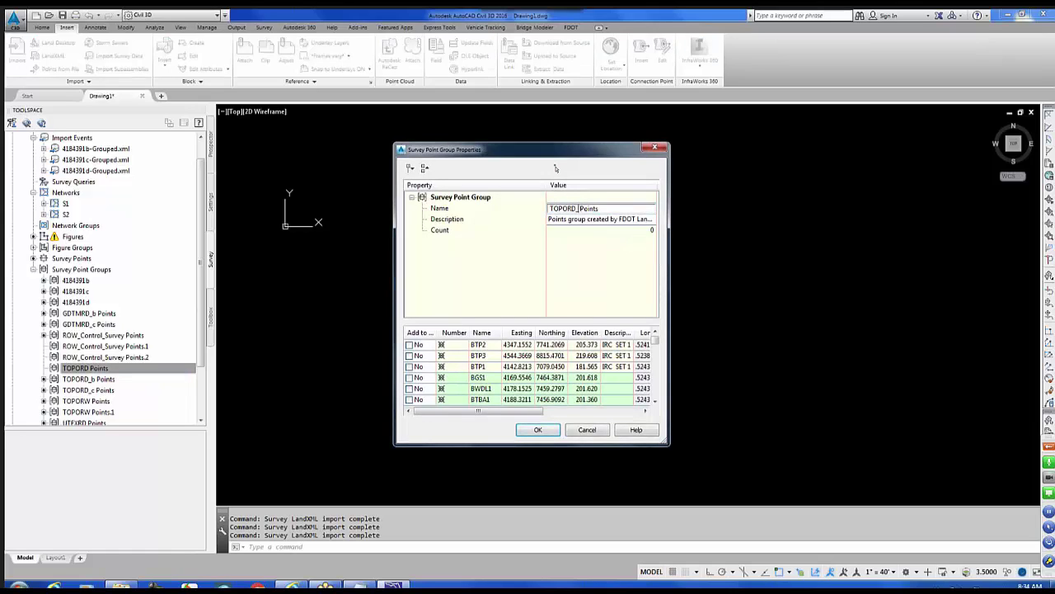
left_click(548, 434)
left_click(548, 434)
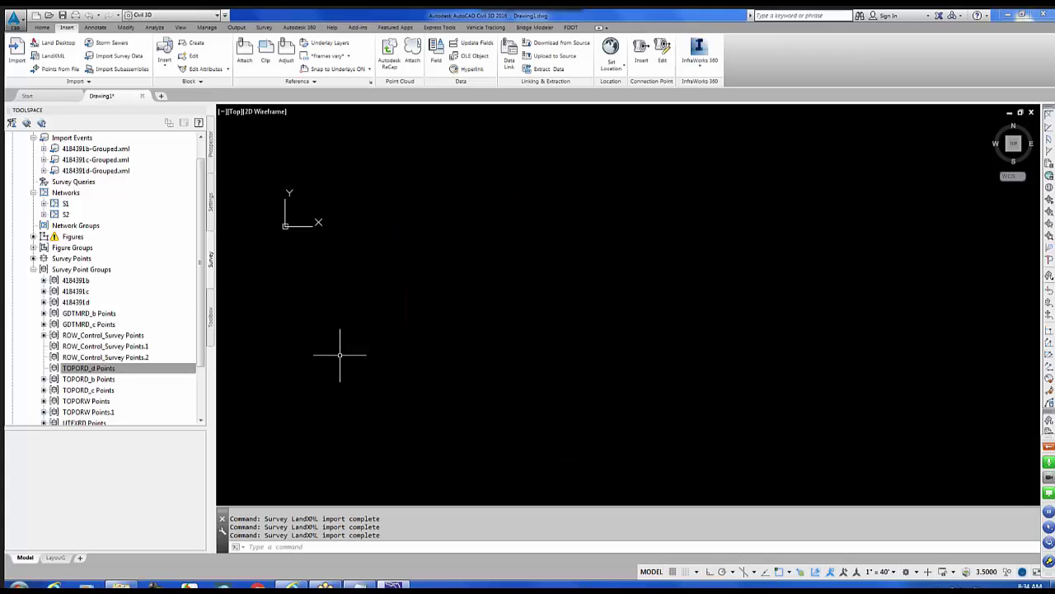
Step: Start another survey data import into 4334301_SR57-EFB with 4184391e-Grouped.xml as the LandXML source, continuing to the import options
right_click(80, 142)
left_click(121, 146)
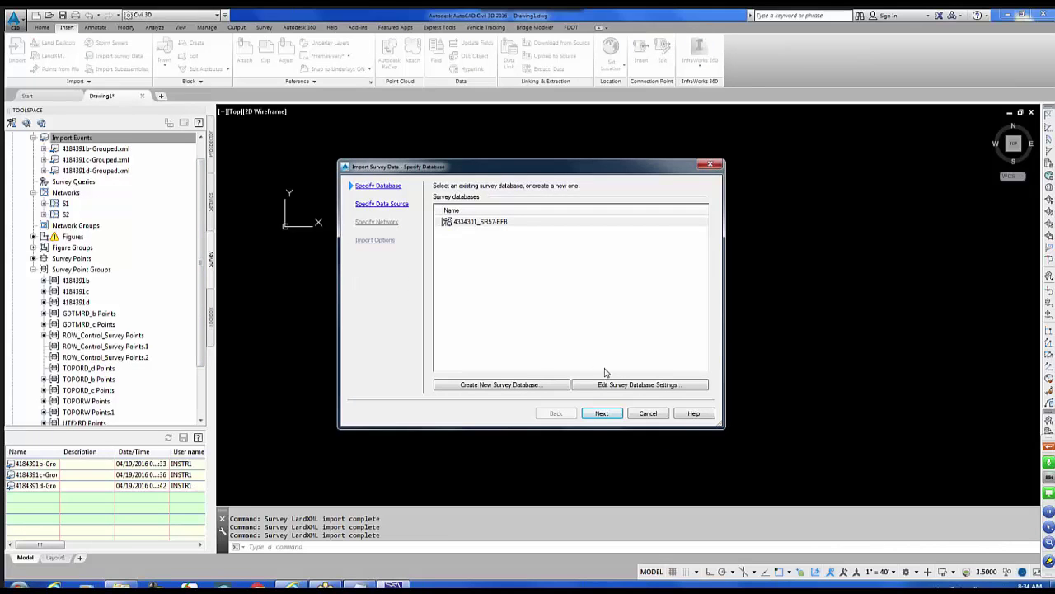
left_click(602, 415)
left_click(702, 242)
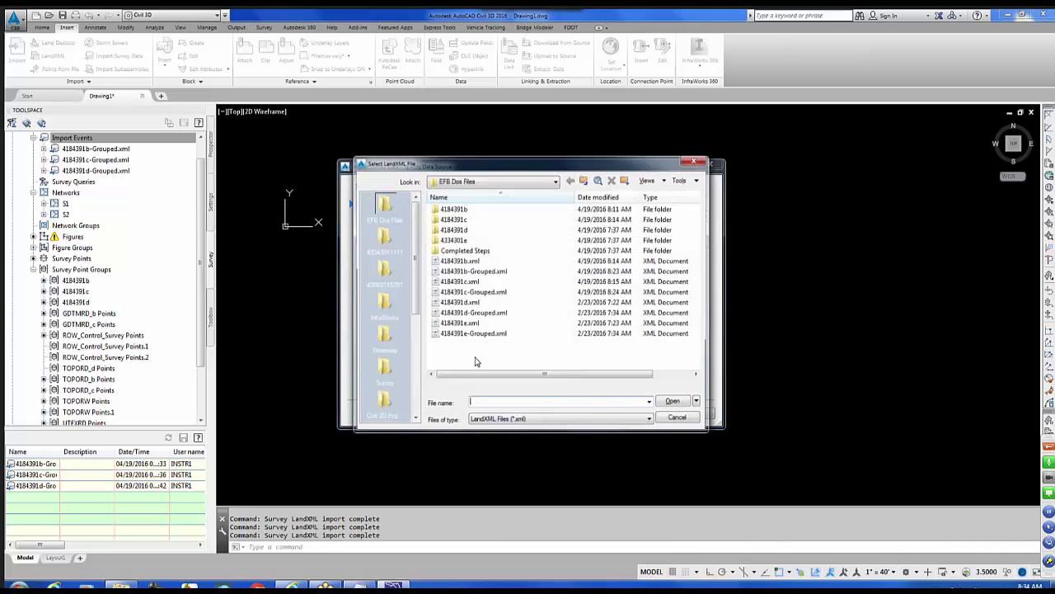
left_click(474, 333)
left_click(674, 403)
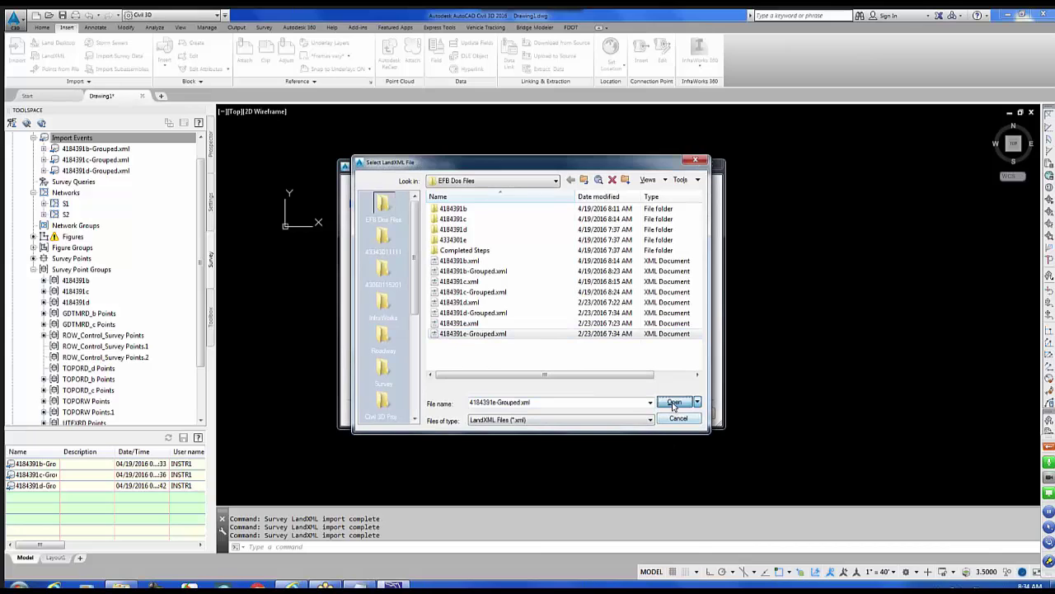
left_click(602, 413)
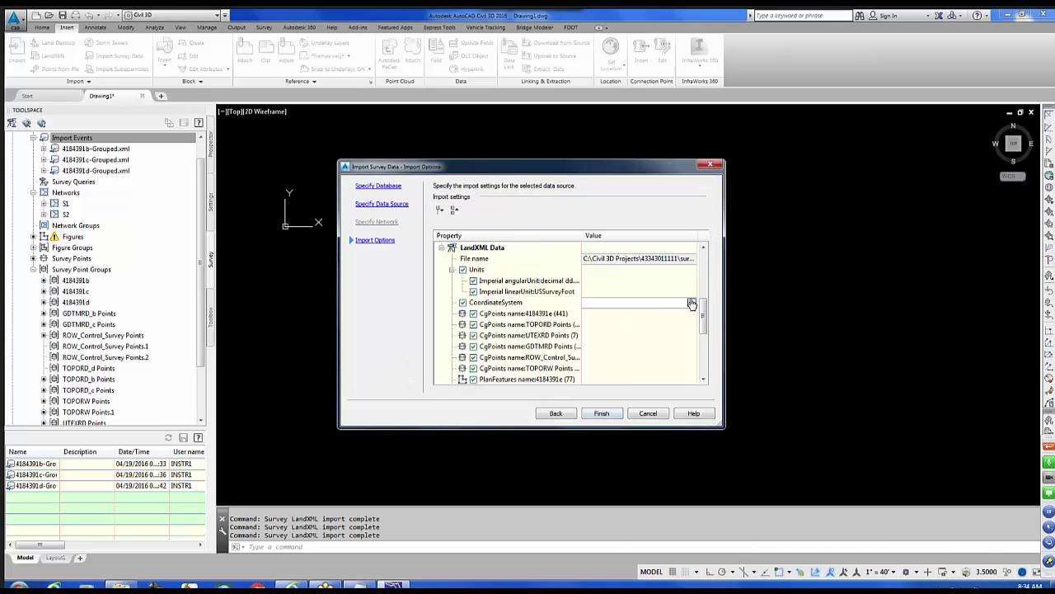
Step: Assign coordinate system code fl83-nf, import 4184391e-Grouped.xml ignoring all duplicate points, and close the Event Viewer
left_click(692, 304)
type("fl83-nf")
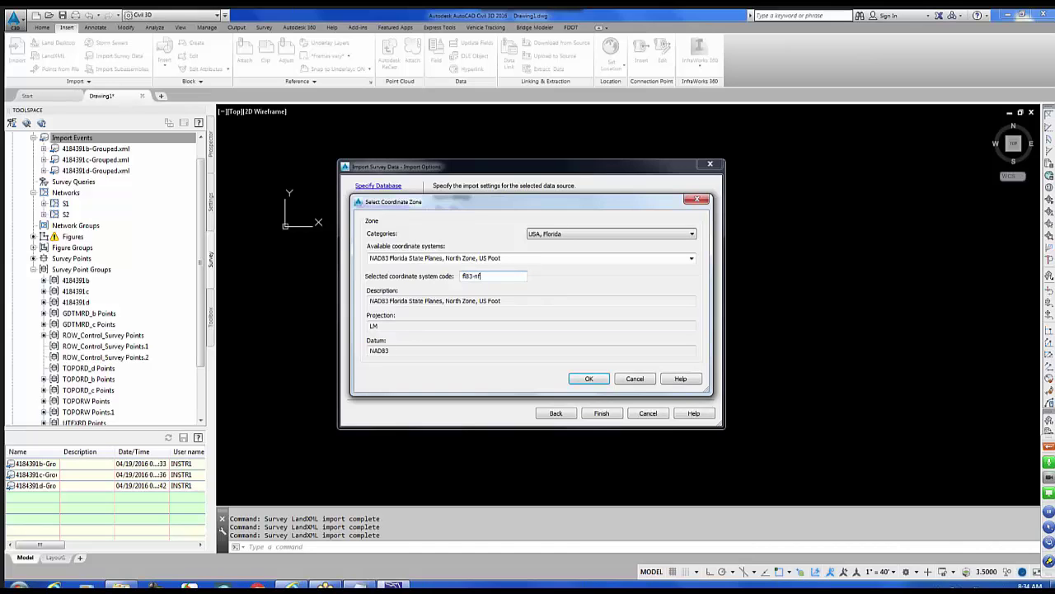
left_click(590, 379)
scroll(595, 375, "up", 4)
left_click(607, 418)
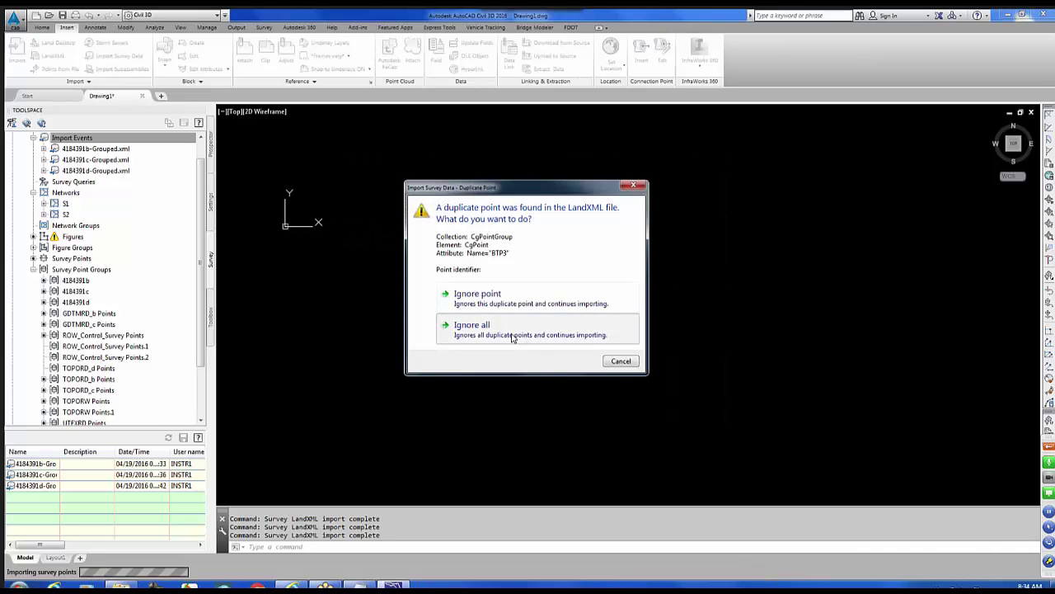
left_click(512, 335)
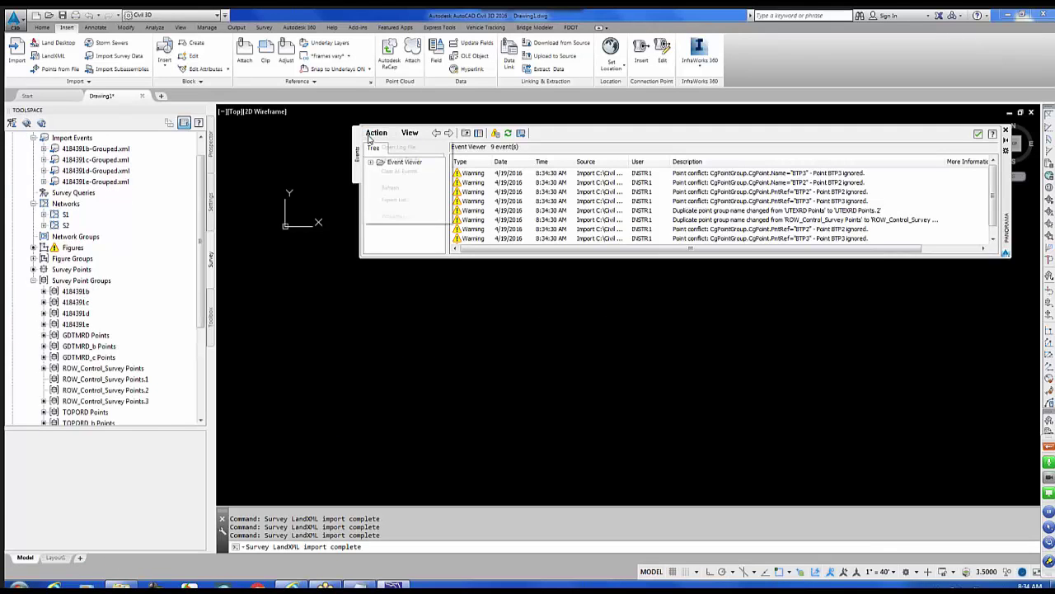
left_click(978, 132)
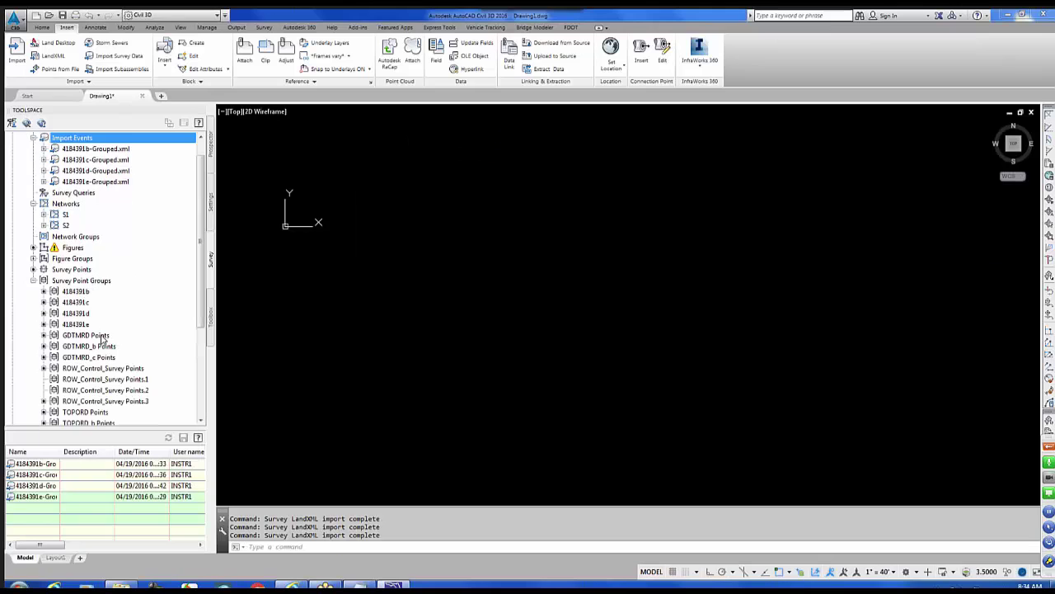
Step: Rename the GDTMRD Points survey point group as GDTMRD_e Points in its properties
left_click(103, 338)
right_click(102, 337)
left_click(139, 343)
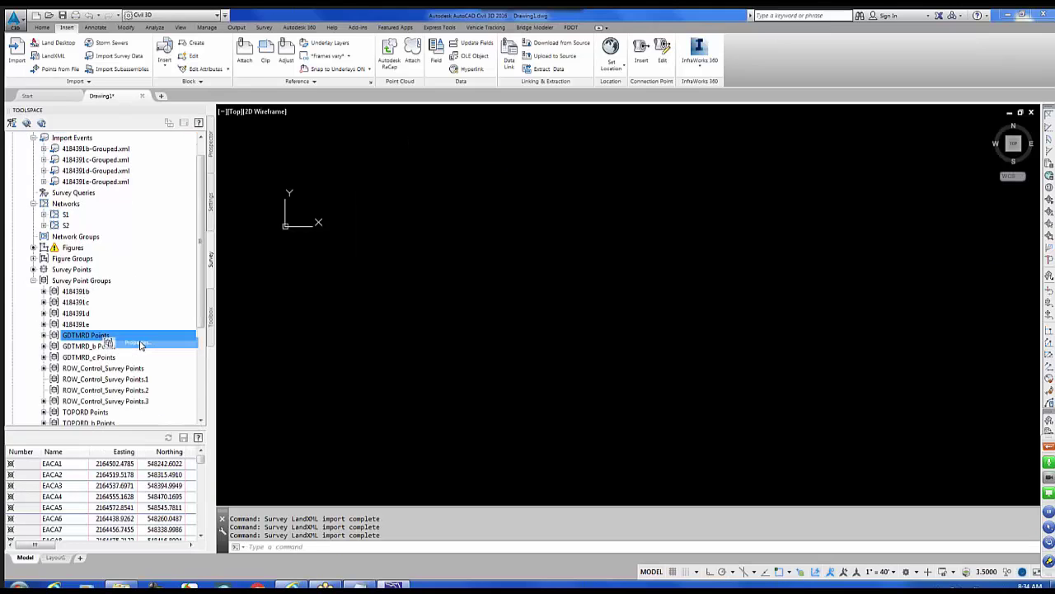
left_click(580, 208)
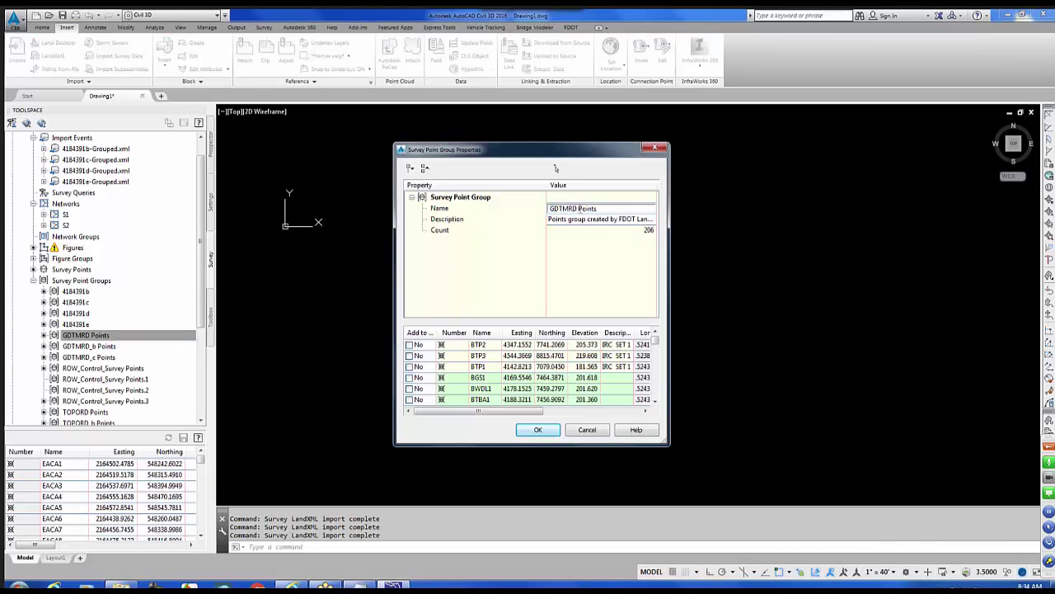
key("Delete")
type("_e")
left_click(539, 431)
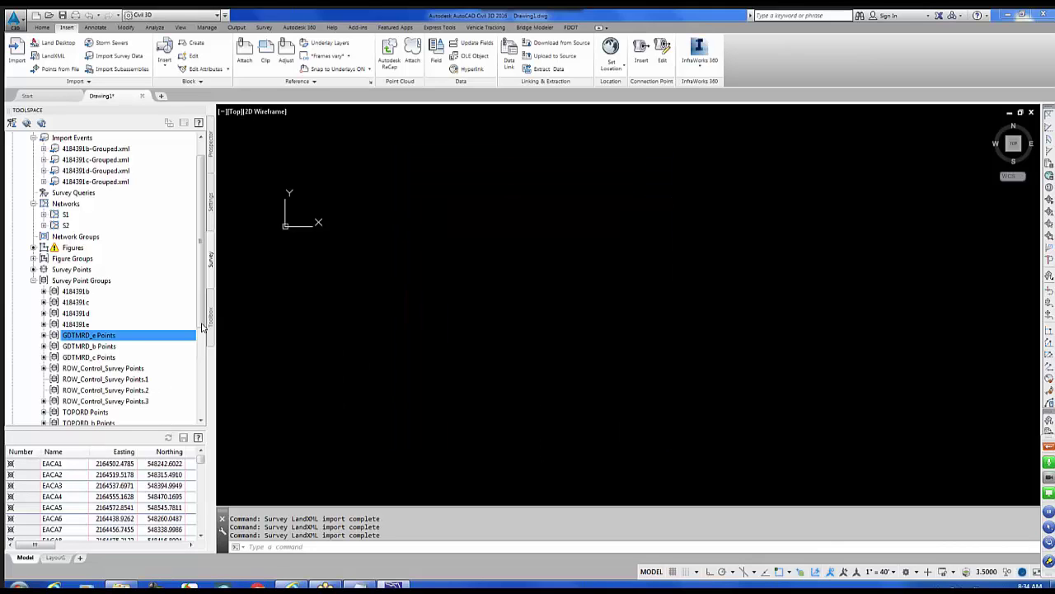
Step: Rename the TOPORD Points survey point group as TOPORD_e Points in its properties
right_click(87, 412)
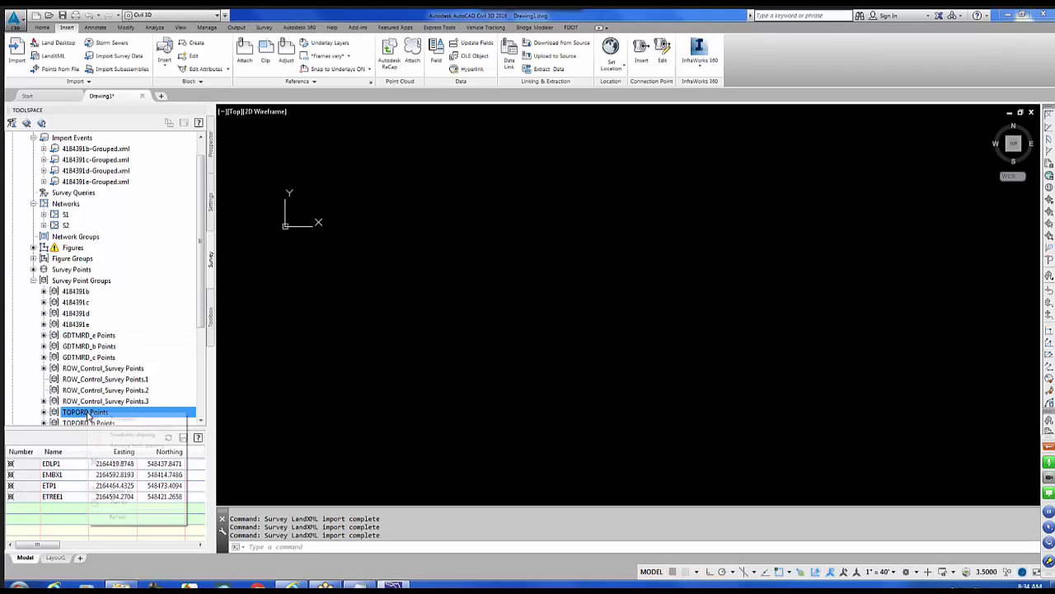
left_click(120, 422)
left_click(575, 208)
key("BackSpace")
type("_e Points")
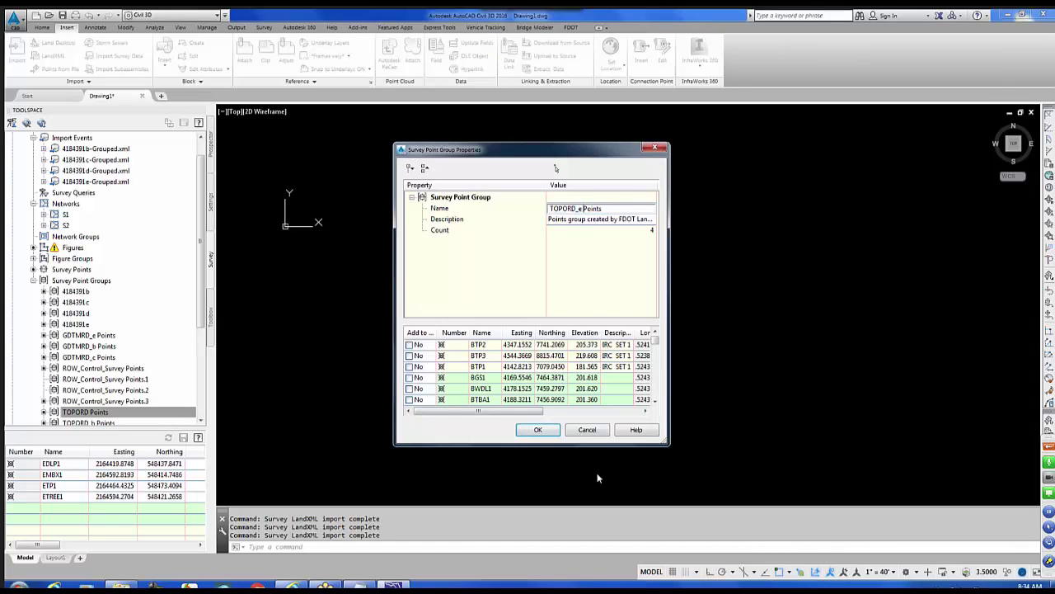
left_click(546, 433)
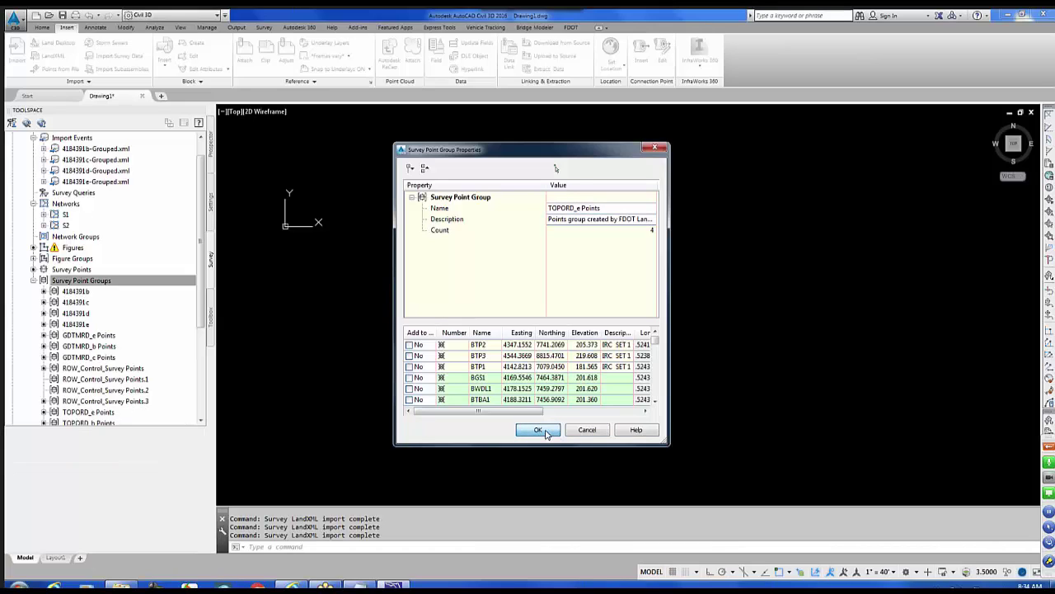
Step: Accept the properties of the TOPORD_e Points survey point group
left_click(546, 432)
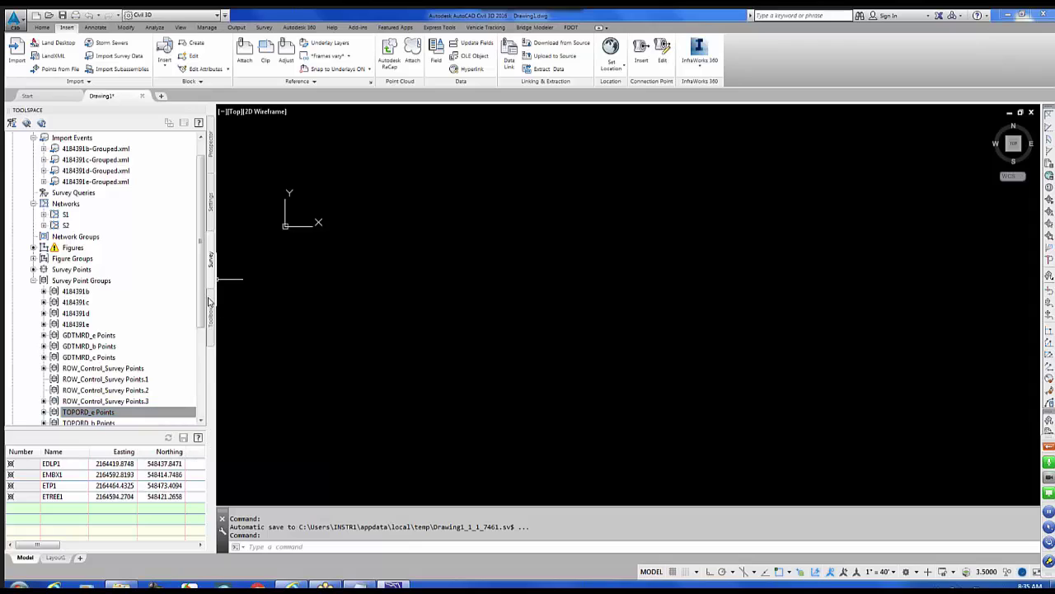
left_click_drag(202, 301, 201, 254)
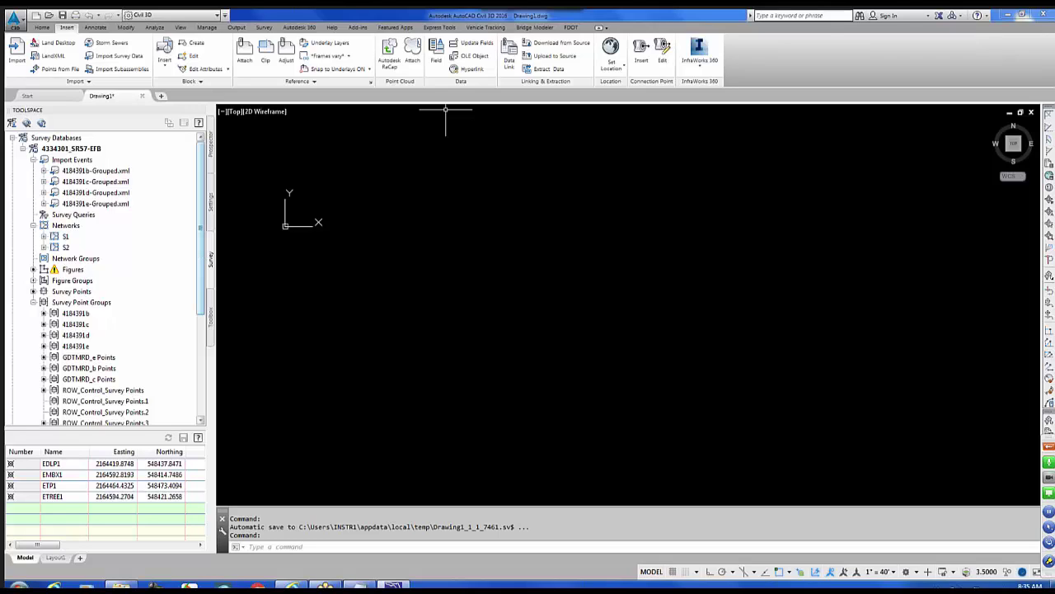
Step: Create the Survey Development Model file SURVRD01.dwg from the Survey Design Files group, using the FL North coordinate system
left_click(570, 28)
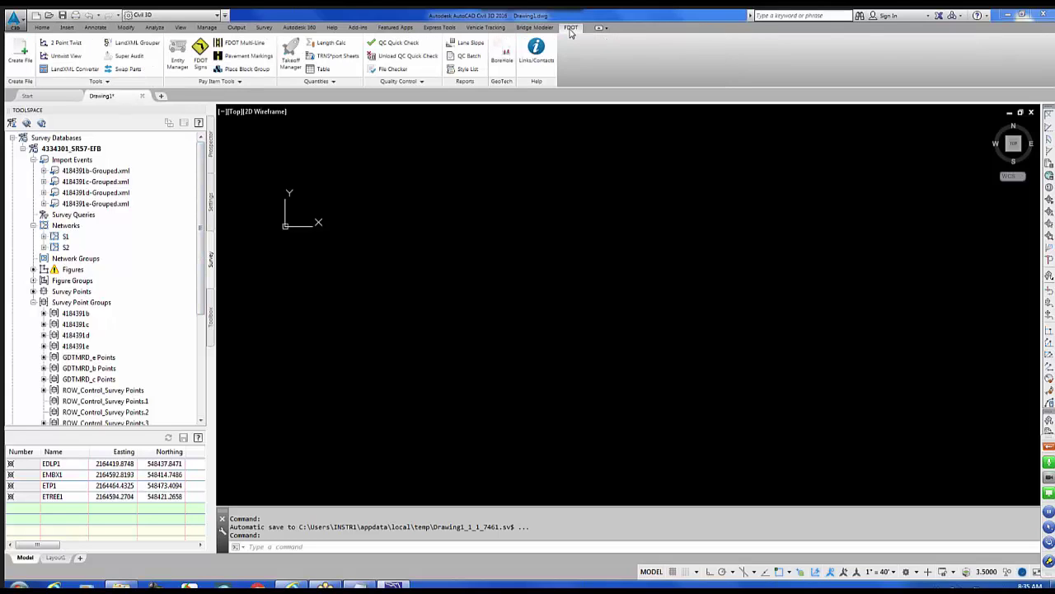
left_click(25, 58)
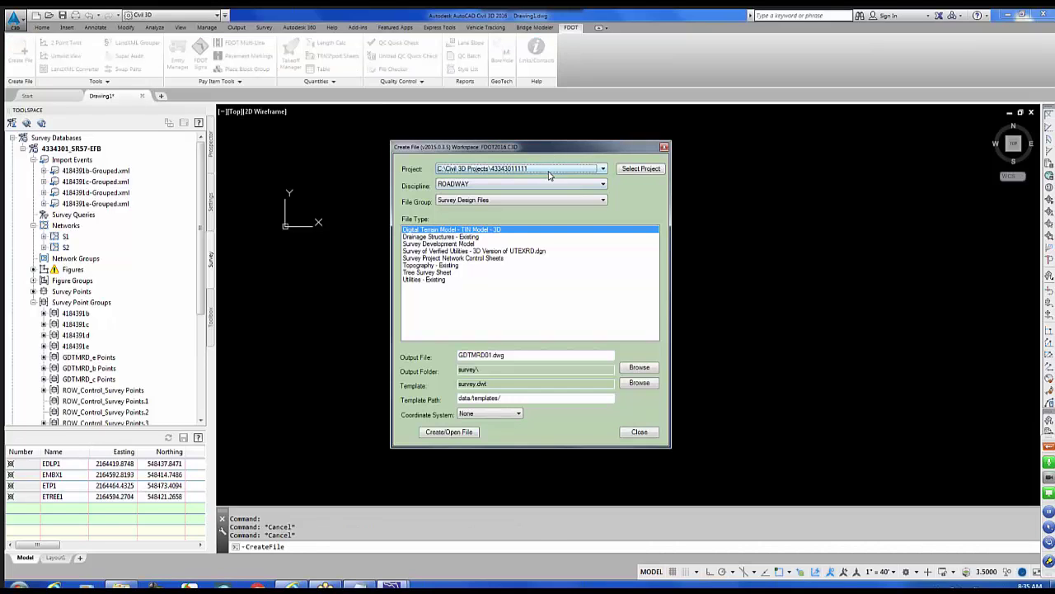
left_click(477, 207)
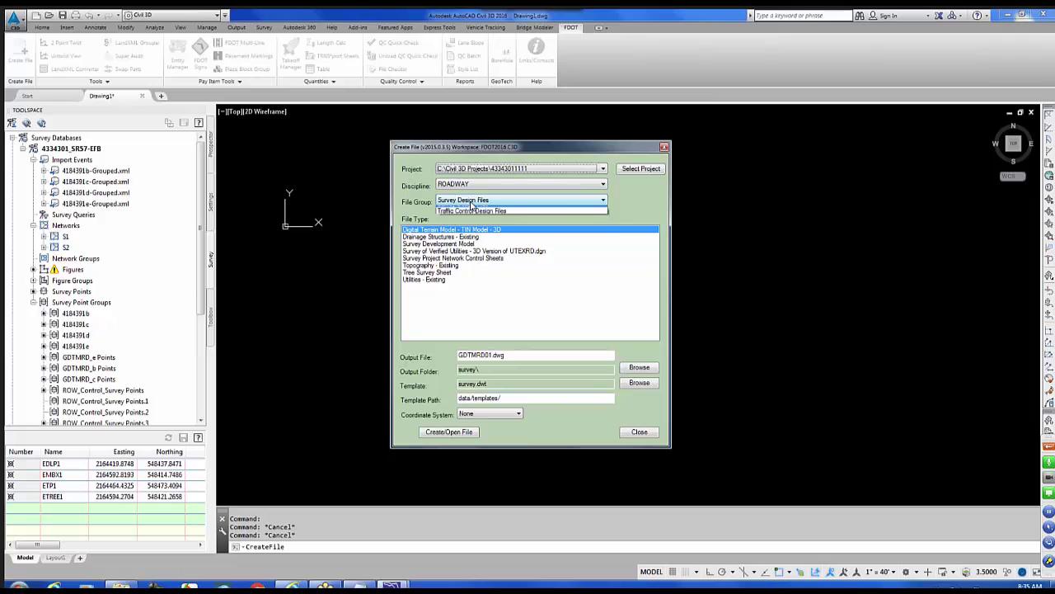
left_click(463, 276)
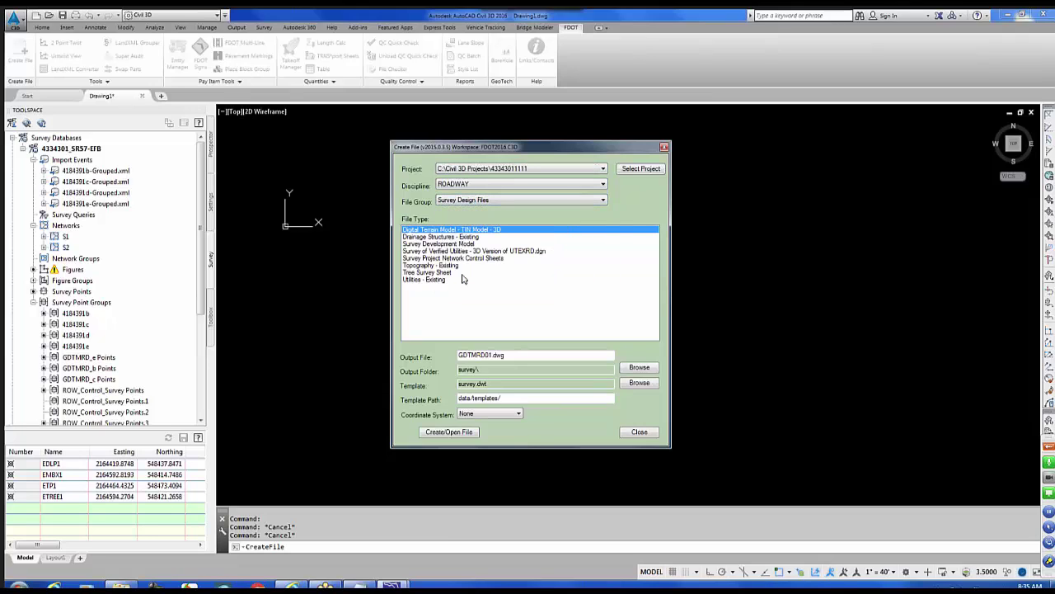
left_click(415, 245)
left_click(496, 414)
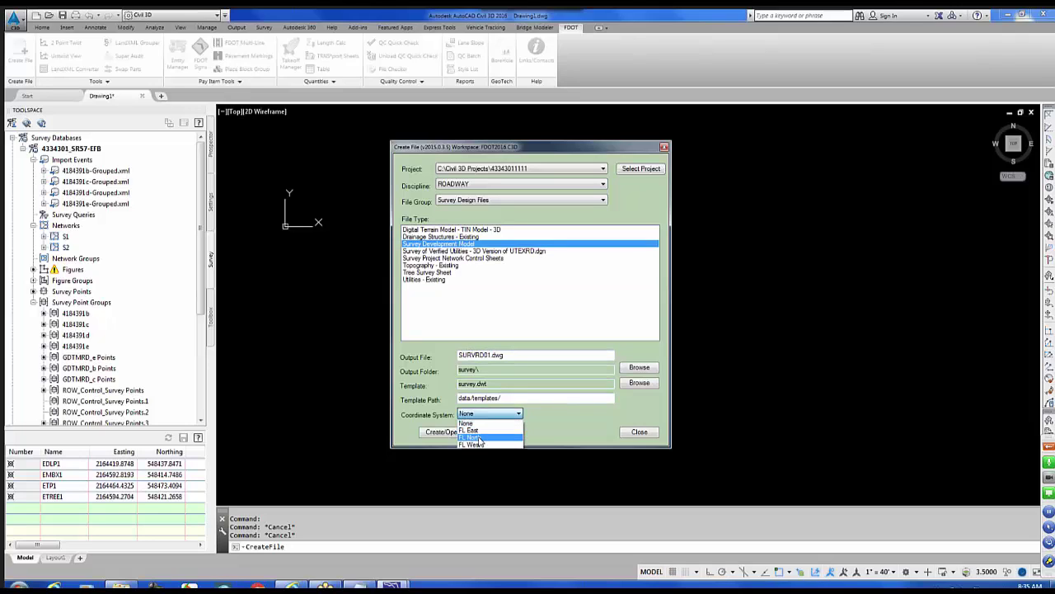
left_click(479, 438)
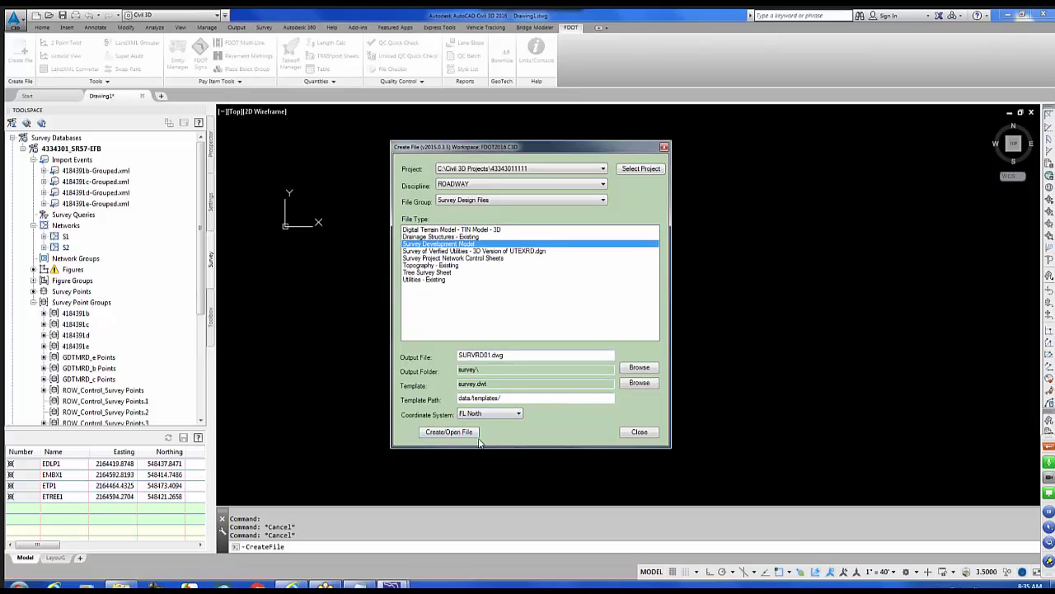
left_click(442, 434)
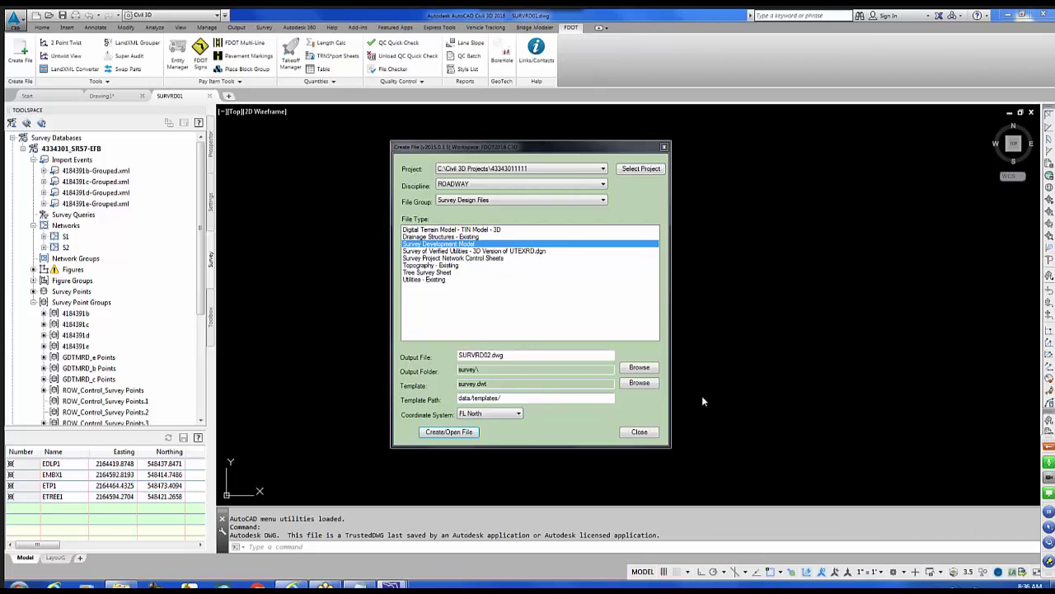
left_click(640, 432)
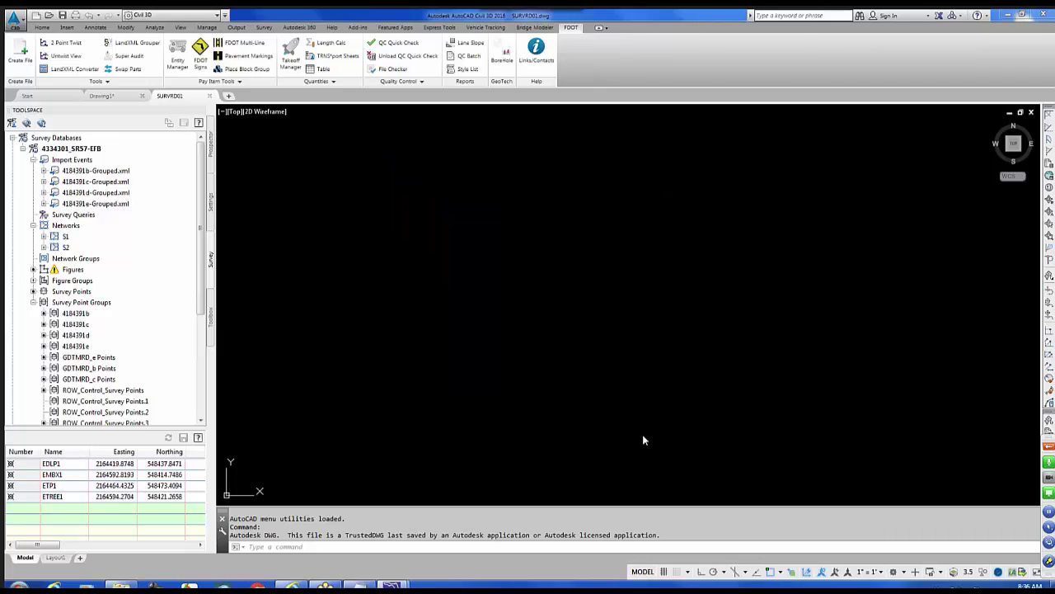
Step: Set the drawing's annotation scale to 1" = 40'
left_click(872, 571)
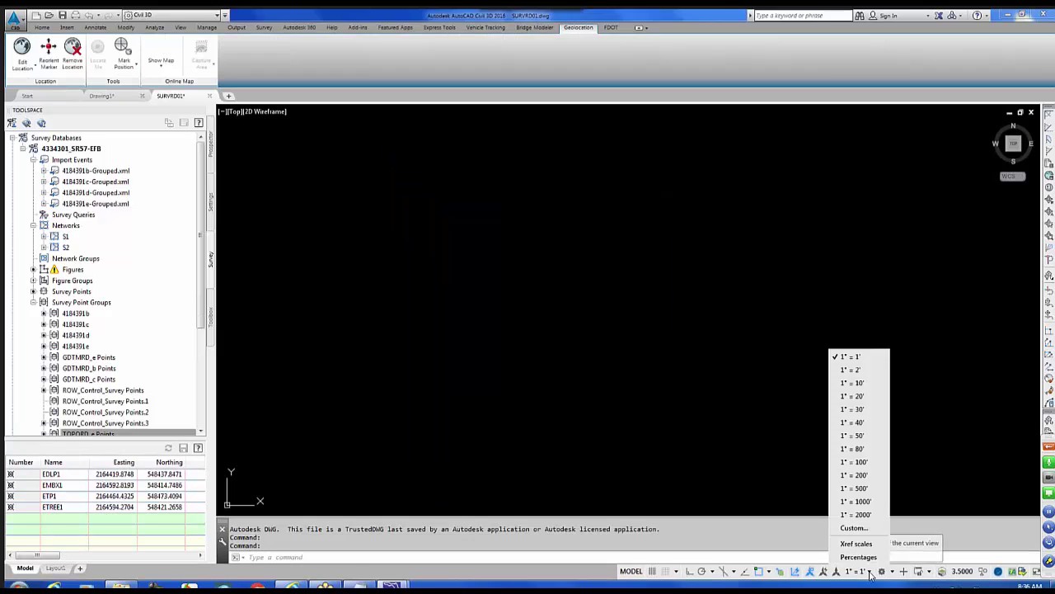
left_click(855, 422)
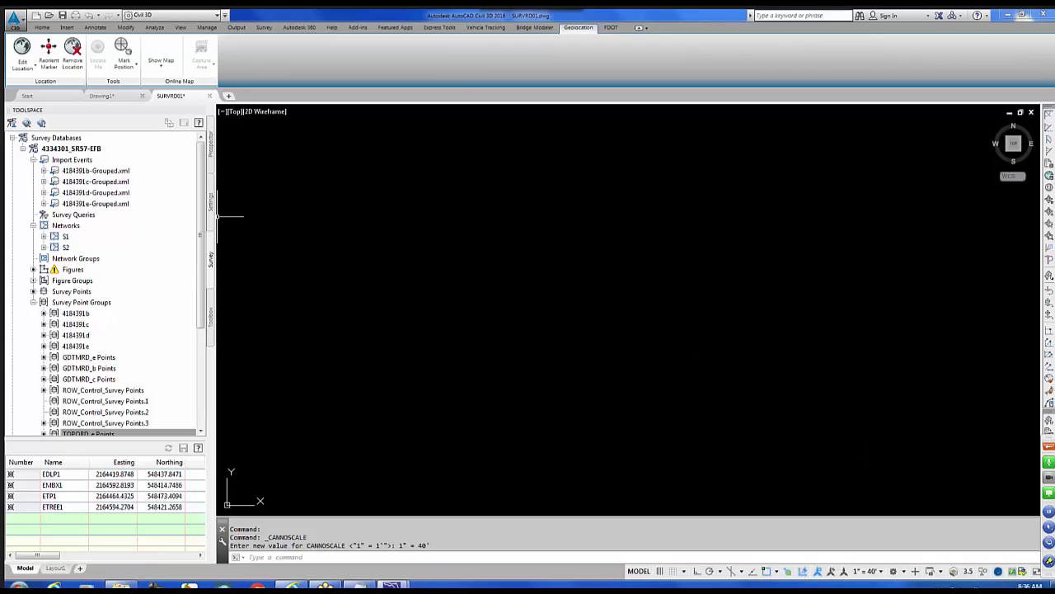
Step: Insert the TOPORD Chains figure group from the 4334301_SR57-EFB survey database into the drawing
left_click(33, 301)
left_click(33, 280)
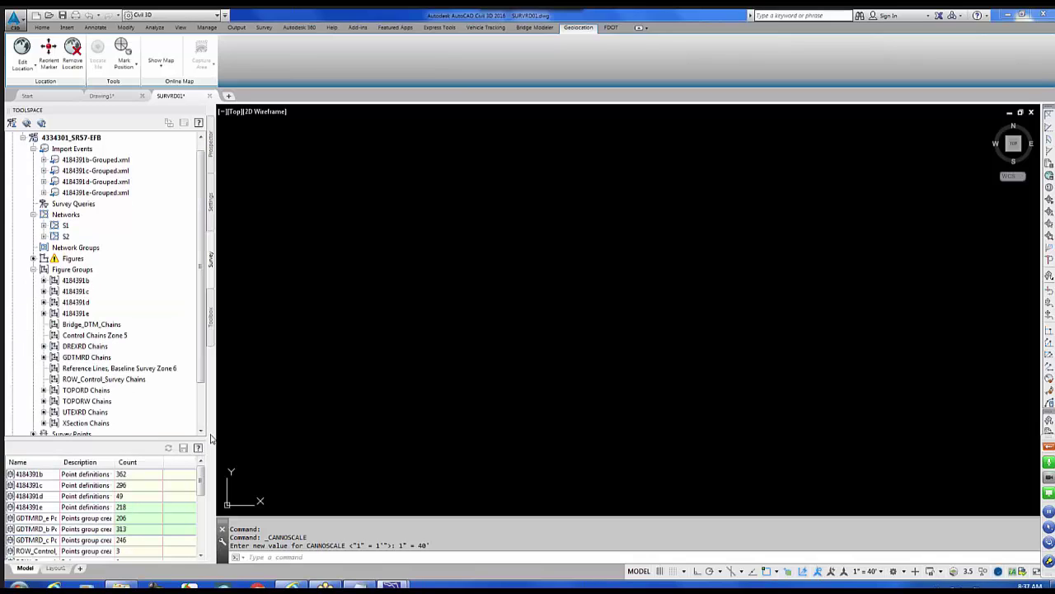
left_click(77, 390)
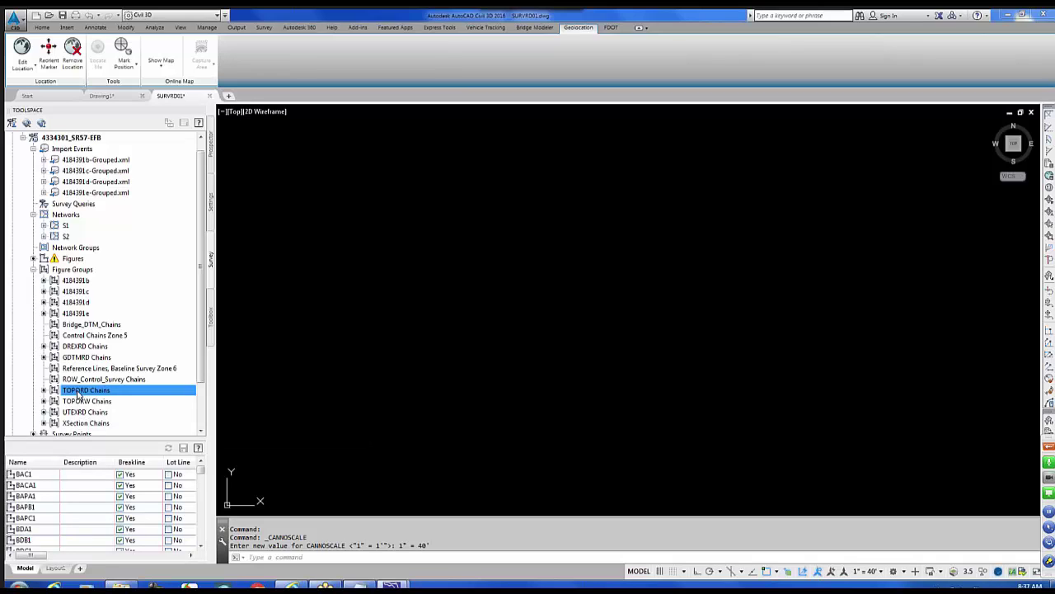
right_click(78, 393)
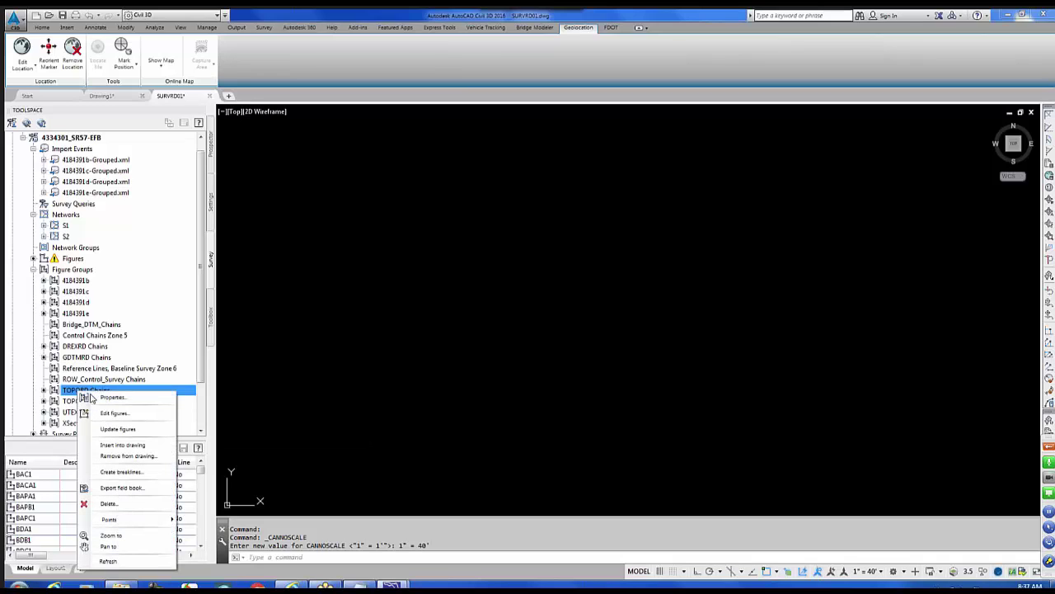
left_click(120, 447)
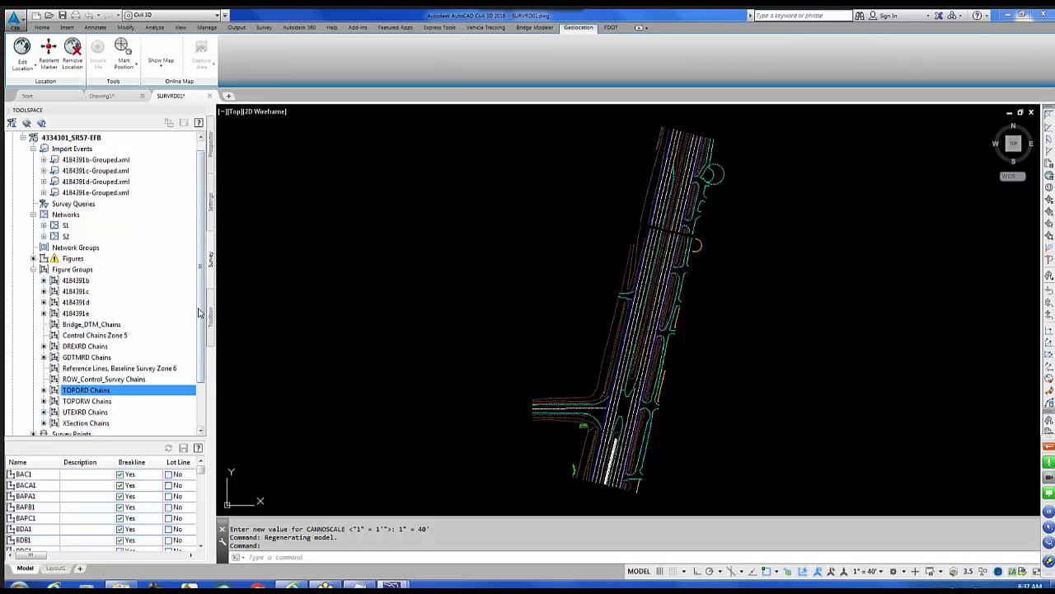
Step: Insert the TOPORD_e, TOPORD_b and TOPORD_c survey point groups into the drawing
scroll(99, 388, "down", 2)
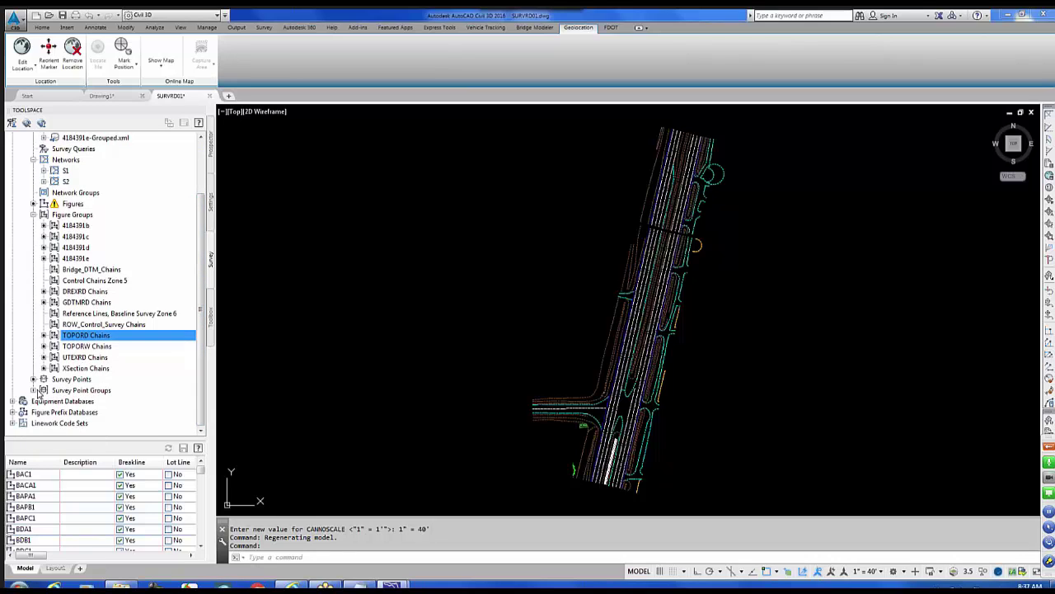
left_click(34, 391)
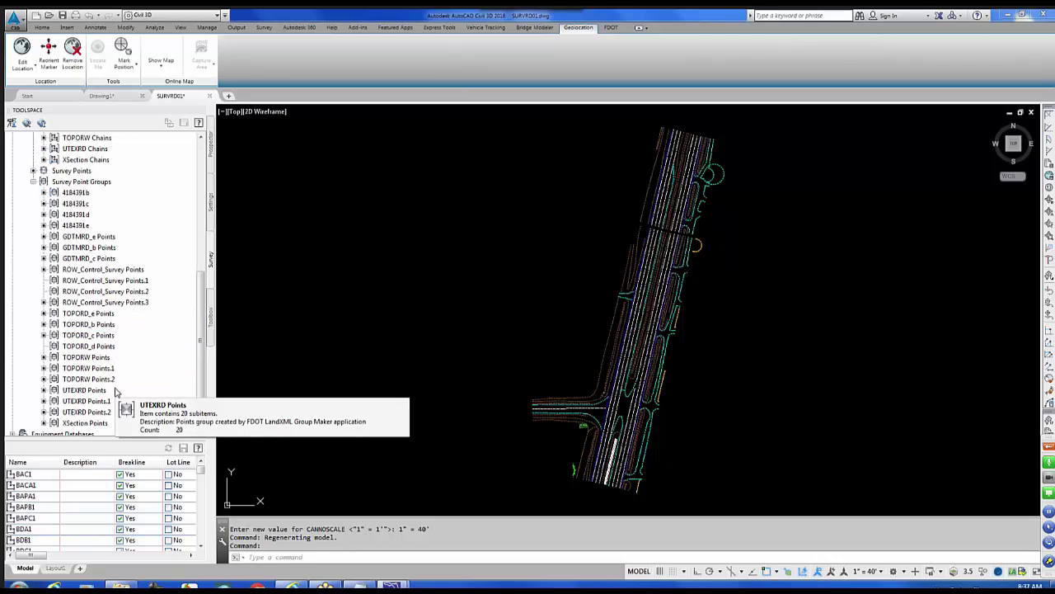
left_click(92, 315)
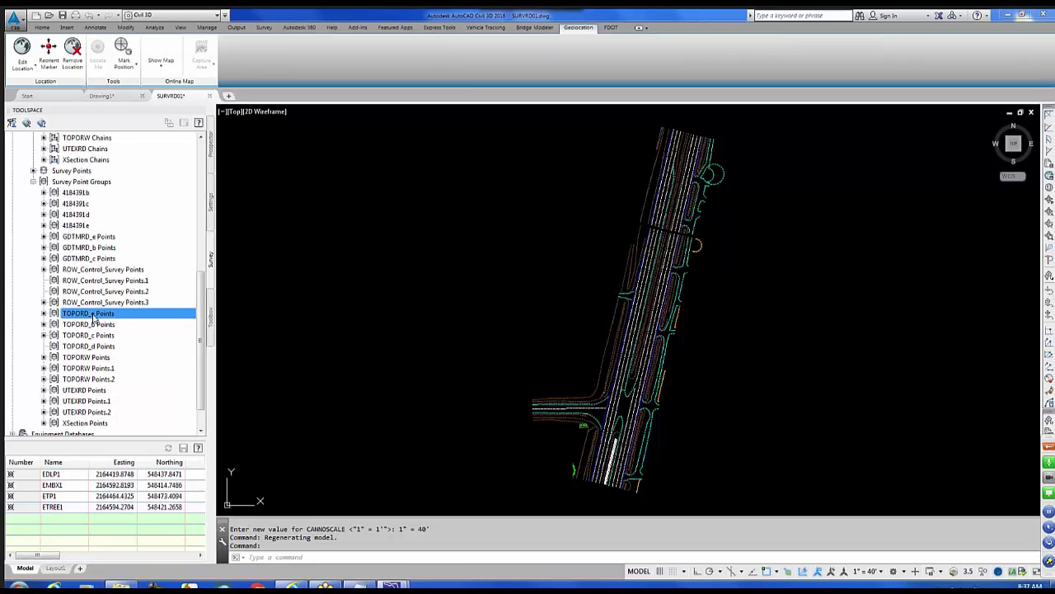
right_click(94, 318)
left_click(132, 337)
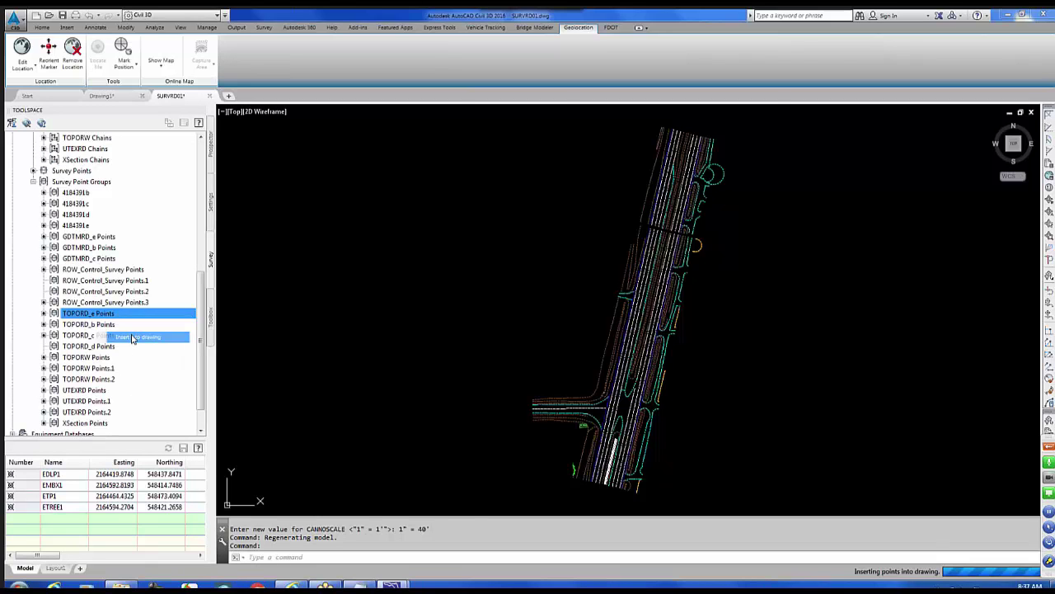
right_click(131, 336)
left_click(150, 350)
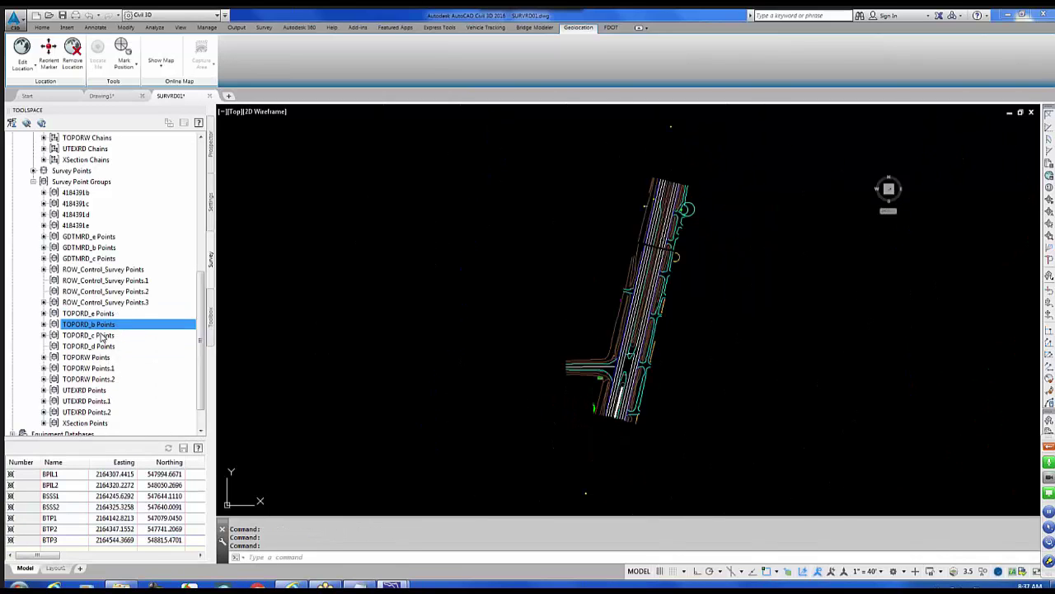
right_click(102, 336)
left_click(152, 352)
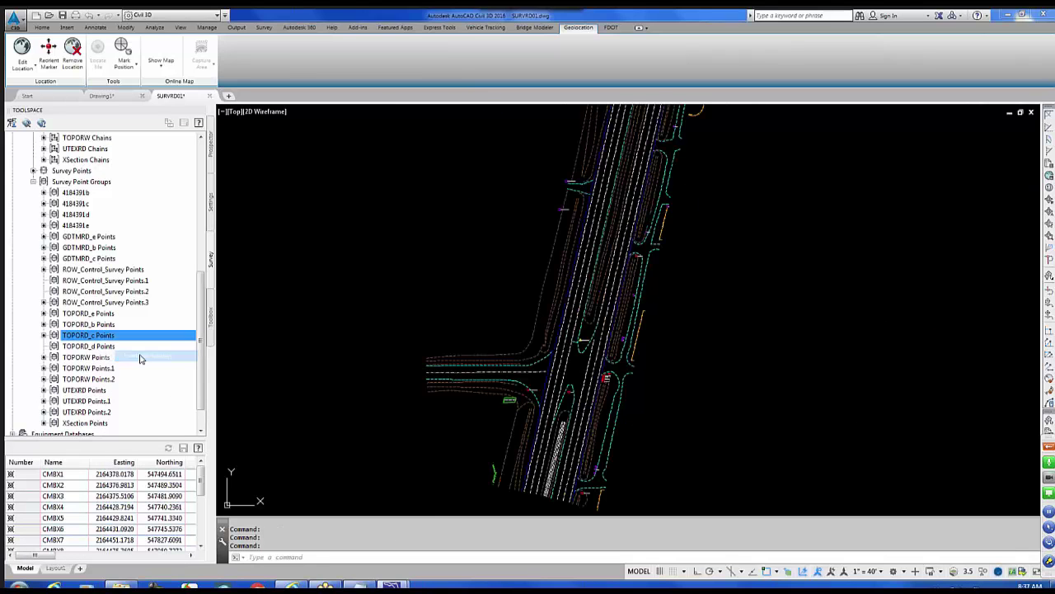
Step: Examine the inserted sign point and review the styles, label styles and layers in the FDOT_SURVEY description key set
scroll(553, 410, "up", 10)
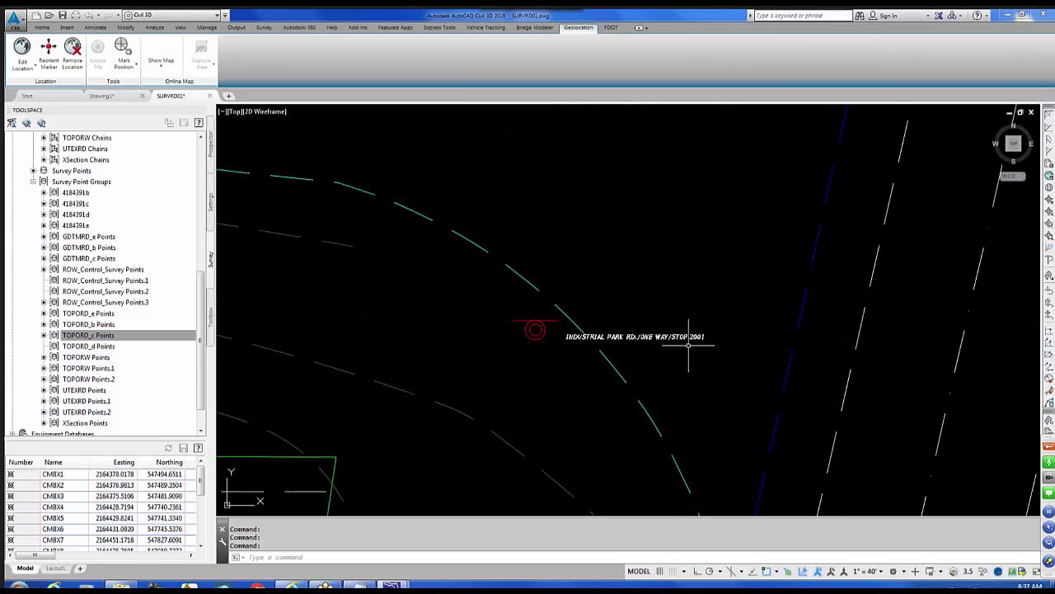
left_click(211, 205)
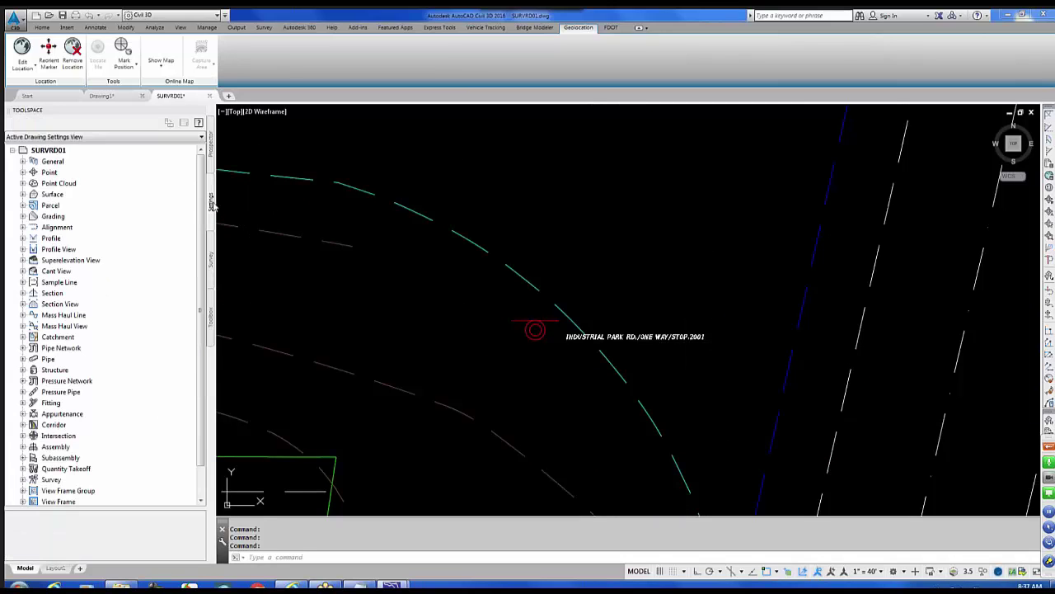
left_click(22, 171)
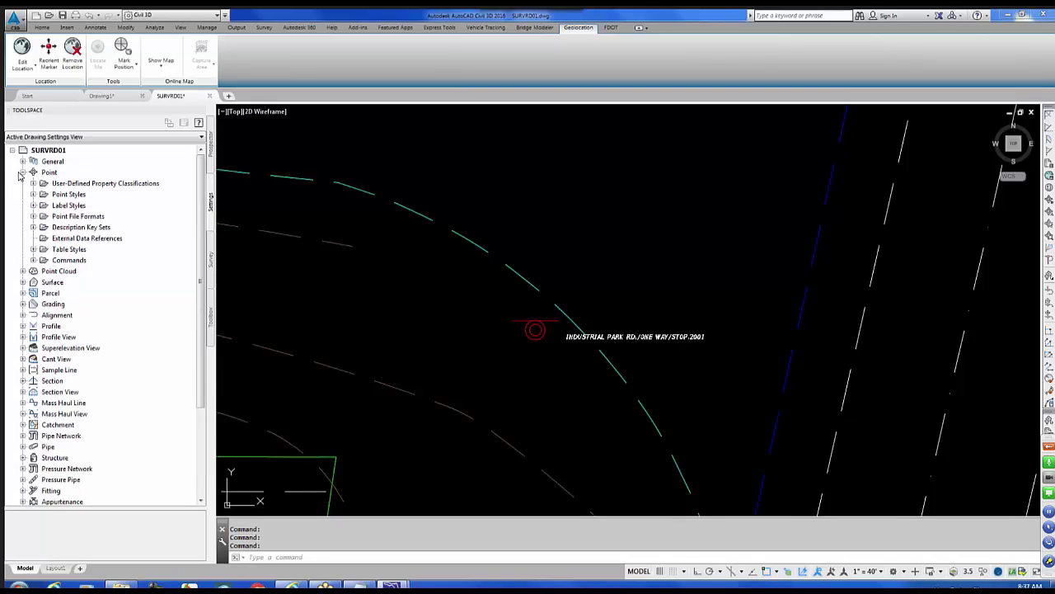
left_click(33, 227)
left_click(73, 239)
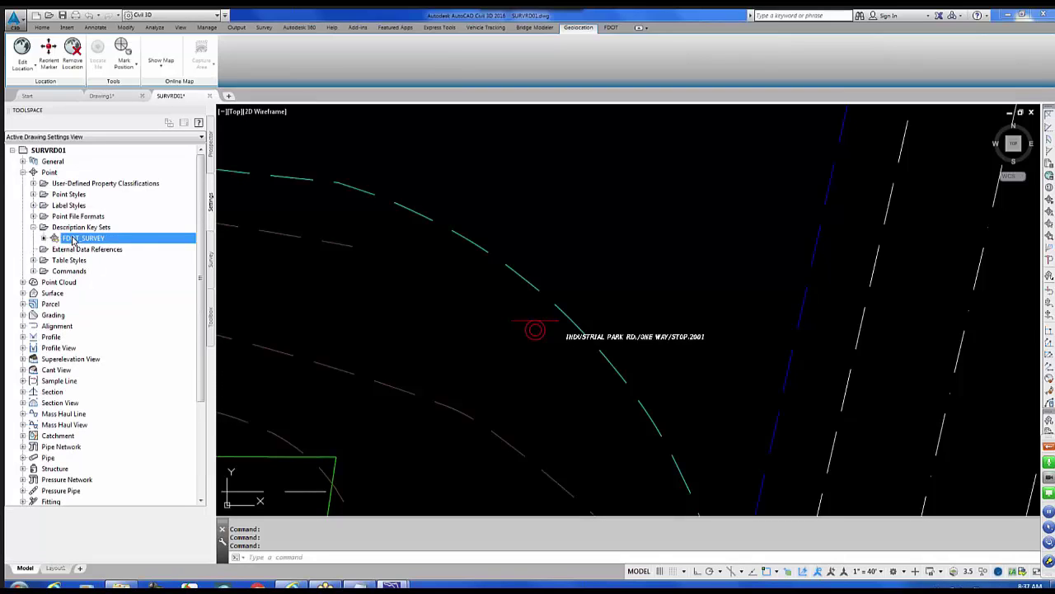
right_click(73, 239)
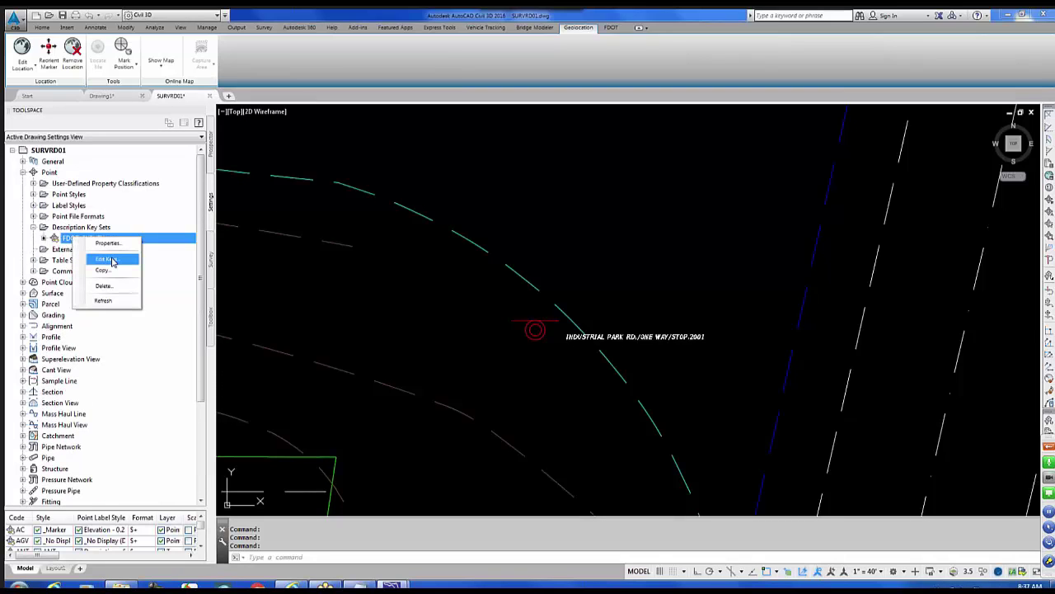
left_click(113, 260)
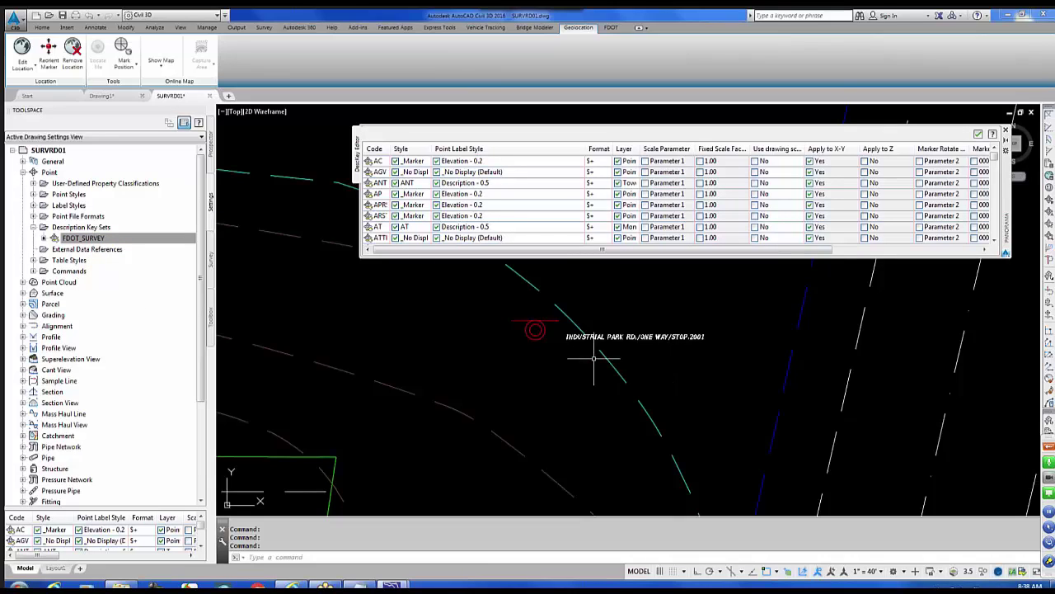
left_click_drag(412, 162, 410, 166)
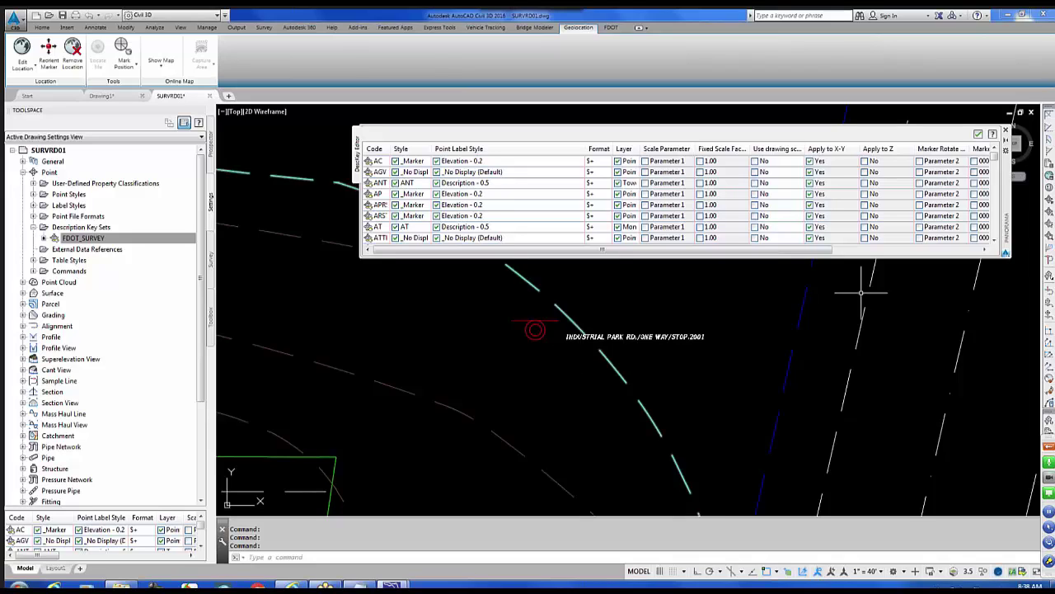
left_click(979, 134)
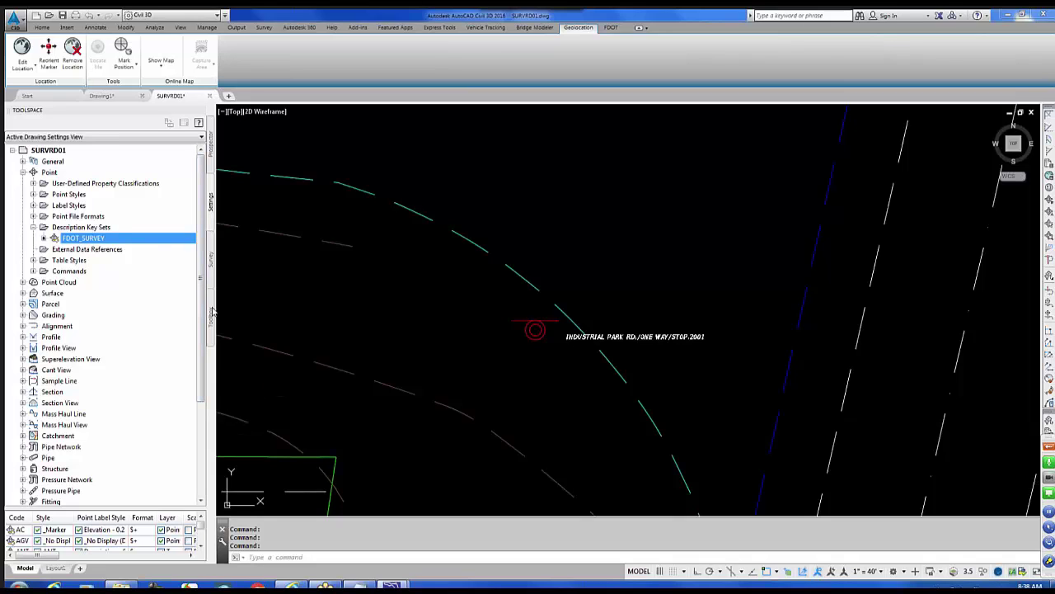
Step: Review the layers and styles in the FDOT figure prefix database and inspect the blue dashed survey figure's details
left_click(213, 278)
scroll(198, 305, "down", 2)
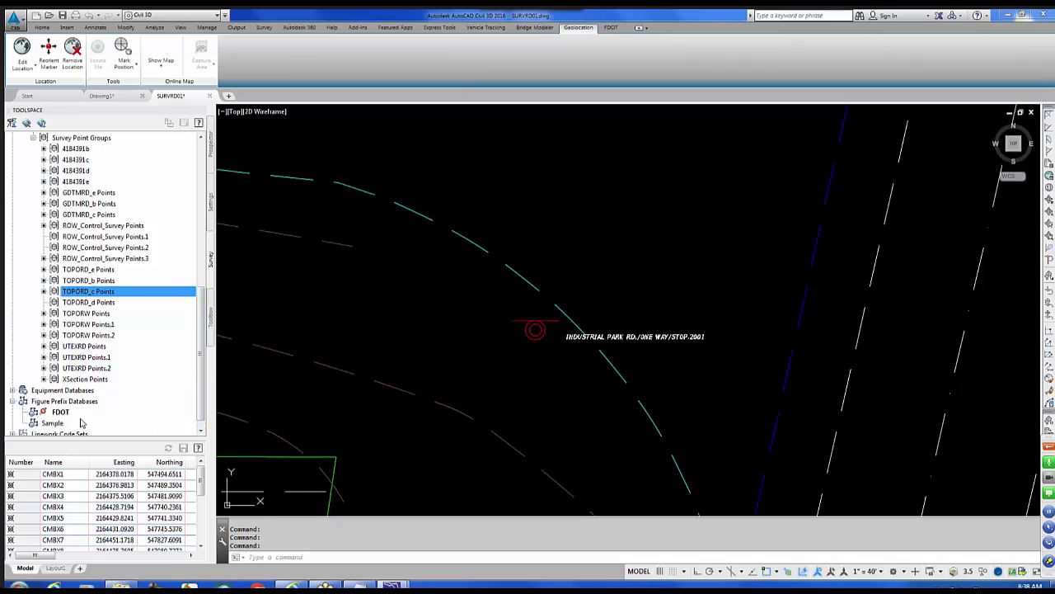
left_click(72, 417)
right_click(71, 415)
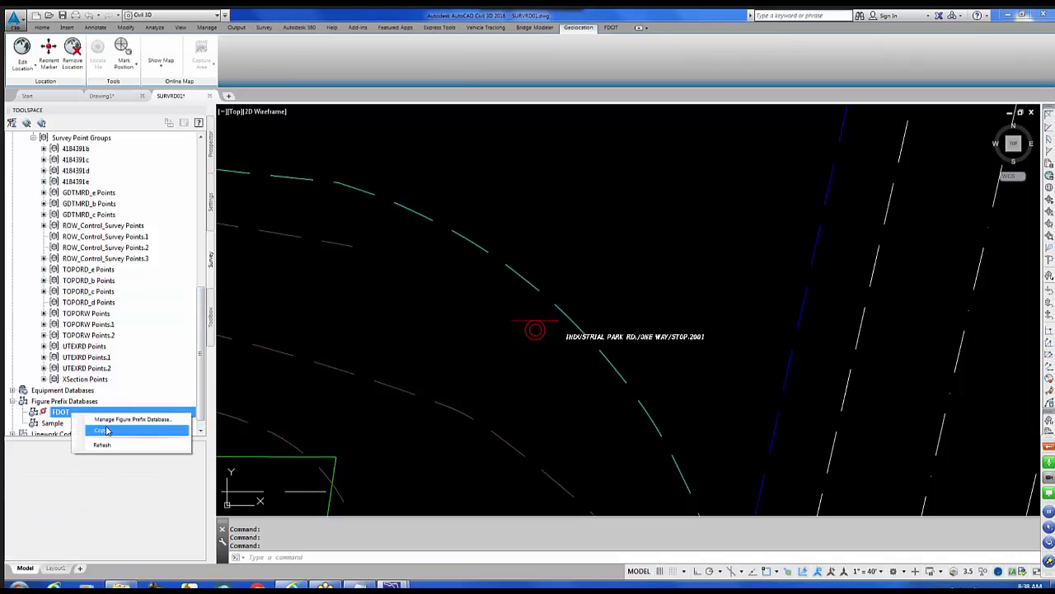
left_click(113, 420)
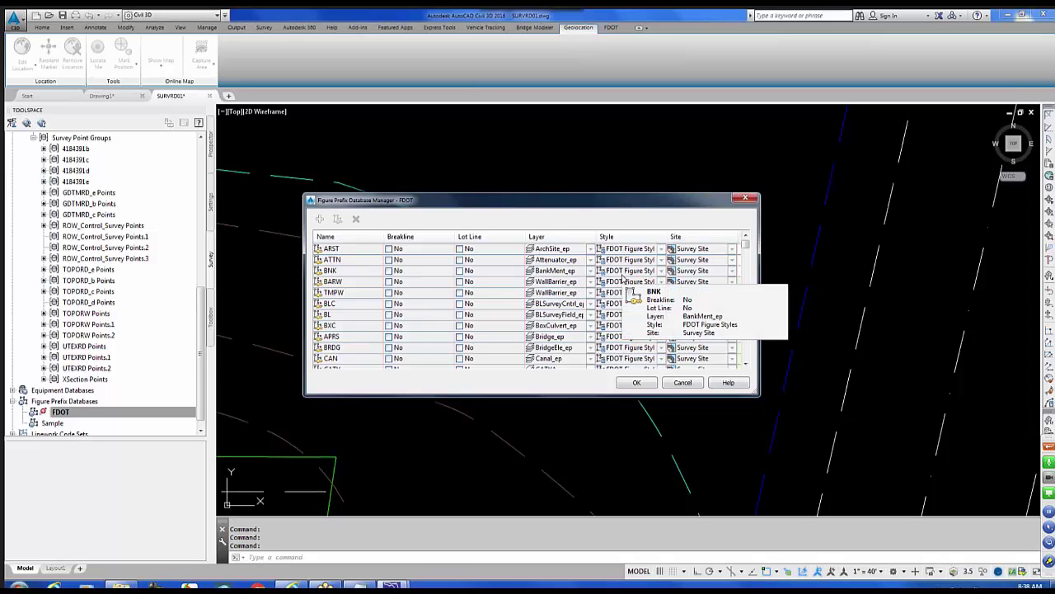
left_click(681, 384)
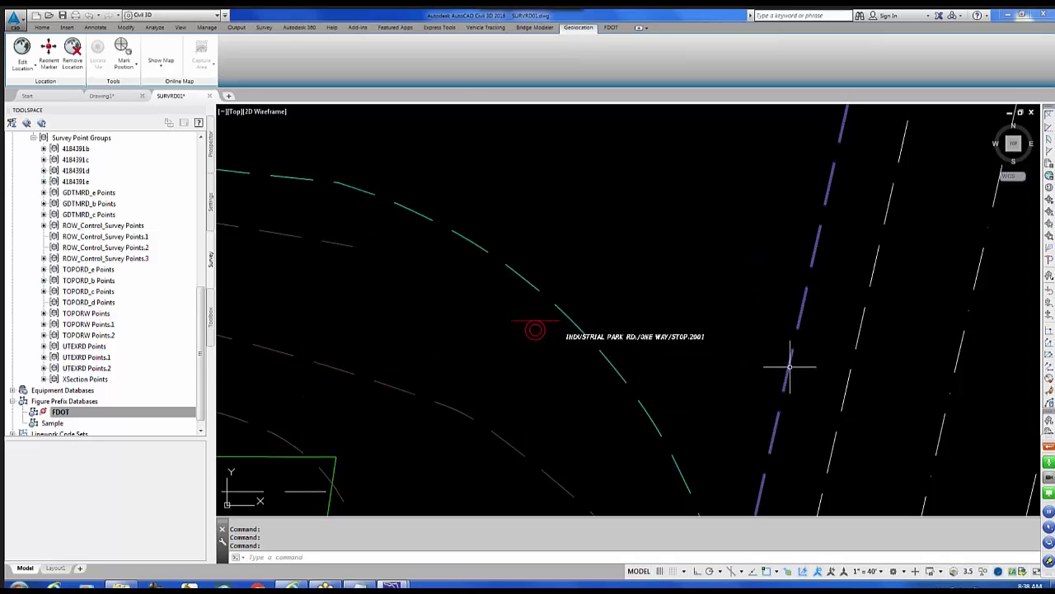
mouse_move(789, 367)
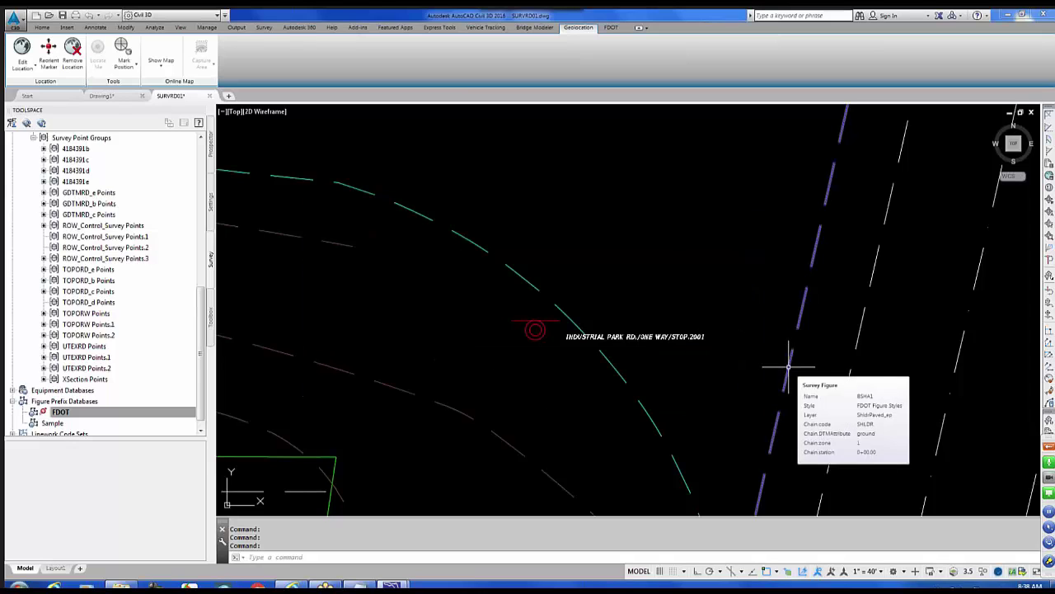
Step: Open the survey figure properties of the driveway figure drawn as a large circle and enlarge the vertex list to show every vertex
scroll(790, 367, "down", 2)
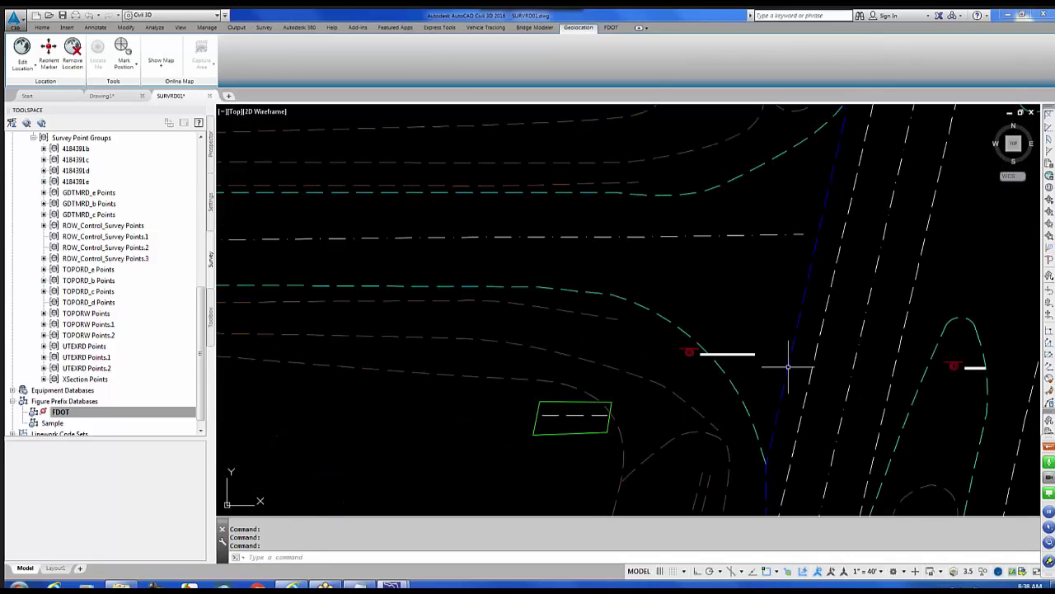
scroll(789, 367, "down", 3)
mouse_move(789, 367)
middle_mouse_down()
mouse_move(637, 425)
mouse_move(607, 556)
middle_mouse_up()
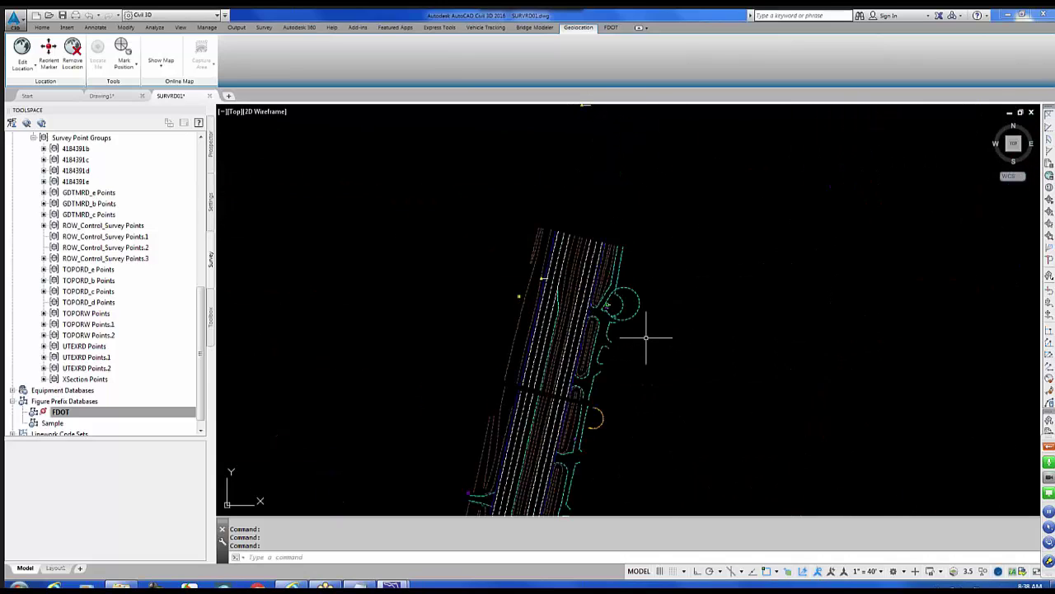
scroll(656, 328, "up", 1)
scroll(415, 351, "up", 1)
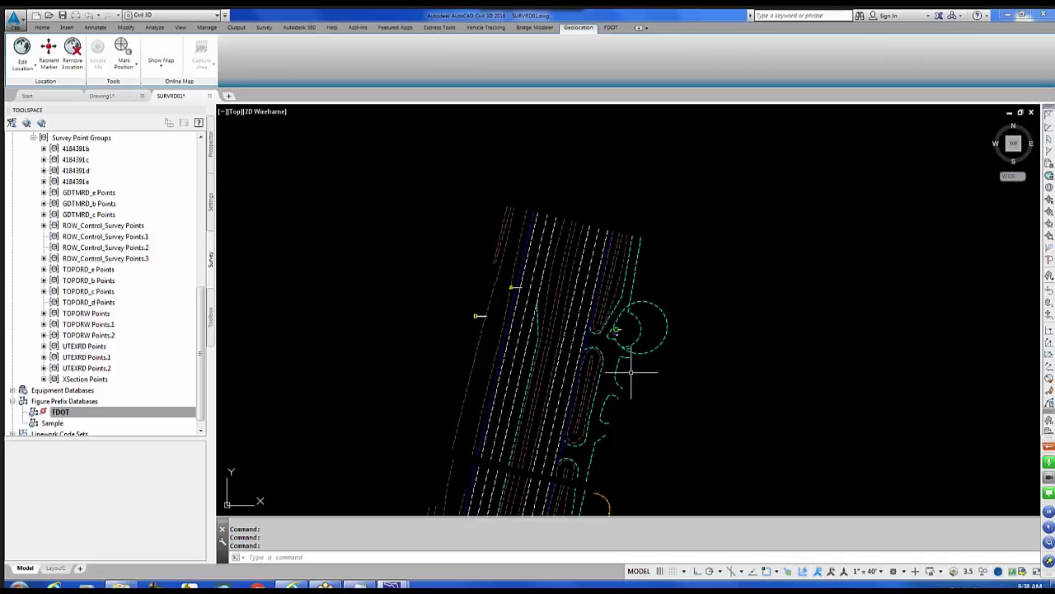
scroll(632, 366, "up", 2)
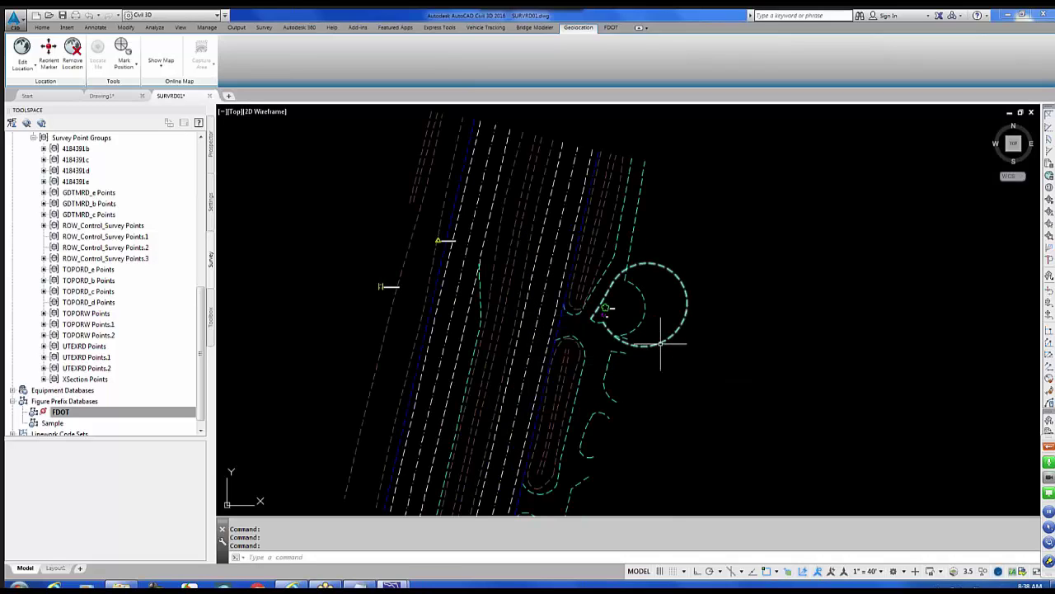
mouse_move(660, 343)
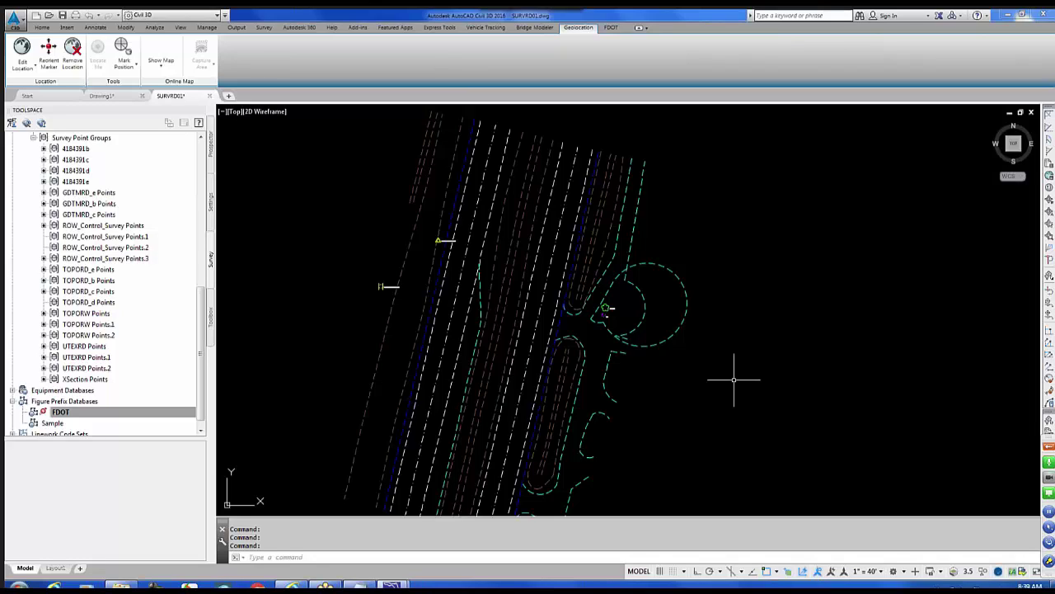
key("Escape")
key("Escape")
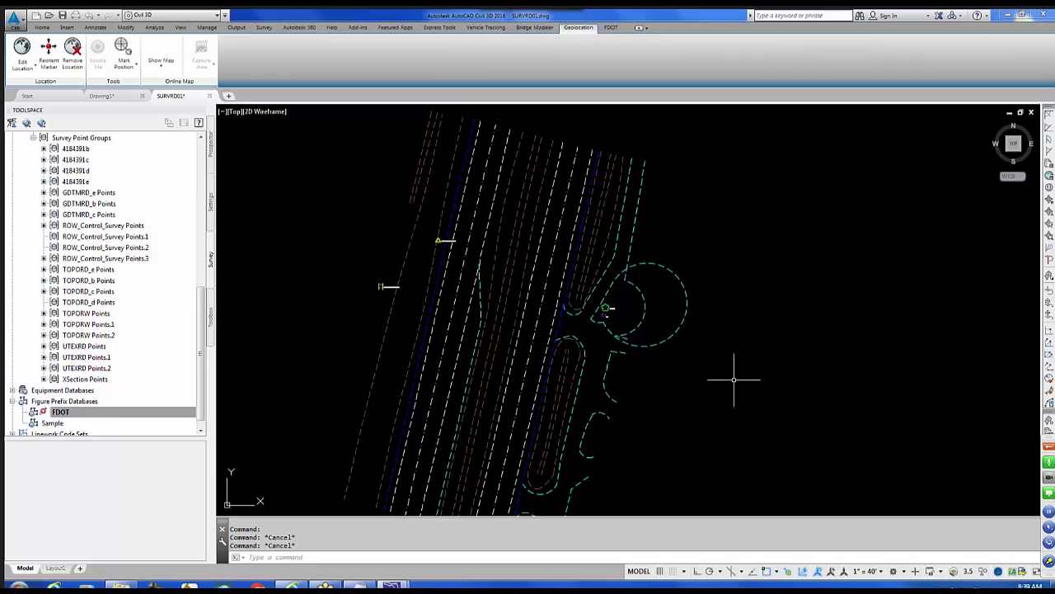
left_click(671, 268)
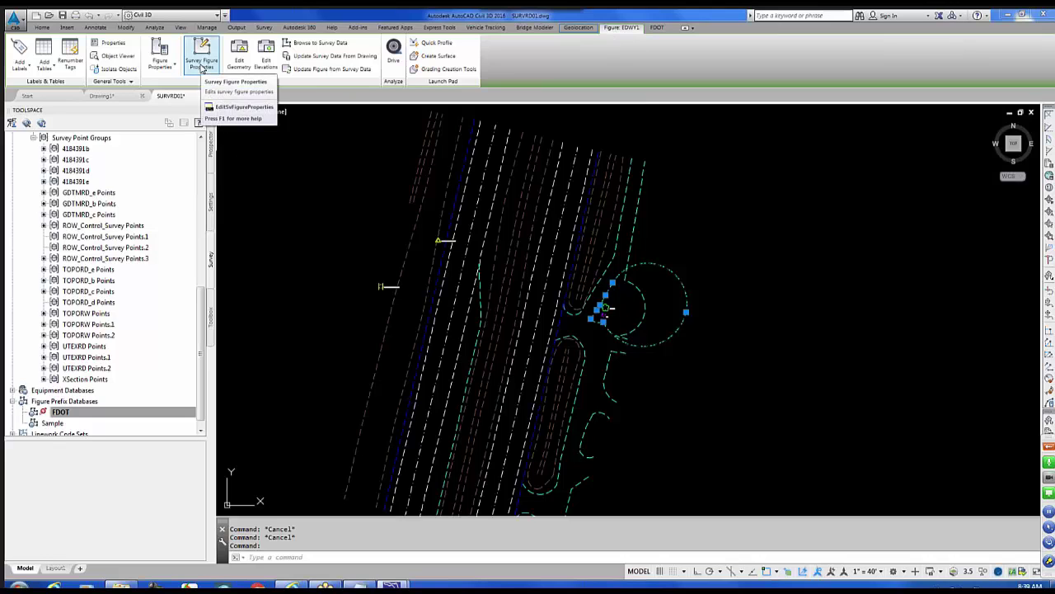
left_click(202, 69)
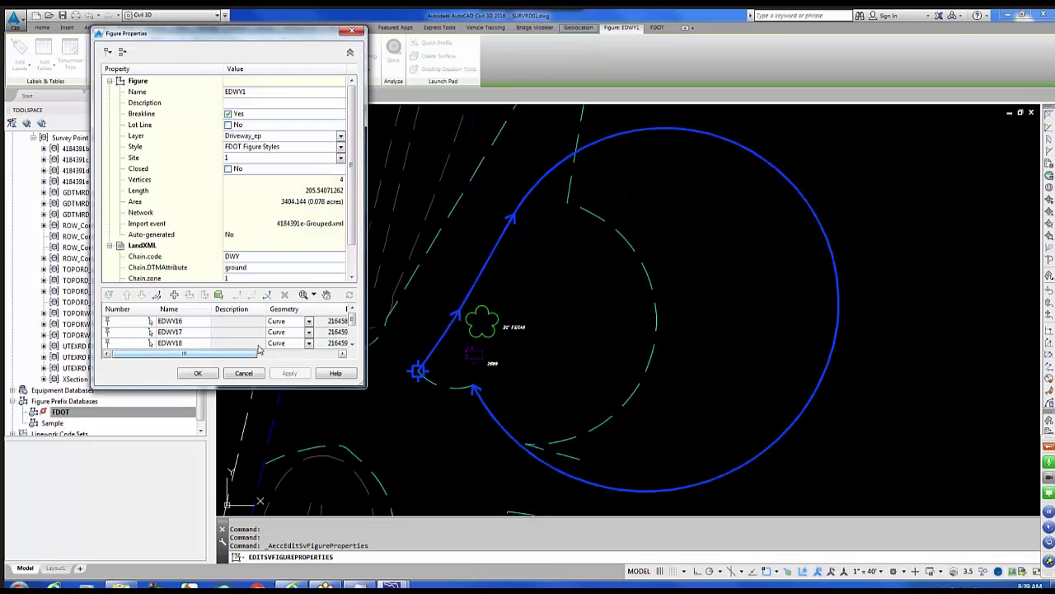
left_click_drag(361, 384, 370, 422)
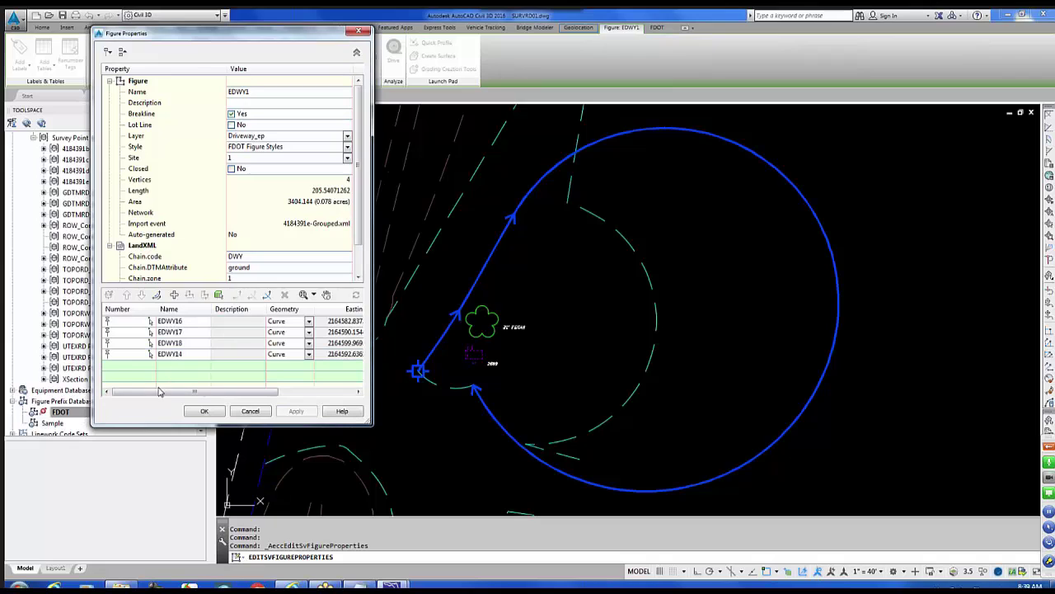
Step: Set the geometry of driveway figure vertices EDWY16 and EDWY17 to Point
left_click(137, 321)
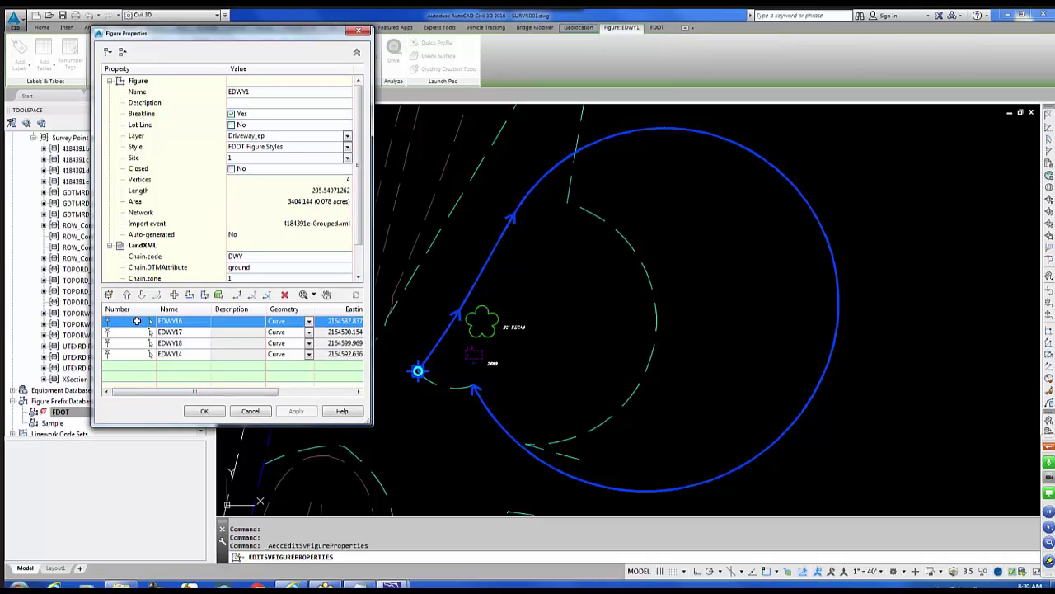
left_click(308, 321)
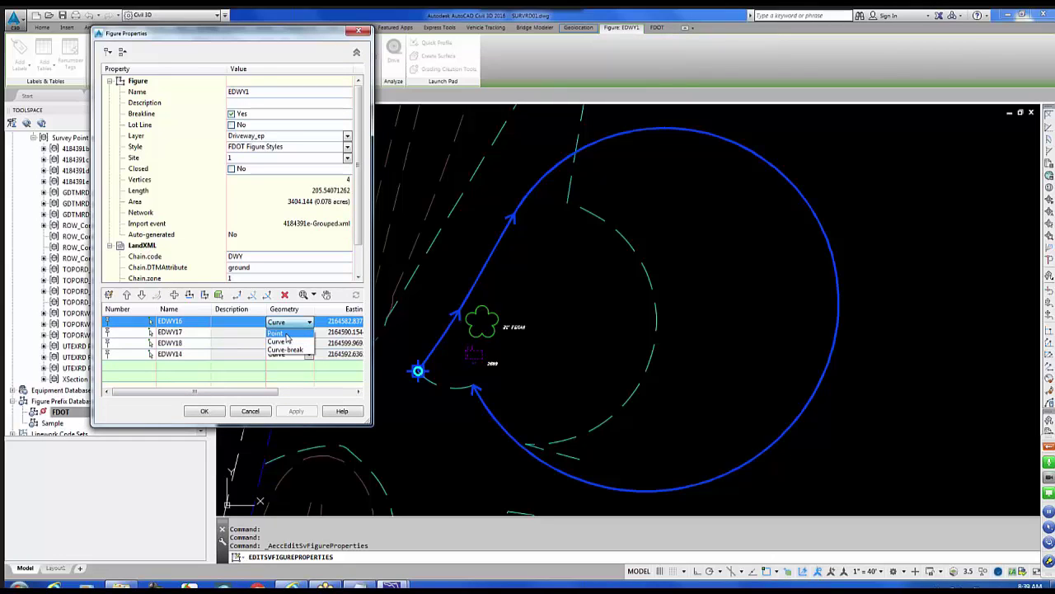
left_click(285, 334)
left_click(309, 333)
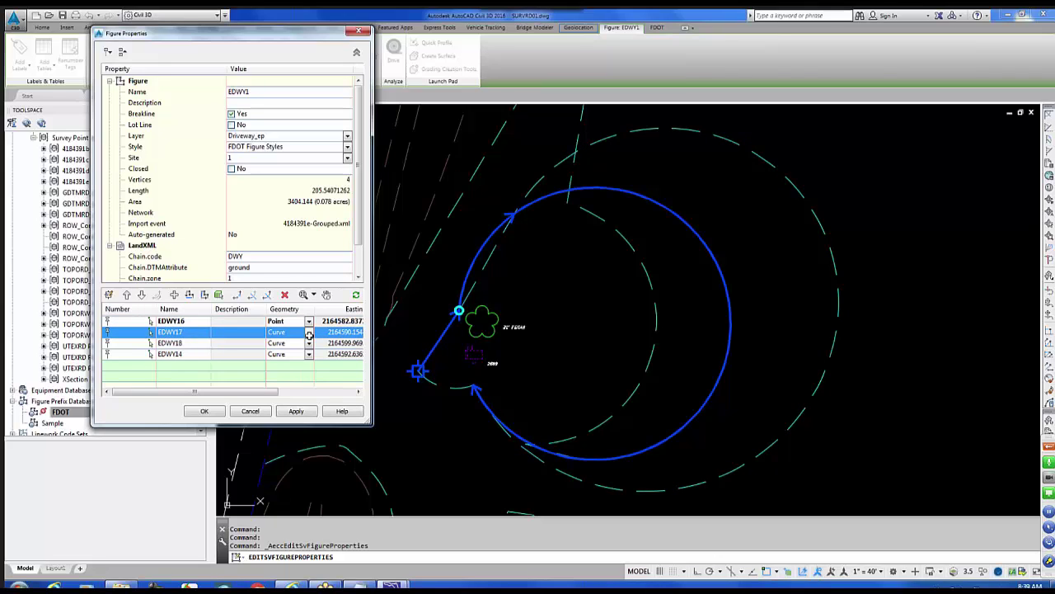
left_click(308, 333)
left_click(289, 344)
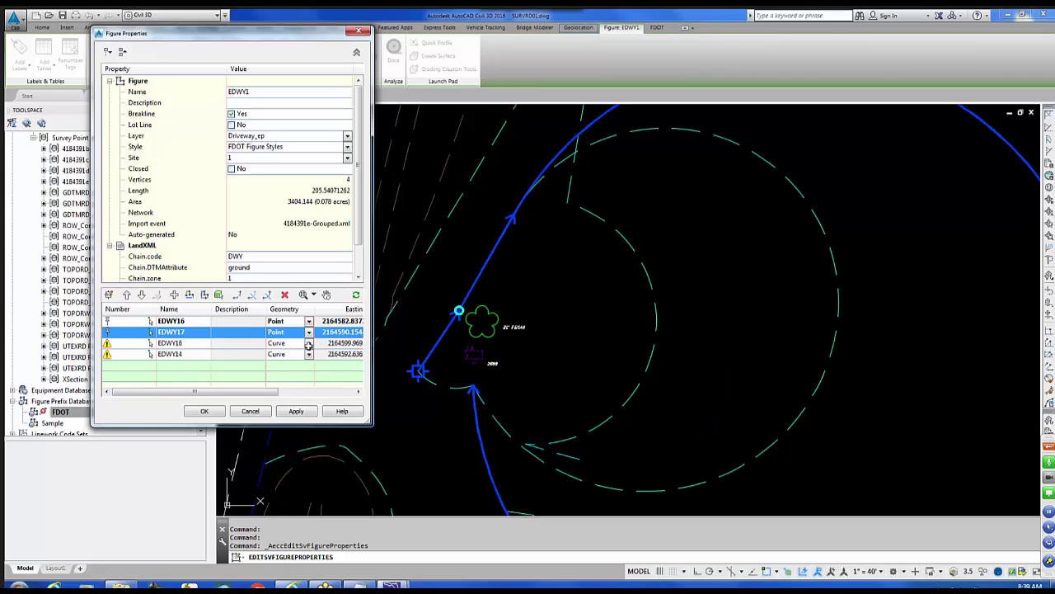
Step: Set the geometry of vertices EDWY18 and EDWY14 to Point and apply the changes to the driveway figure
left_click(308, 344)
left_click(309, 343)
left_click(313, 355)
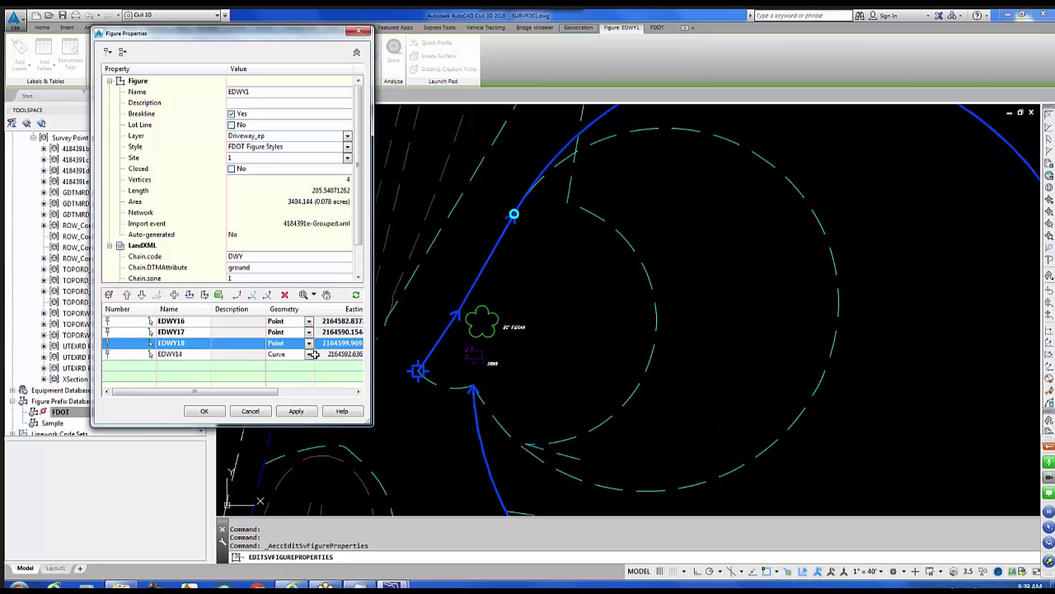
left_click(312, 355)
left_click(309, 355)
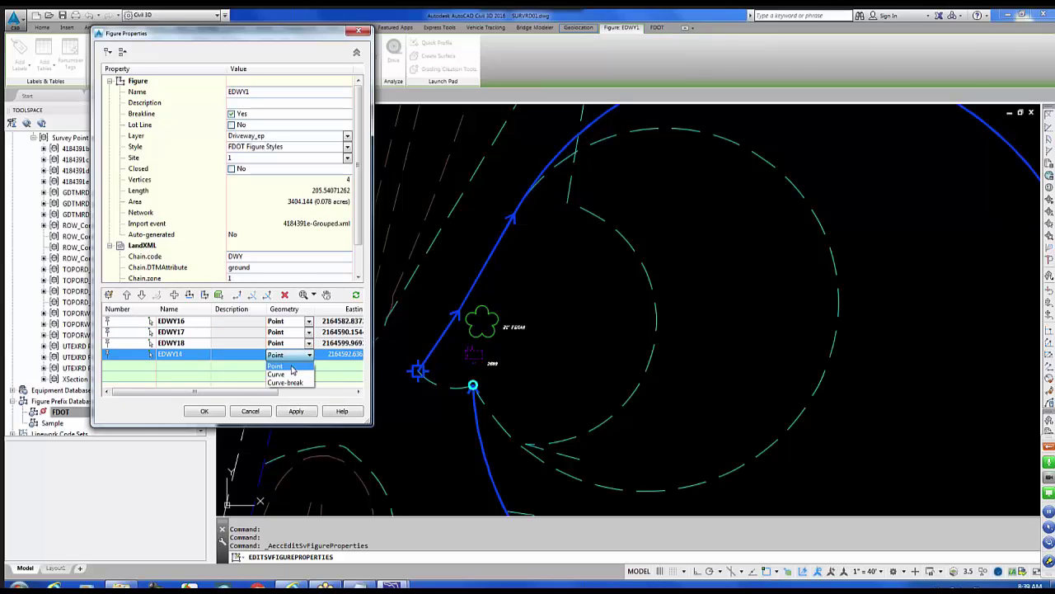
left_click(291, 367)
left_click(296, 411)
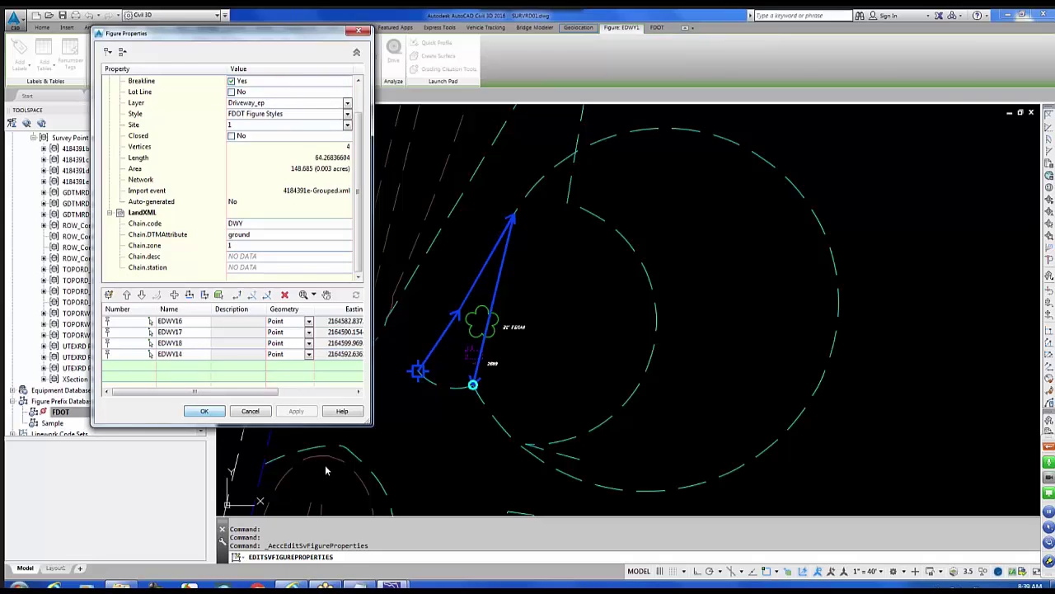
key("Escape")
key("Escape")
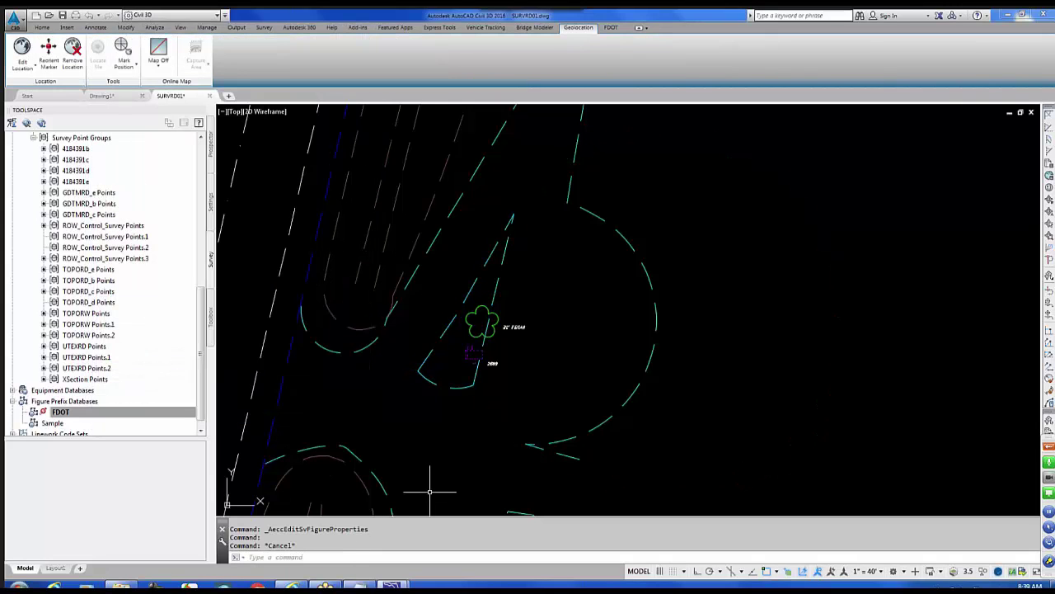
Step: Straighten the adjacent arc-shaped driveway figure by setting its vertex EDWYA18 to Point geometry in the survey figure properties
left_click(656, 320)
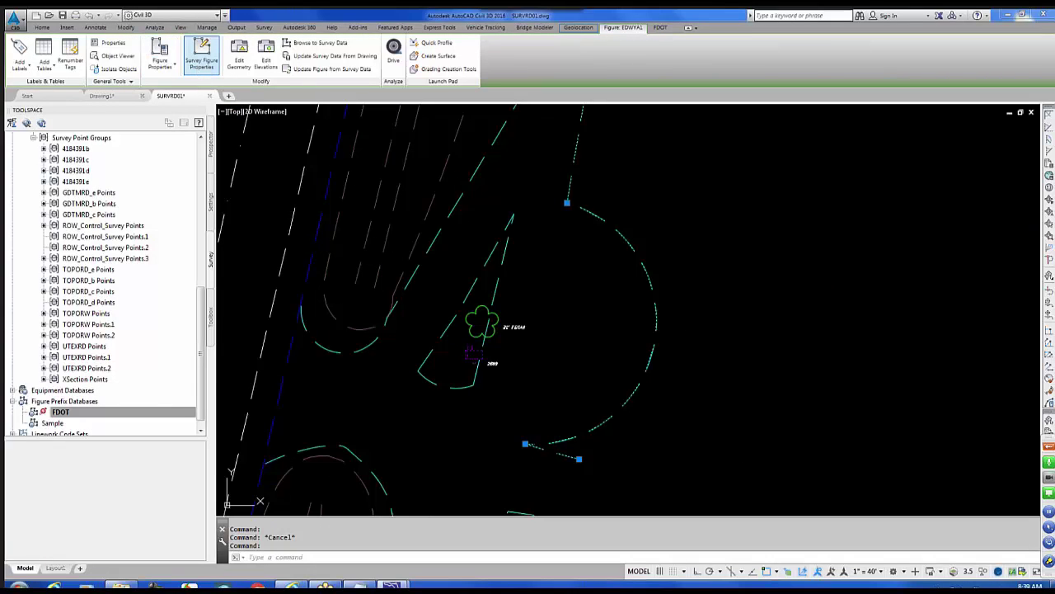
left_click(201, 56)
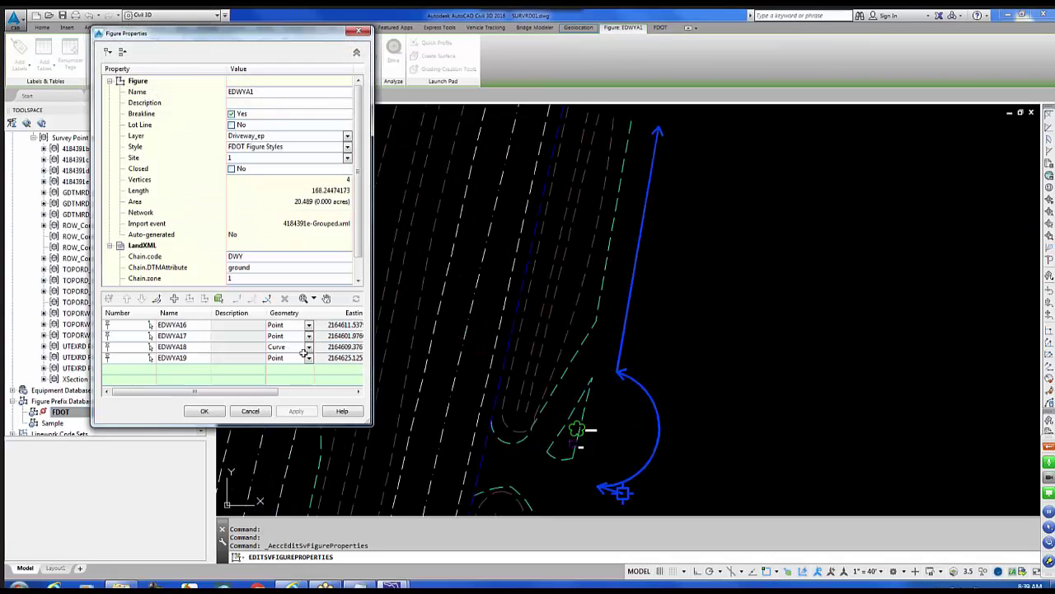
left_click(311, 348)
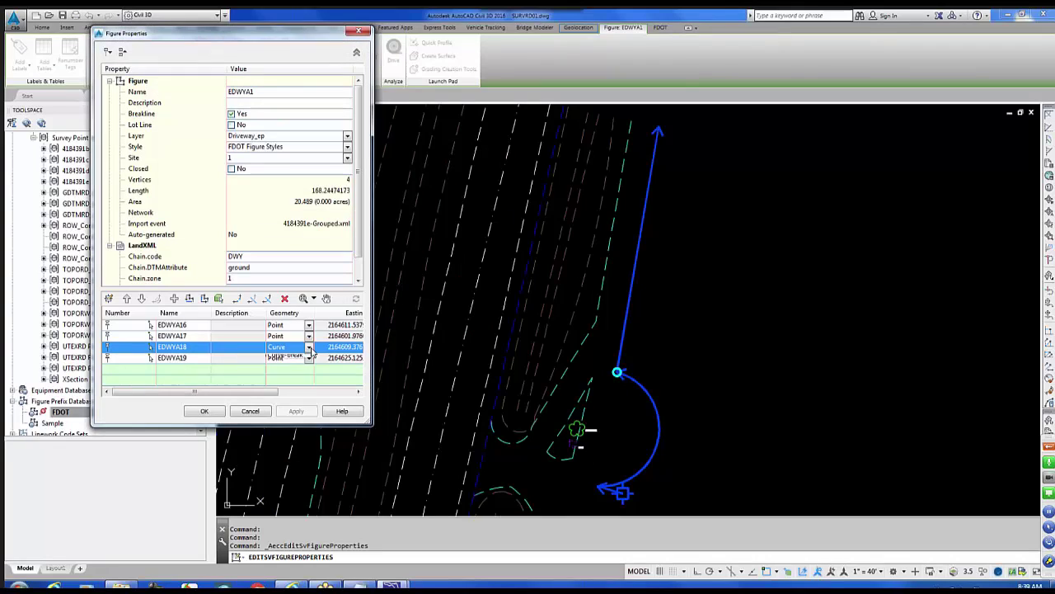
left_click(309, 347)
left_click(284, 357)
left_click(296, 410)
left_click(213, 416)
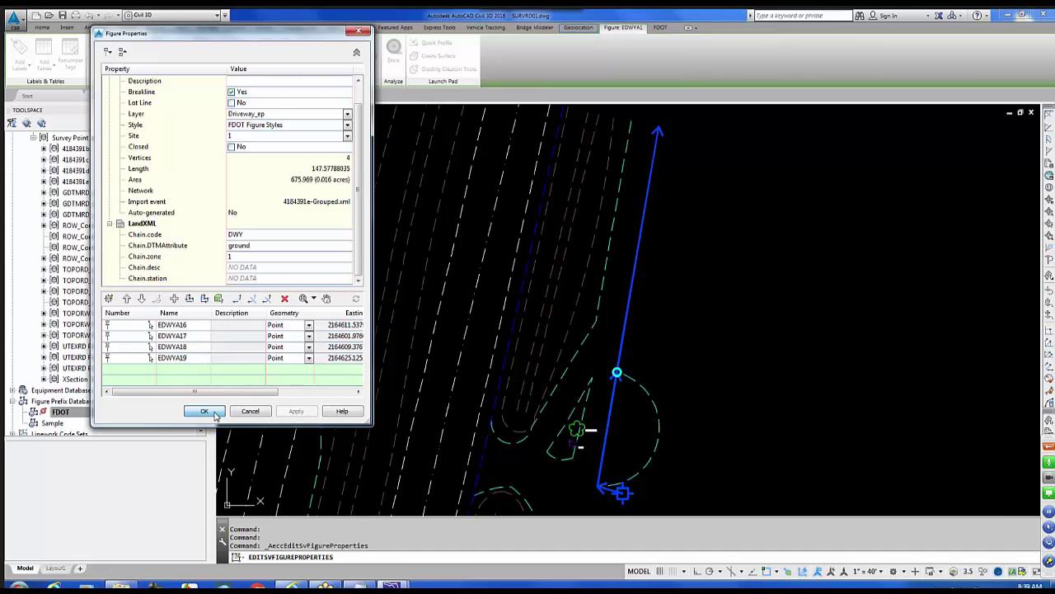
key("Escape")
Step: Straighten the orange curved fence figure by setting its vertex CFNC13 to Point geometry in the survey figure properties
scroll(692, 404, "down", 5)
middle_click_drag(696, 441, 644, 297)
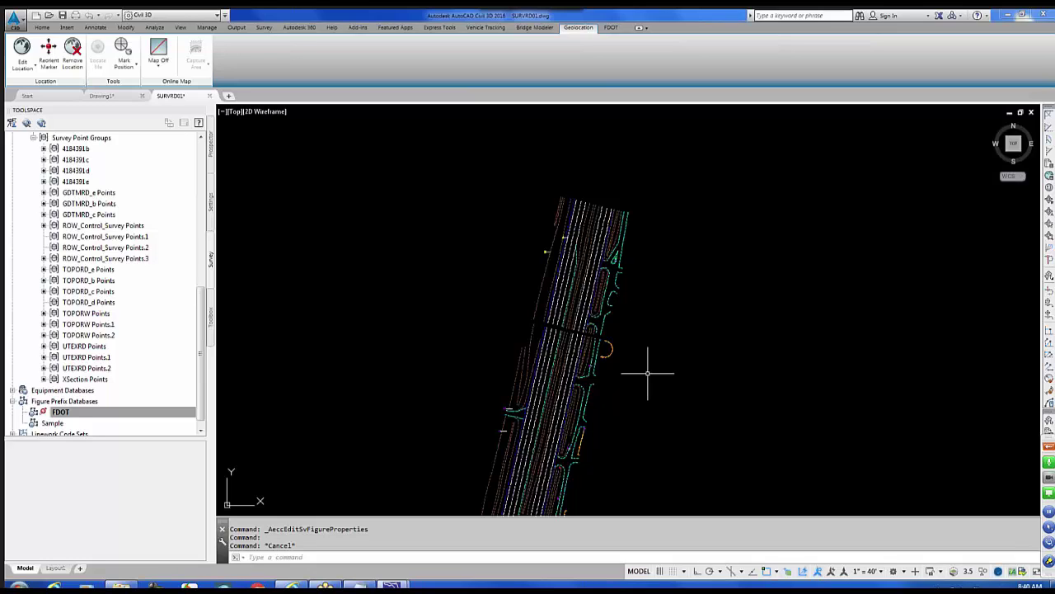
scroll(614, 360, "up", 4)
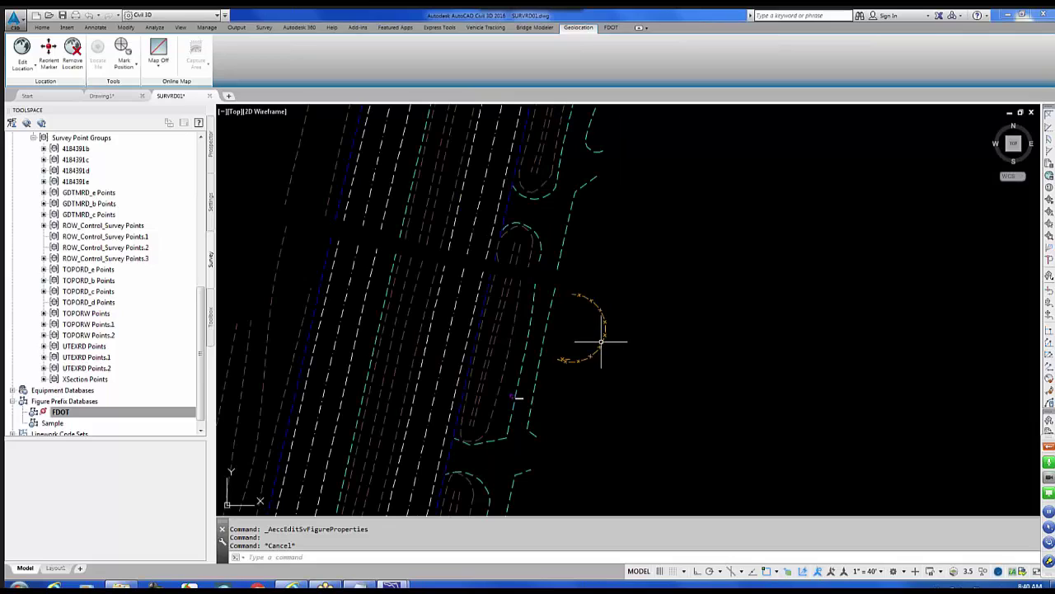
mouse_move(603, 341)
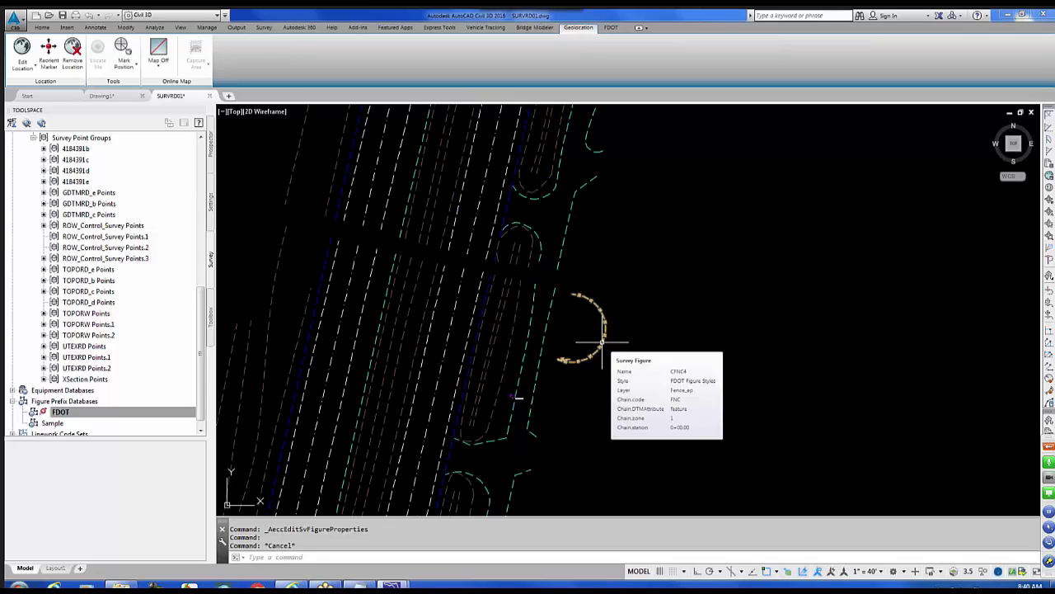
left_click(603, 341)
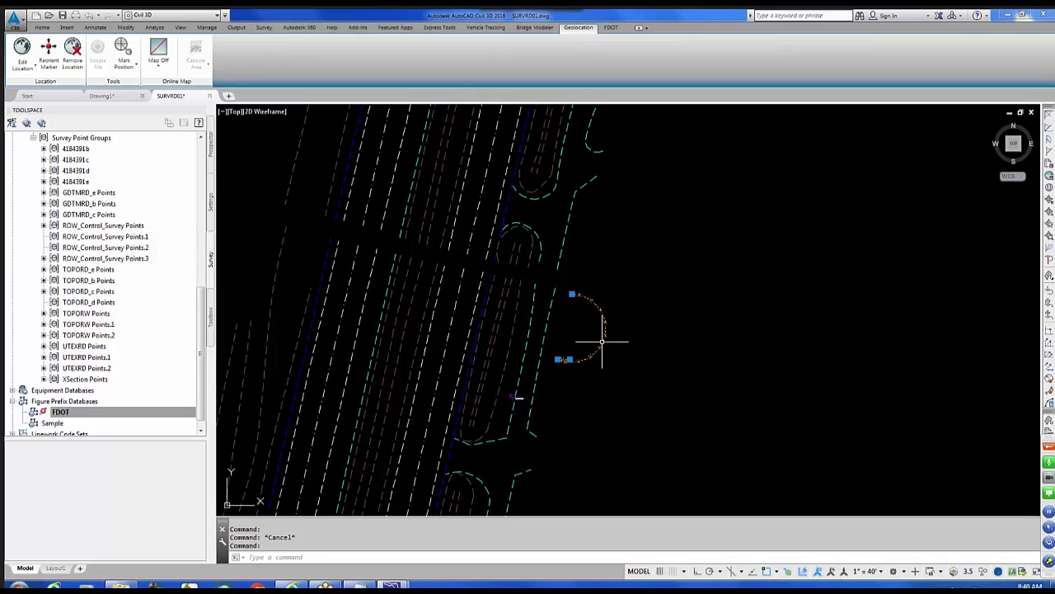
left_click(206, 68)
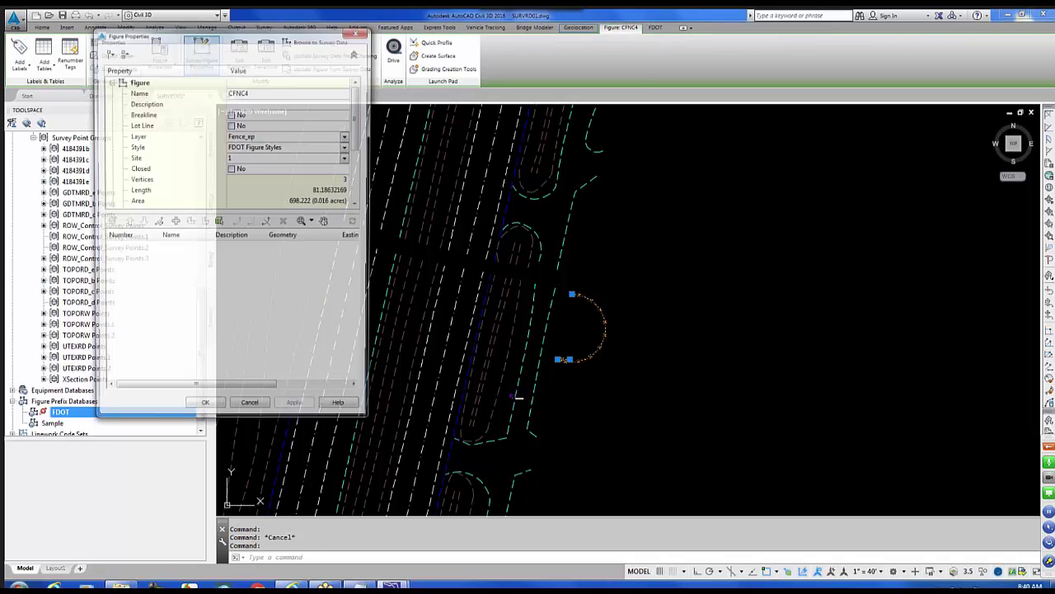
left_click(307, 350)
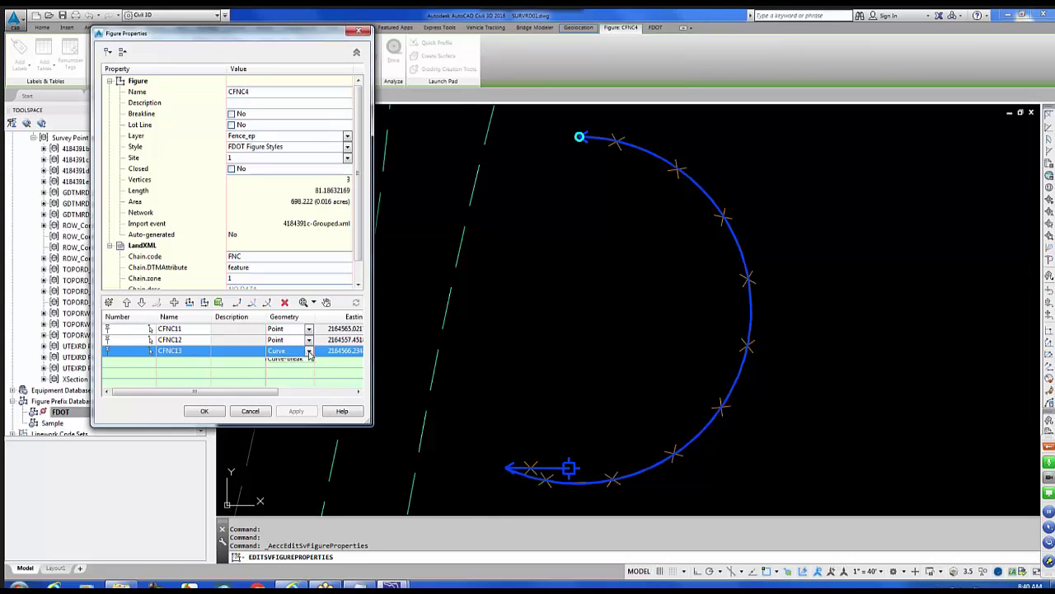
left_click(308, 351)
left_click(284, 361)
left_click(296, 411)
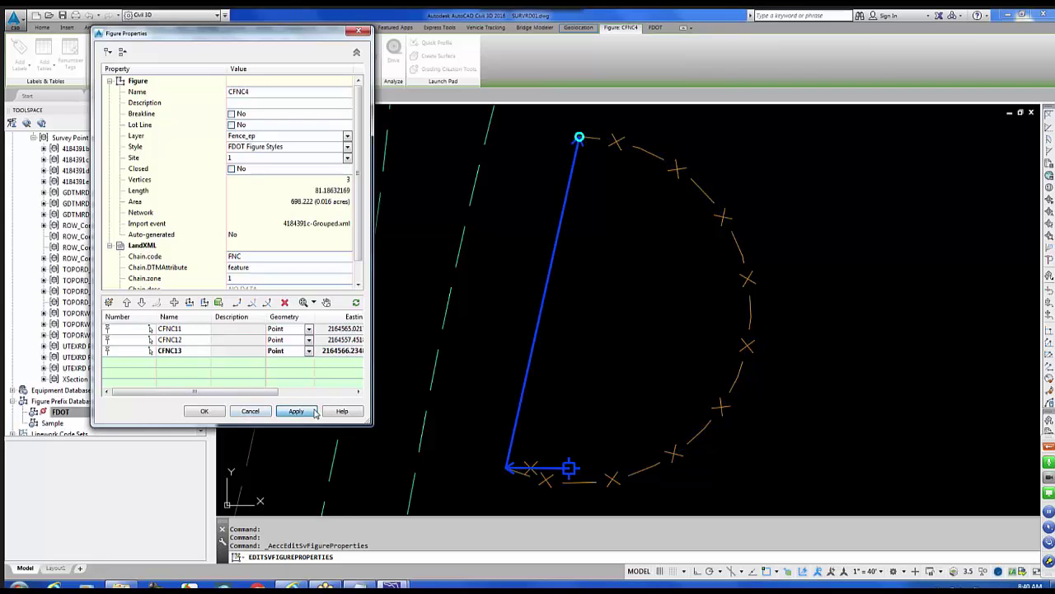
left_click(202, 412)
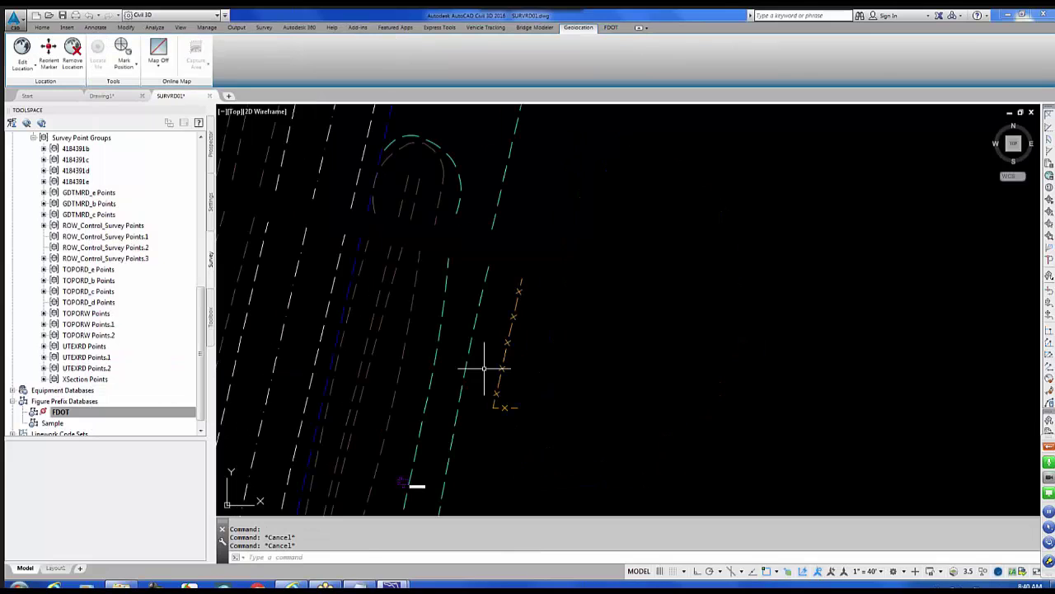
Step: Open the survey figure properties of asphalt pavement figure EAPB2 at the roadway gap and check which locations its first four vertices mark
scroll(495, 363, "down", 4)
middle_click_drag(415, 342, 626, 381)
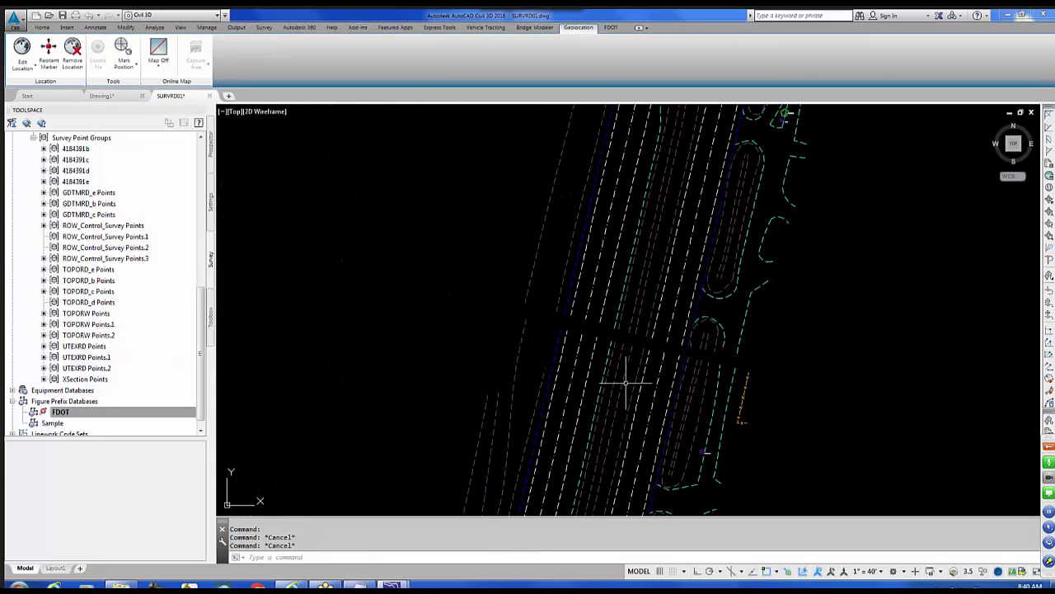
scroll(574, 453, "up", 3)
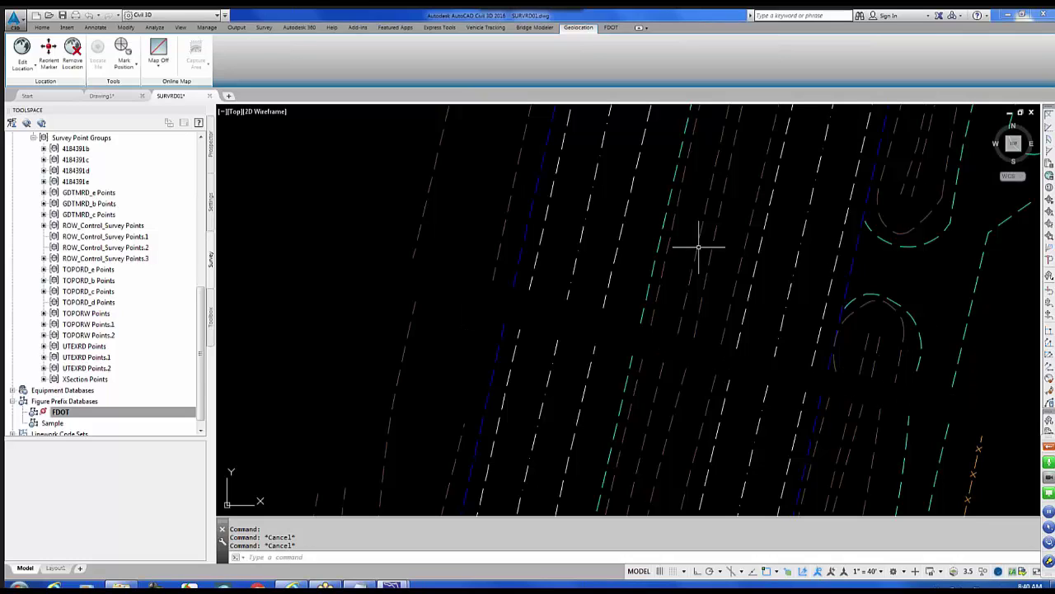
left_click(610, 276)
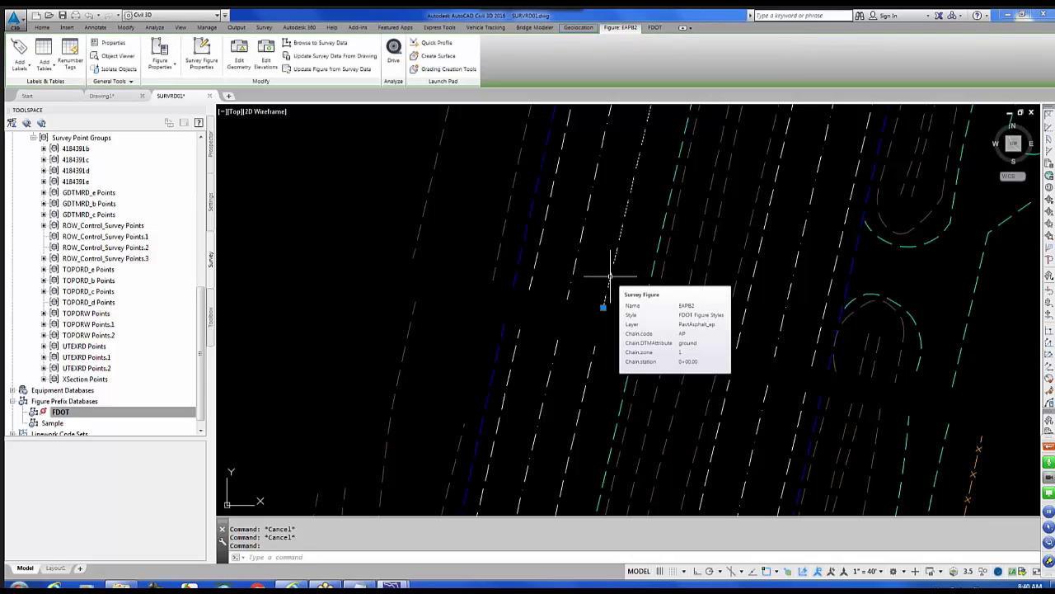
left_click(202, 59)
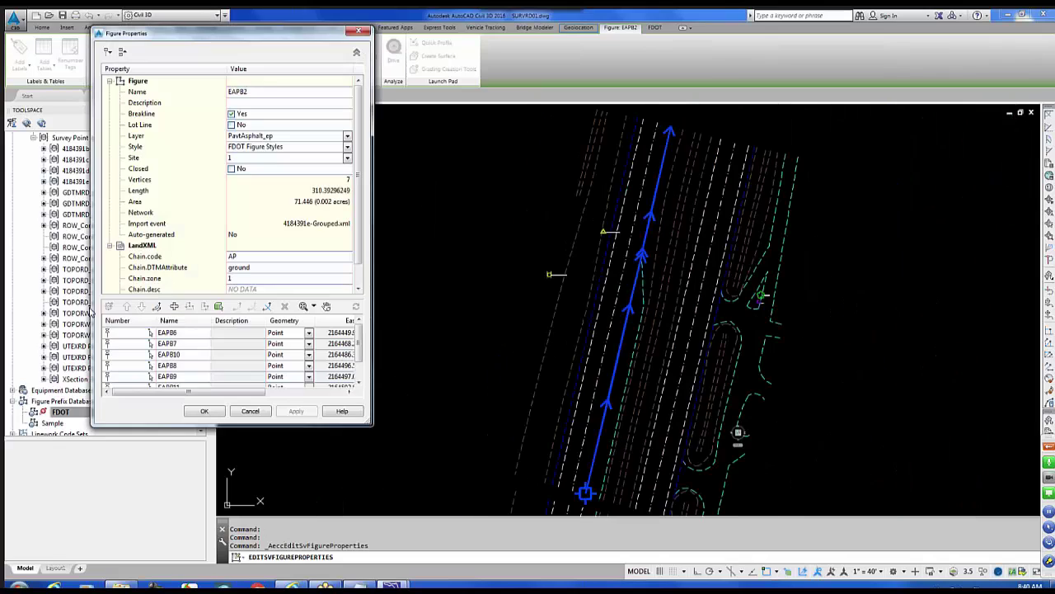
left_click(169, 333)
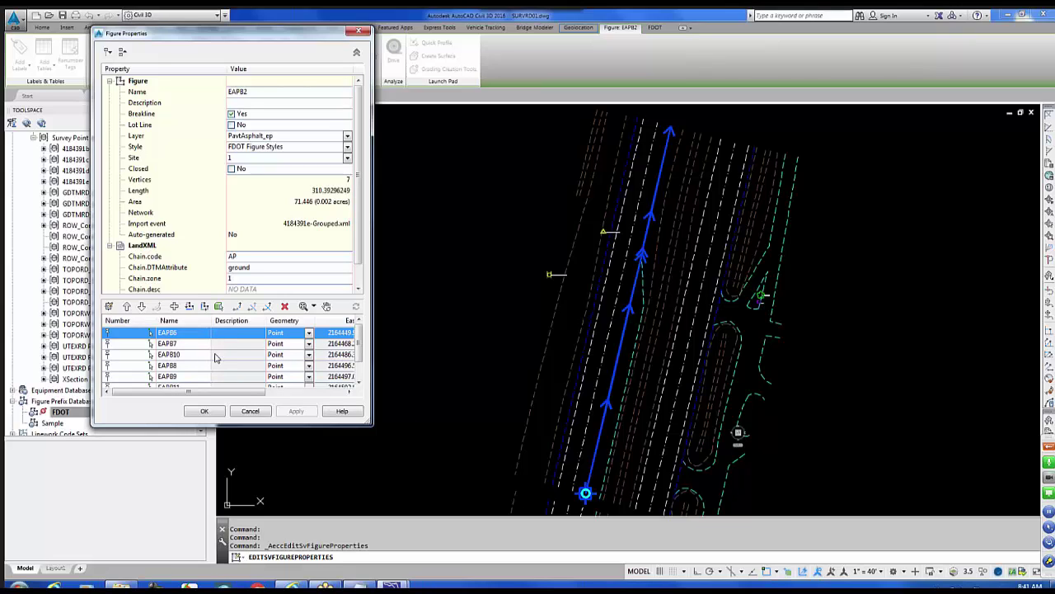
left_click(169, 343)
left_click(176, 354)
left_click(176, 365)
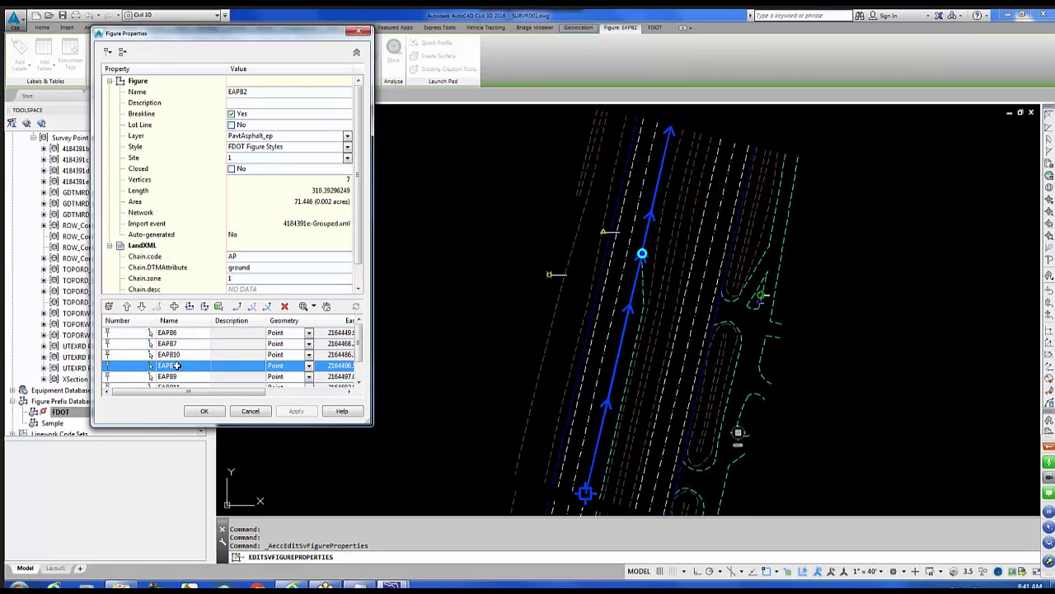
Step: Insert a vertex before EAPB6 and place it on the endpoint of the adjoining pavement figure across the gap
left_click(162, 333)
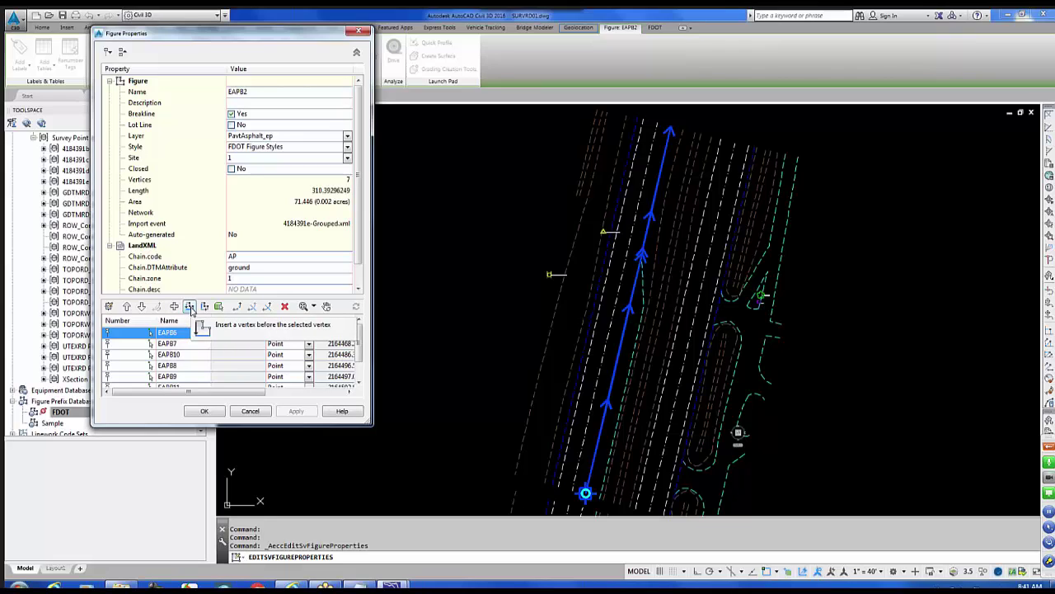
left_click(189, 307)
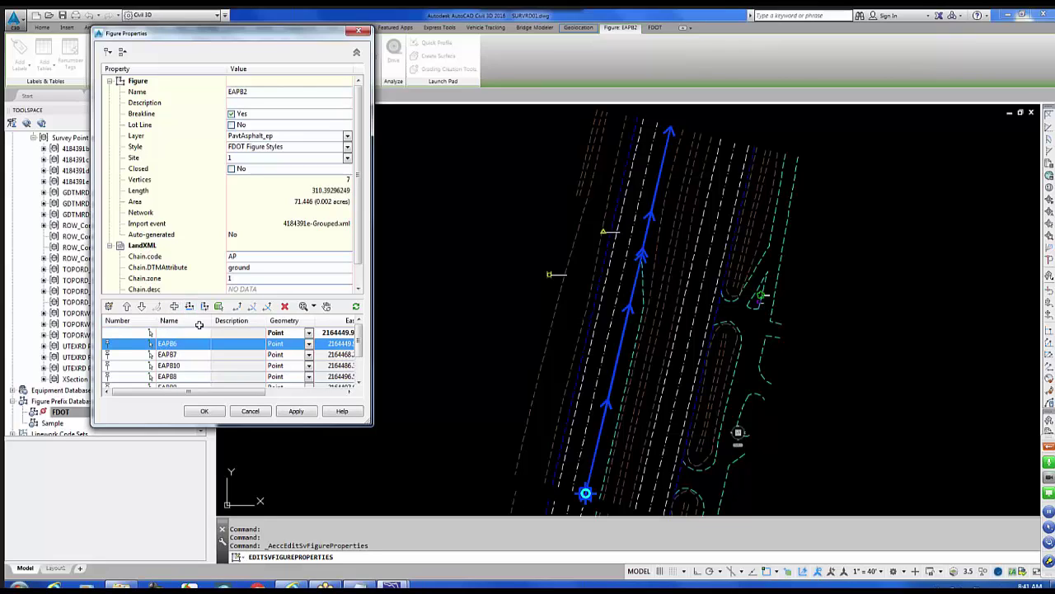
left_click(152, 334)
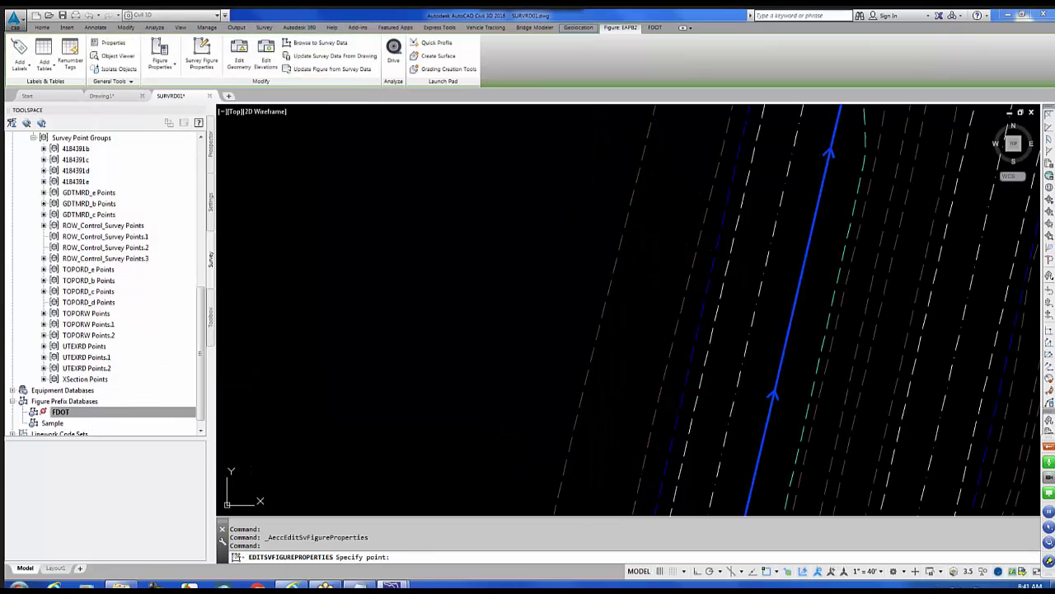
middle_click_drag(558, 429, 573, 335)
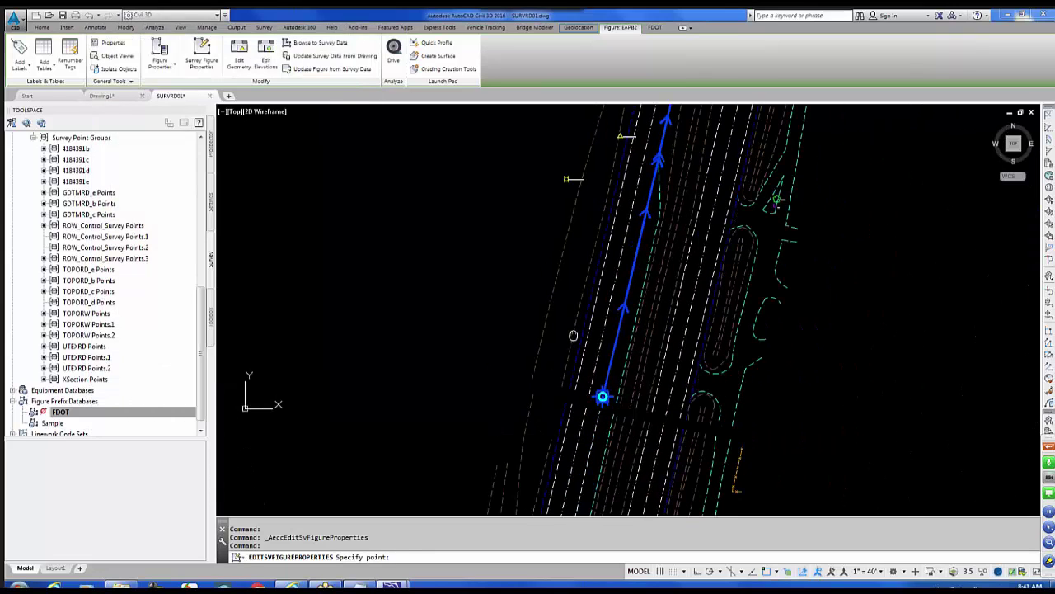
scroll(573, 336, "up", 5)
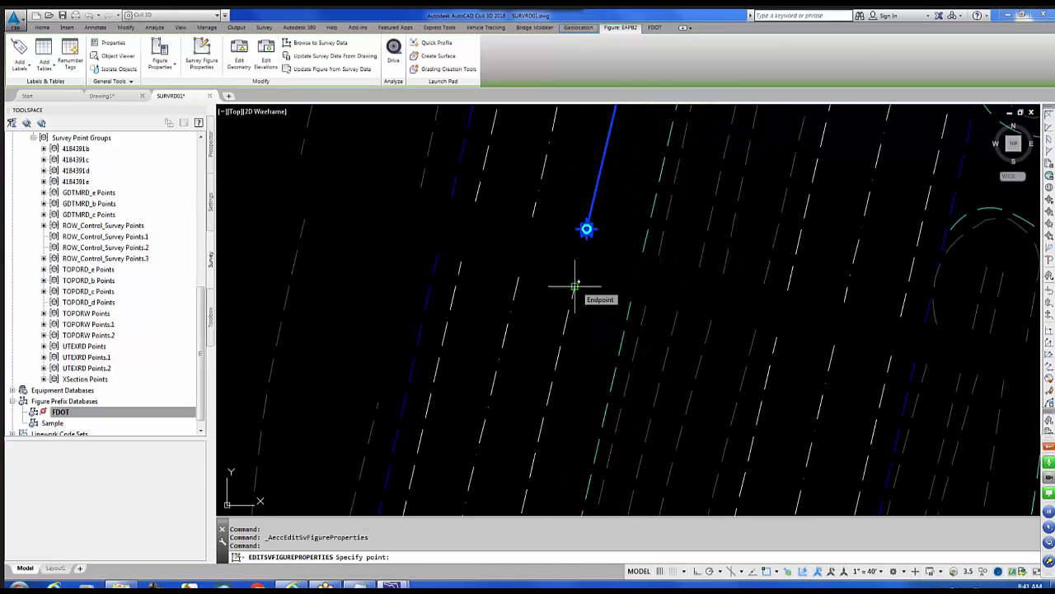
left_click(575, 286)
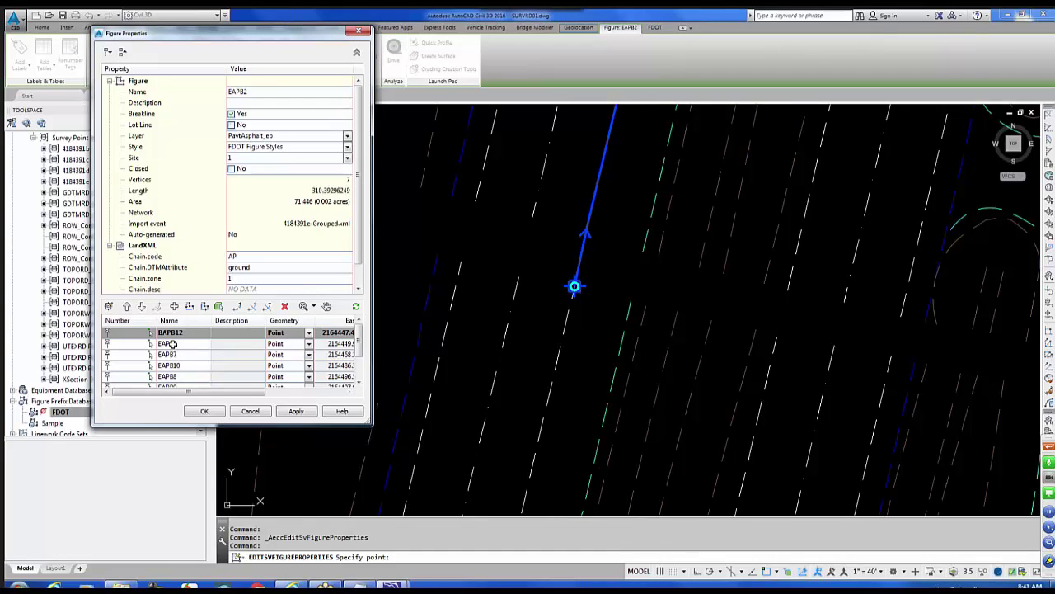
Step: Check the new vertex's coordinates and elevation, then apply the change to figure EAPB2 and close its properties
mouse_move(183, 352)
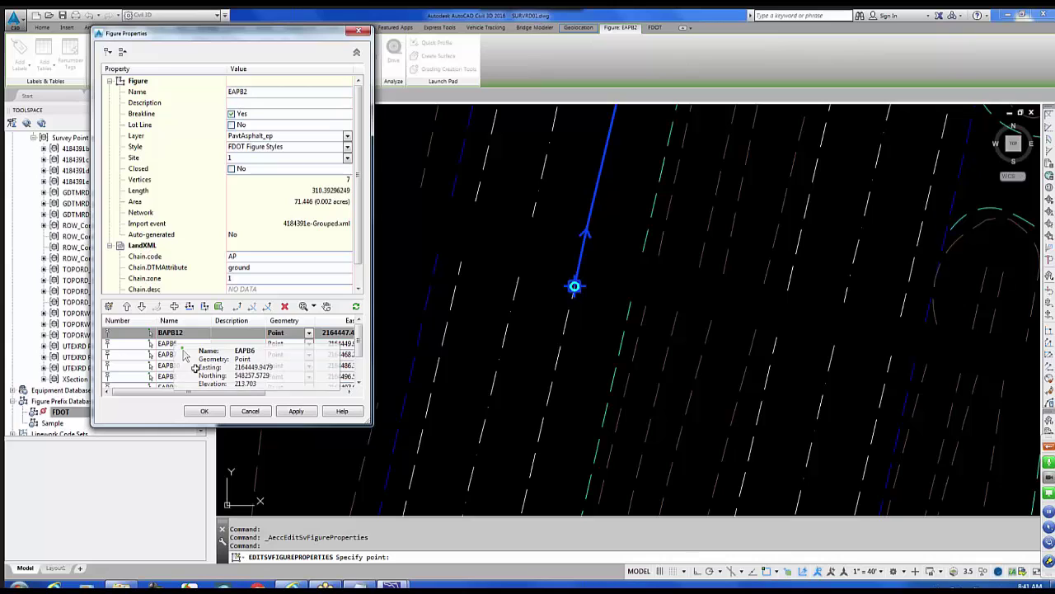
left_click_drag(195, 391, 295, 396)
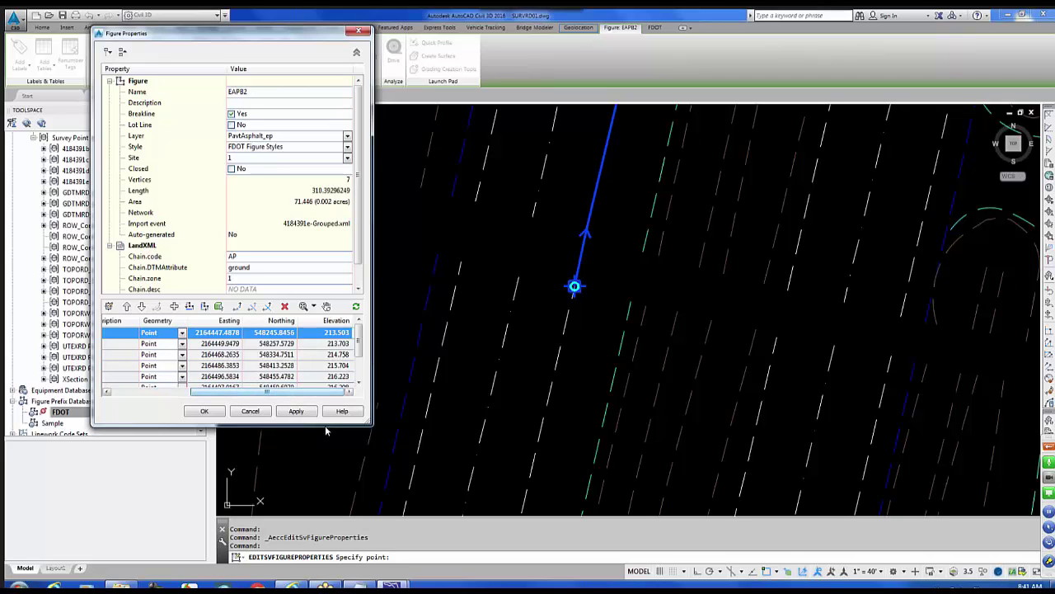
left_click(296, 411)
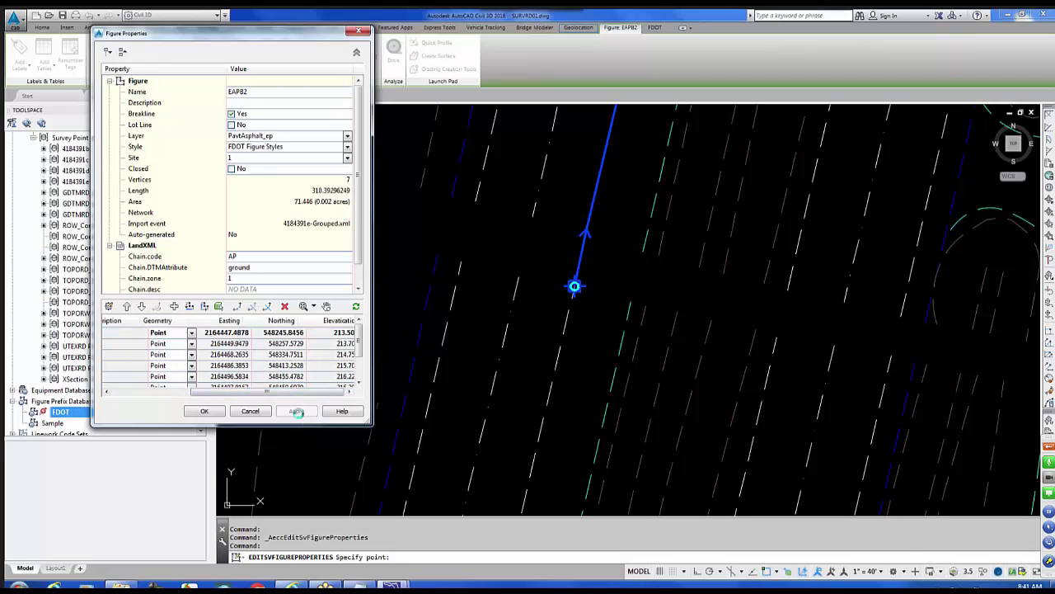
left_click(207, 411)
key("Escape")
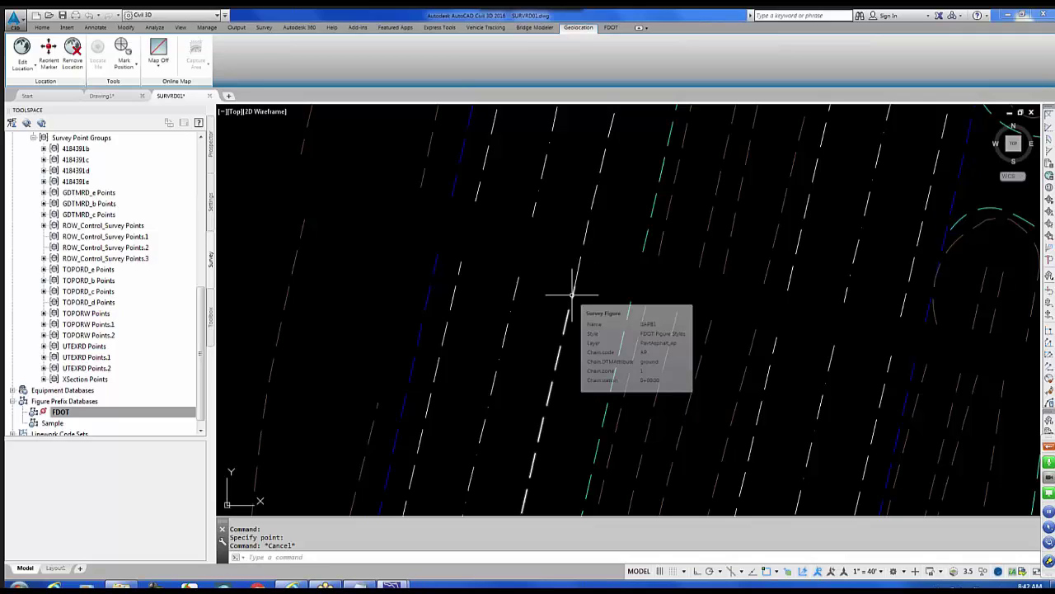
Step: Open the survey figure properties of the green figure EMPA1 beside the gap and insert a vertex before its first vertex
left_click(647, 246)
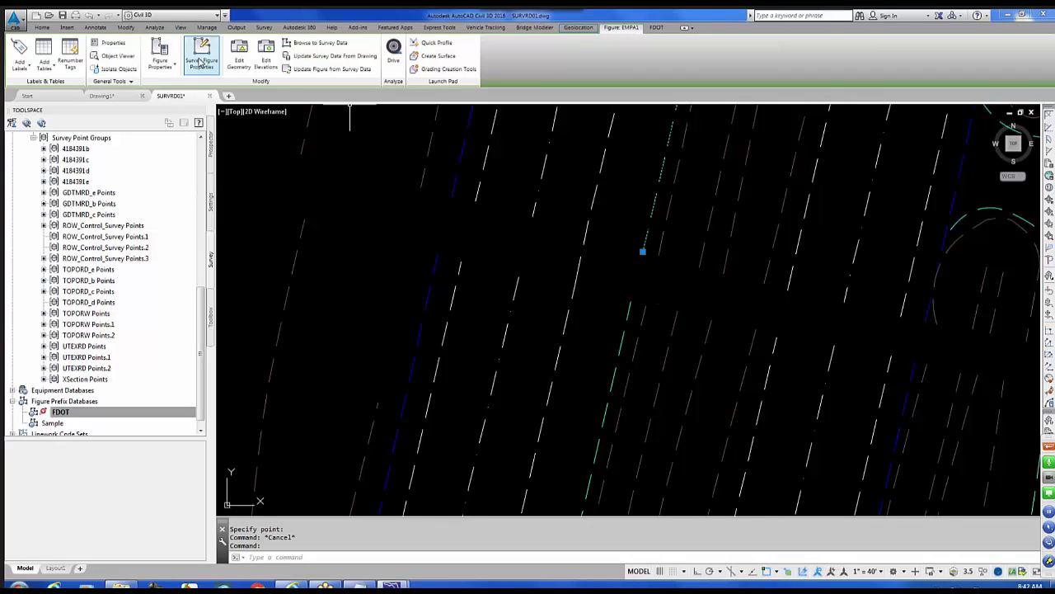
left_click(200, 62)
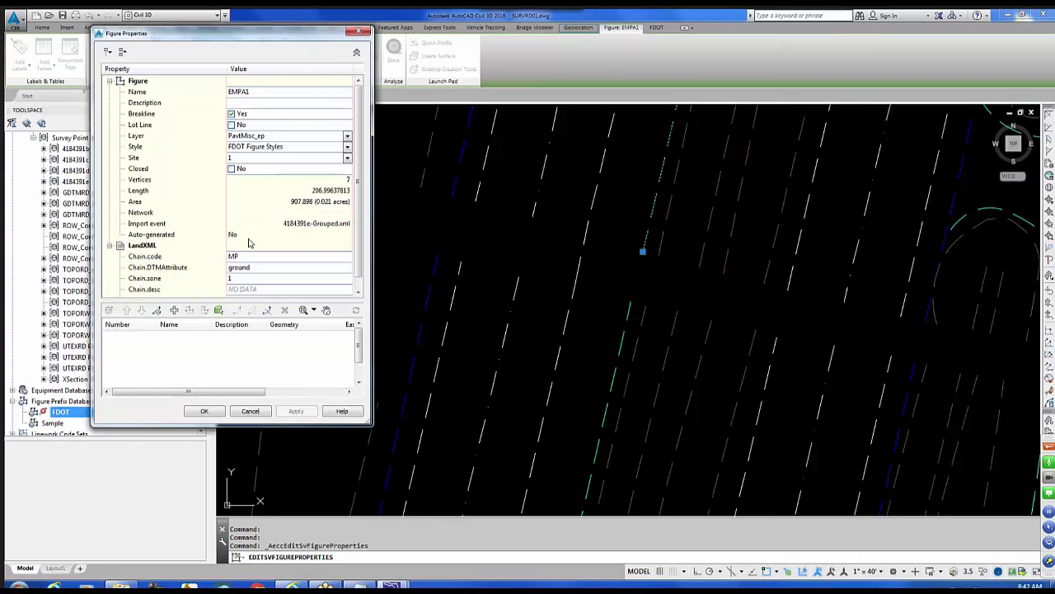
left_click(122, 337)
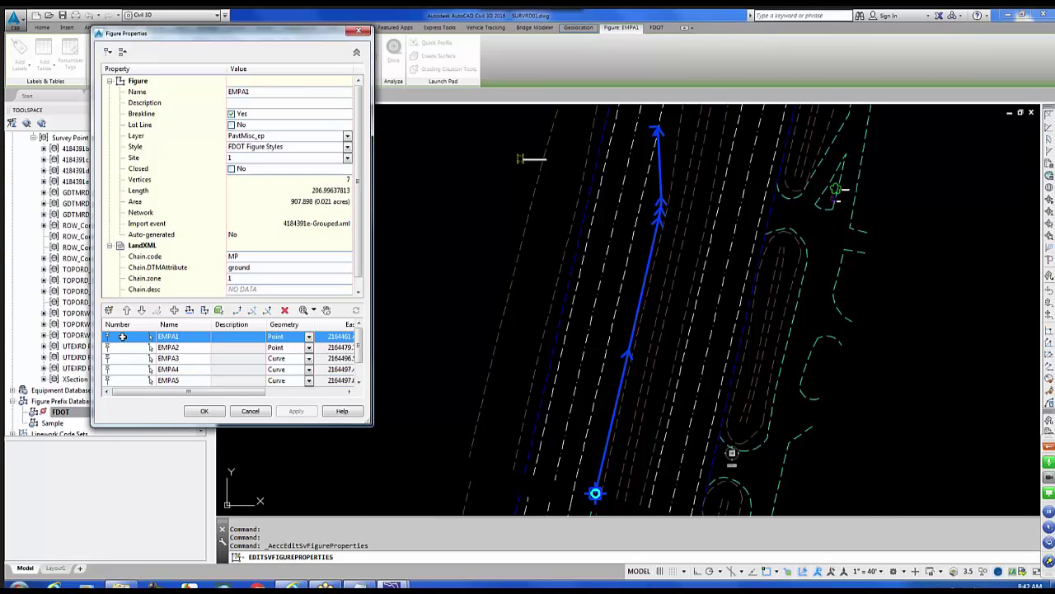
left_click(189, 311)
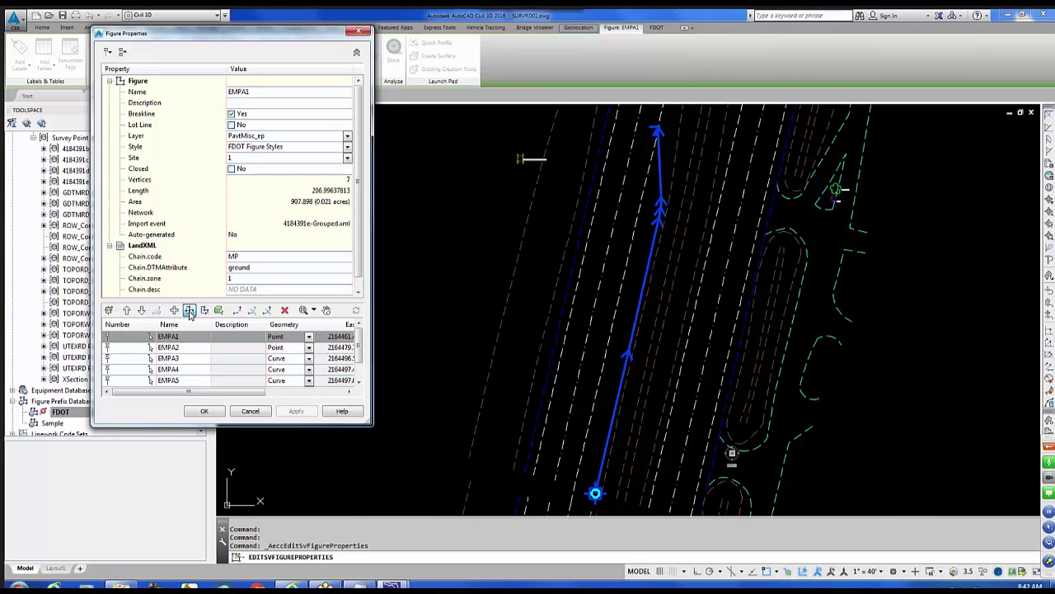
Step: Place the new vertex on the endpoint of the green figure across the gap and apply the change to EMPA1
left_click(153, 338)
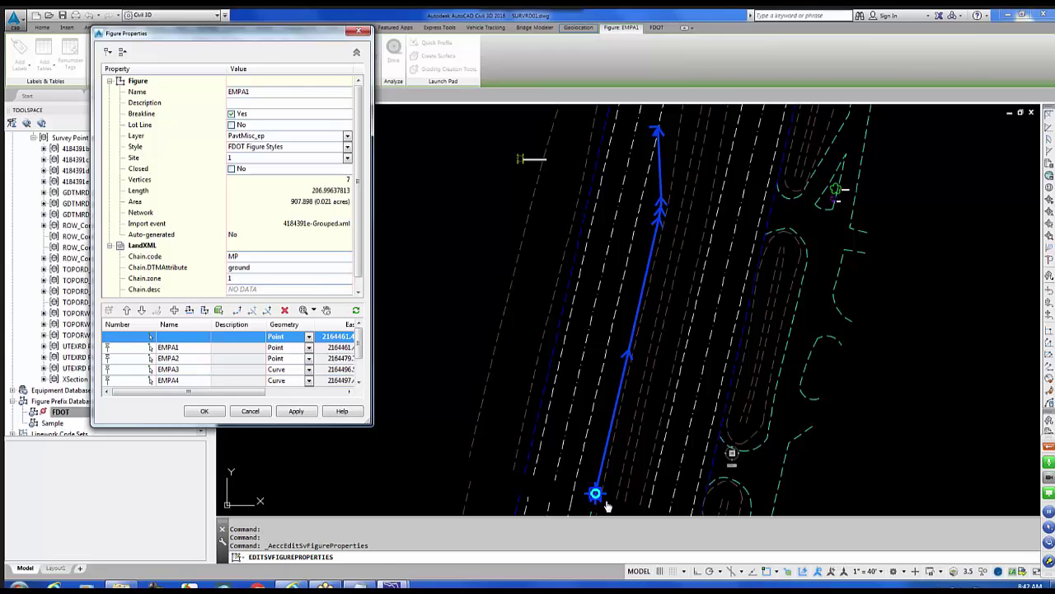
middle_click_drag(614, 499, 643, 301)
scroll(612, 321, "up", 4)
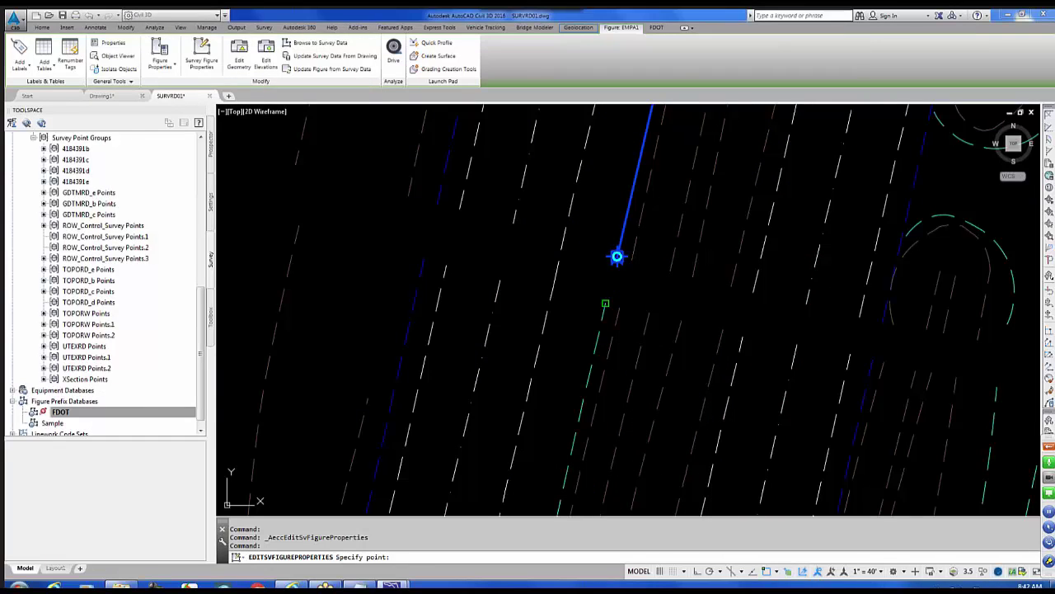
left_click(606, 304)
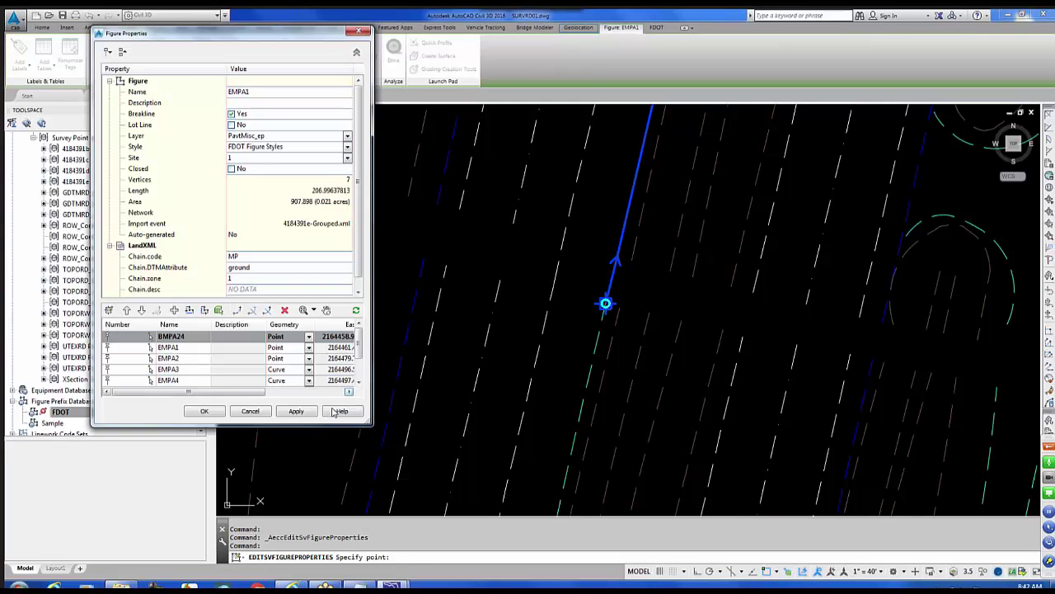
left_click(297, 411)
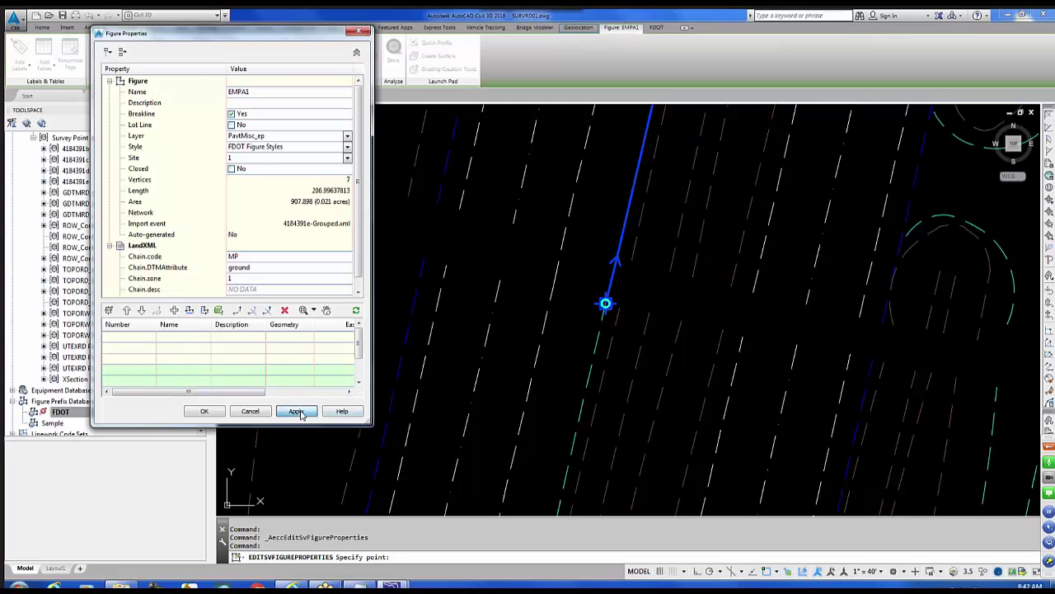
left_click(206, 412)
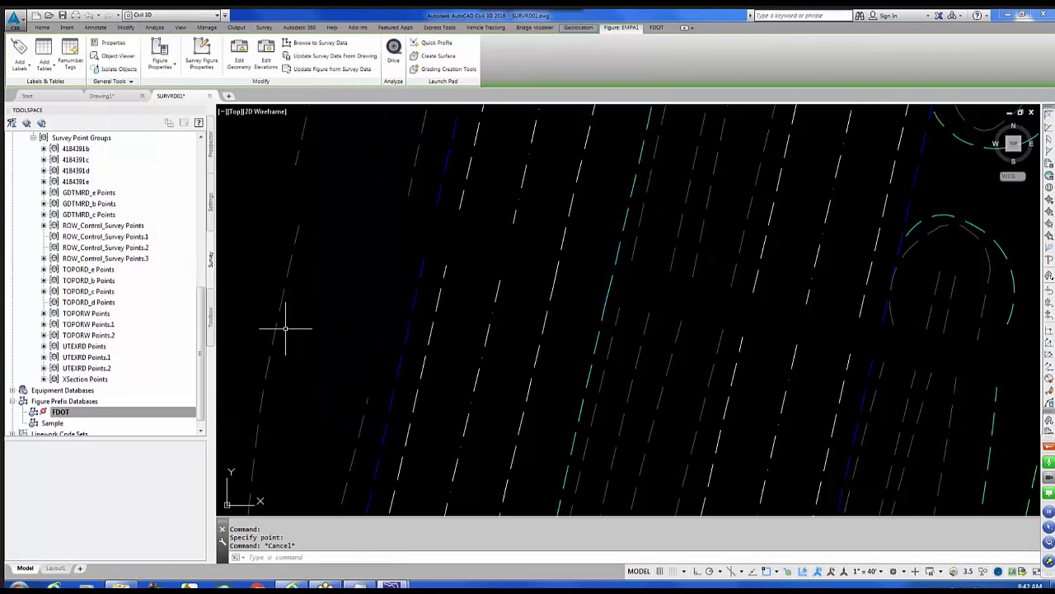
key("Escape")
Step: Start creating breaklines from the GDTMRD Chains figure group in the survey database
scroll(693, 313, "down", 3)
scroll(693, 313, "down", 4)
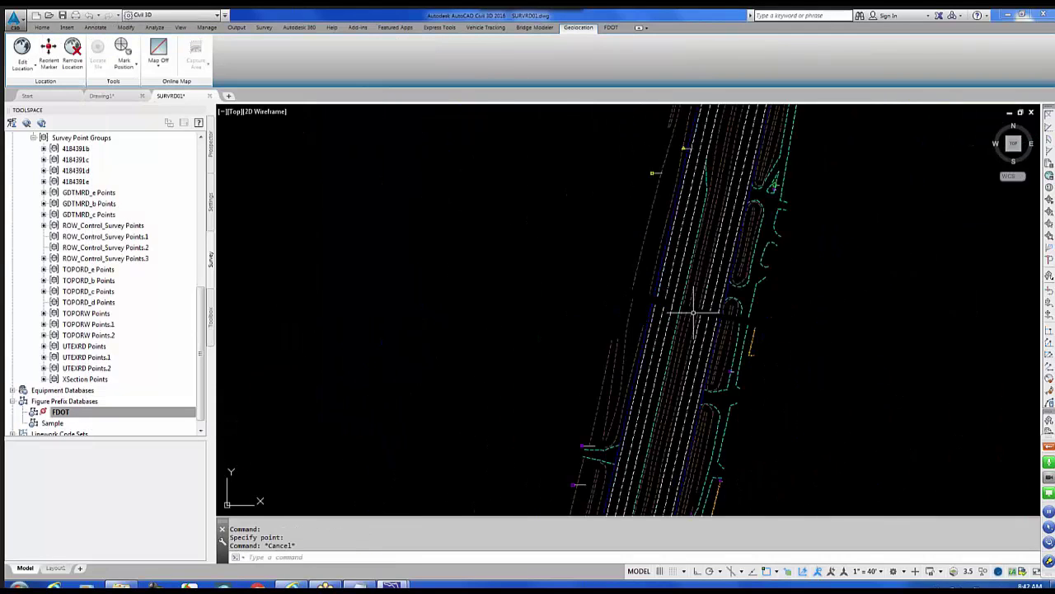
middle_click_drag(772, 313, 653, 382)
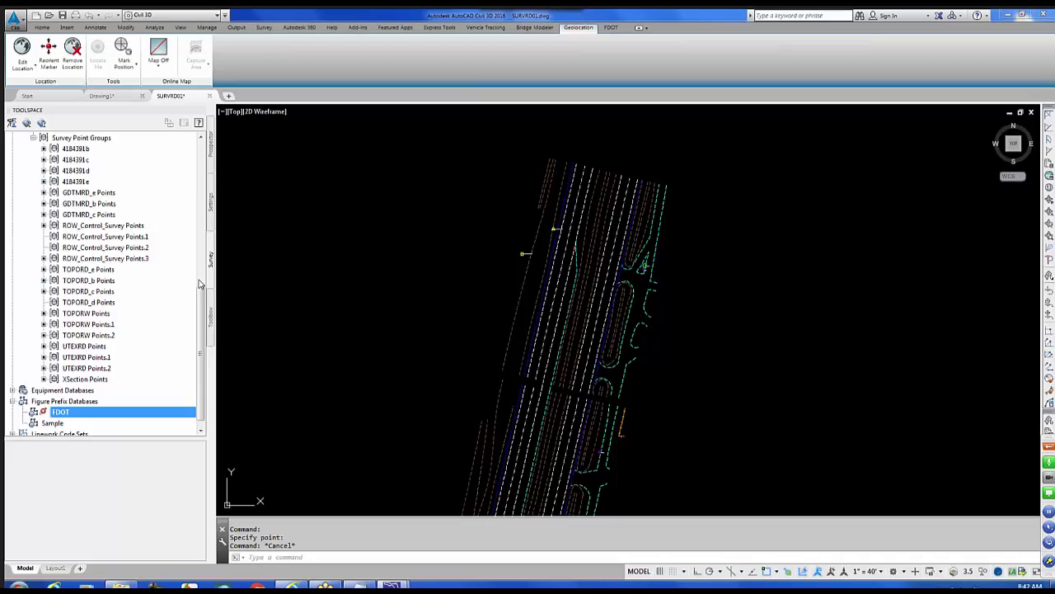
left_click_drag(201, 296, 209, 254)
scroll(71, 245, "up", 6)
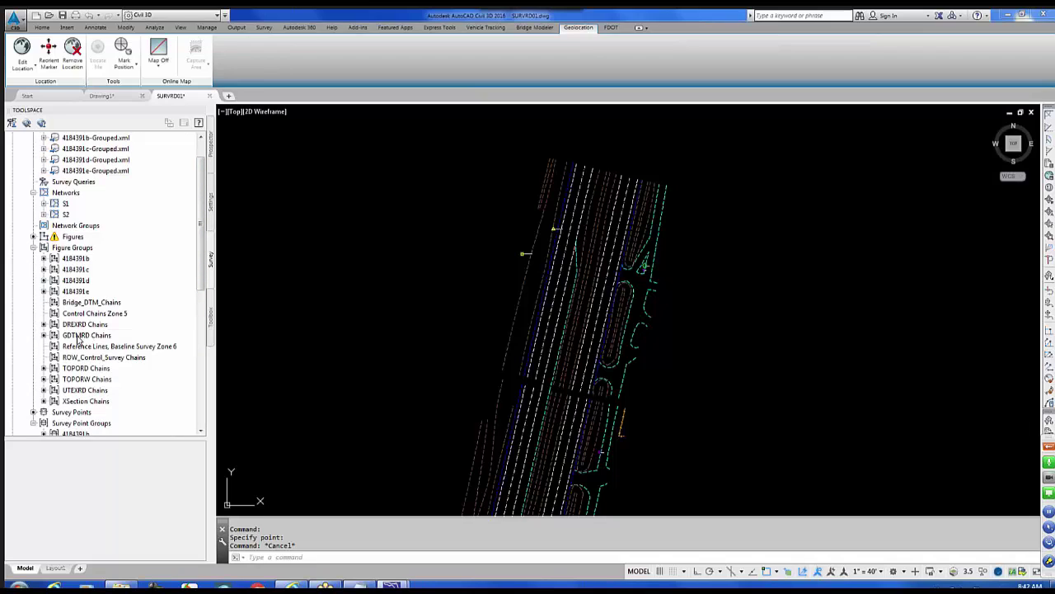
left_click(82, 337)
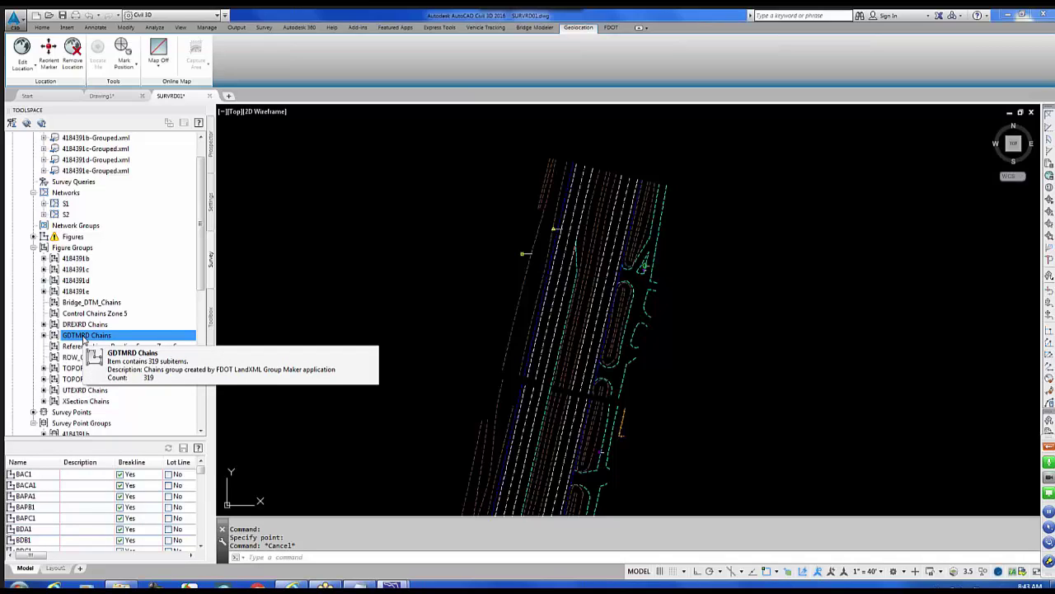
right_click(79, 337)
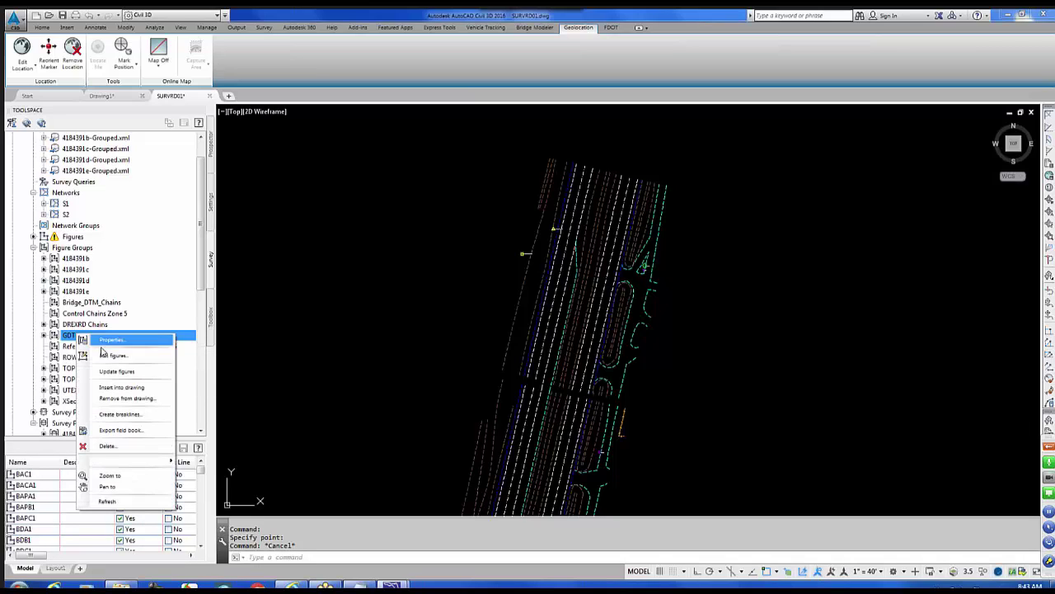
left_click(125, 420)
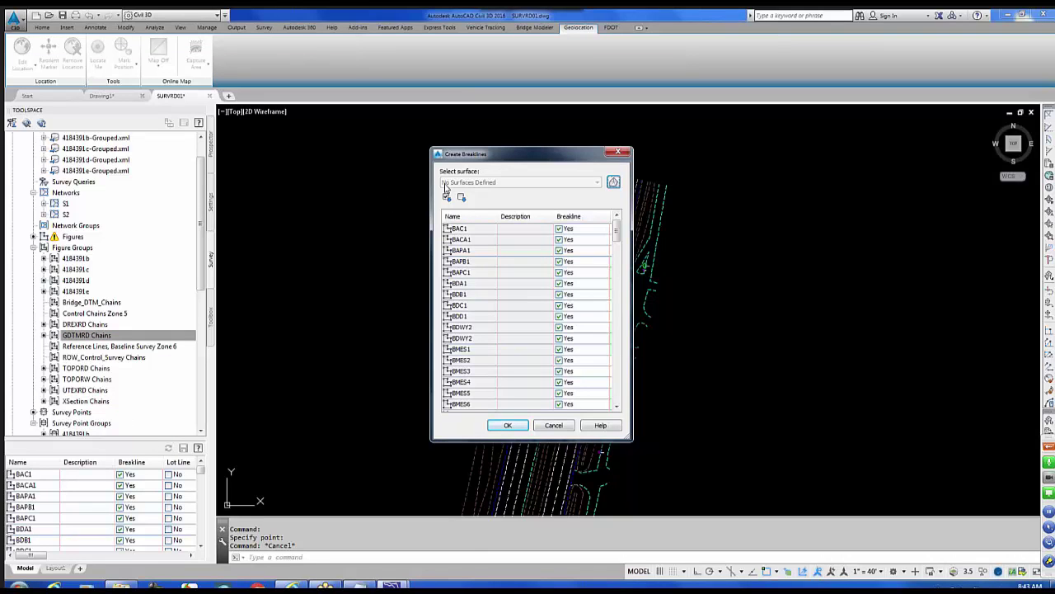
left_click_drag(494, 158, 379, 145)
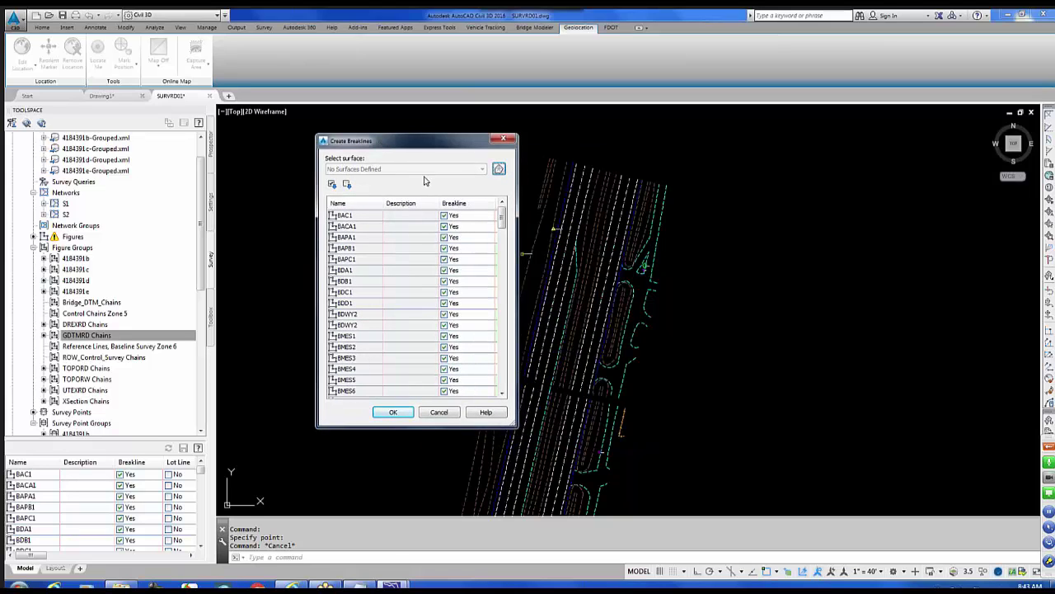
Step: Create a new TIN surface named Existing-SR57 as the target surface for the breaklines
left_click(499, 170)
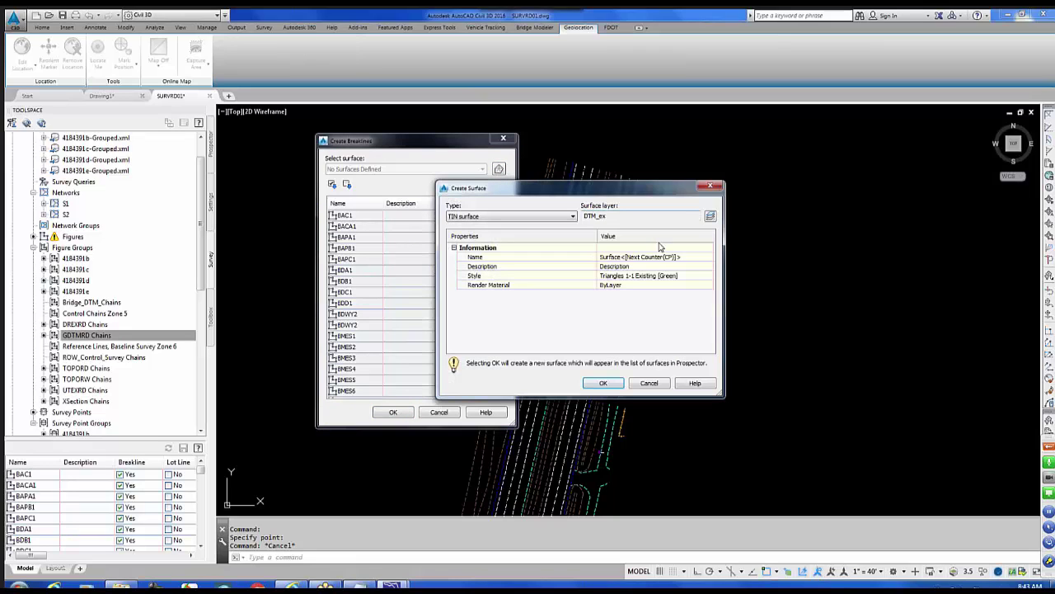
left_click(638, 257)
type("Existing")
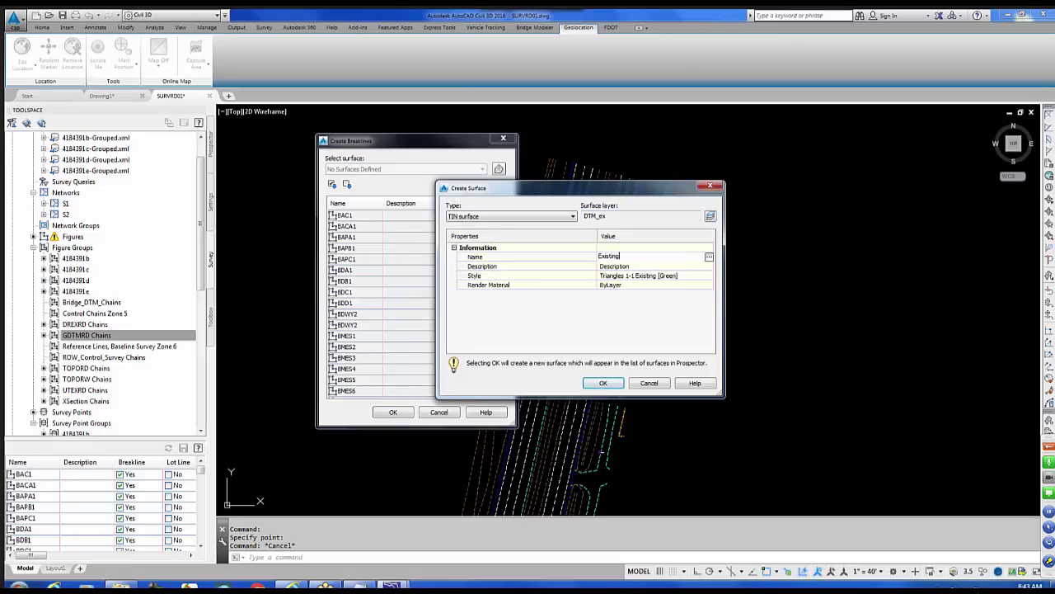
type("-SR57")
left_click(607, 383)
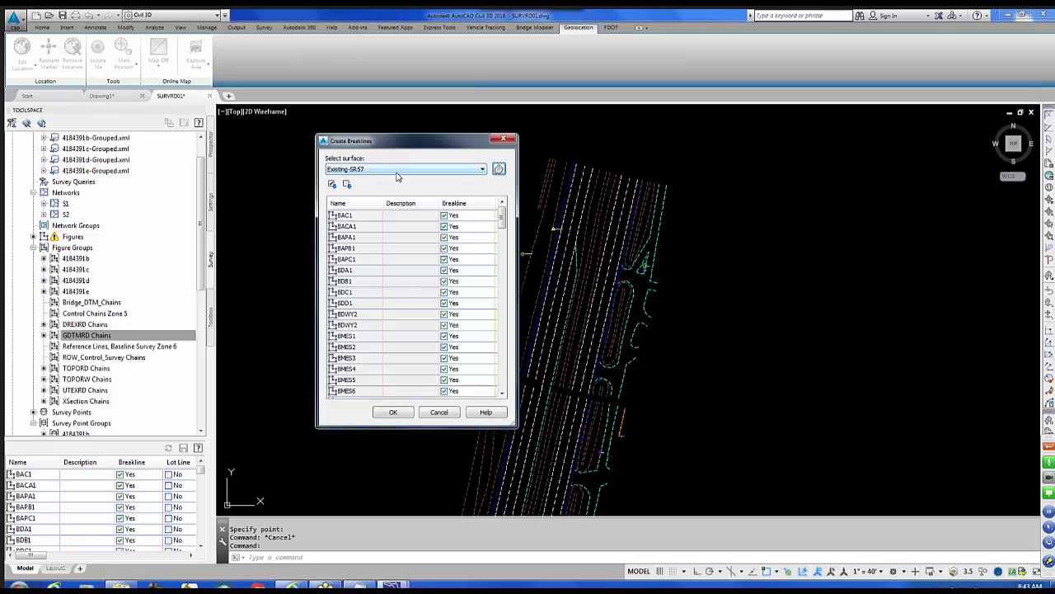
Step: Add all the GDTMRD chain figures to the Existing-SR57 surface as Standard breaklines
left_click(393, 415)
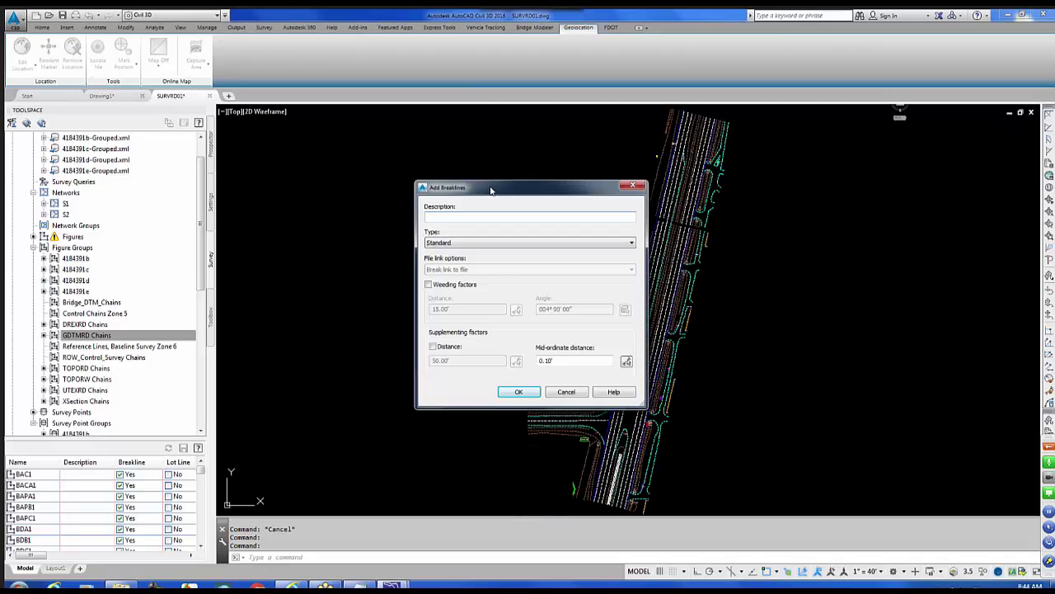
left_click_drag(363, 153, 338, 148)
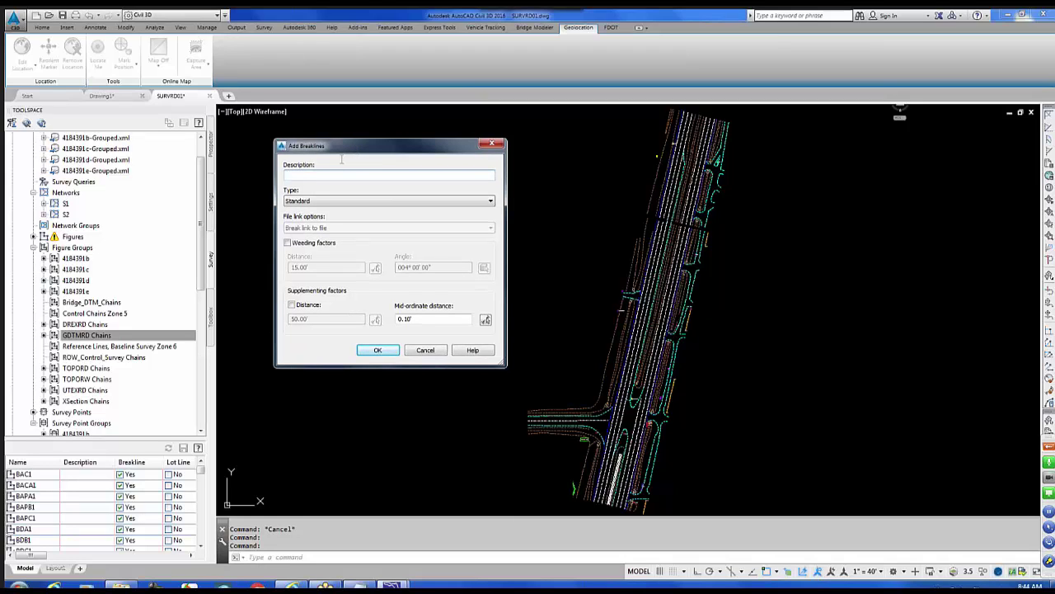
left_click(322, 203)
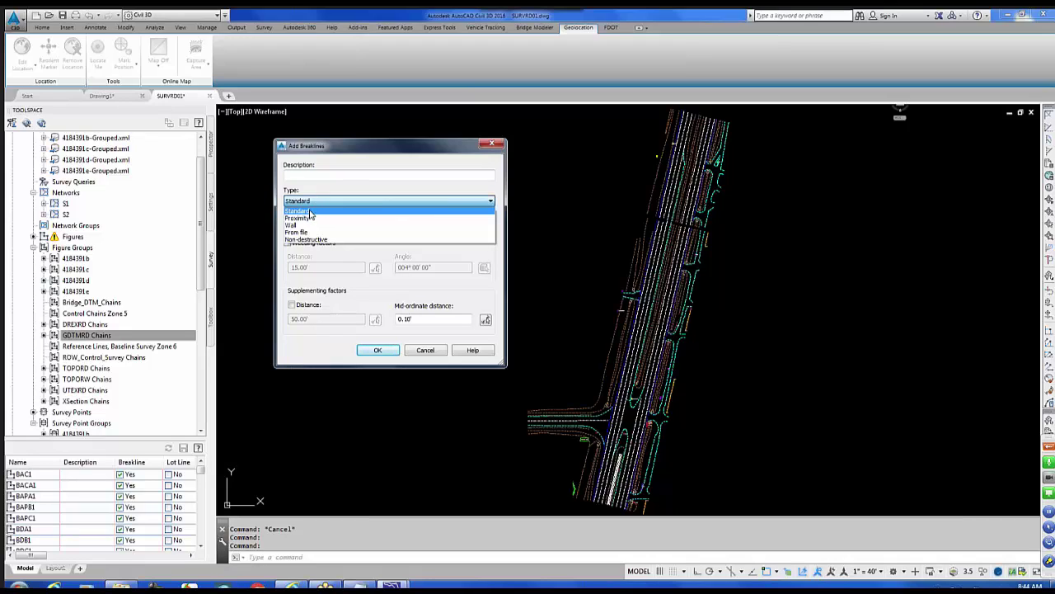
left_click(312, 211)
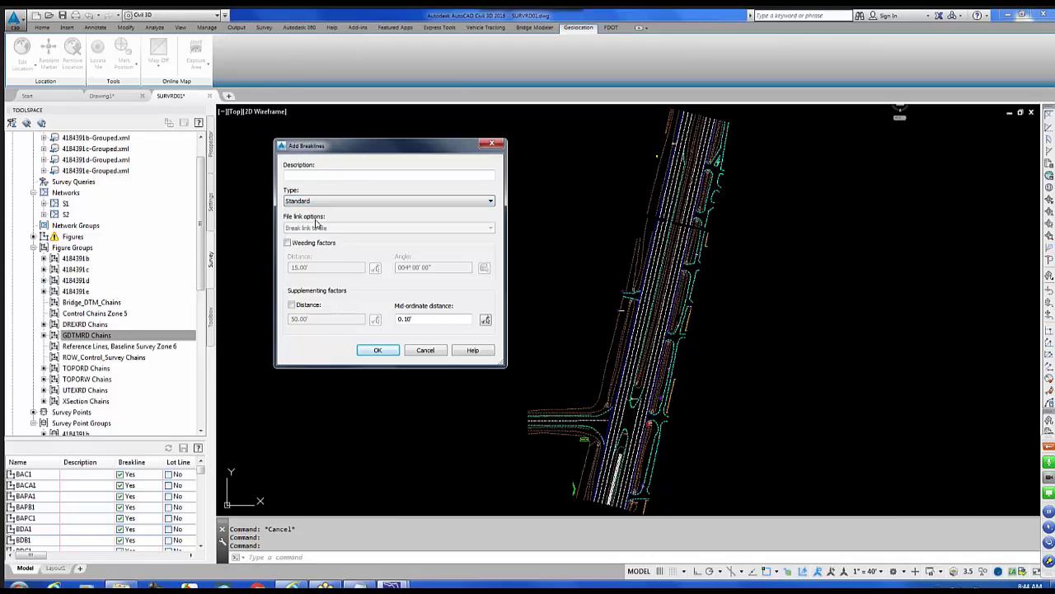
left_click(378, 351)
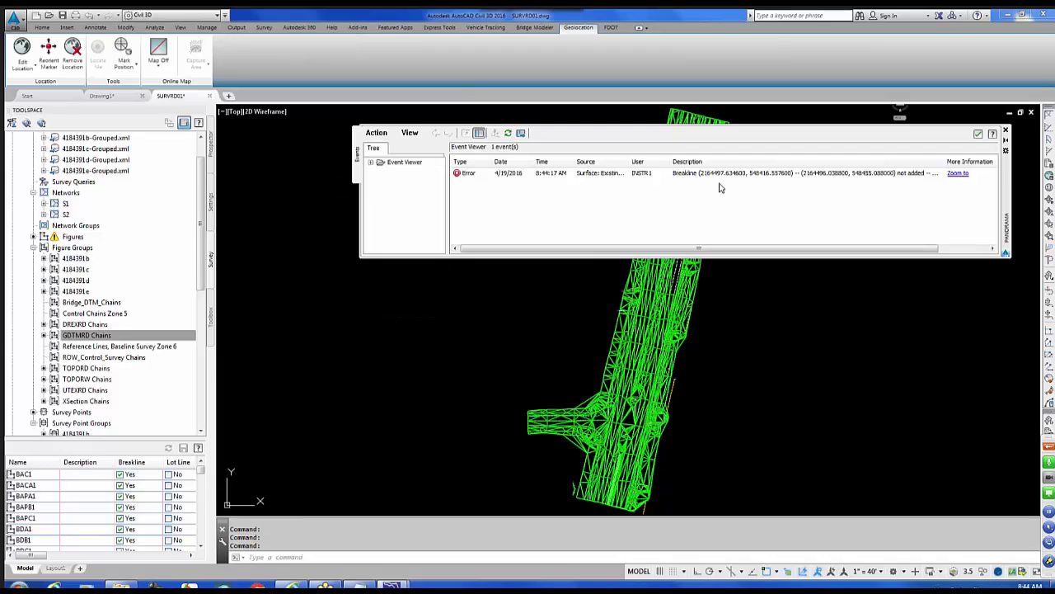
Step: Read the full description of the logged breakline event, clear all events and close the event viewer
left_click_drag(872, 247, 924, 247)
left_click_drag(888, 161, 951, 161)
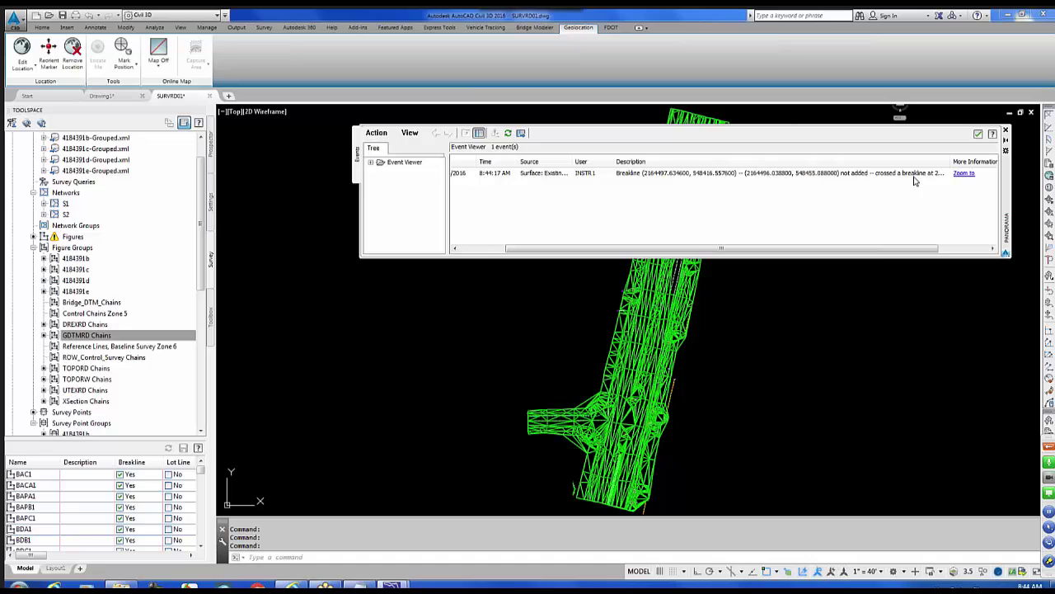
left_click_drag(772, 252, 718, 252)
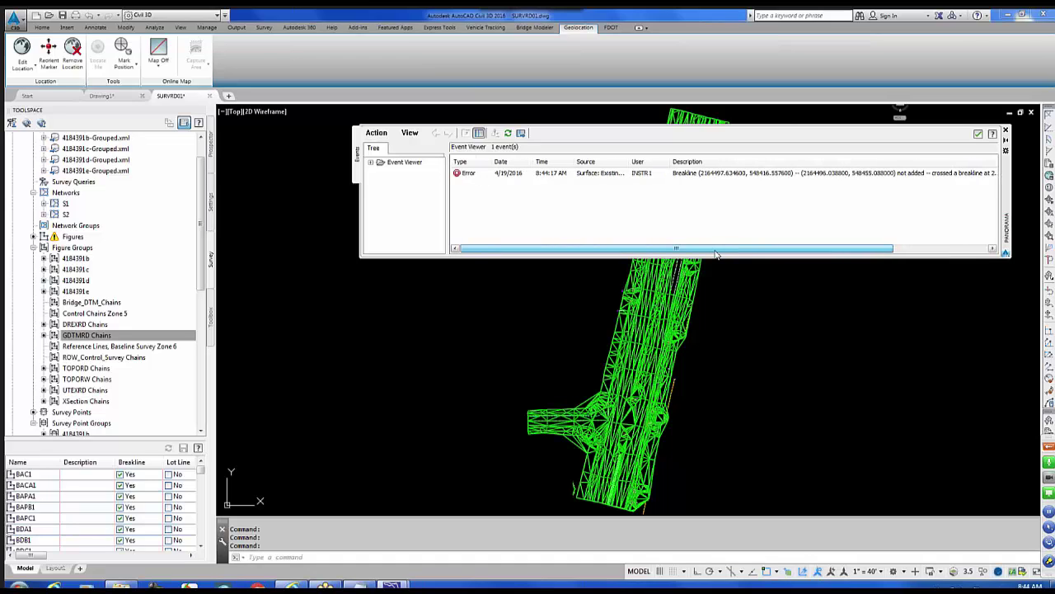
left_click(376, 132)
left_click(392, 172)
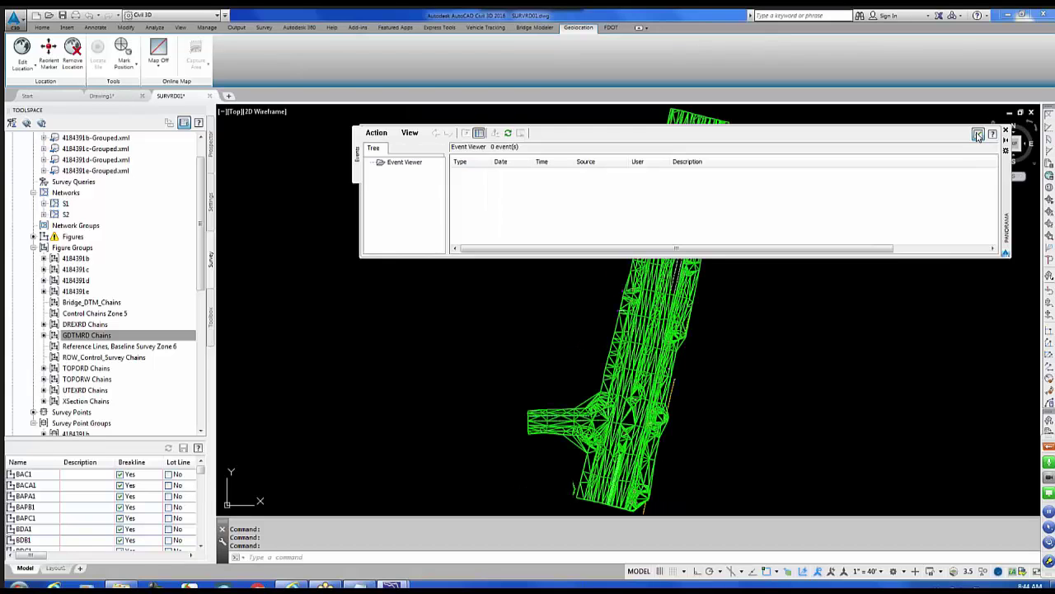
left_click(976, 132)
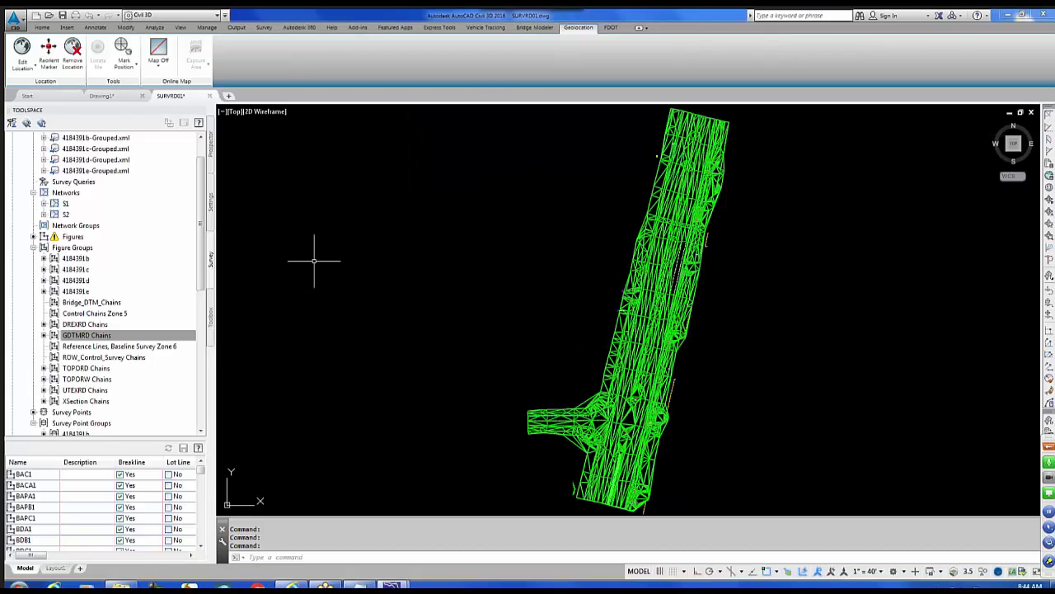
Step: Expand the drawing's point groups and update the out-of-date _No Display point group
left_click(212, 149)
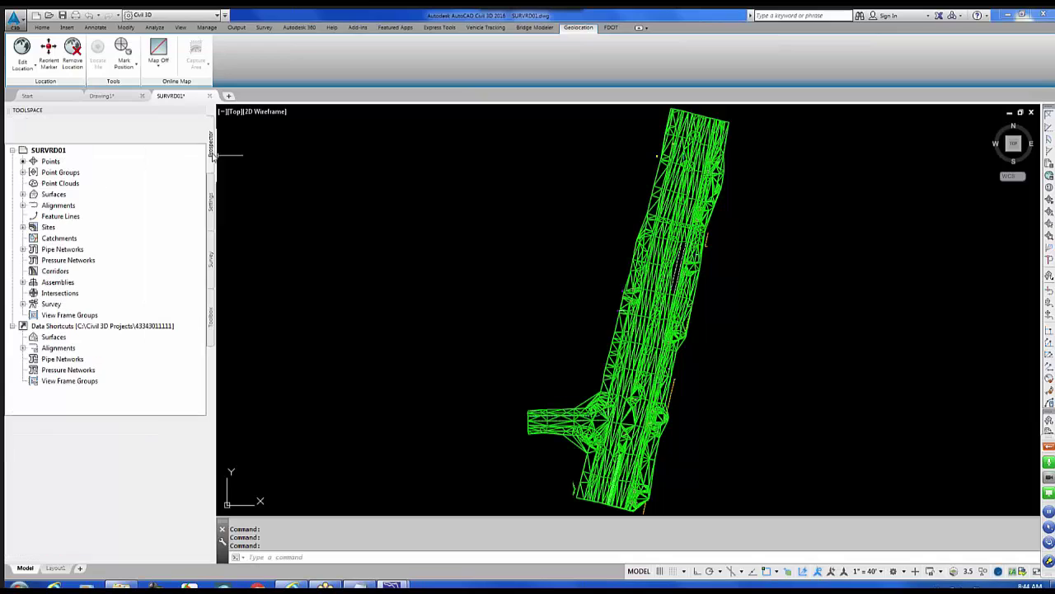
left_click(22, 172)
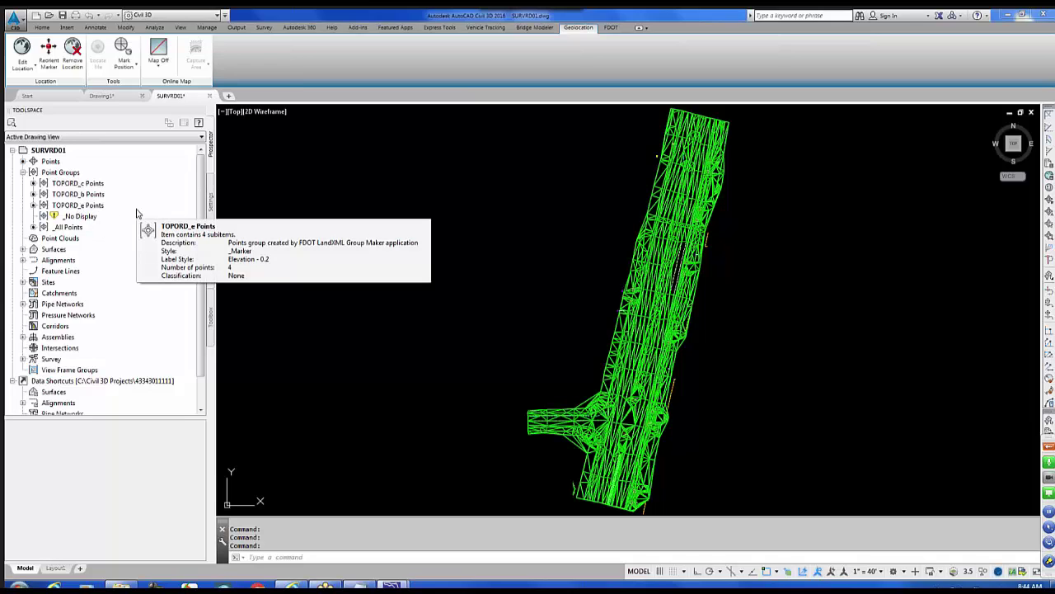
mouse_move(137, 212)
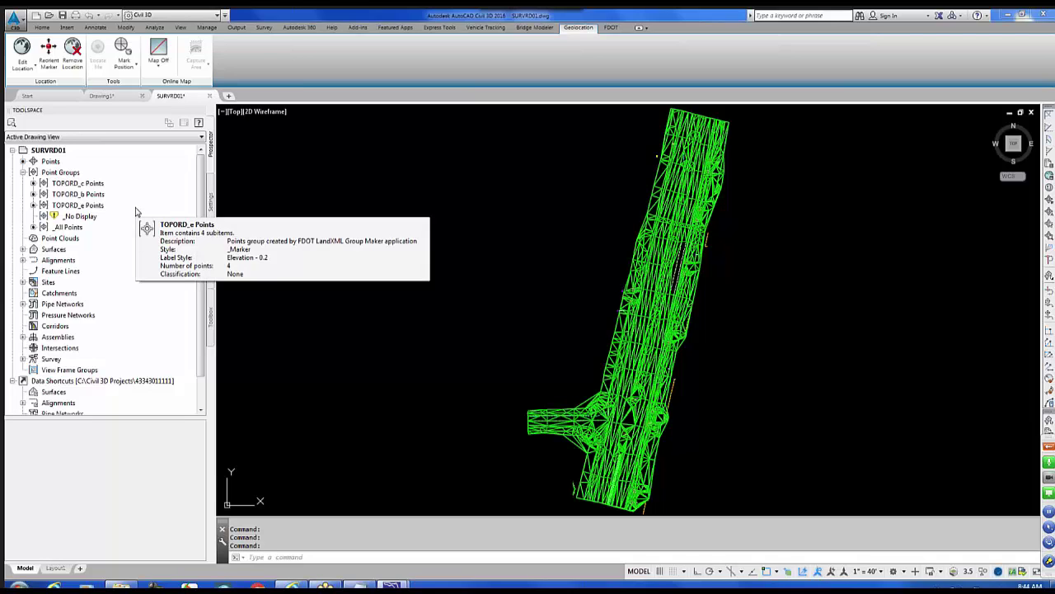
left_click(89, 219)
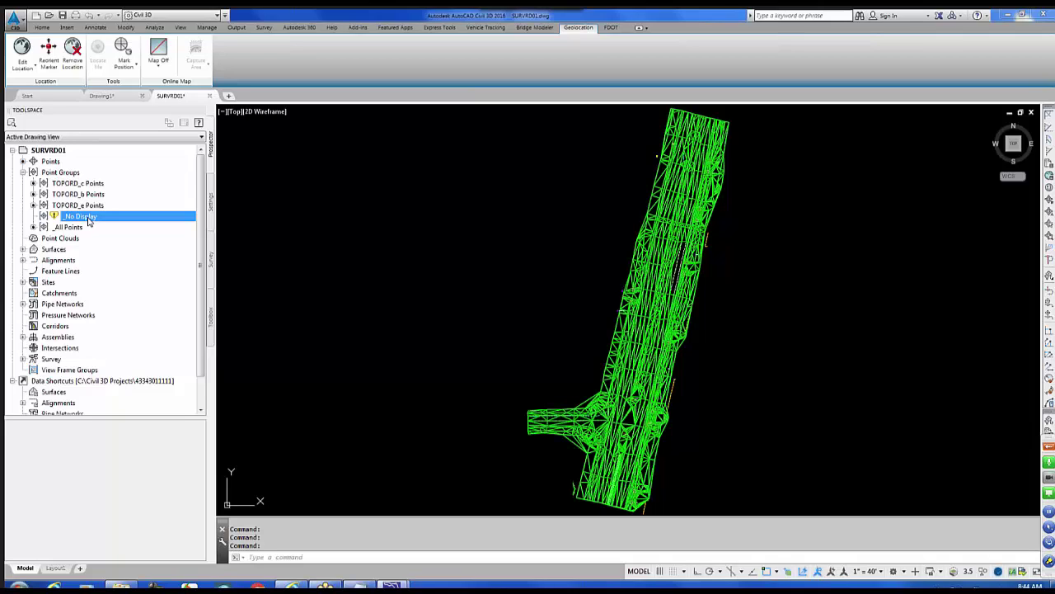
right_click(89, 220)
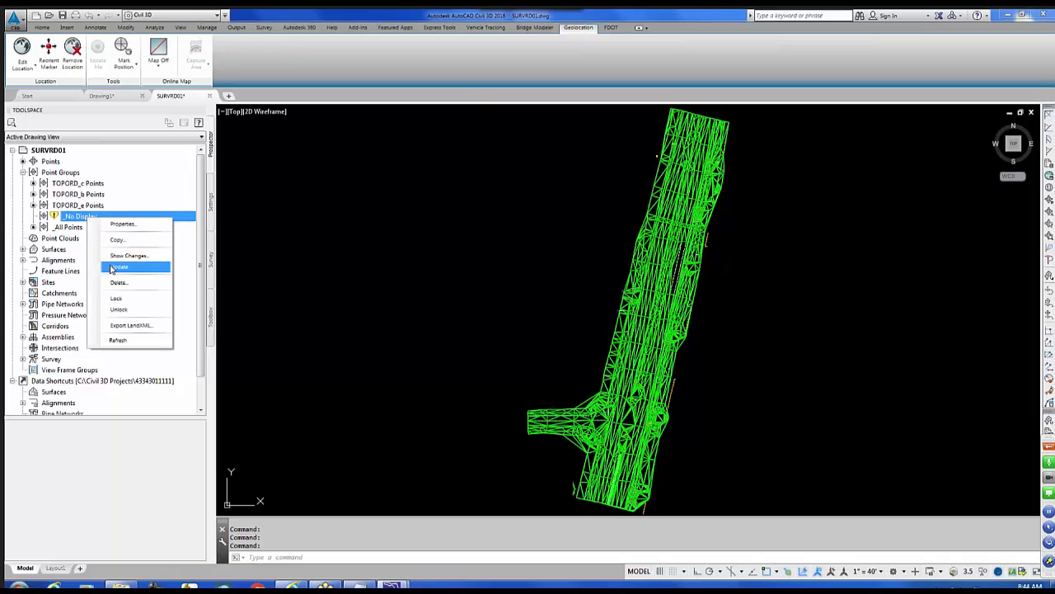
left_click(111, 268)
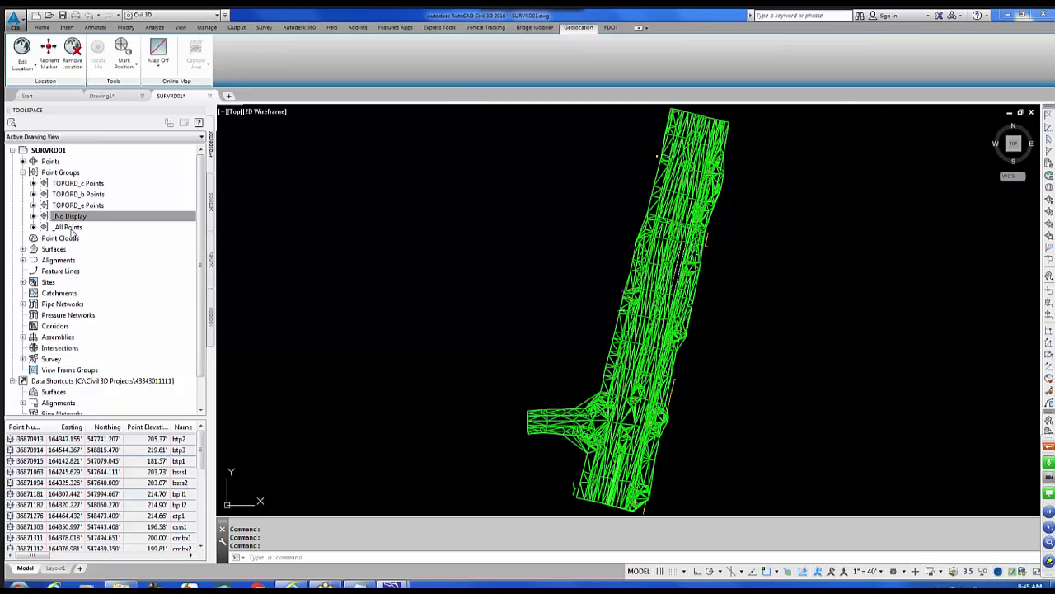
mouse_move(96, 221)
Step: Insert the survey point groups GDTMRD_e Points, GDTMRD_b Points and GDTMRD_c Points from the survey database into the drawing
left_click(210, 264)
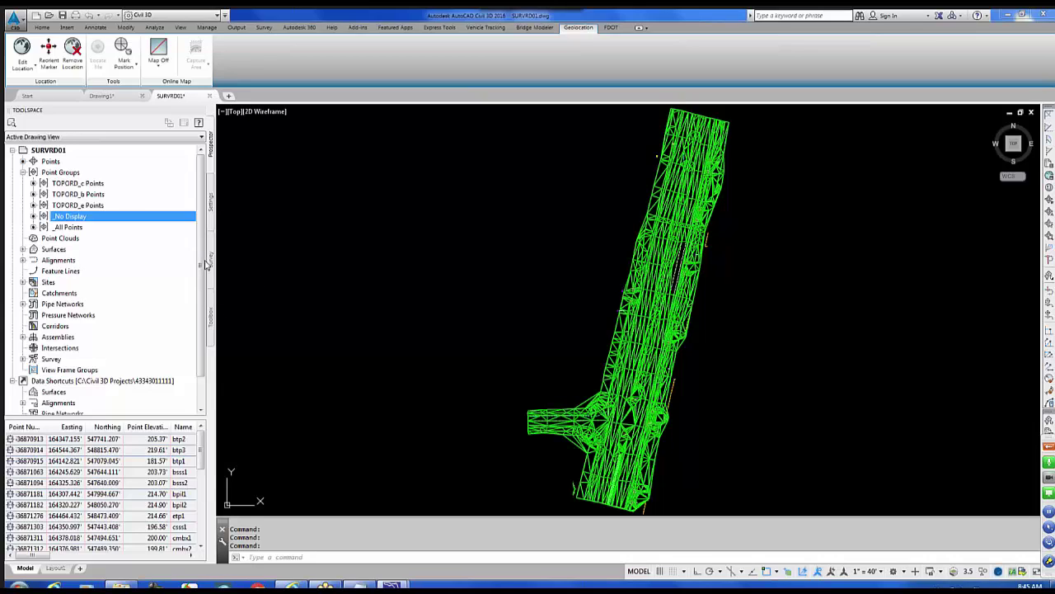
left_click(212, 266)
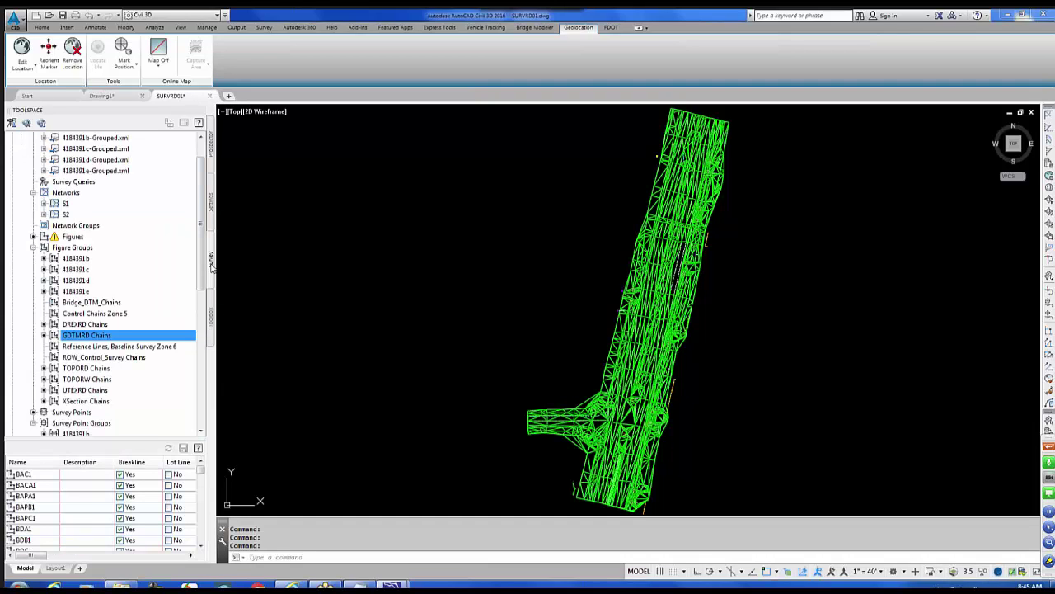
left_click(33, 248)
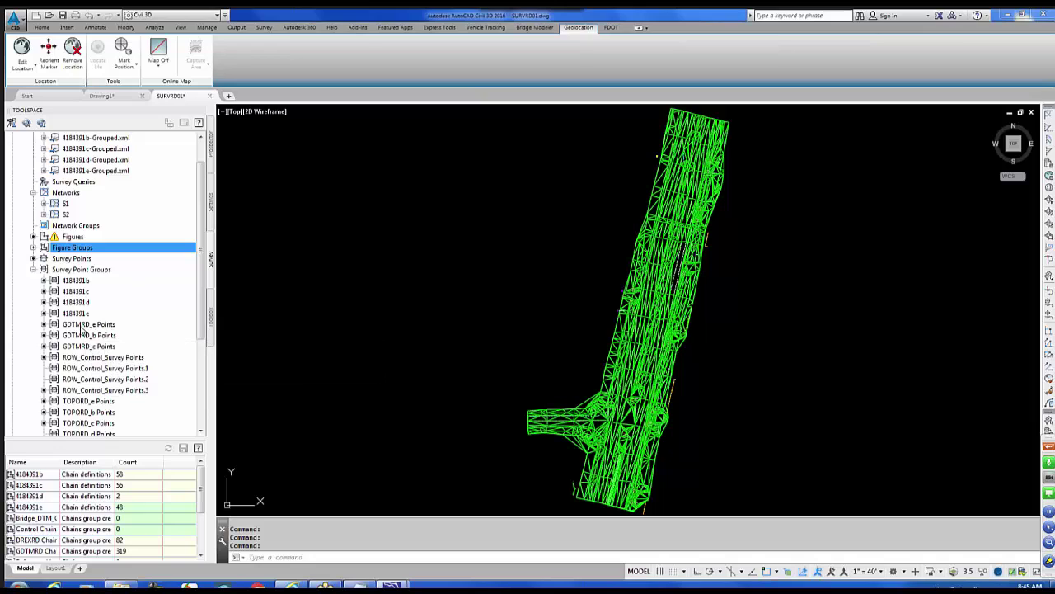
left_click(92, 325)
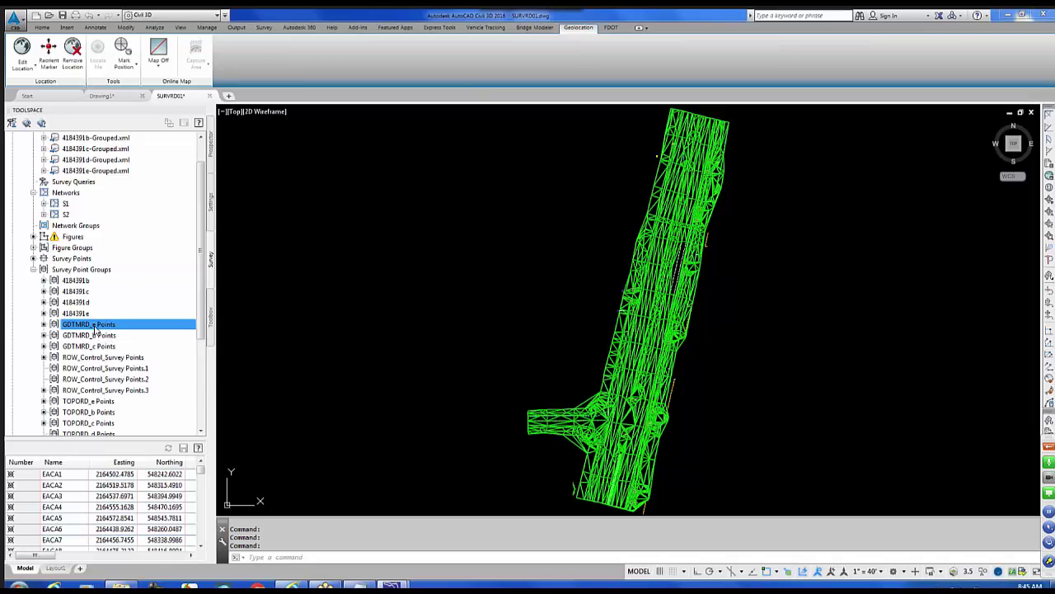
right_click(96, 327)
left_click(135, 351)
right_click(106, 336)
left_click(144, 359)
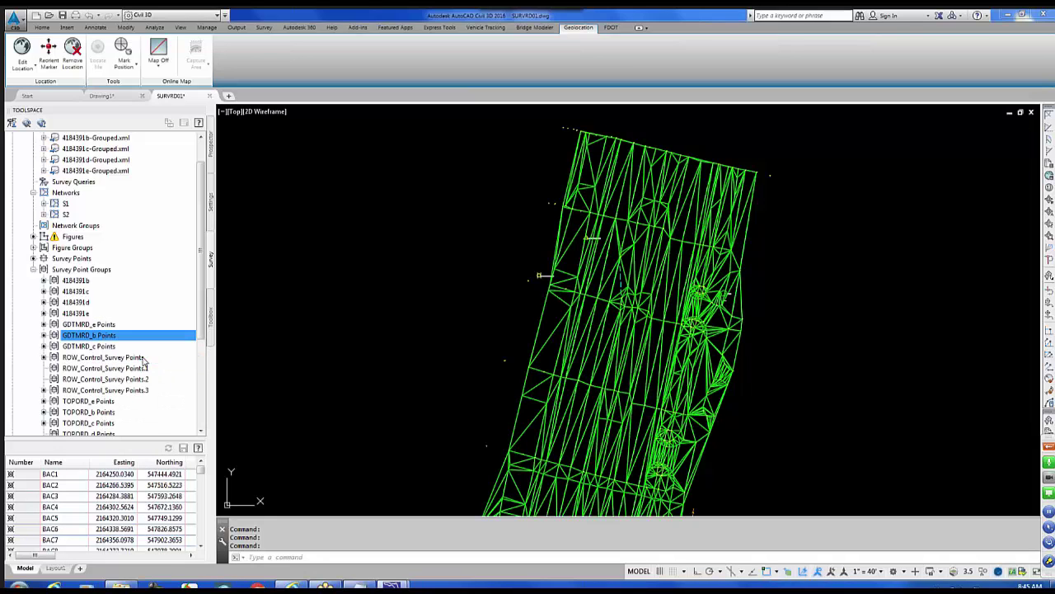
left_click(105, 347)
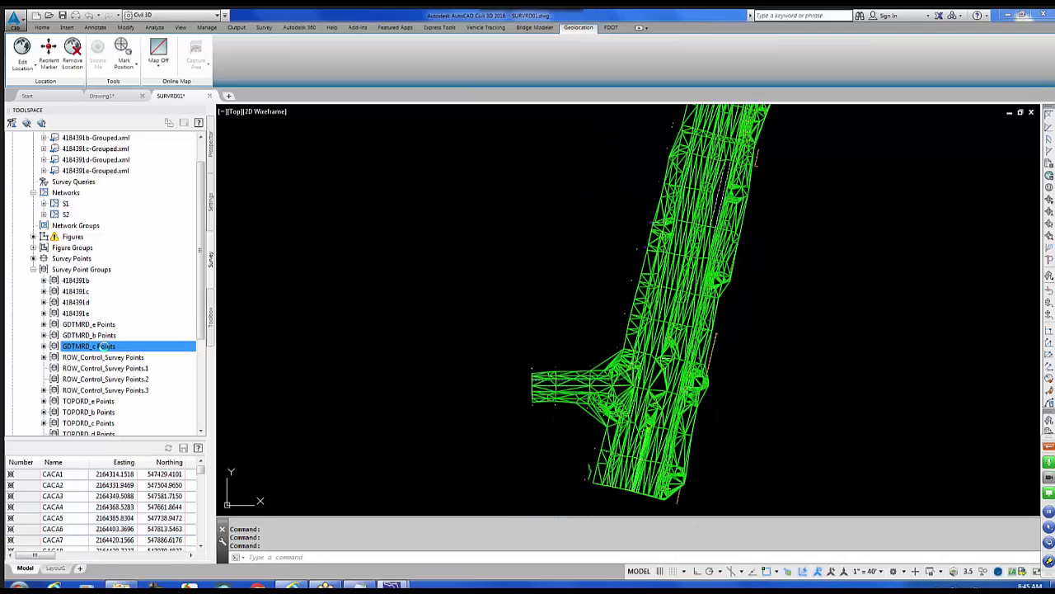
right_click(105, 346)
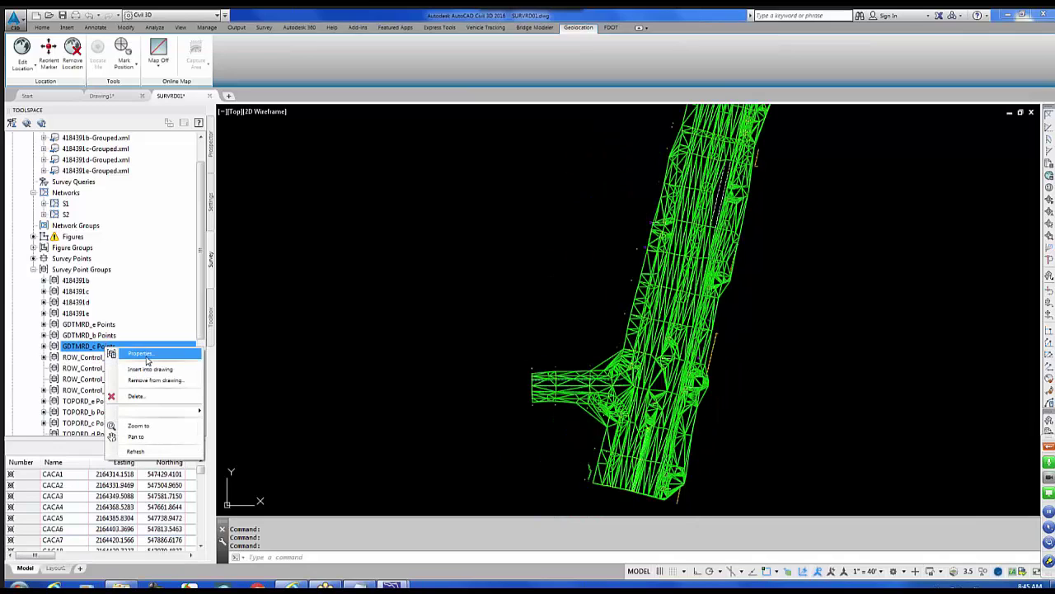
left_click(146, 370)
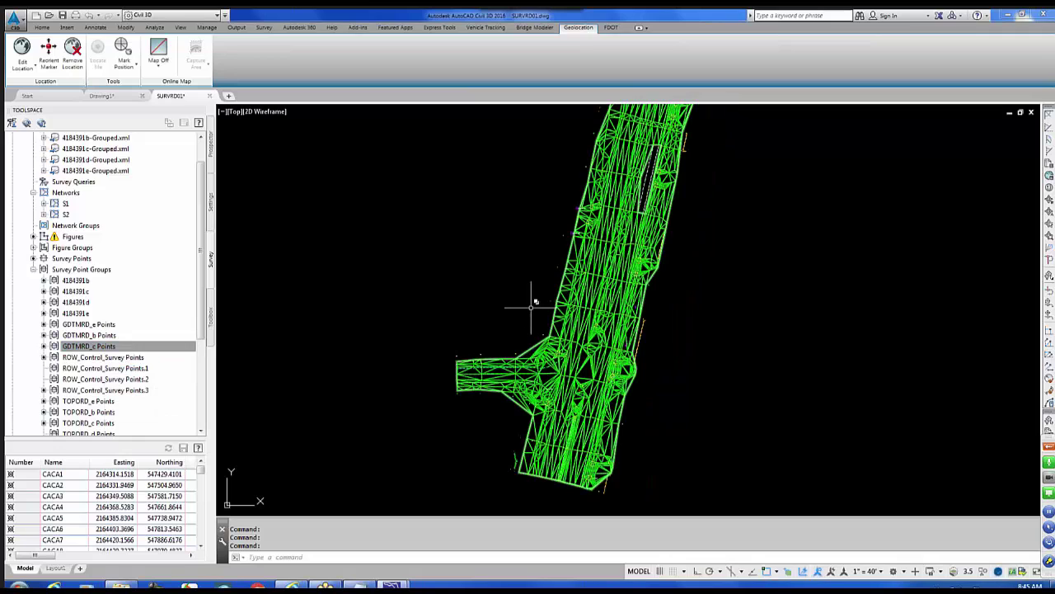
Step: Inspect the survey point properties, including the LandXML attributes, of the 208.67 point outside the surface edge, leaving them unchanged
scroll(532, 306, "up", 10)
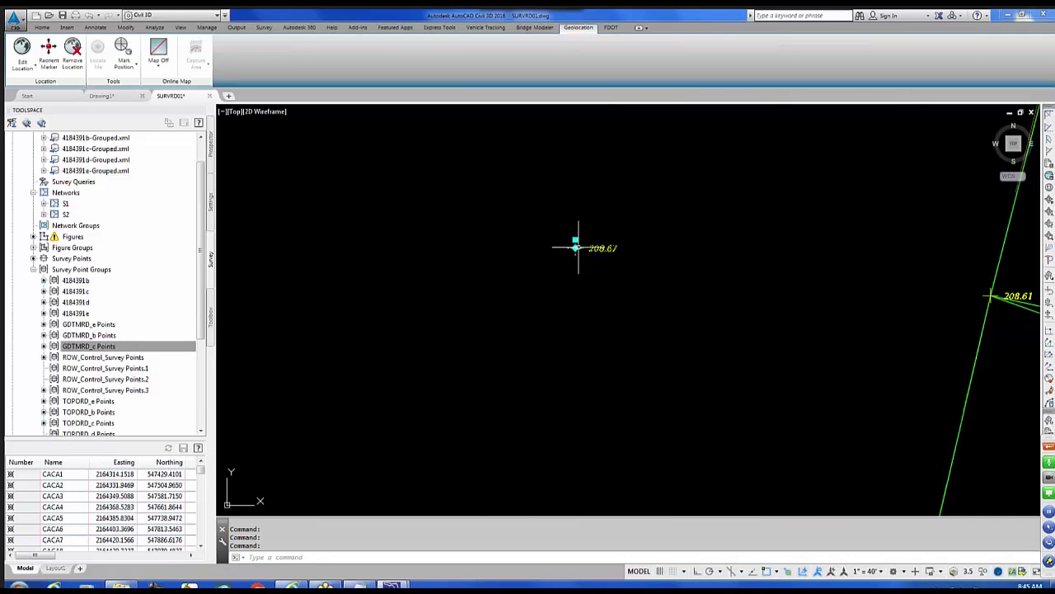
left_click(577, 247)
left_click(213, 62)
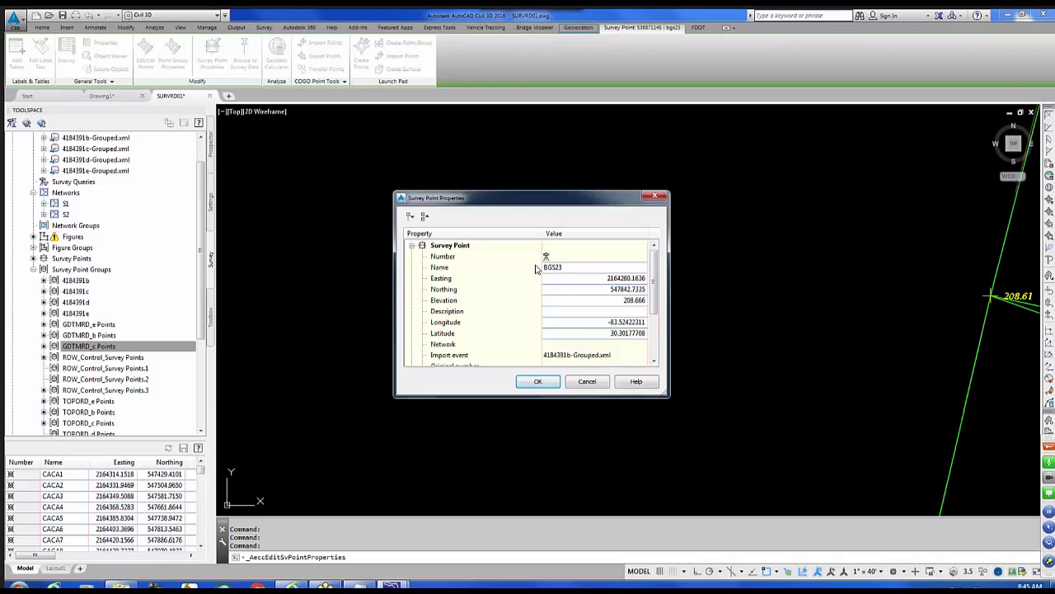
left_click_drag(657, 290, 654, 360)
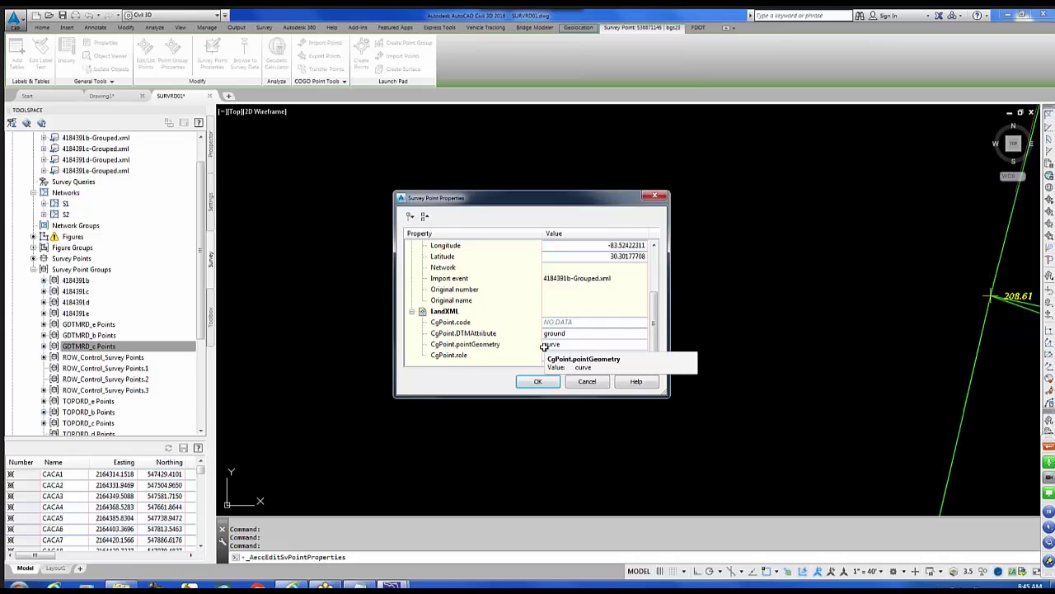
left_click(588, 381)
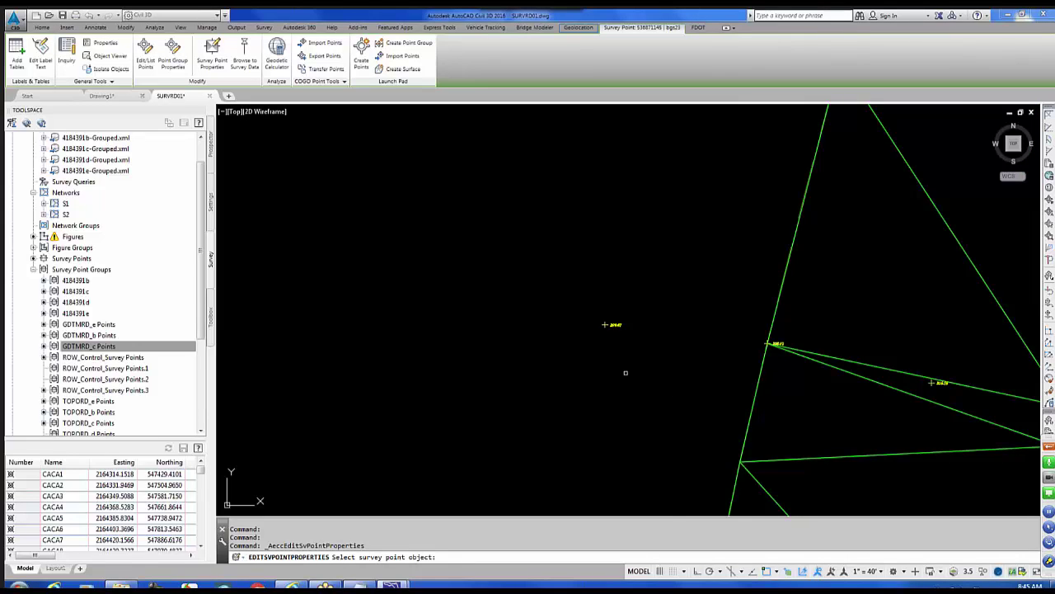
scroll(625, 373, "down", 3)
scroll(625, 374, "down", 2)
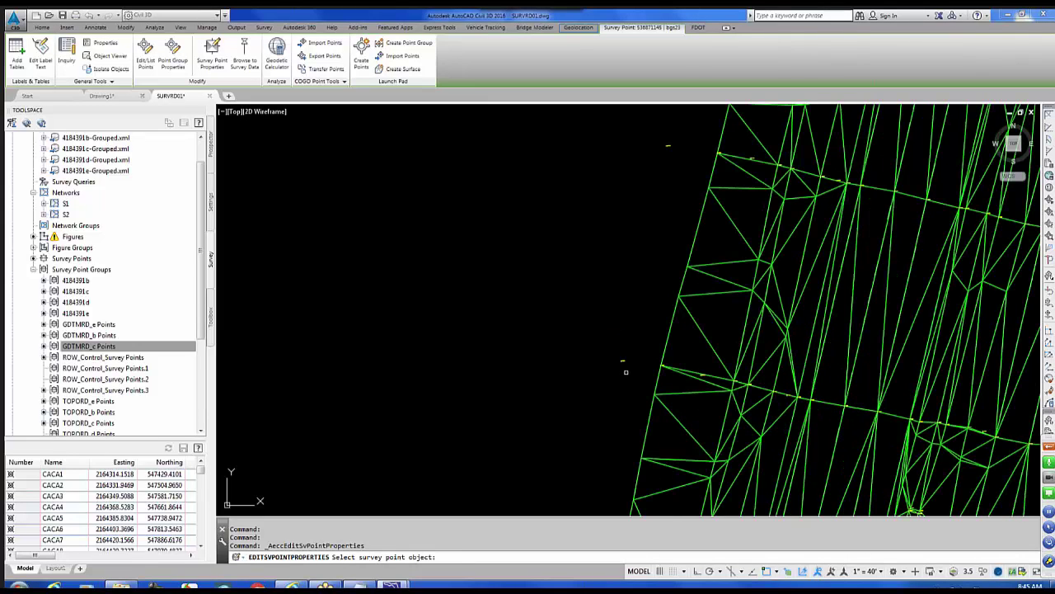
scroll(625, 373, "down", 5)
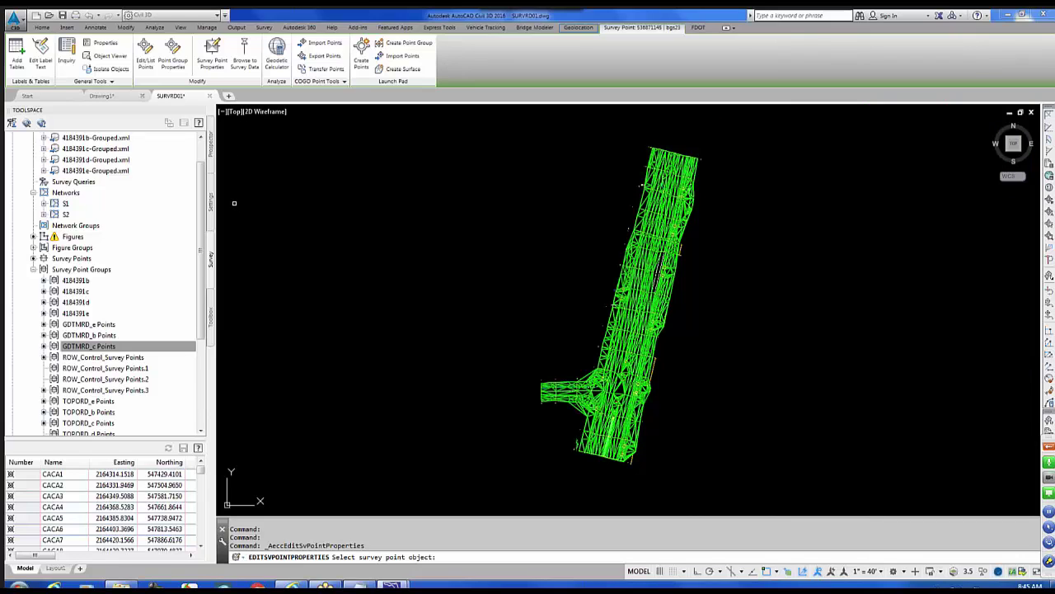
key("Escape")
Step: Add the point groups GDTMRD_c Points, GDTMRD_b Points and GDTMRD_e Points to the Existing-SR57 surface definition, and save the drawing
left_click(212, 148)
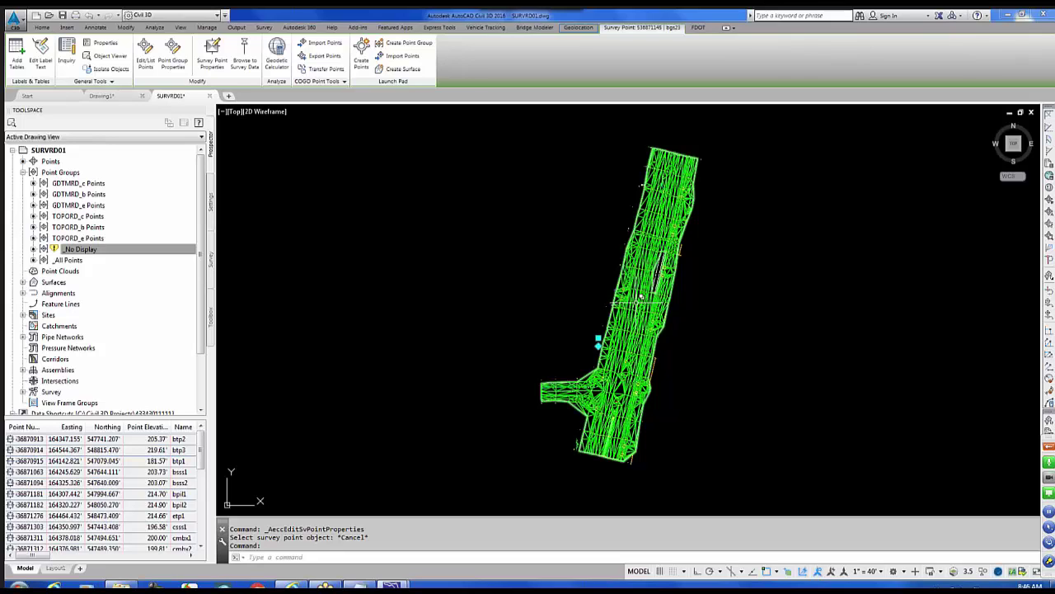
left_click(23, 282)
left_click(33, 293)
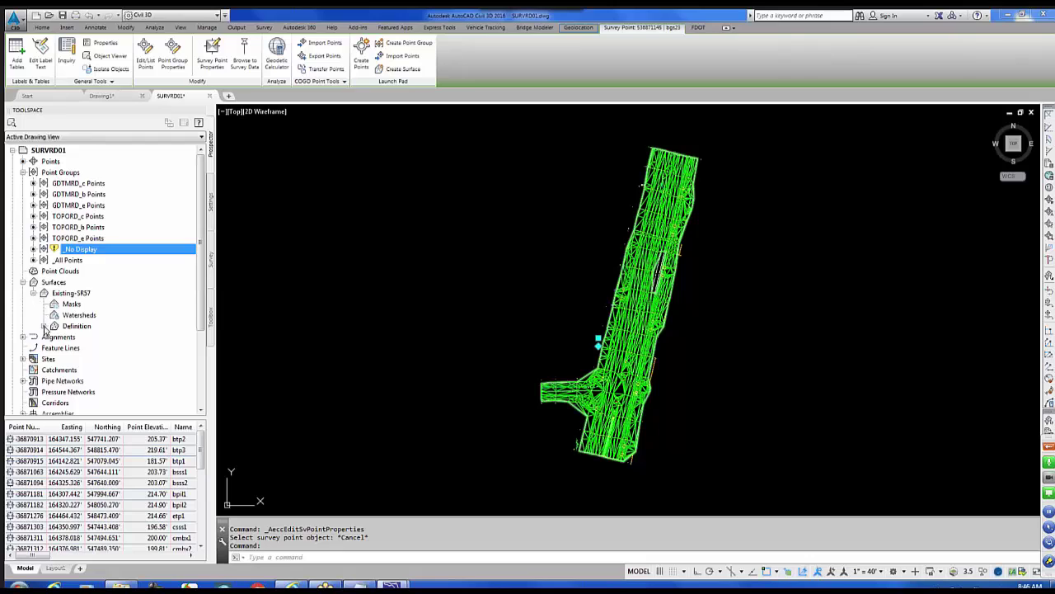
left_click(44, 326)
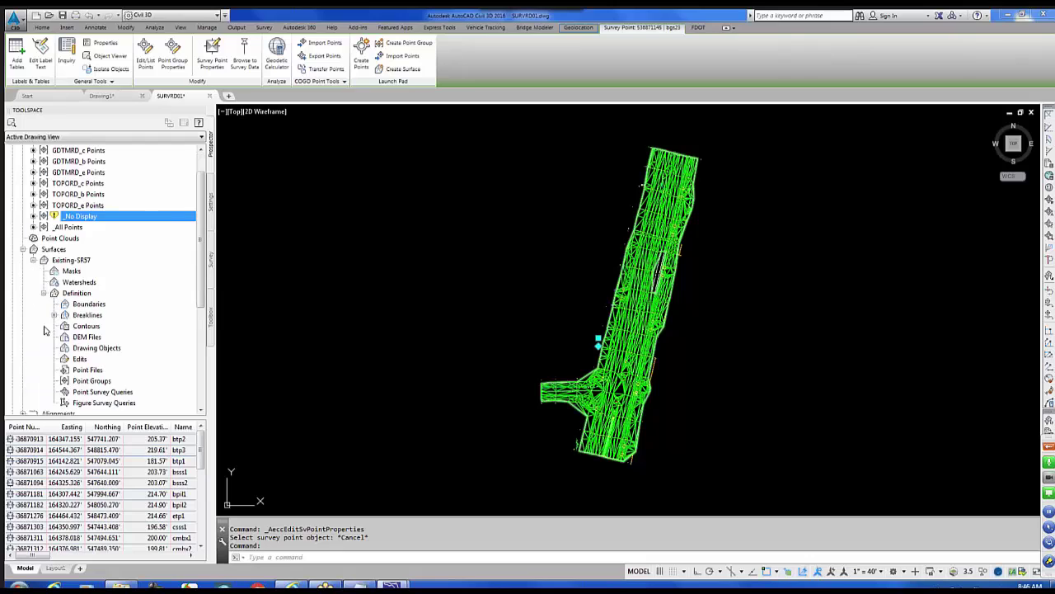
left_click(91, 382)
right_click(91, 384)
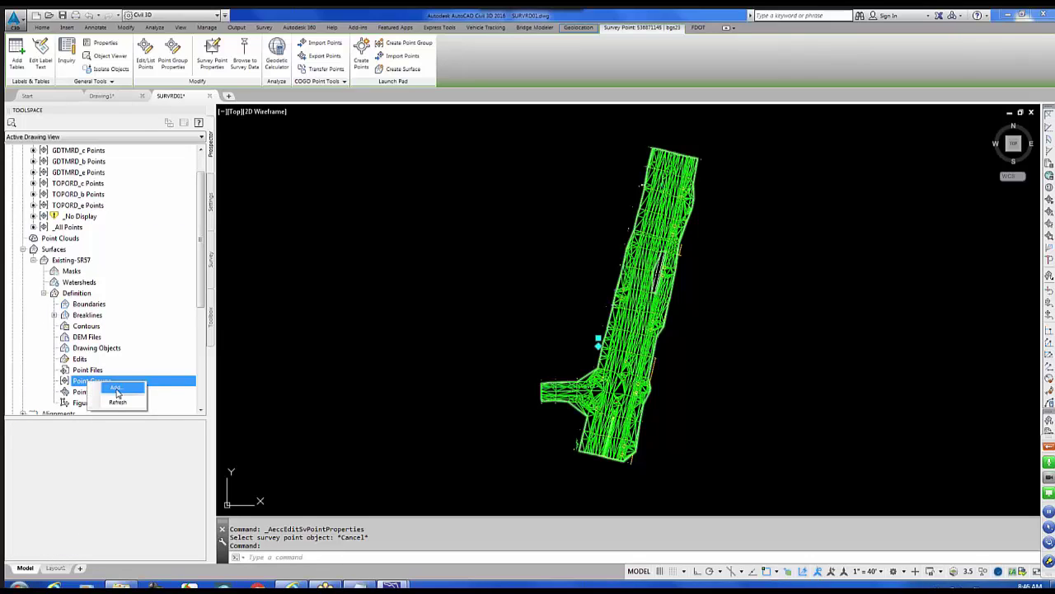
left_click(117, 390)
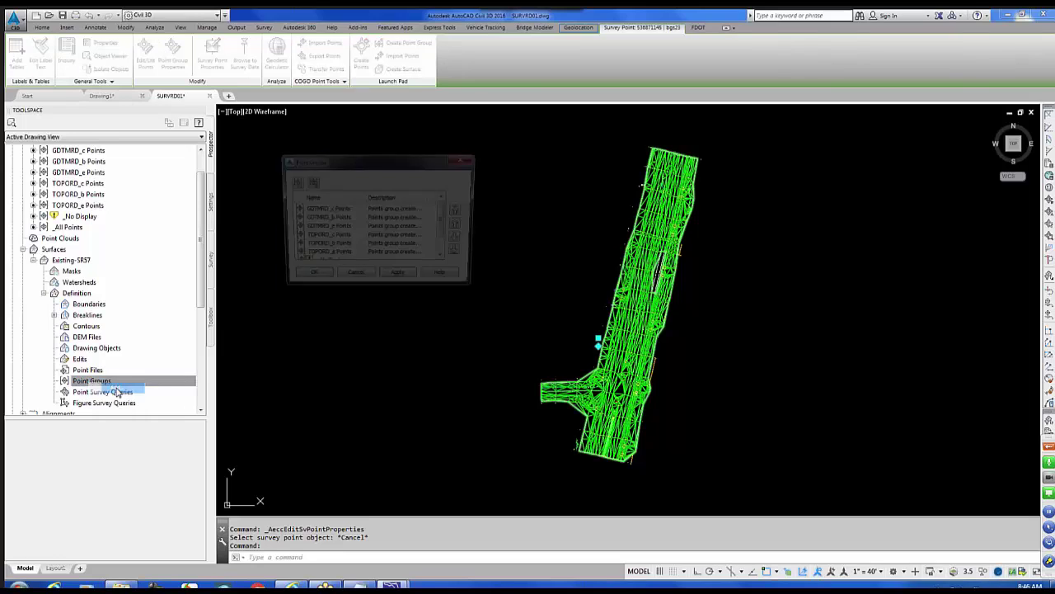
left_click(321, 210)
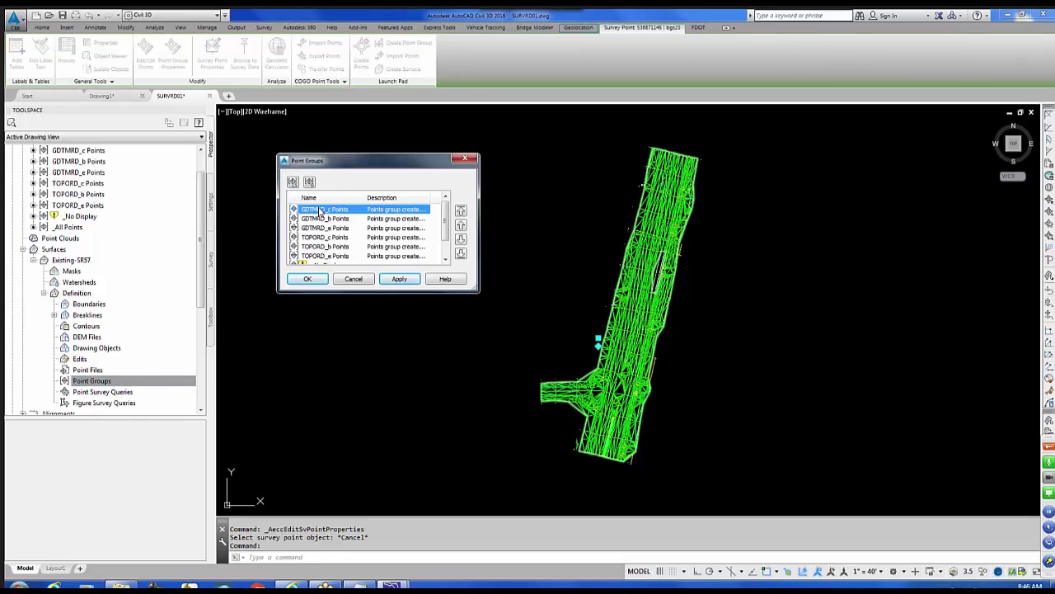
left_click(322, 229, "shift")
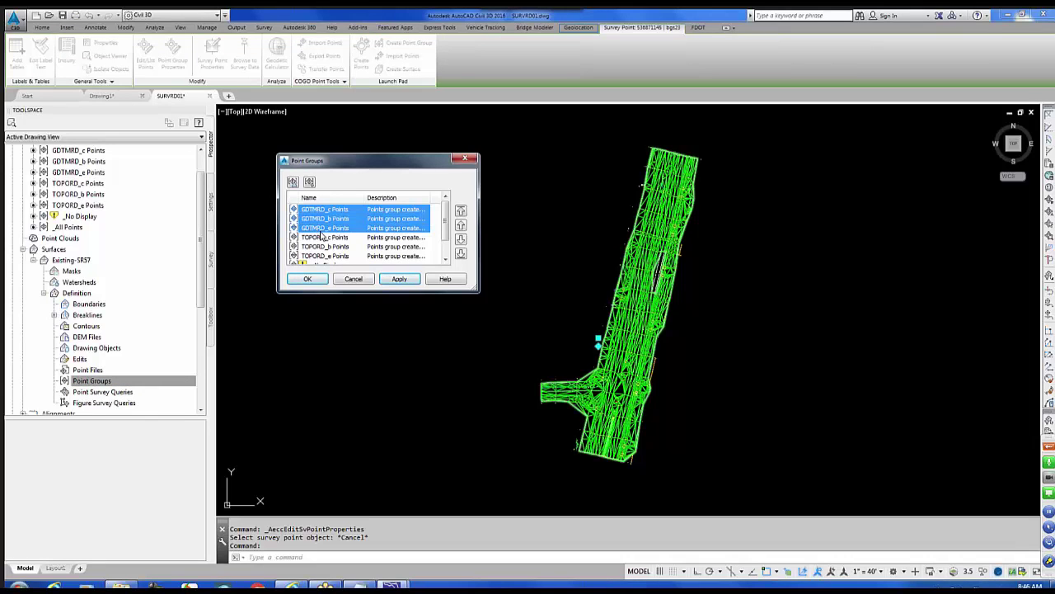
left_click(399, 279)
left_click(308, 279)
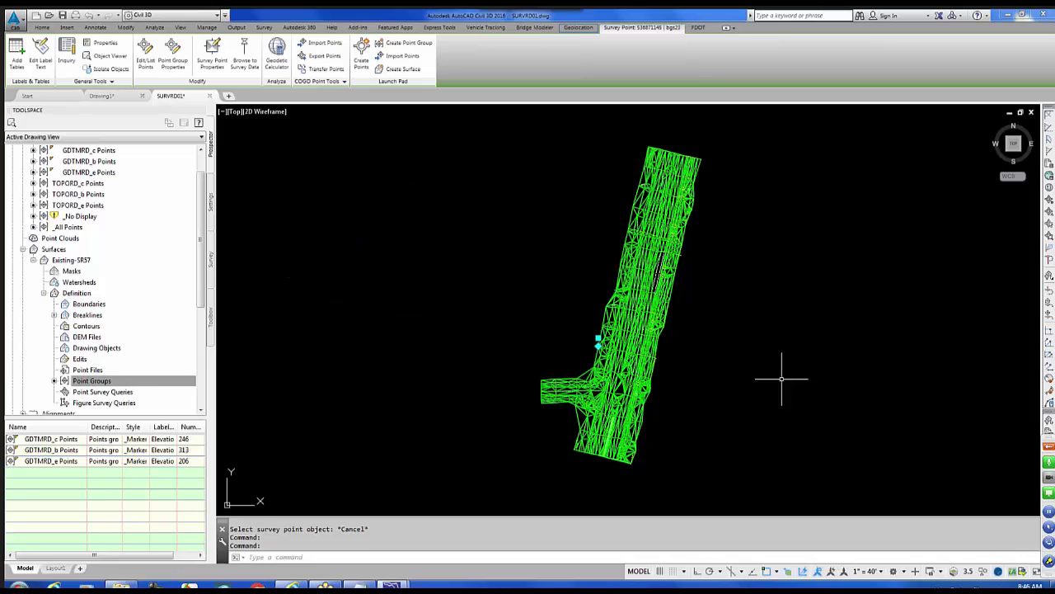
key("Escape")
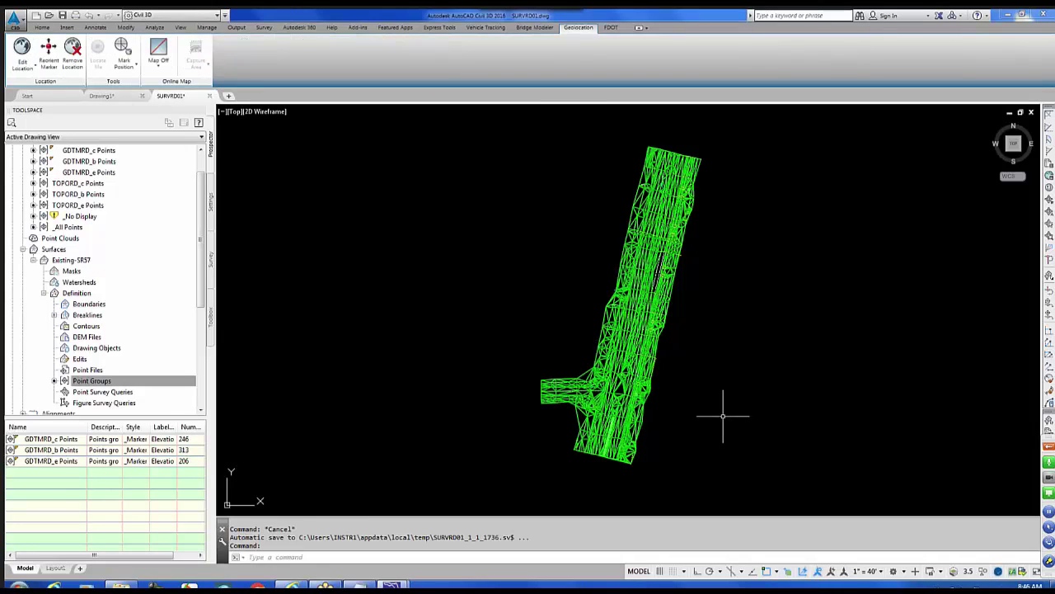
left_click(63, 16)
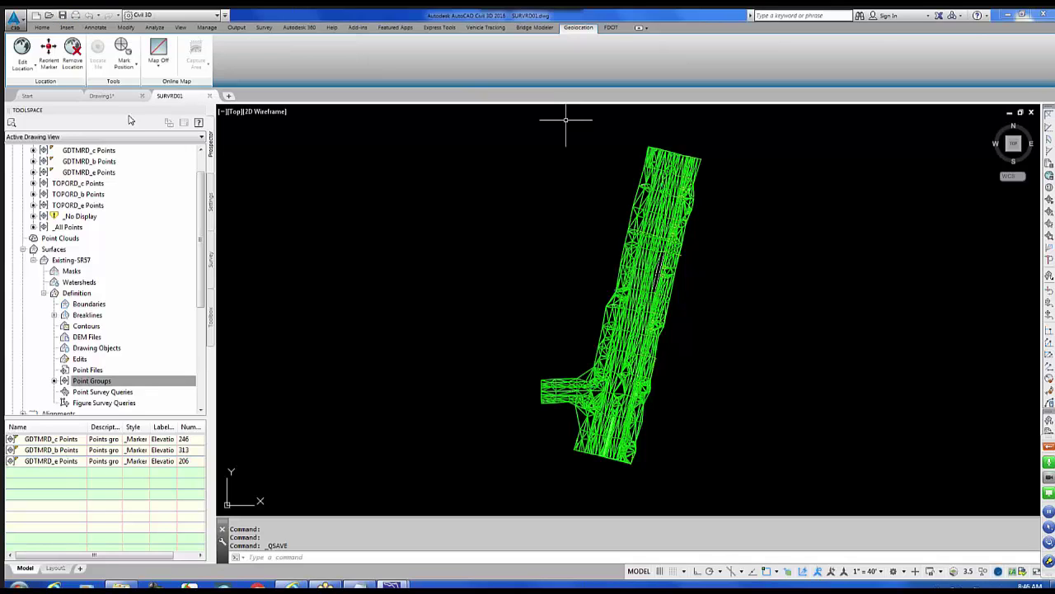
Step: Inspect the Existing-SR57 surface in the Object Viewer, orbiting from the top view to low front views, and close the viewer
left_click(607, 314)
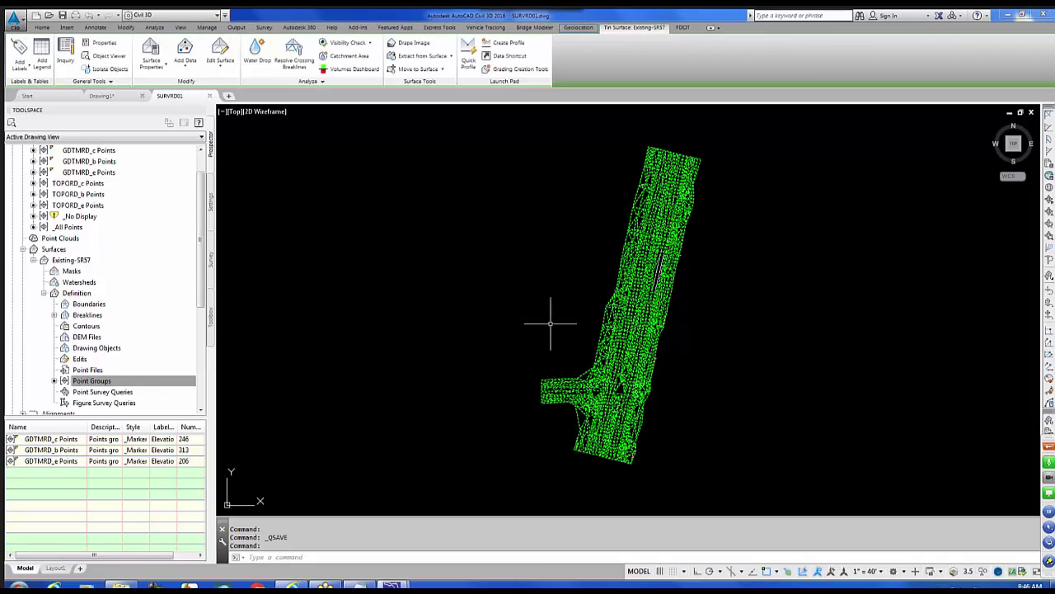
left_click(73, 261)
right_click(73, 263)
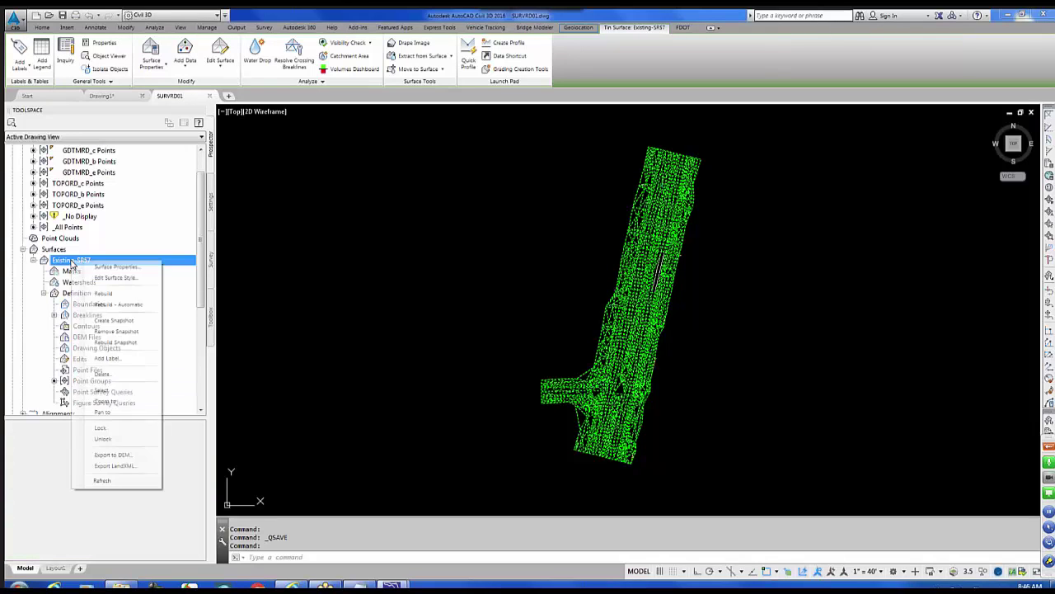
left_click(105, 391)
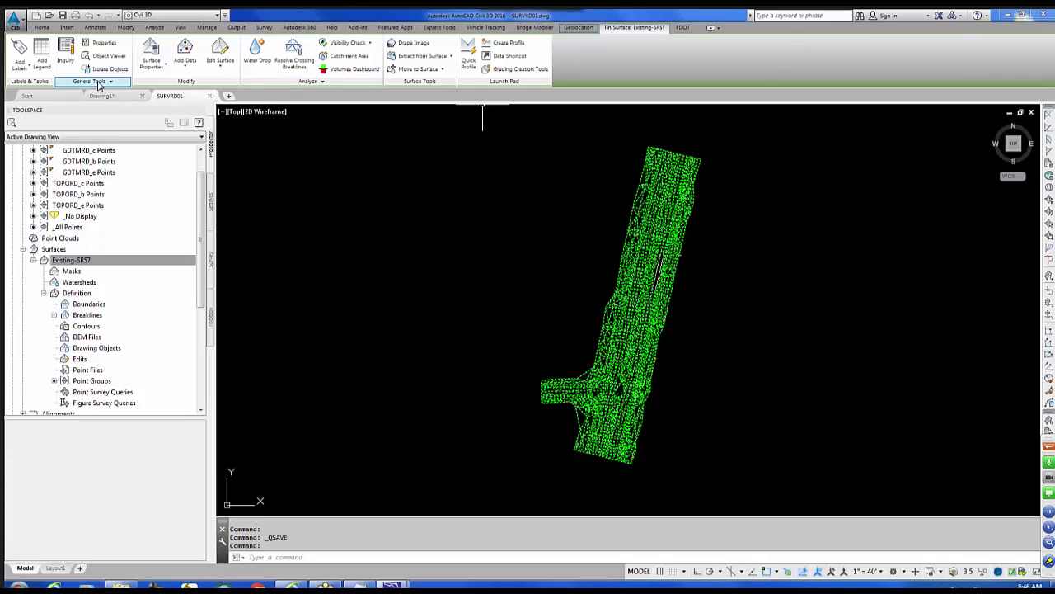
right_click(441, 277)
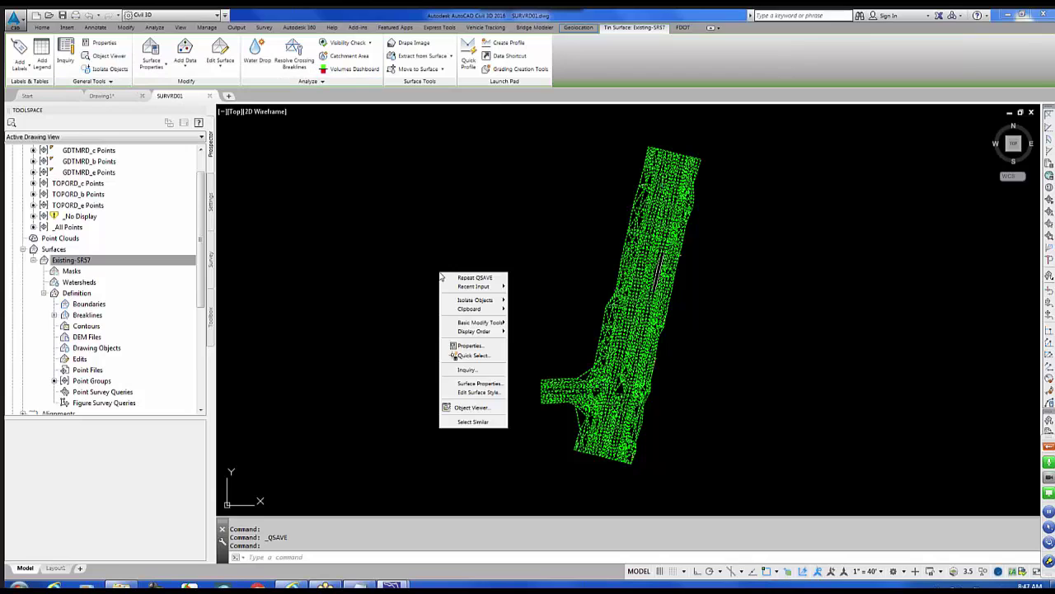
left_click(470, 408)
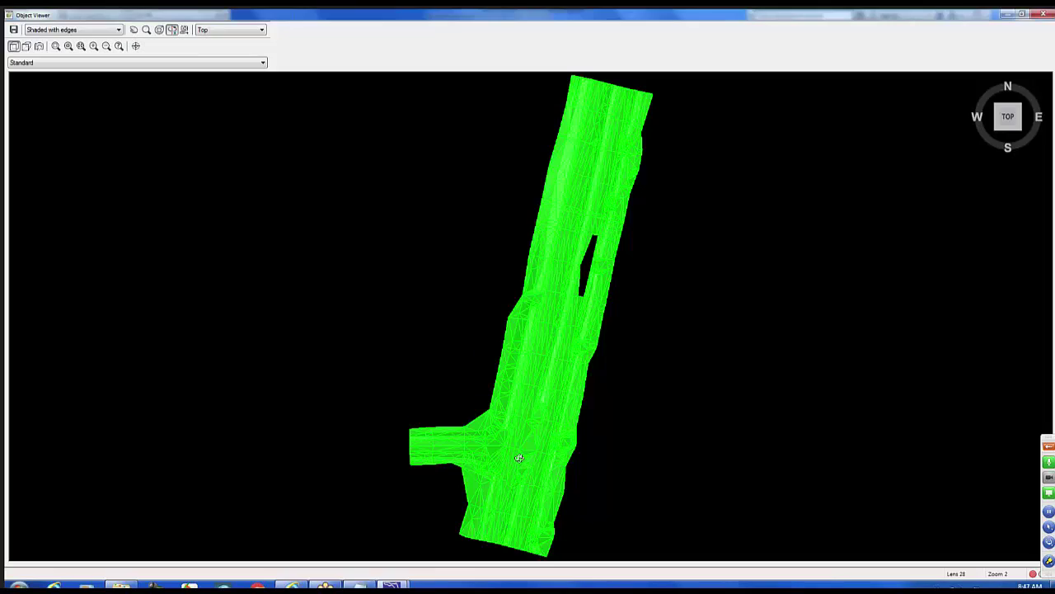
left_click_drag(470, 406, 568, 239)
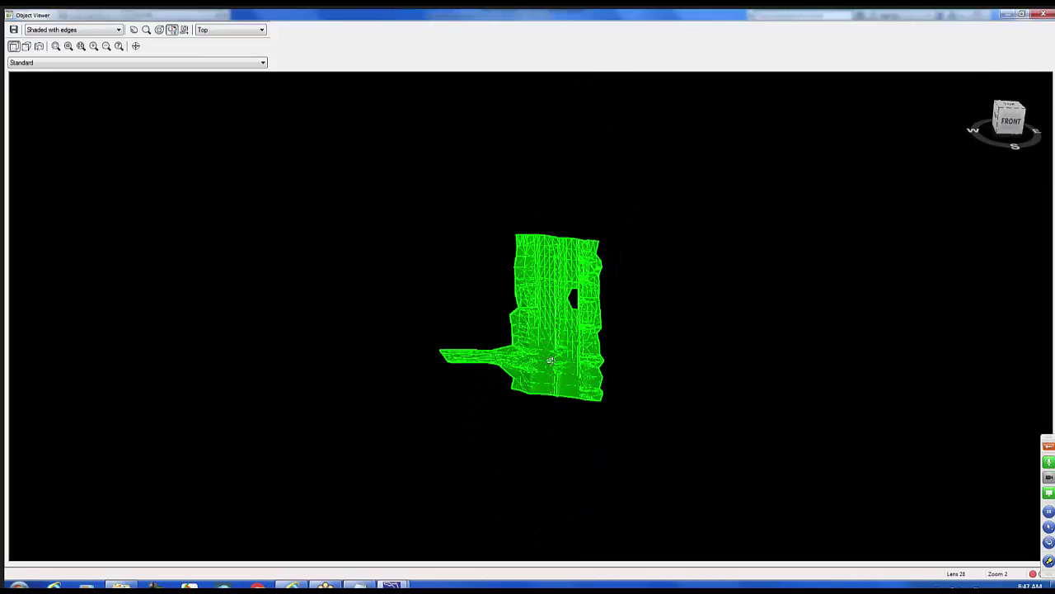
left_click_drag(550, 360, 549, 299)
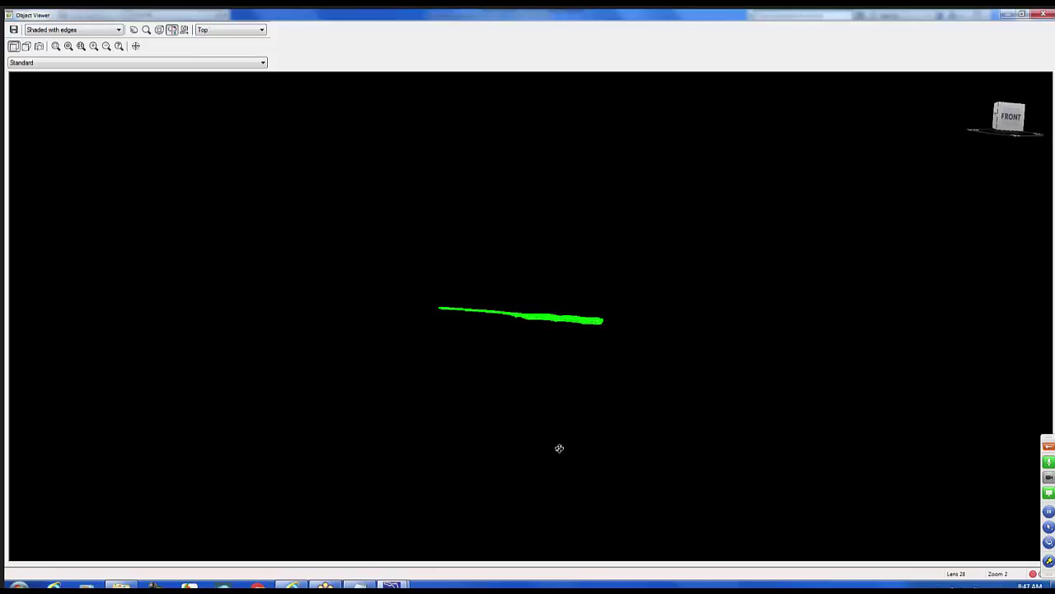
left_click_drag(569, 370, 550, 445)
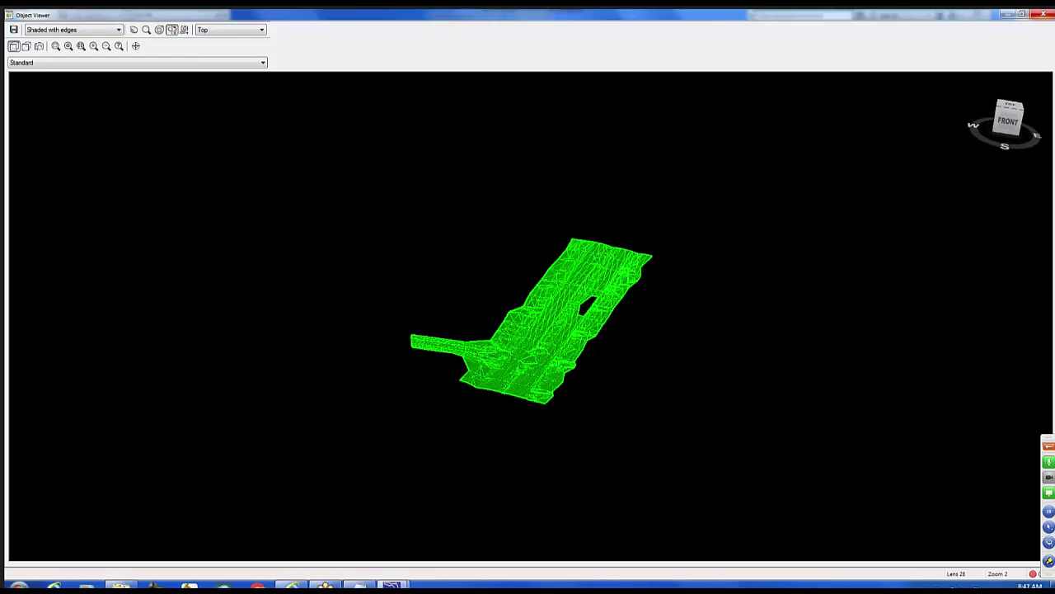
left_click(1045, 15)
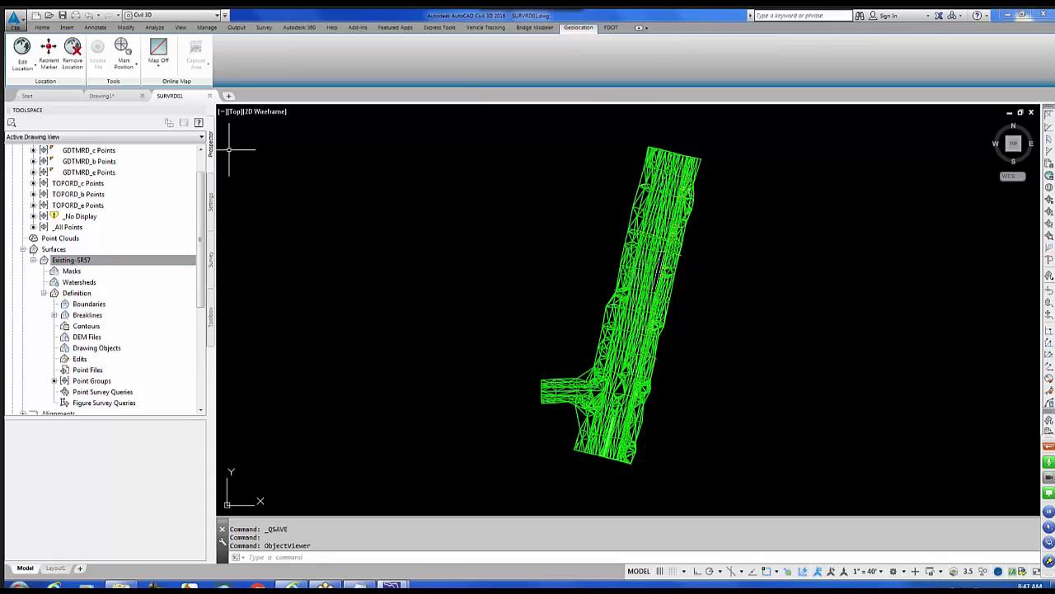
Step: In the build options of the Existing-SR57 surface definition, set Allow crossing breaklines to Yes
left_click(68, 261)
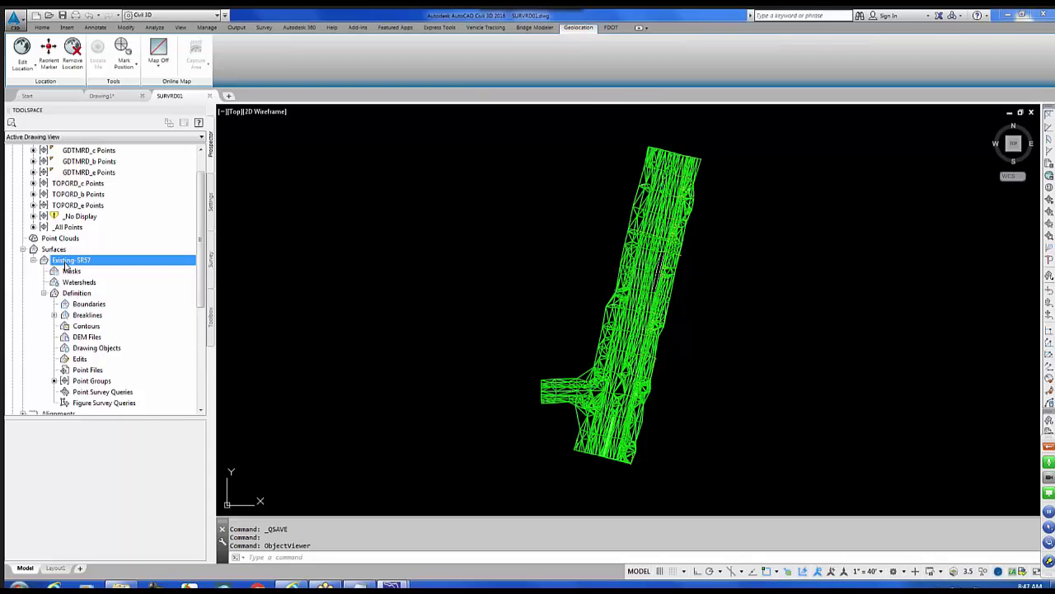
right_click(95, 262)
left_click(134, 265)
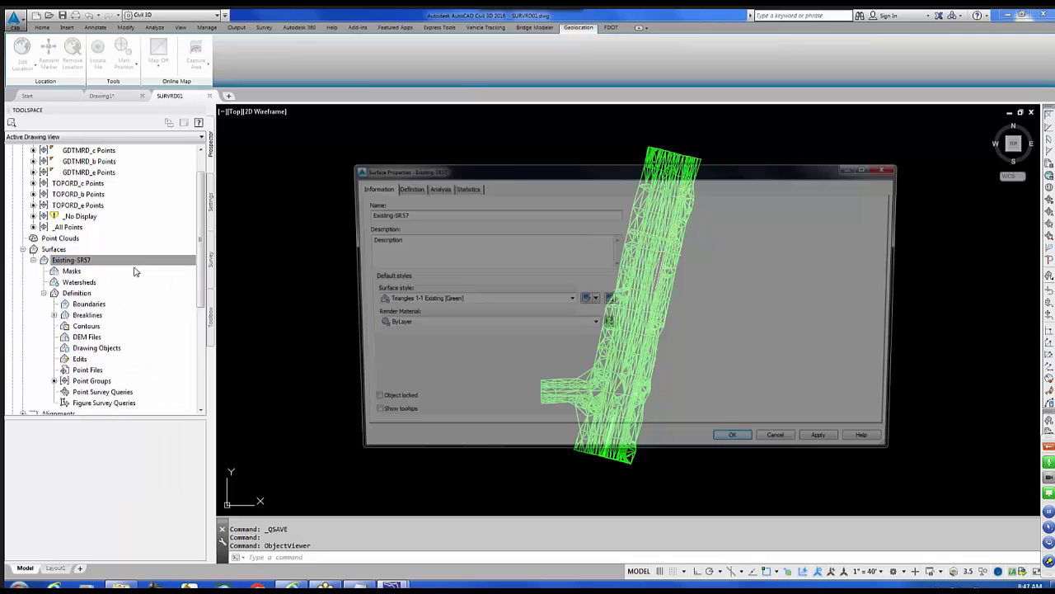
left_click(404, 188)
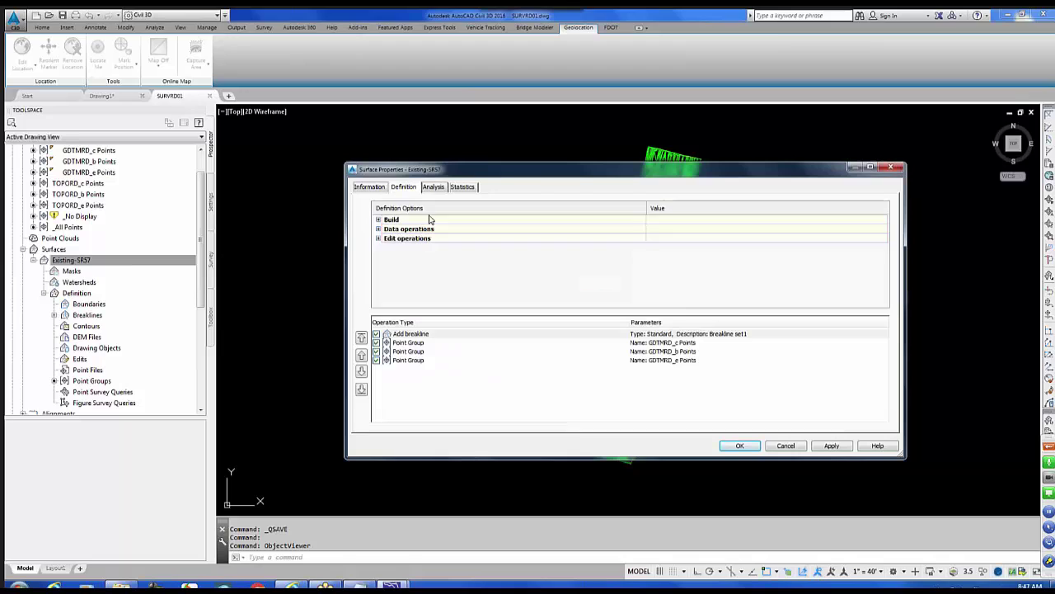
left_click(378, 219)
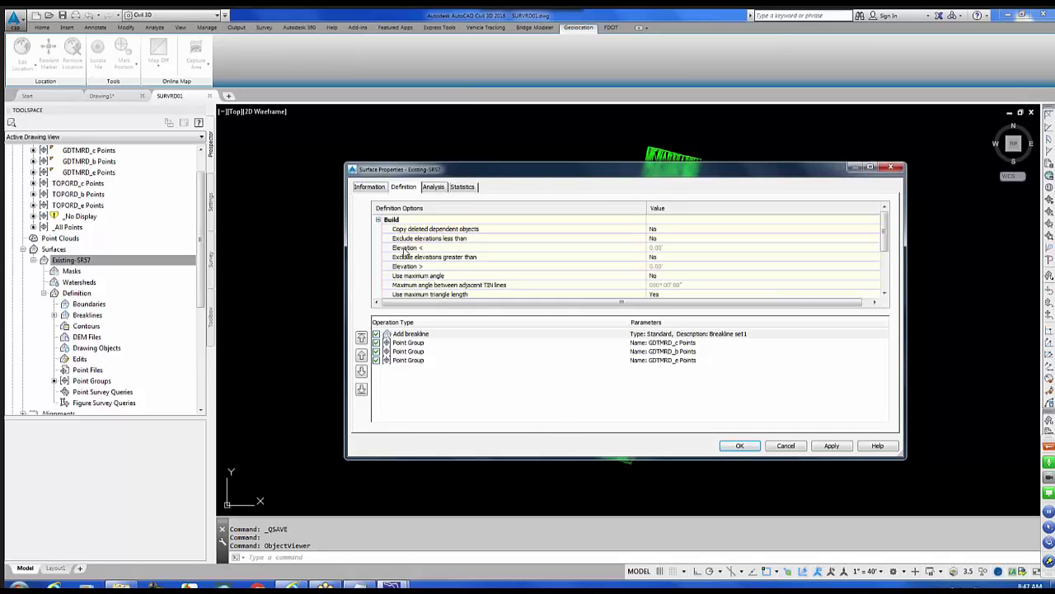
left_click(883, 261)
left_click(884, 261)
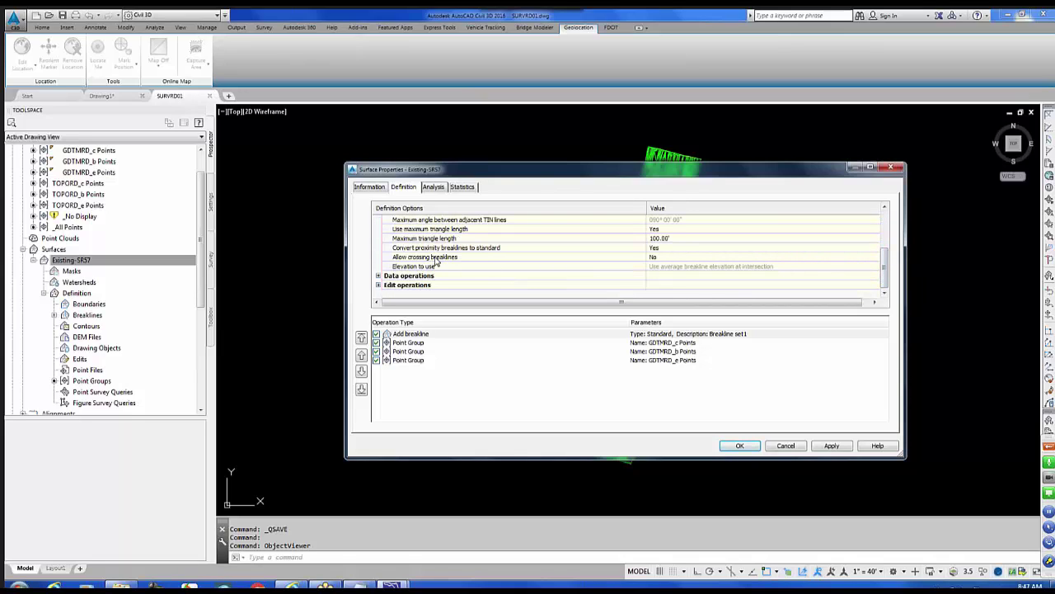
left_click(666, 260)
left_click(667, 260)
left_click(657, 278)
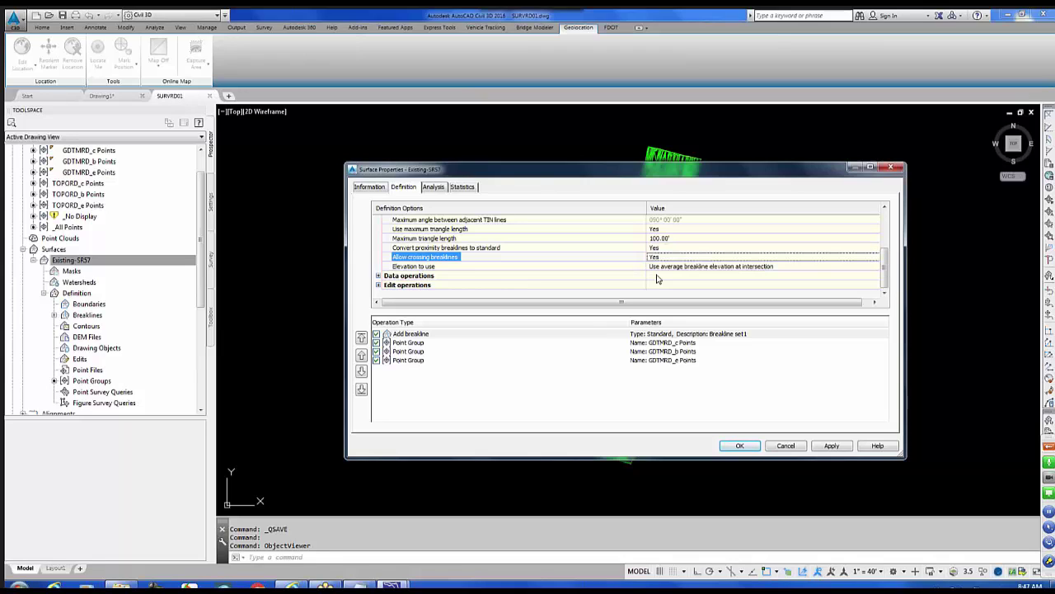
Step: Set the crossing elevation option to Use last breakline elevation at intersection, and apply it by rebuilding the surface
left_click(867, 269)
left_click(867, 270)
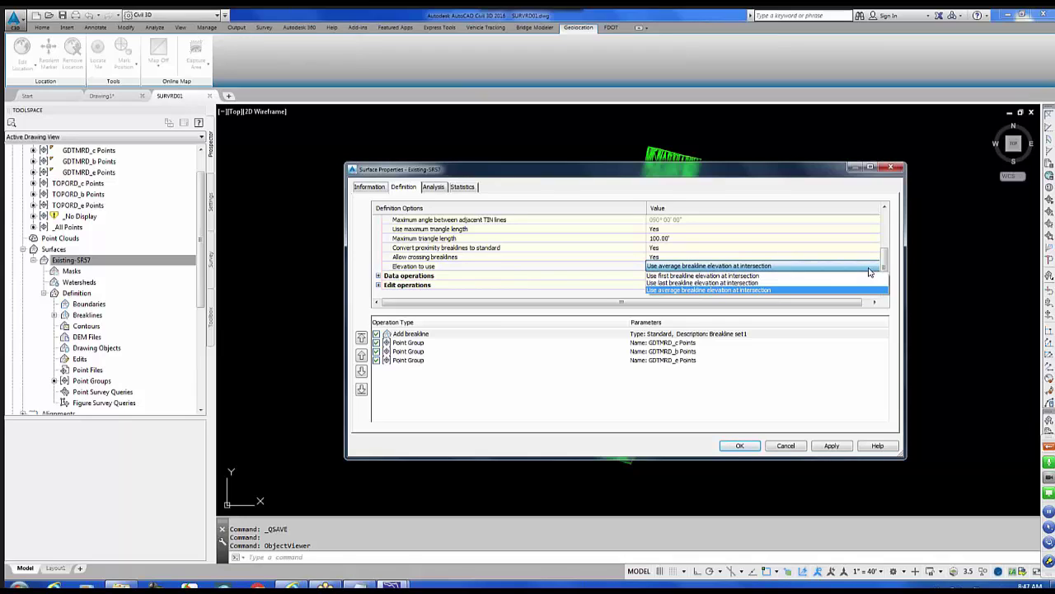
left_click(716, 283)
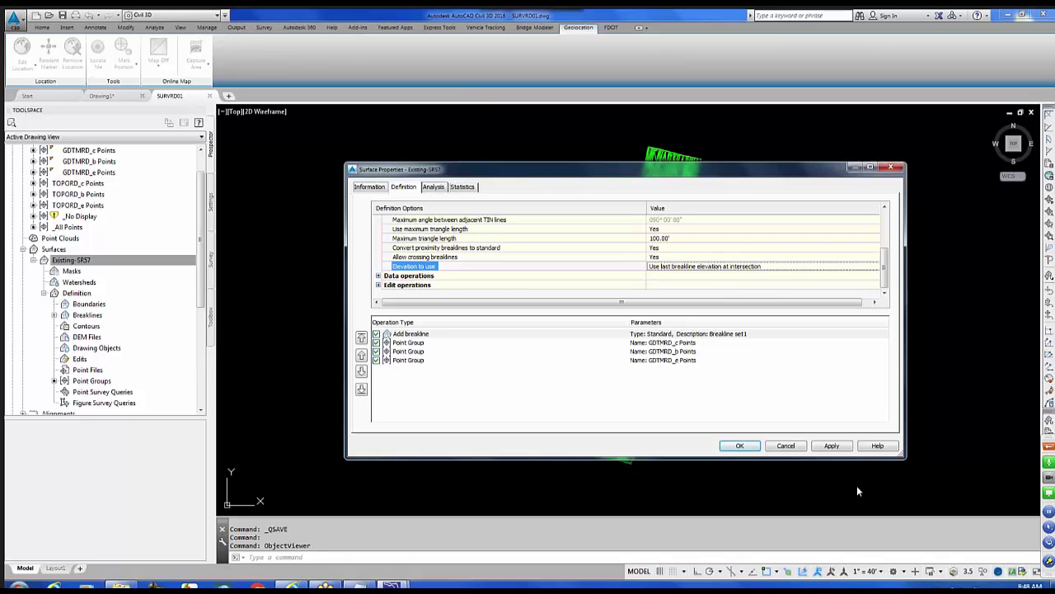
left_click(831, 447)
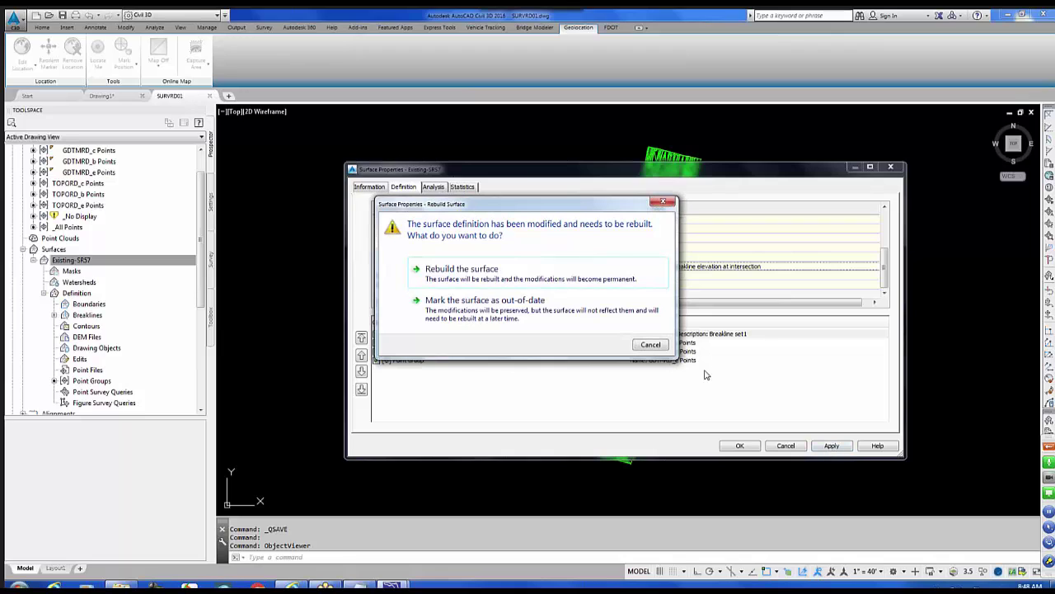
left_click(462, 270)
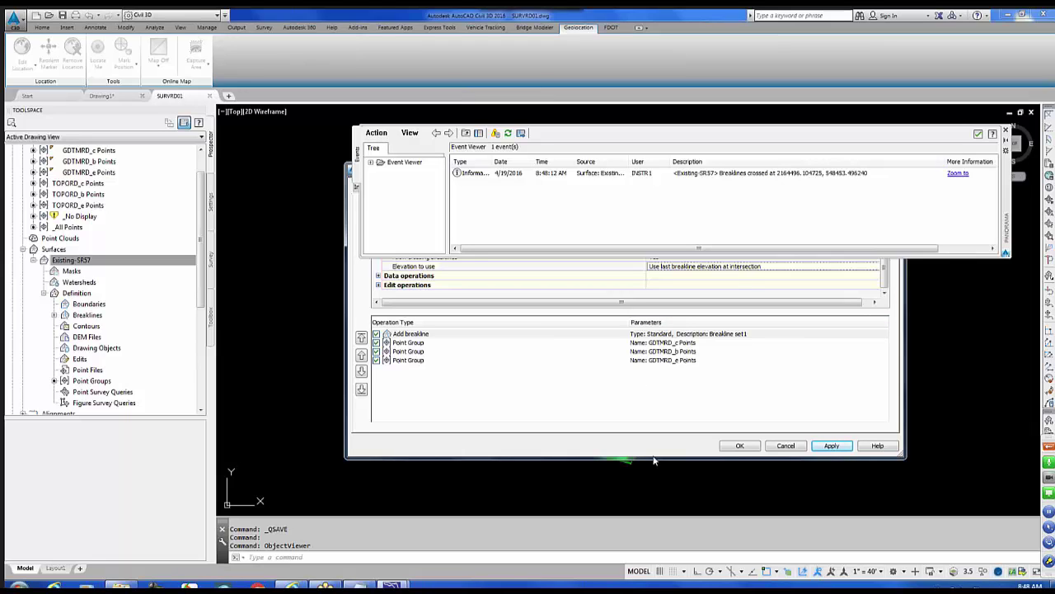
left_click(728, 444)
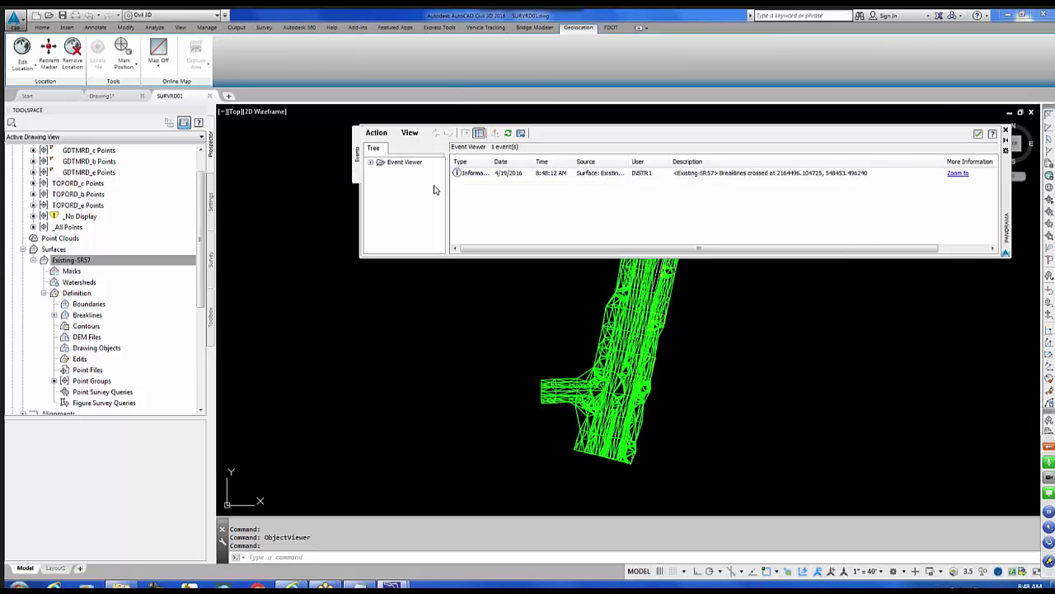
Step: Clear all events and close the event viewer, and save the drawing
left_click(376, 133)
left_click(399, 171)
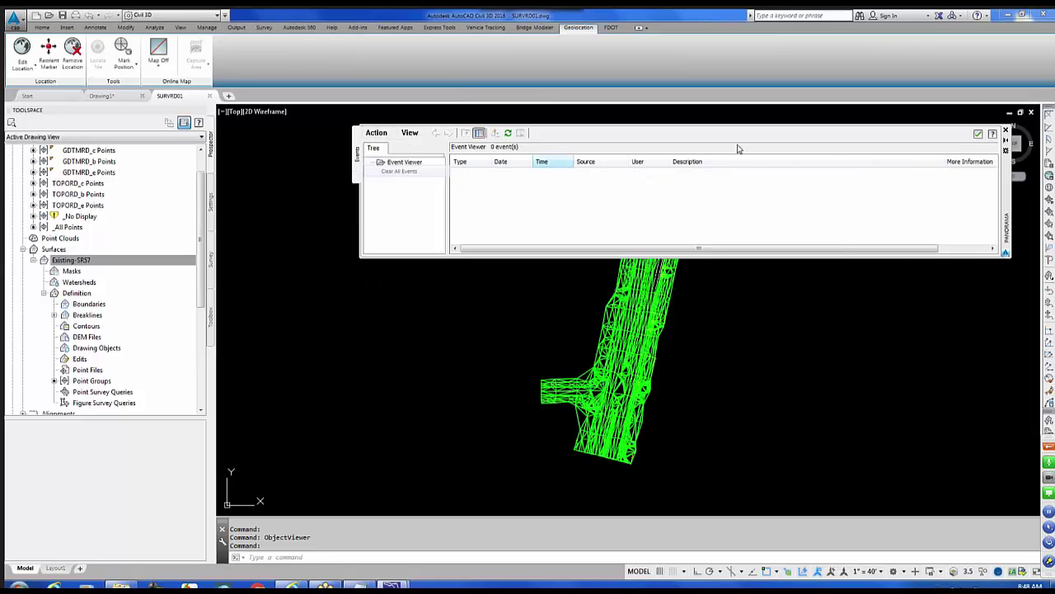
left_click(978, 133)
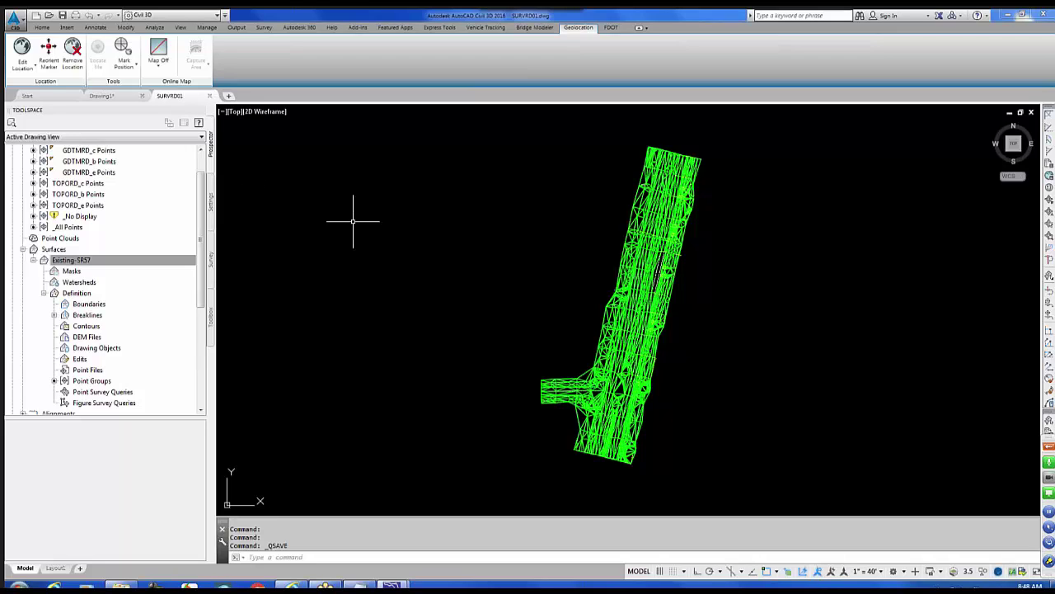
Step: Delete the Existing-SR57 surface lines bridging the corner north of the side road, selecting the edges with a fence
scroll(609, 388, "up", 2)
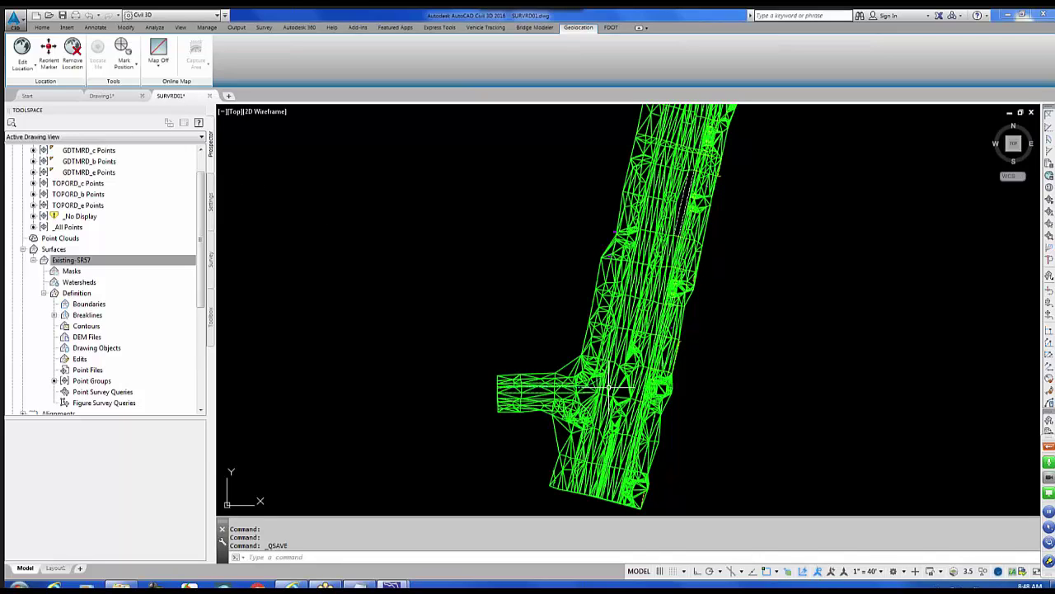
scroll(609, 388, "up", 3)
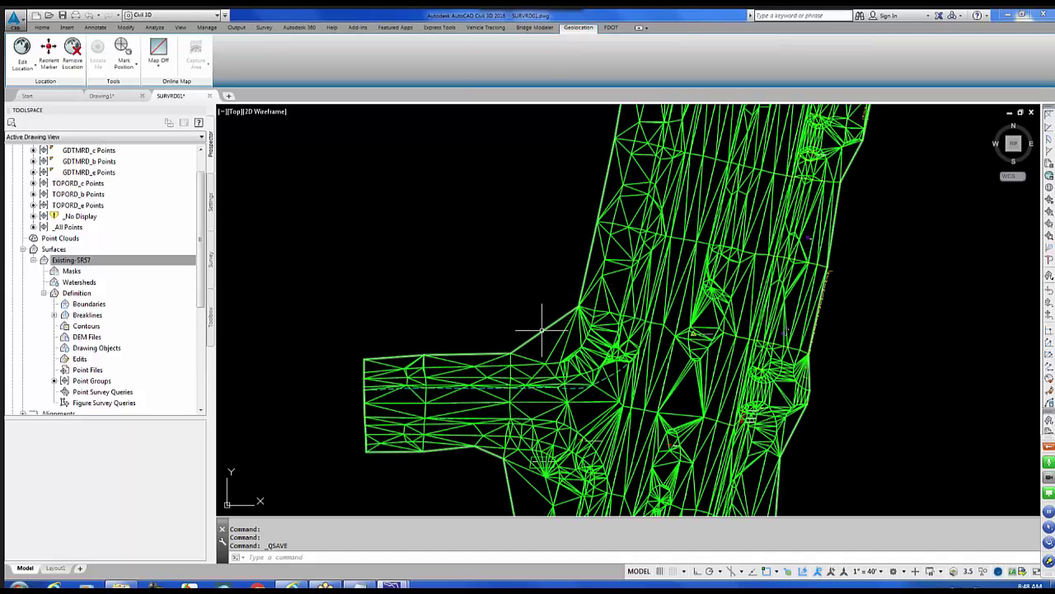
left_click(541, 330)
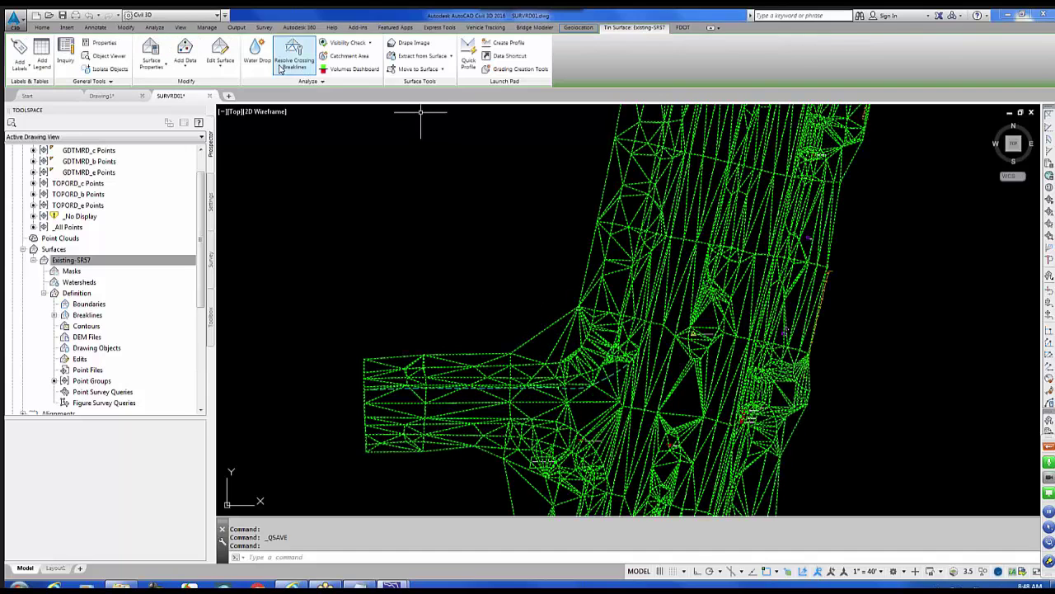
left_click(221, 70)
left_click(235, 110)
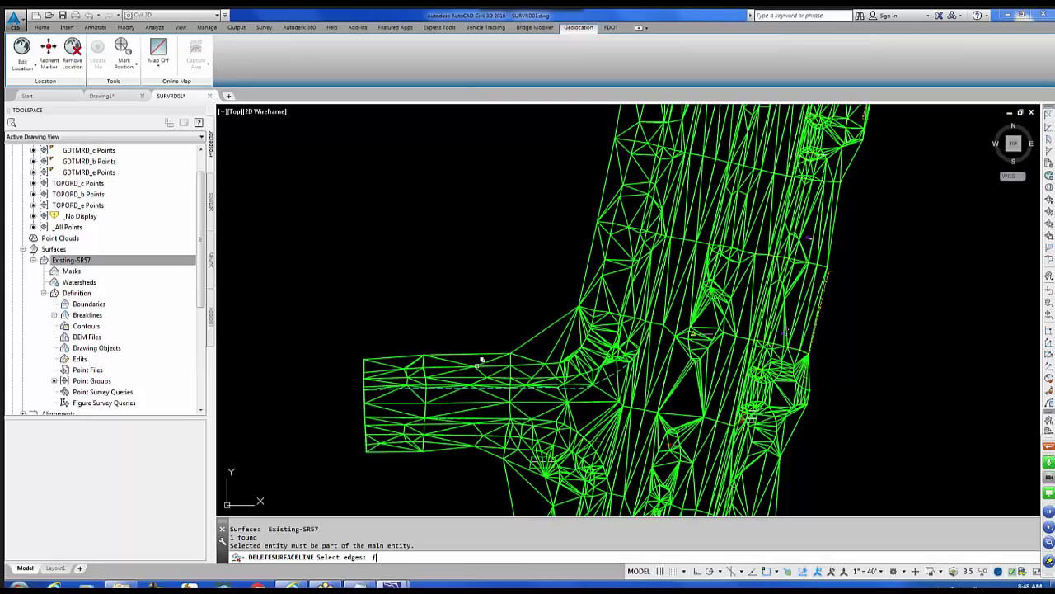
key("Return")
left_click(511, 327)
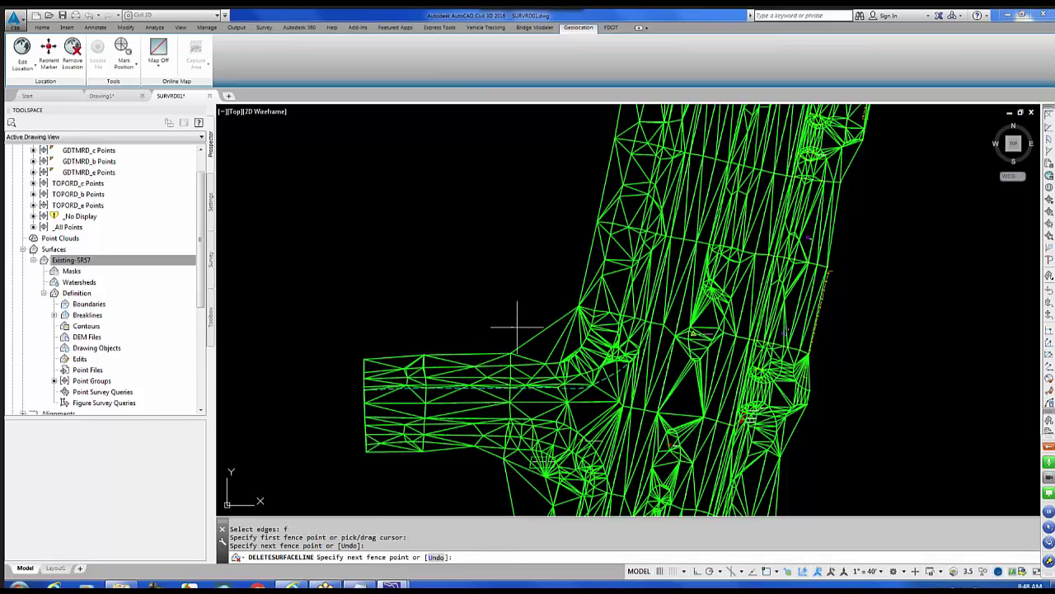
left_click(571, 345)
left_click(542, 286)
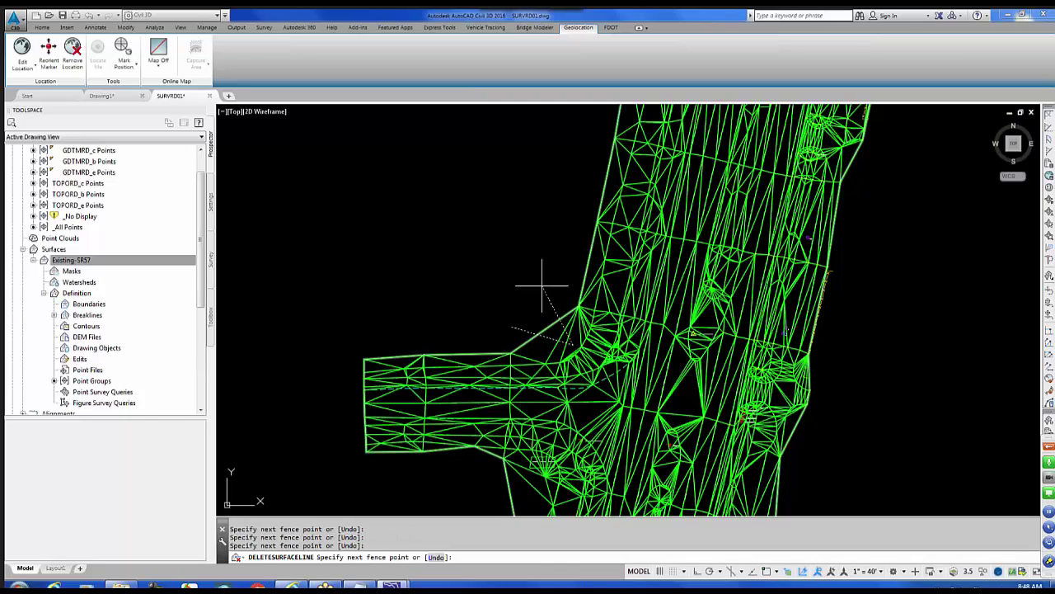
key("Return")
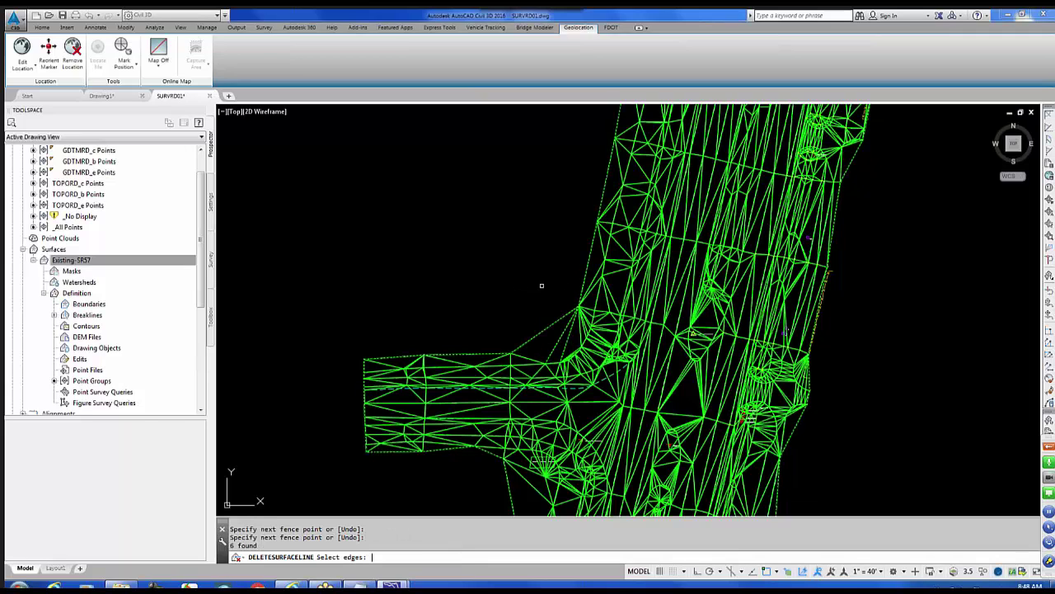
key("Return")
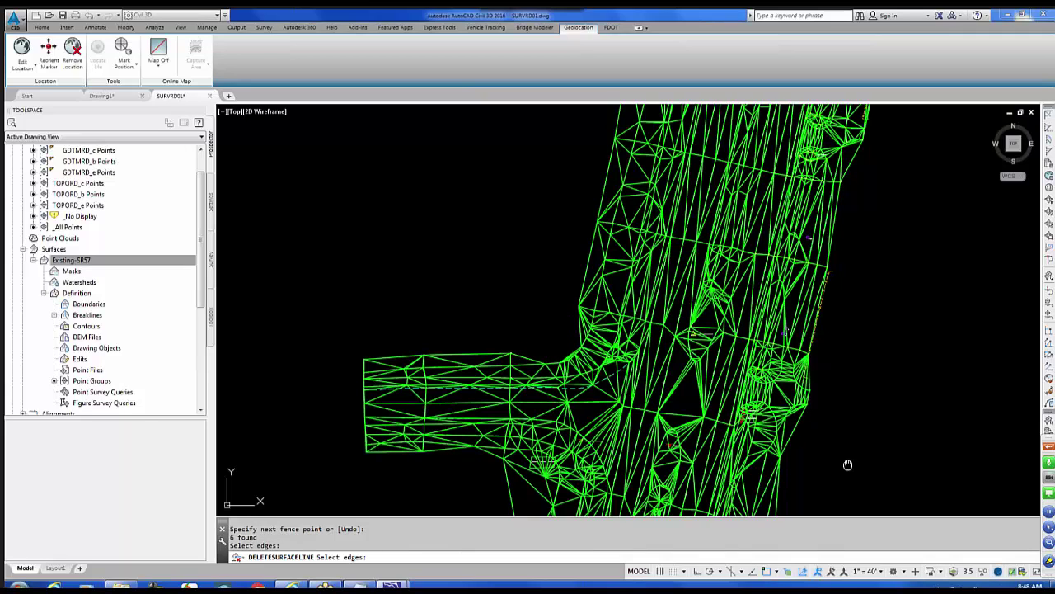
Step: Delete the surface lines bridging the corner south of the side road with a fence selection, and save the drawing
middle_click_drag(847, 464, 869, 313)
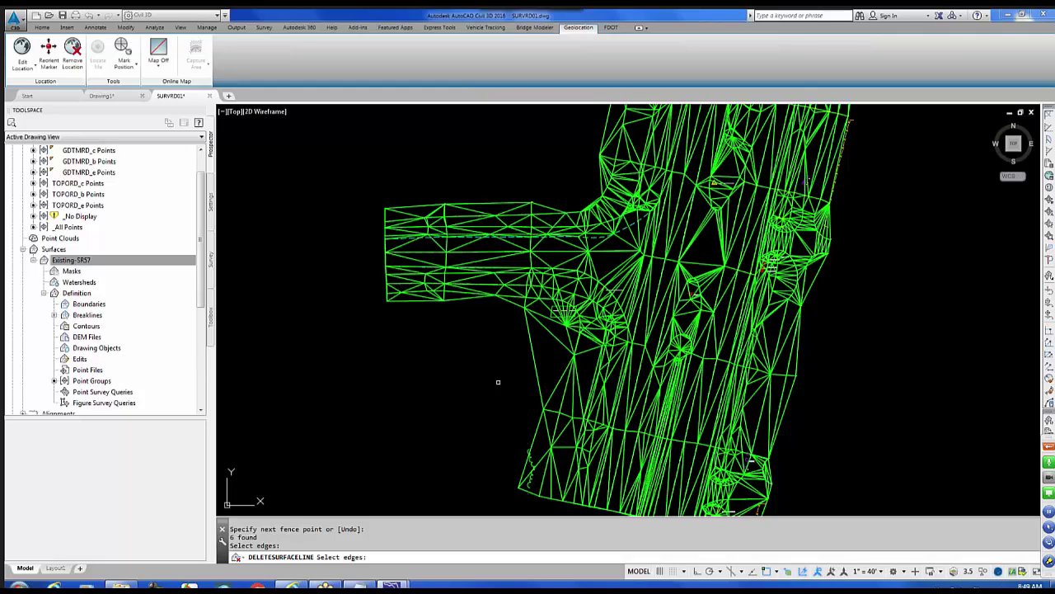
type("f")
key("Return")
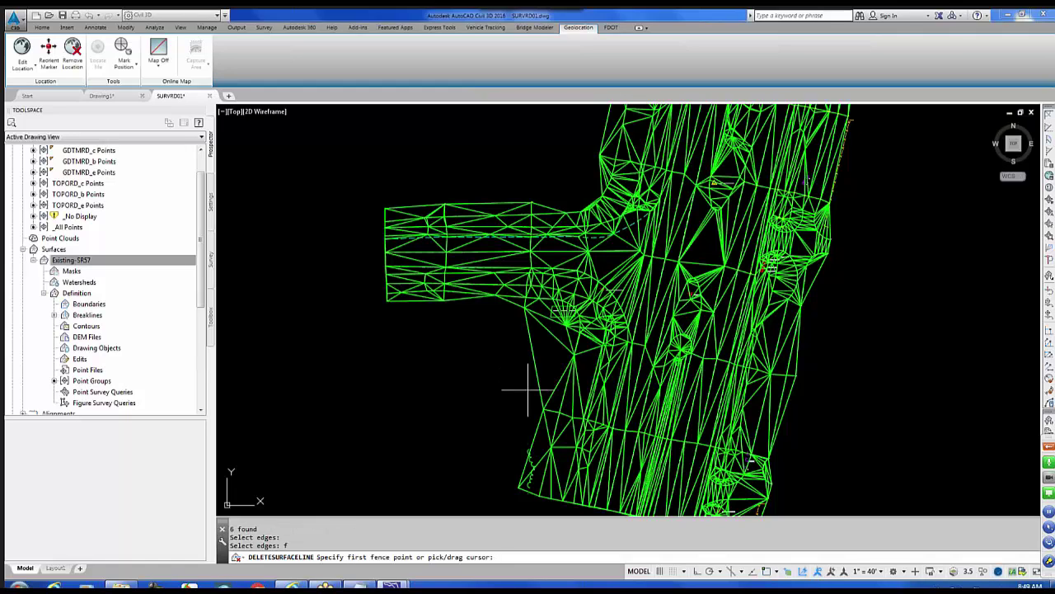
left_click(513, 389)
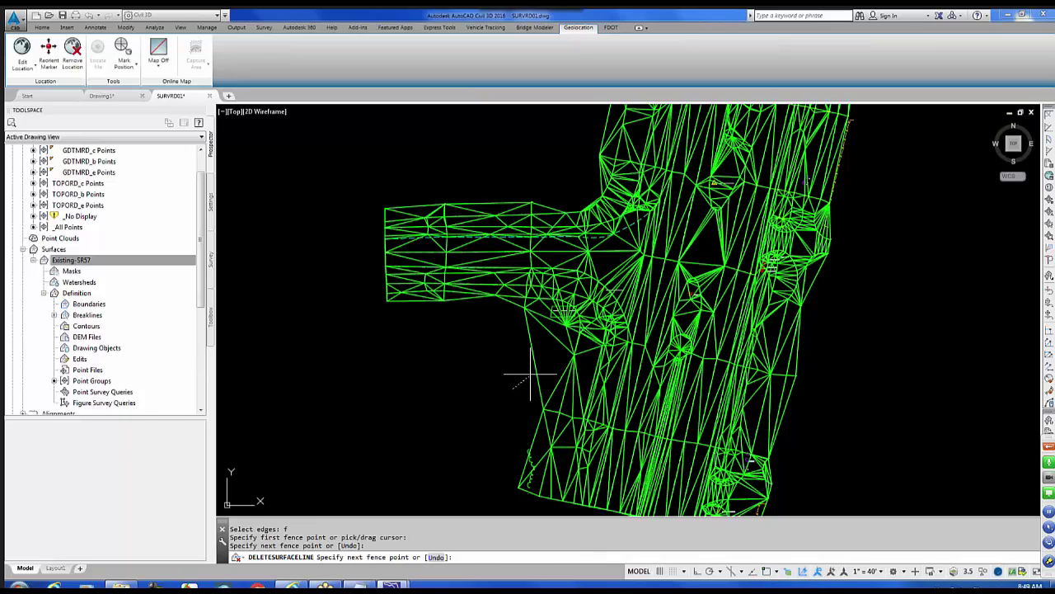
left_click(575, 348)
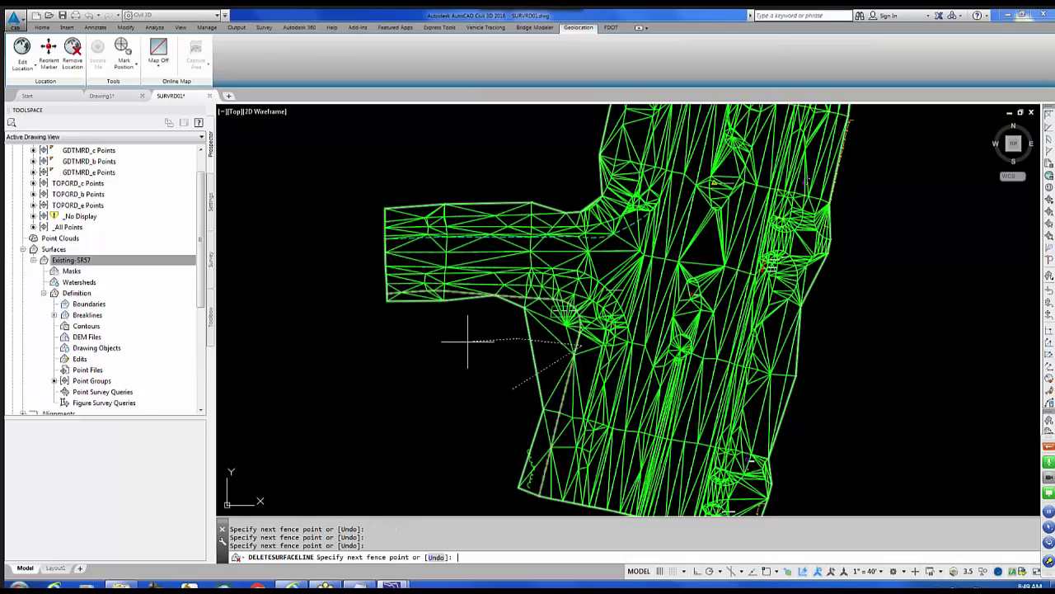
key("Return")
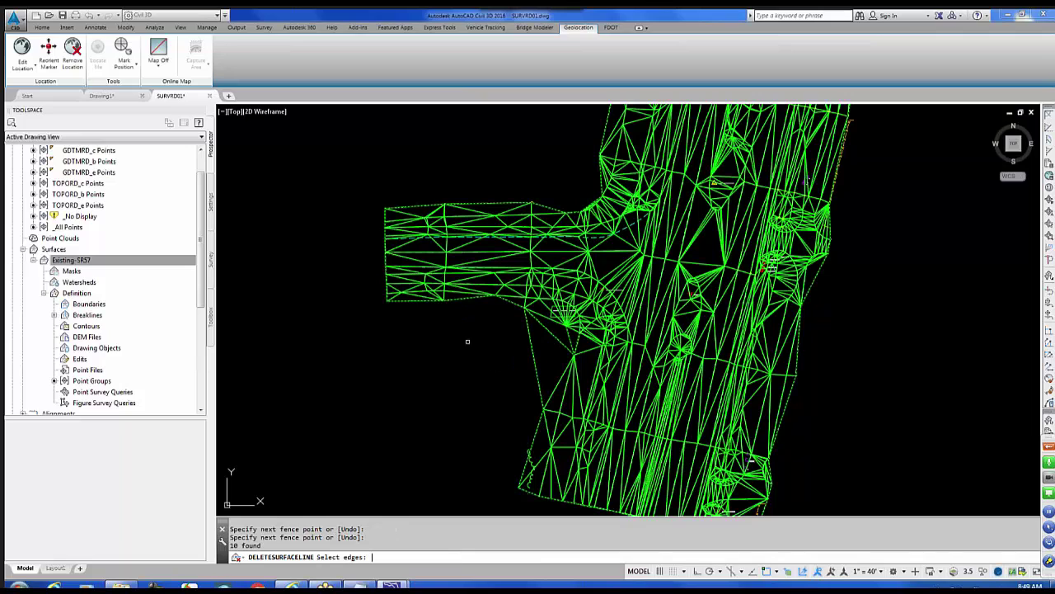
key("Return")
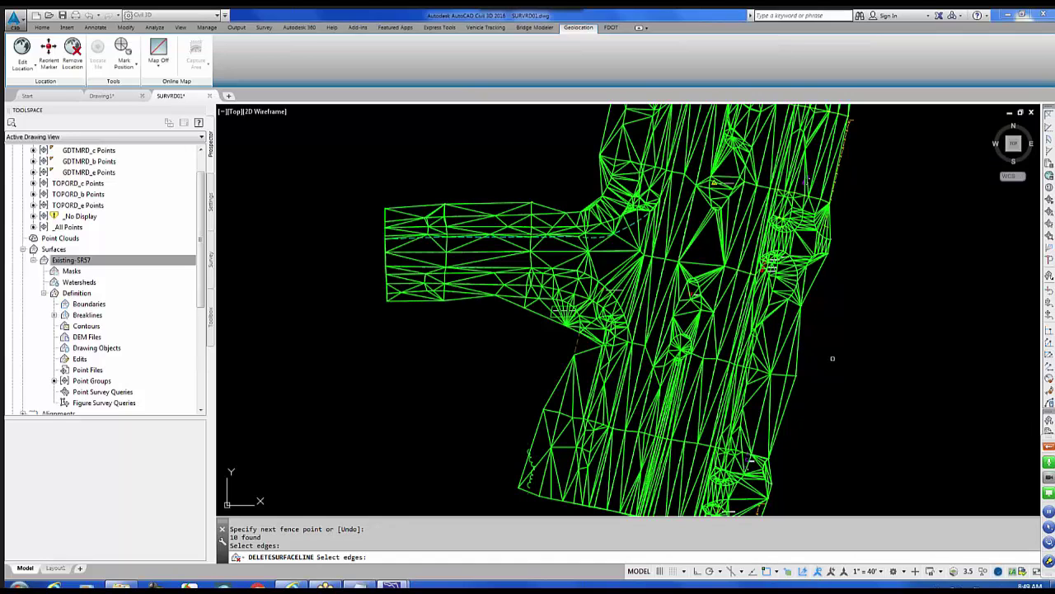
key("Escape")
key("Escape")
scroll(835, 355, "down", 5)
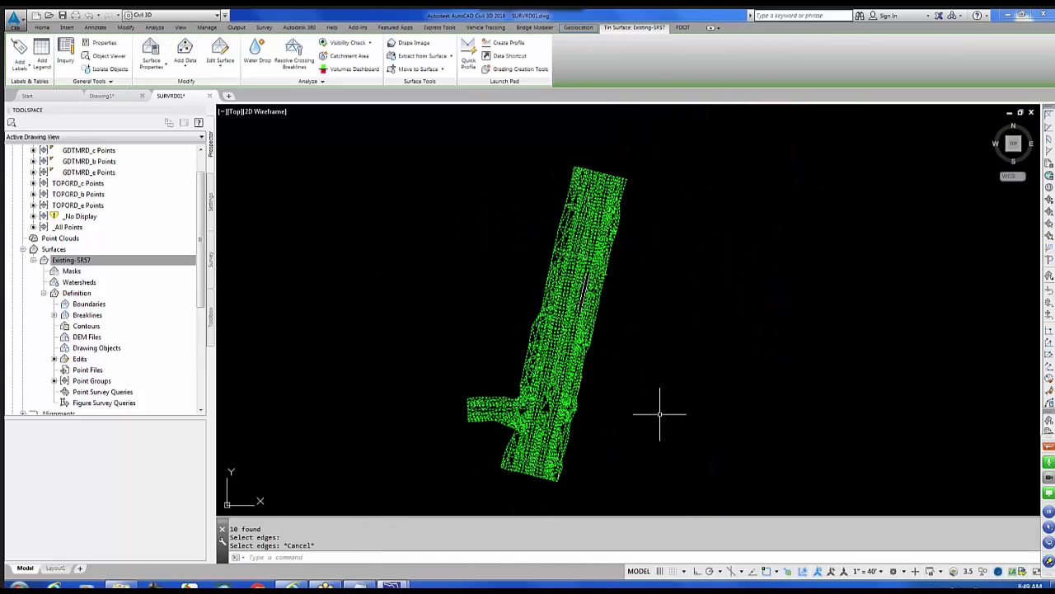
key("ctrl+s")
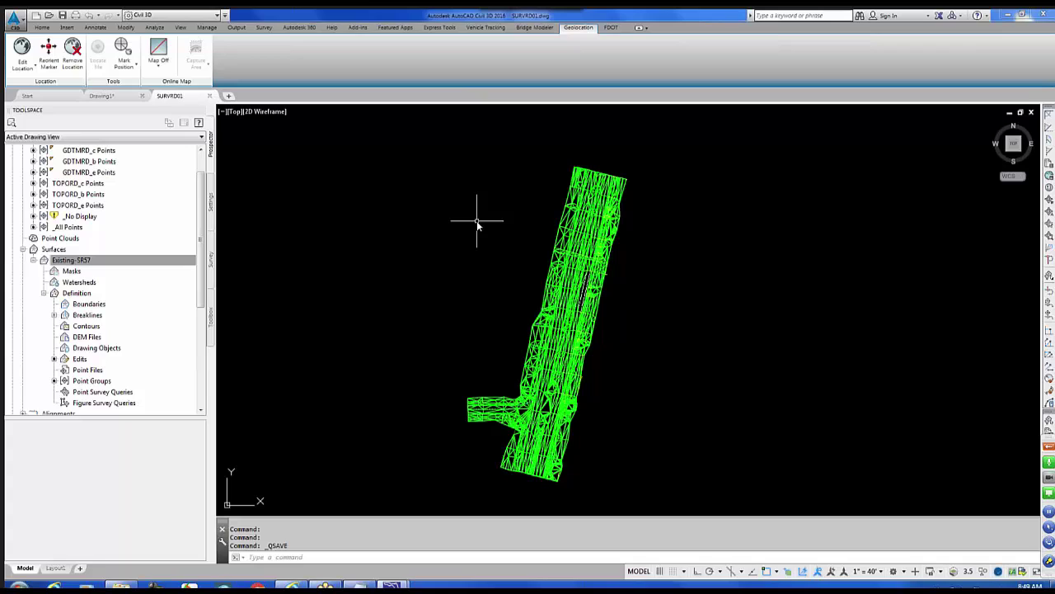
Step: Start a LandXML export of the Existing-SR57 surface, keeping LandXML version 1.2
left_click(99, 259)
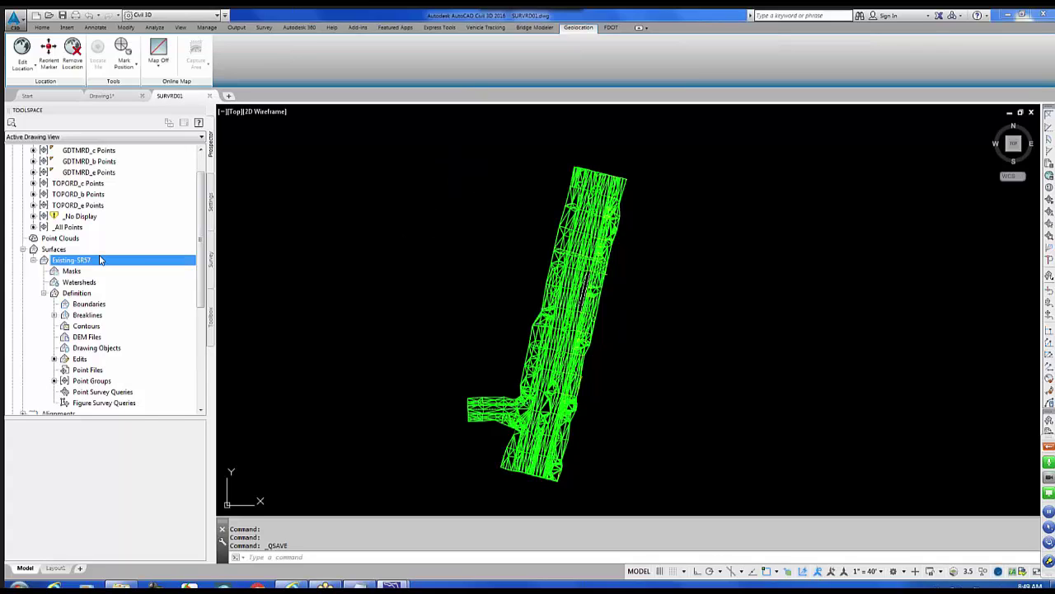
right_click(100, 260)
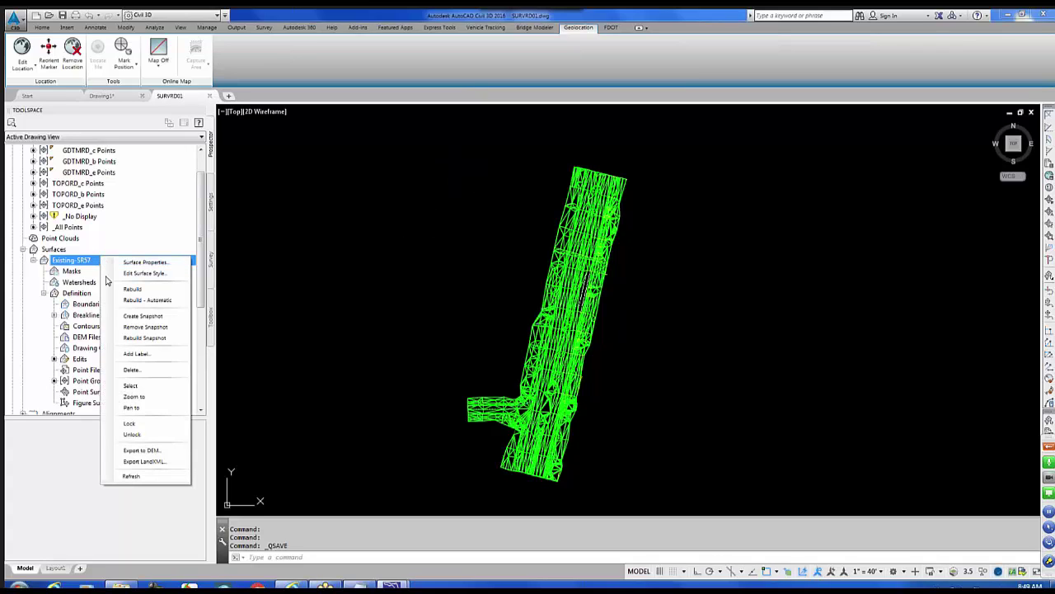
left_click(150, 462)
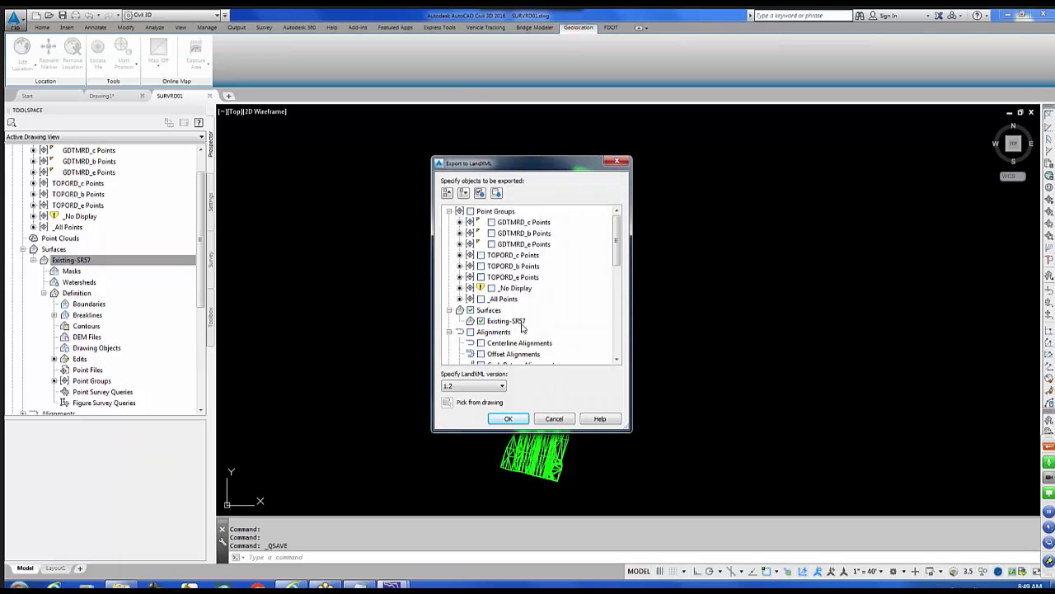
left_click(509, 419)
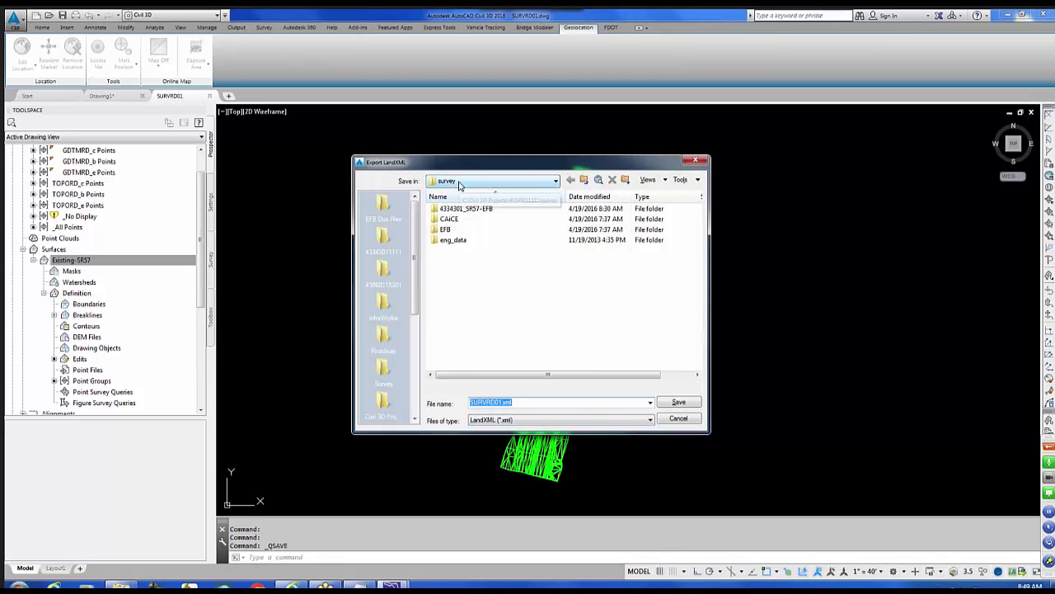
Step: Save the LandXML export as SURVRD01-SR57-Existing.xml in the project's survey folder
left_click(403, 236)
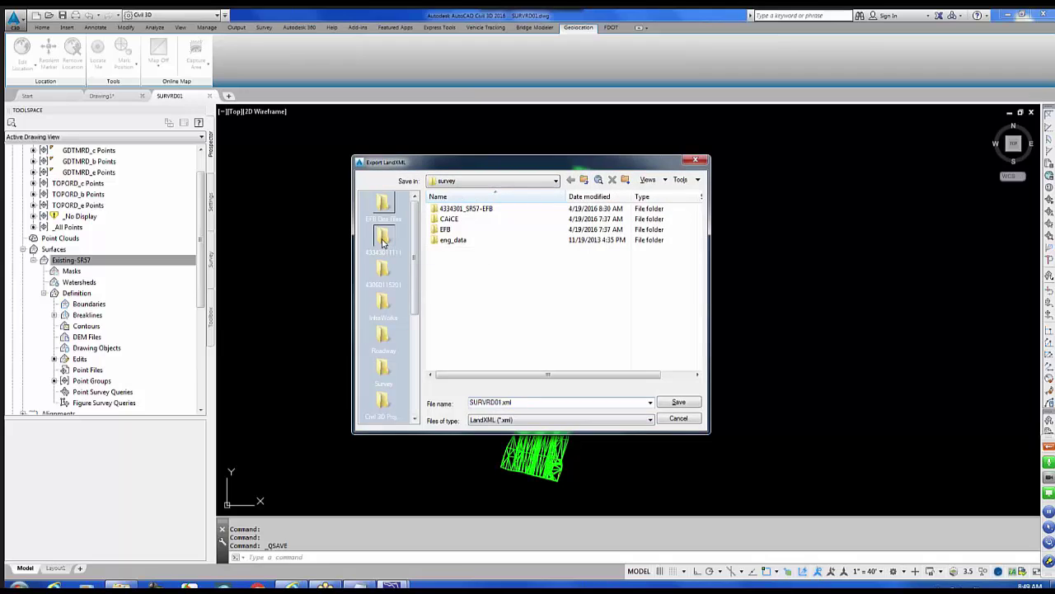
scroll(495, 338, "down", 6)
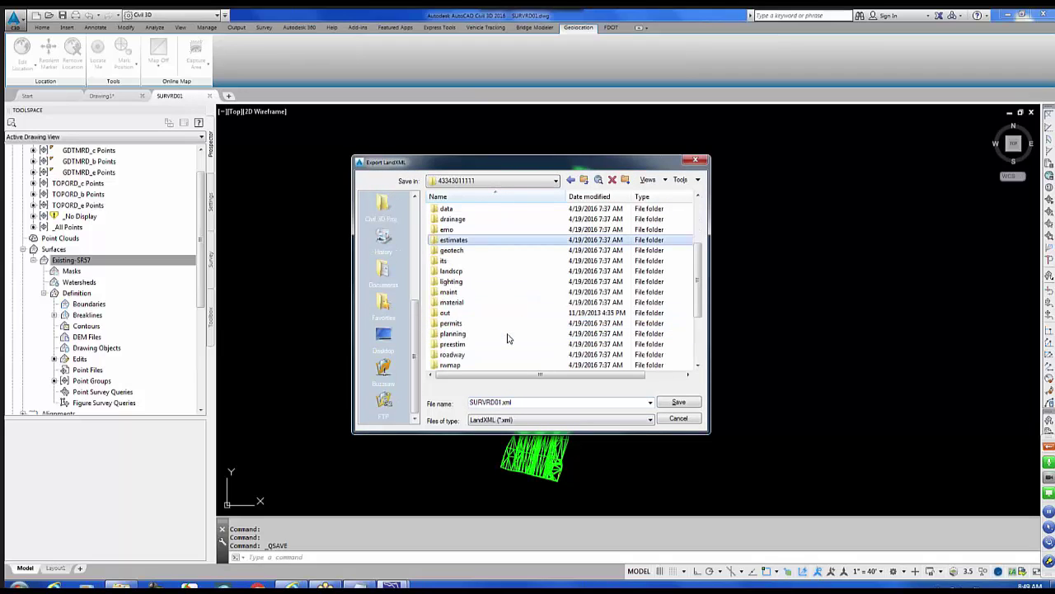
double_click(481, 336)
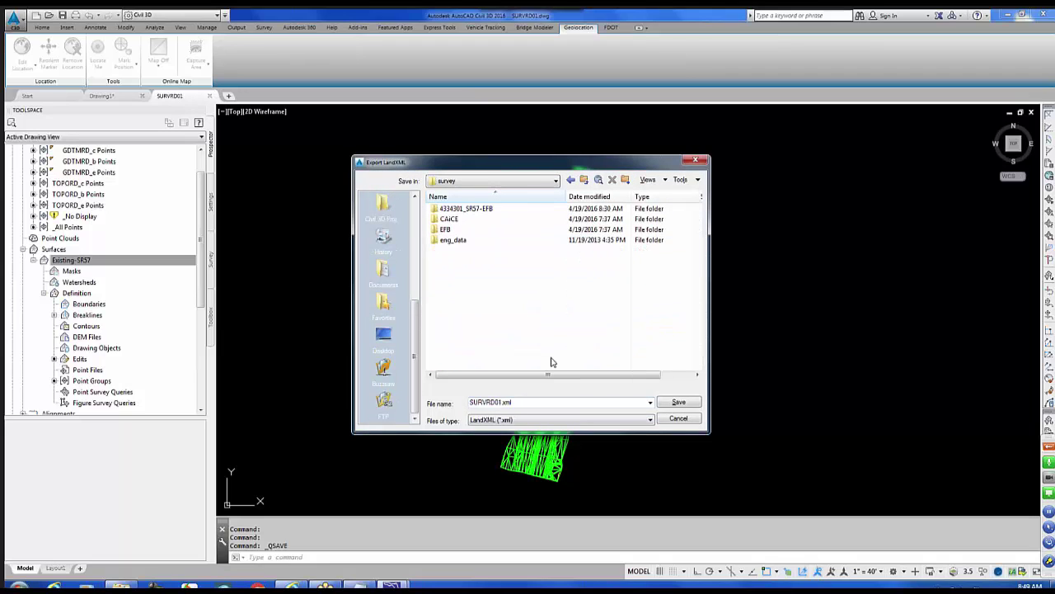
left_click(501, 402)
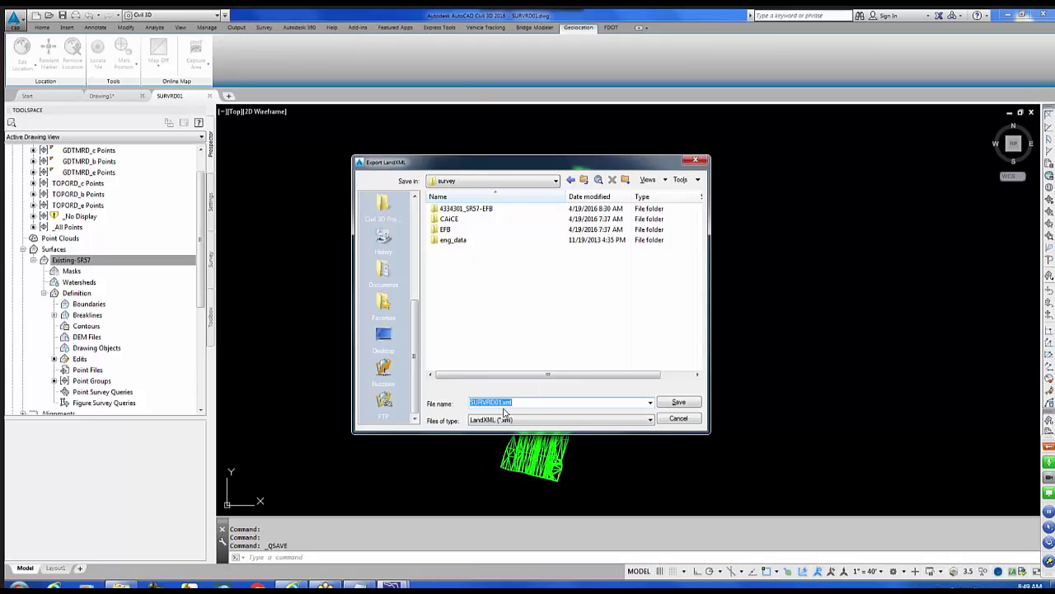
left_click(502, 403)
type("-")
type("SR57-Existing")
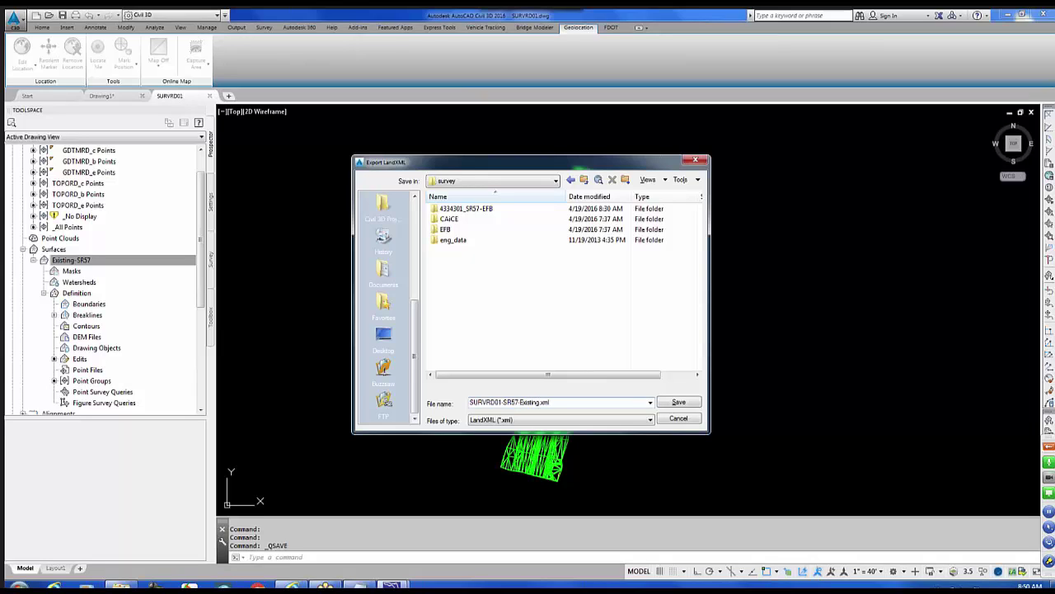
left_click(680, 403)
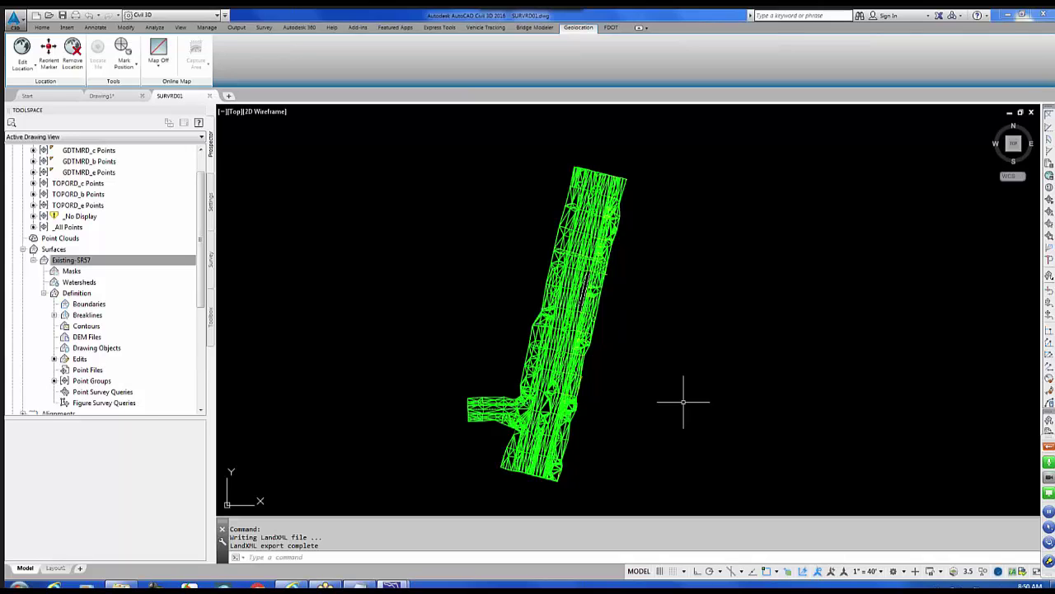
Step: Create the survey design file TOPORD01.dwg with the FDOT Create File tool, using file type Topography - Existing and coordinate system FL North
left_click(611, 28)
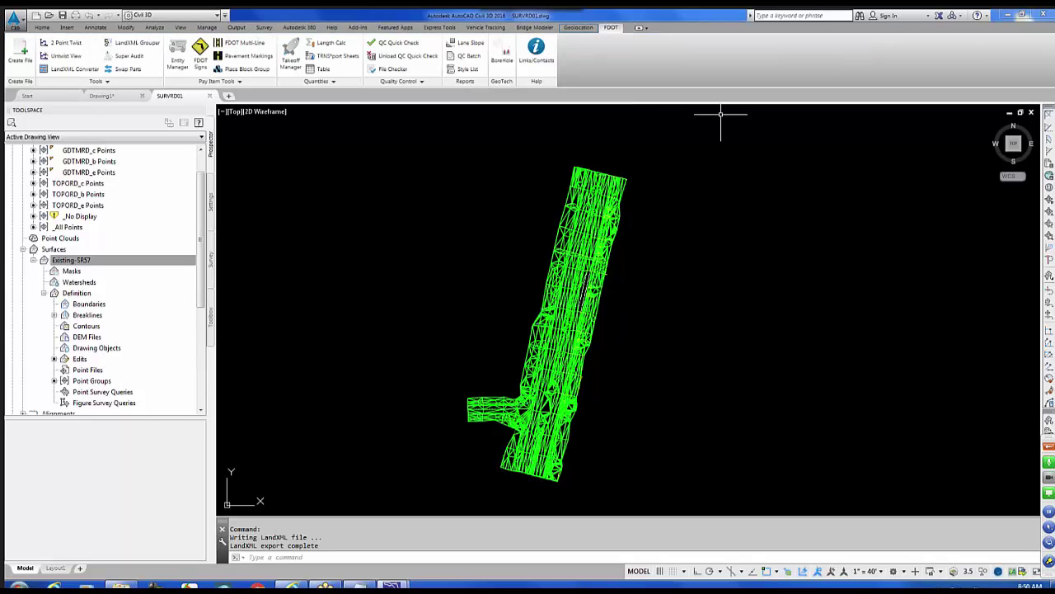
left_click(20, 56)
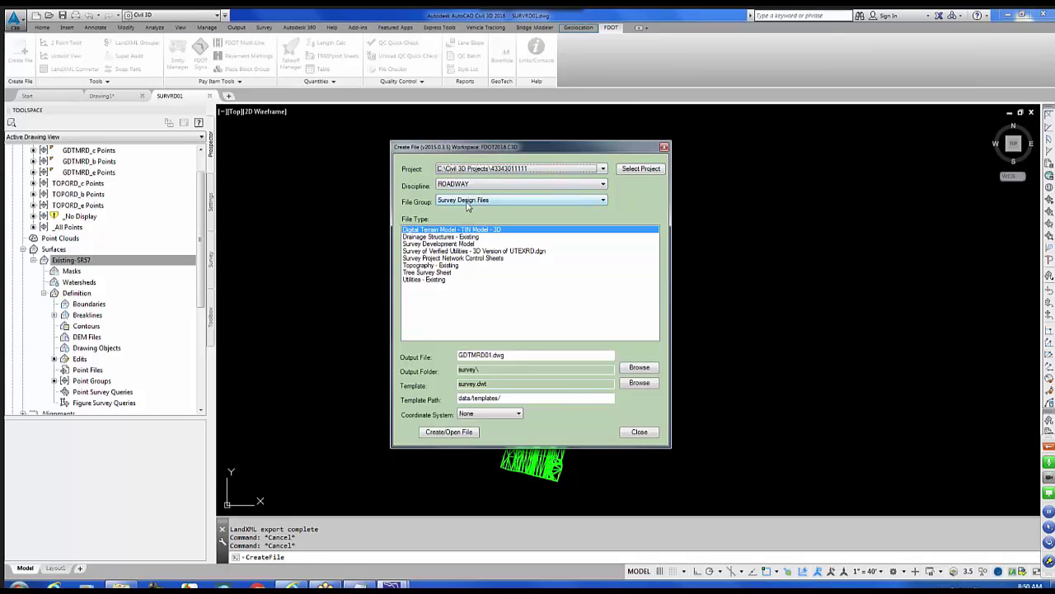
left_click(429, 265)
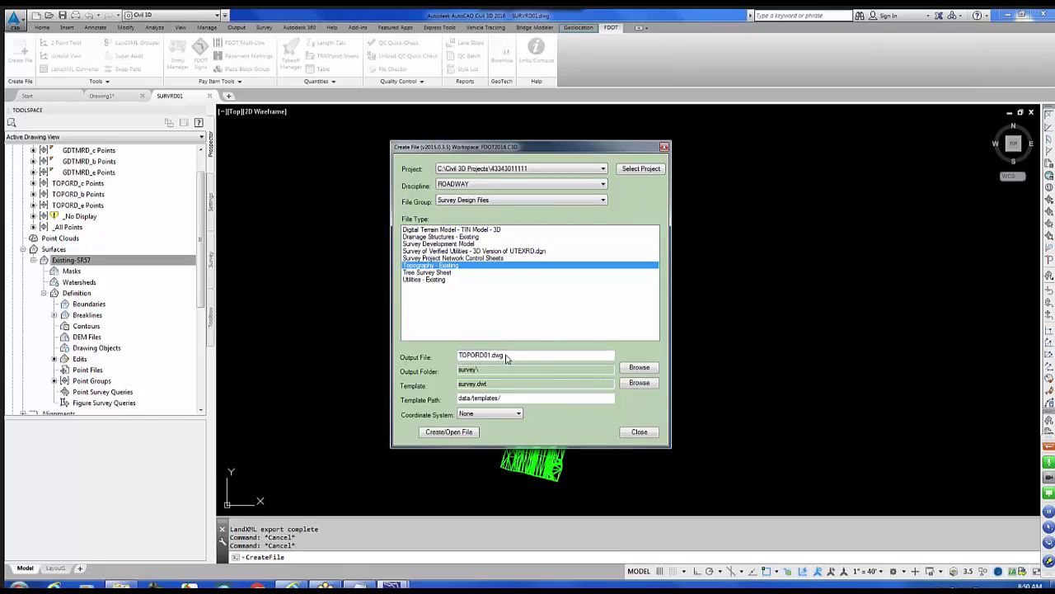
left_click(481, 416)
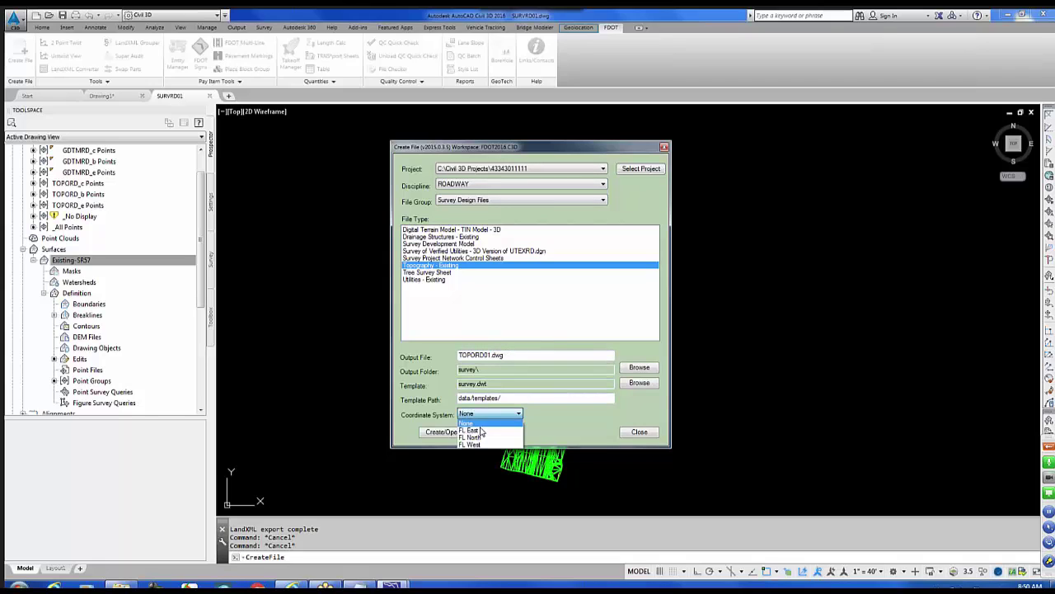
left_click(467, 437)
left_click(466, 435)
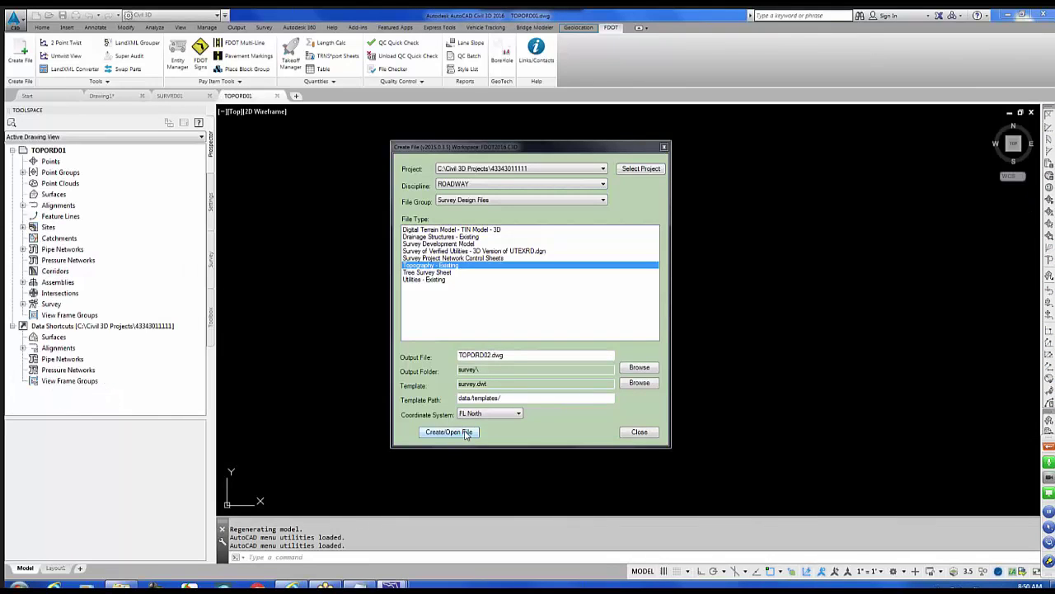
Step: Create GDTMRD01.dwg as a Digital Terrain Model - TIN Model - 3D file in FL North, and switch to the TOPORD01 drawing
left_click(426, 231)
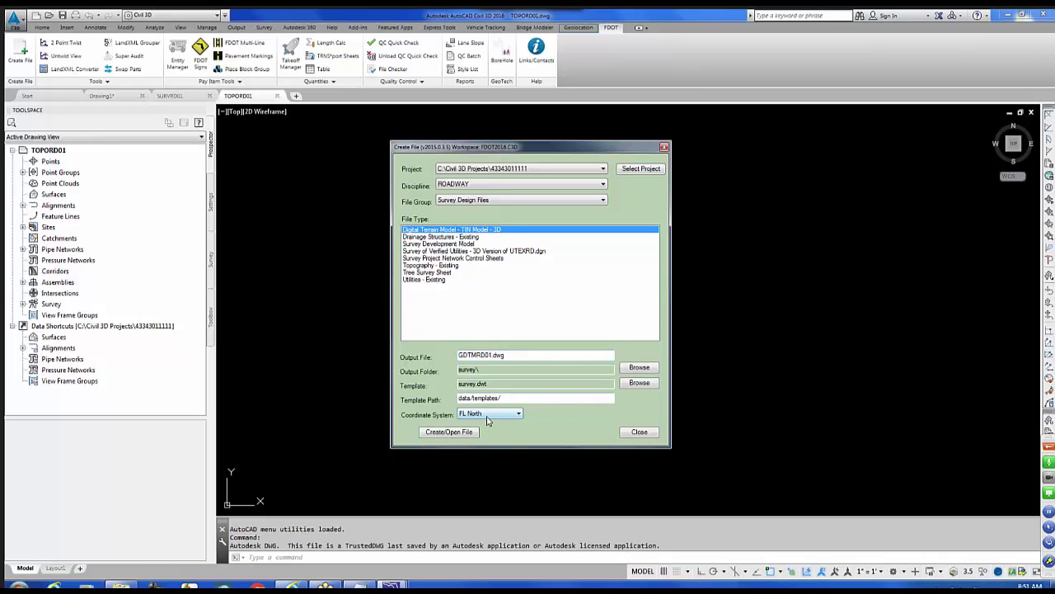
left_click(450, 432)
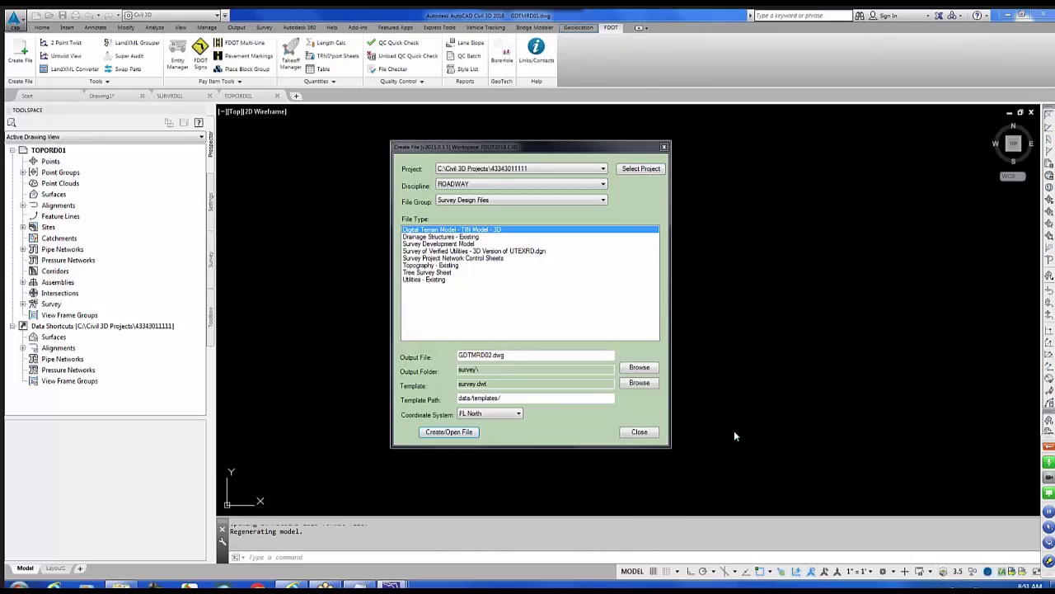
left_click(643, 435)
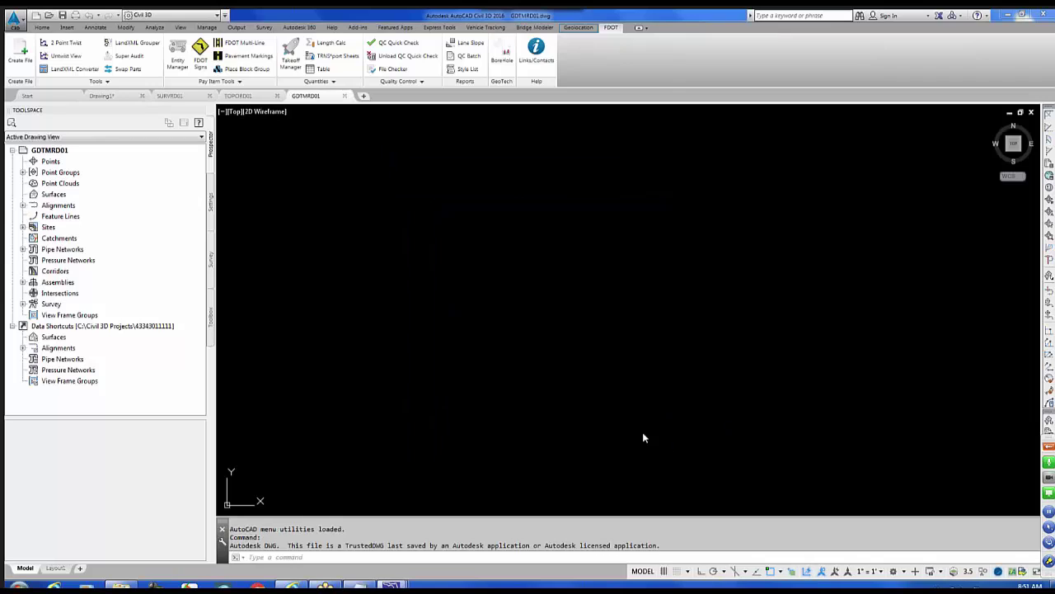
left_click(242, 96)
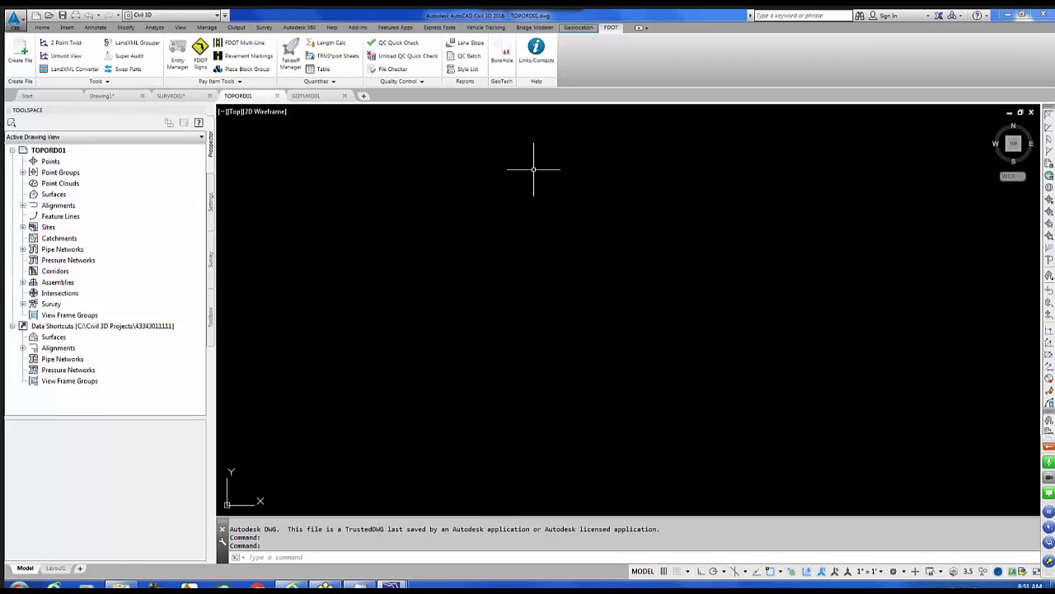
Step: Insert the TOPORD Chains figure group from the survey database into the TOPORD01 drawing
left_click(211, 262)
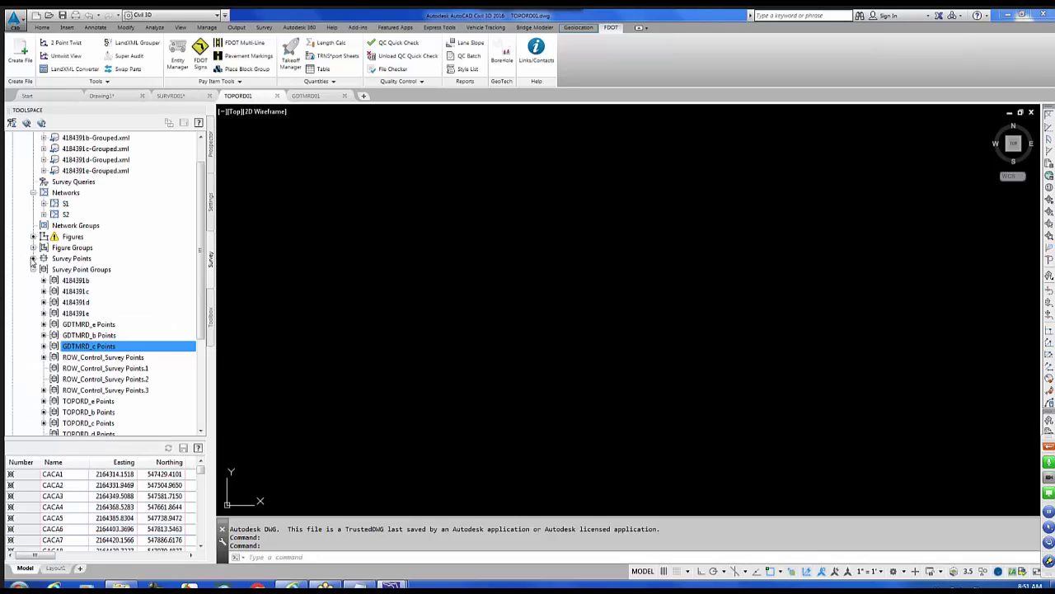
left_click(33, 247)
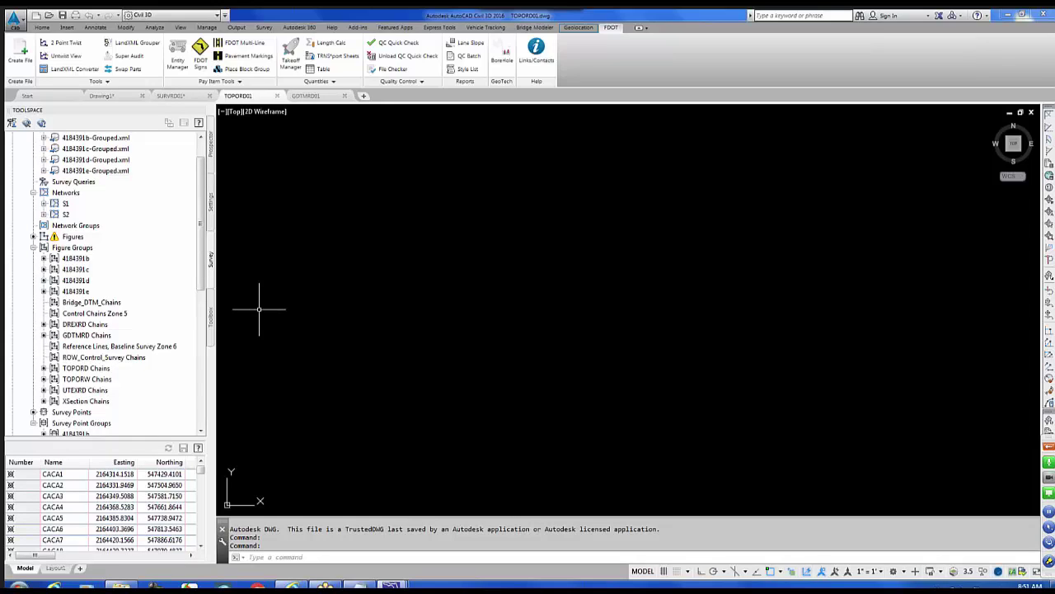
left_click(82, 368)
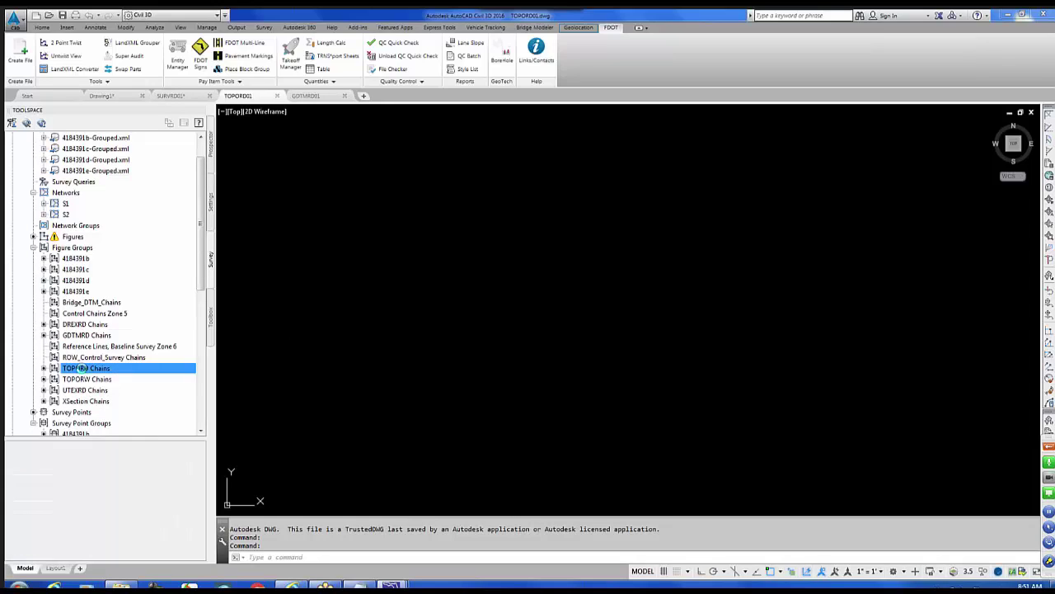
right_click(85, 369)
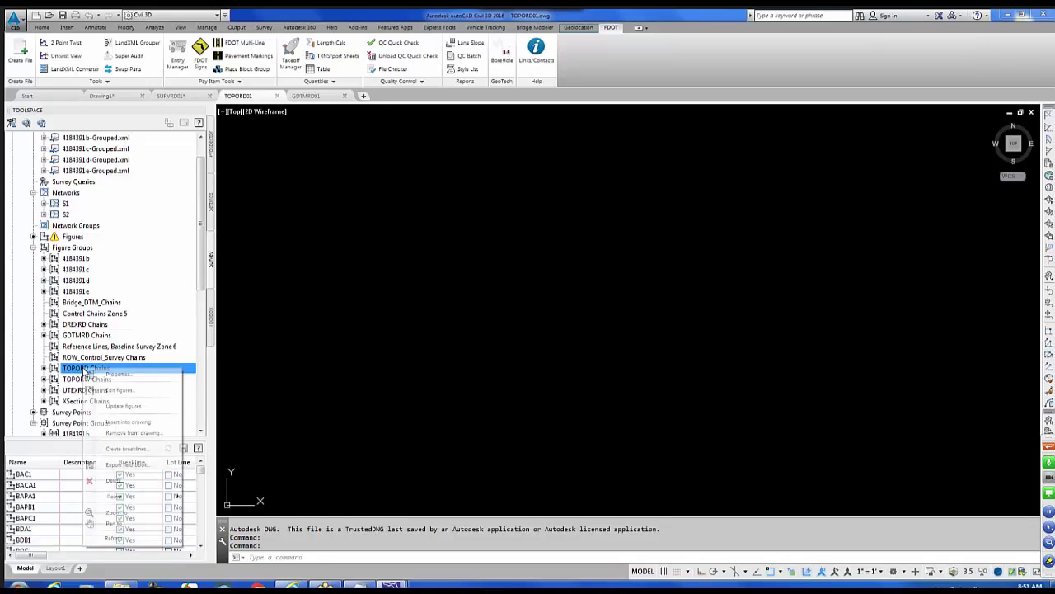
left_click(148, 423)
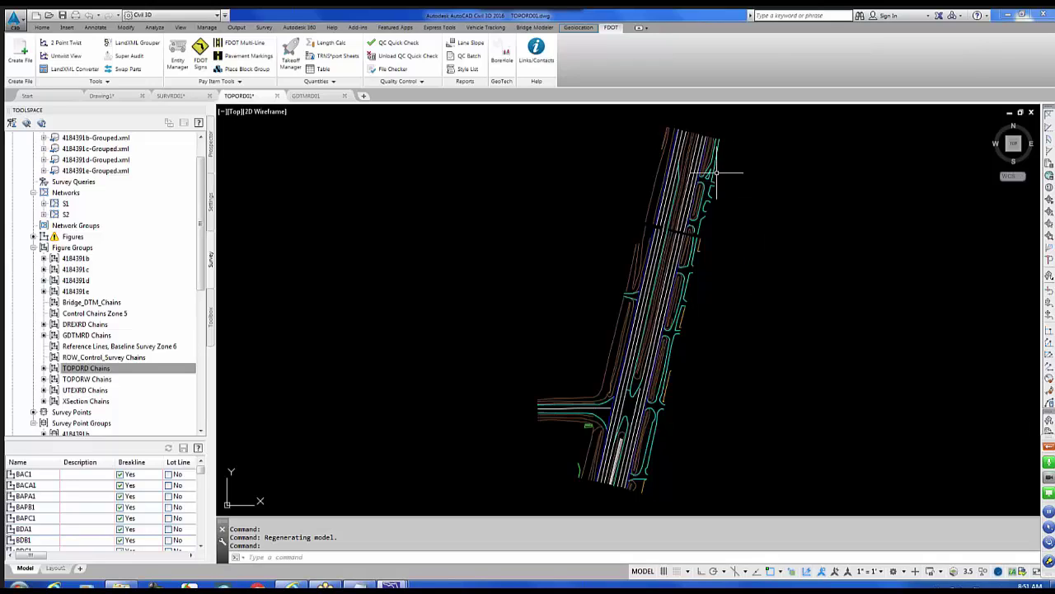
Step: Set the TOPORD01 drawing's annotation scale to 1" = 40'
scroll(659, 234, "up", 5)
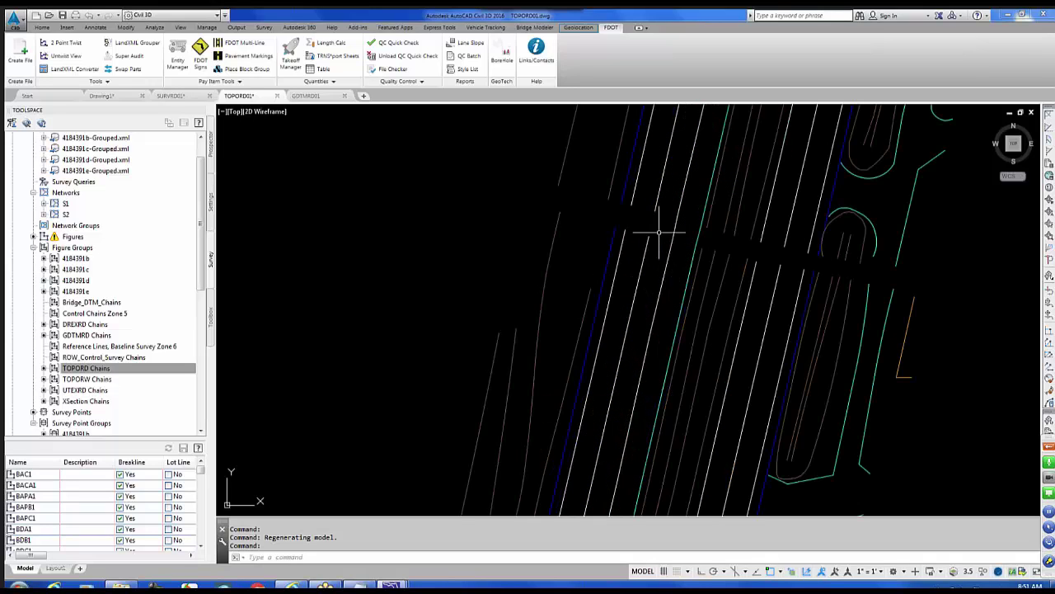
left_click(884, 572)
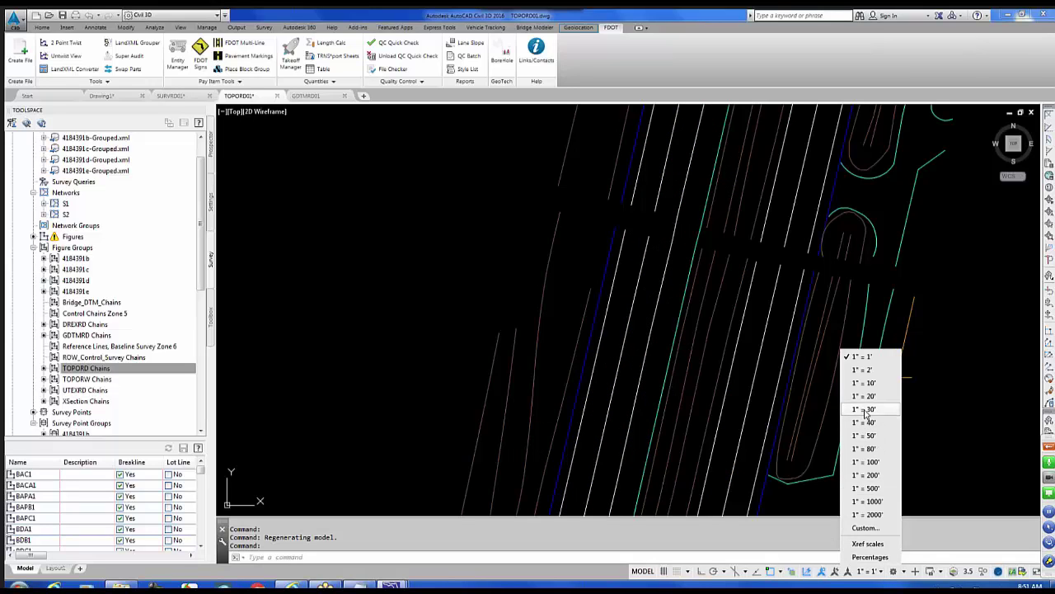
left_click(869, 423)
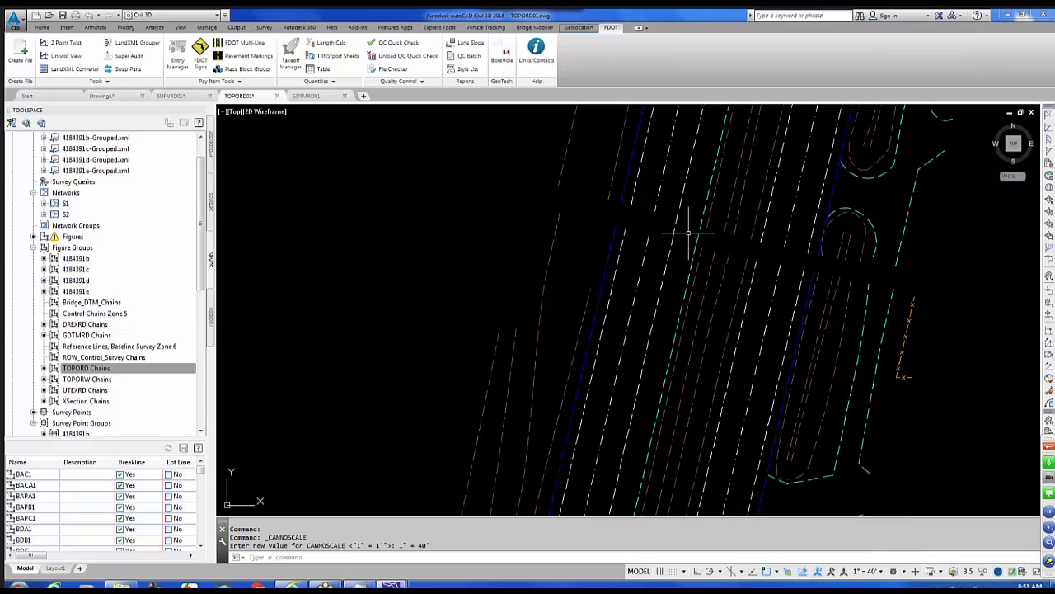
scroll(683, 314, "down", 5)
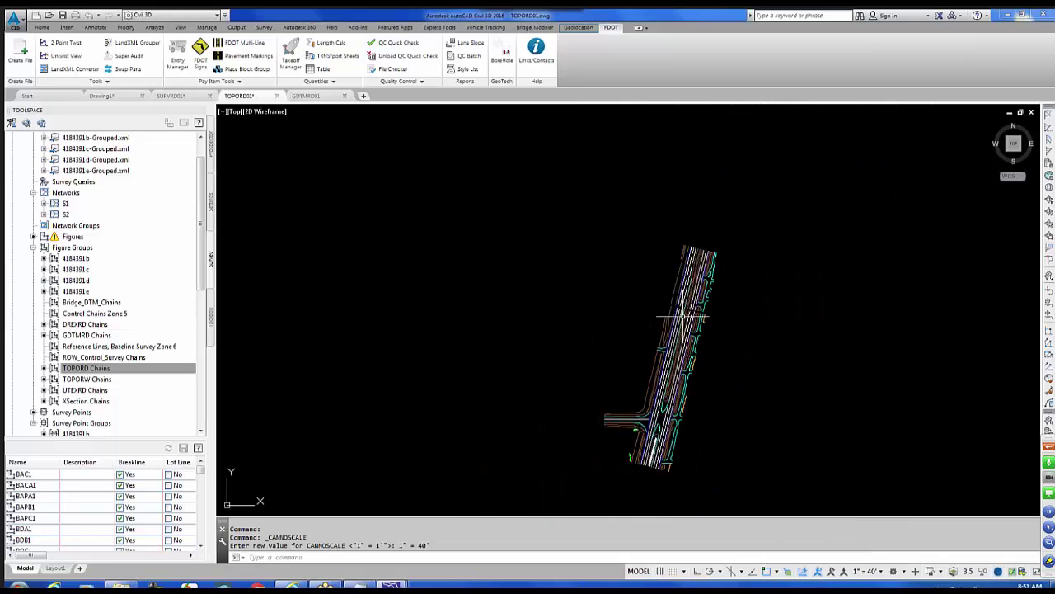
Step: Insert the TOPORD_e Points and TOPORD_b Points survey point groups into the drawing
left_click(33, 248)
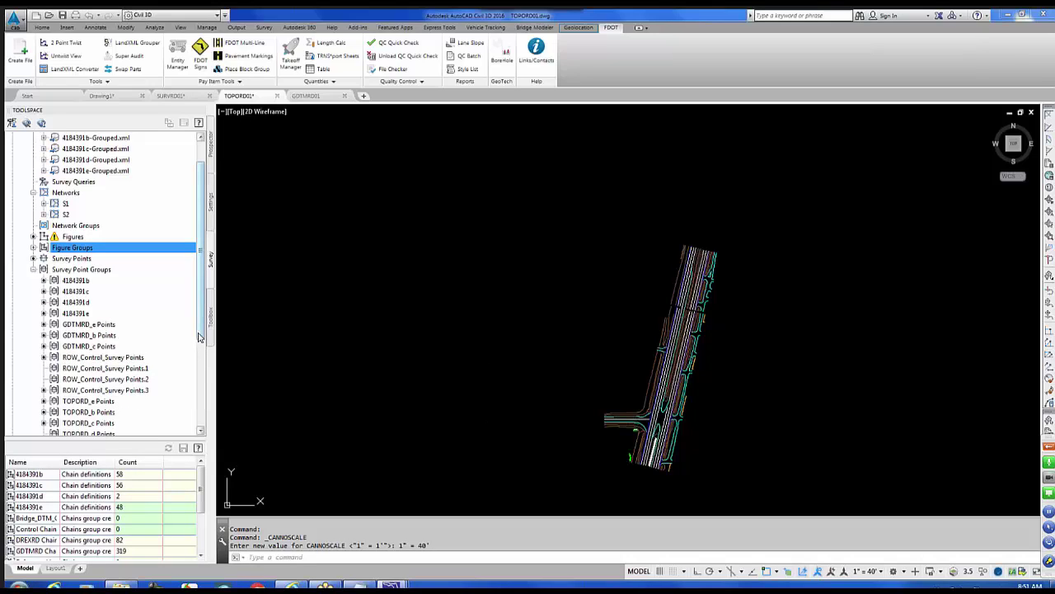
scroll(198, 367, "down", 3)
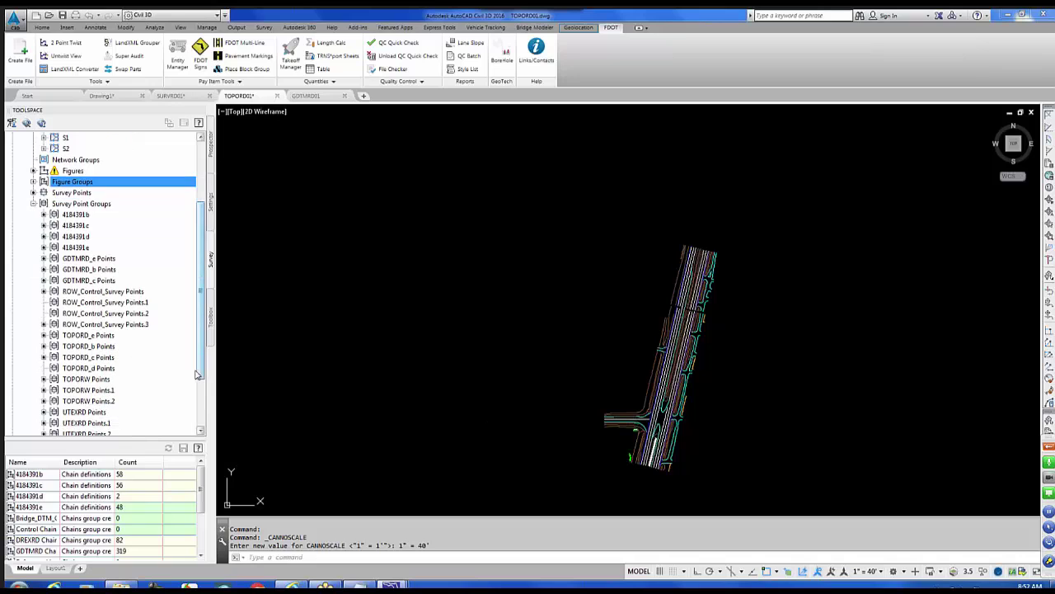
left_click(92, 336)
right_click(93, 337)
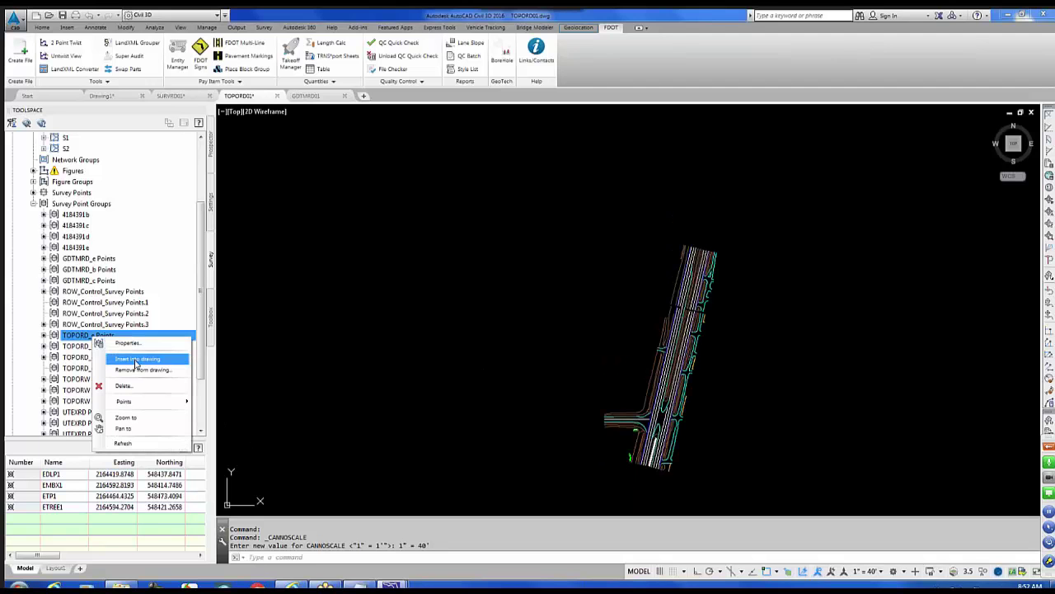
left_click(134, 360)
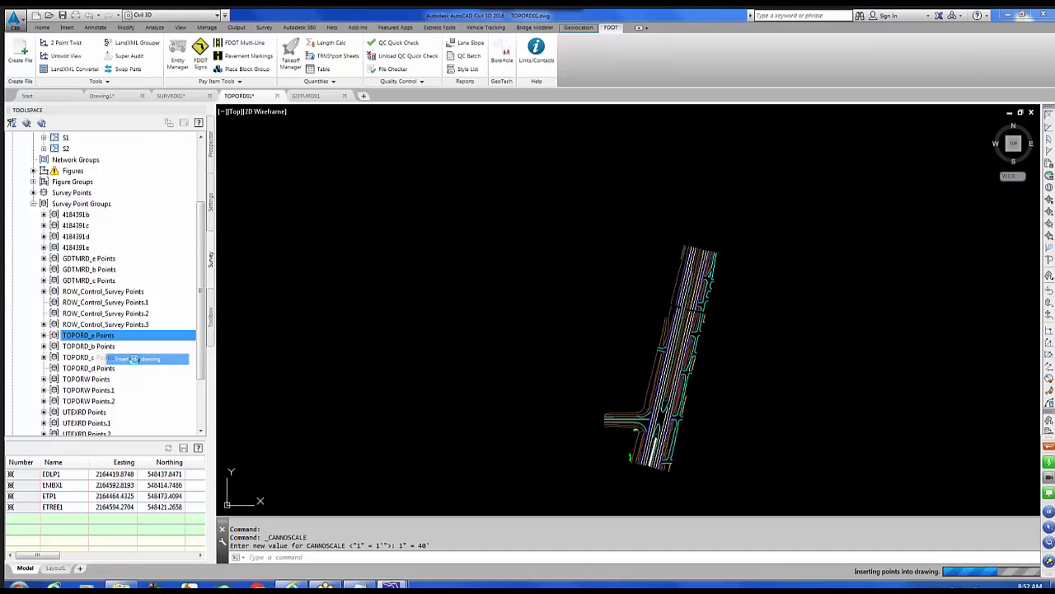
right_click(95, 346)
left_click(135, 369)
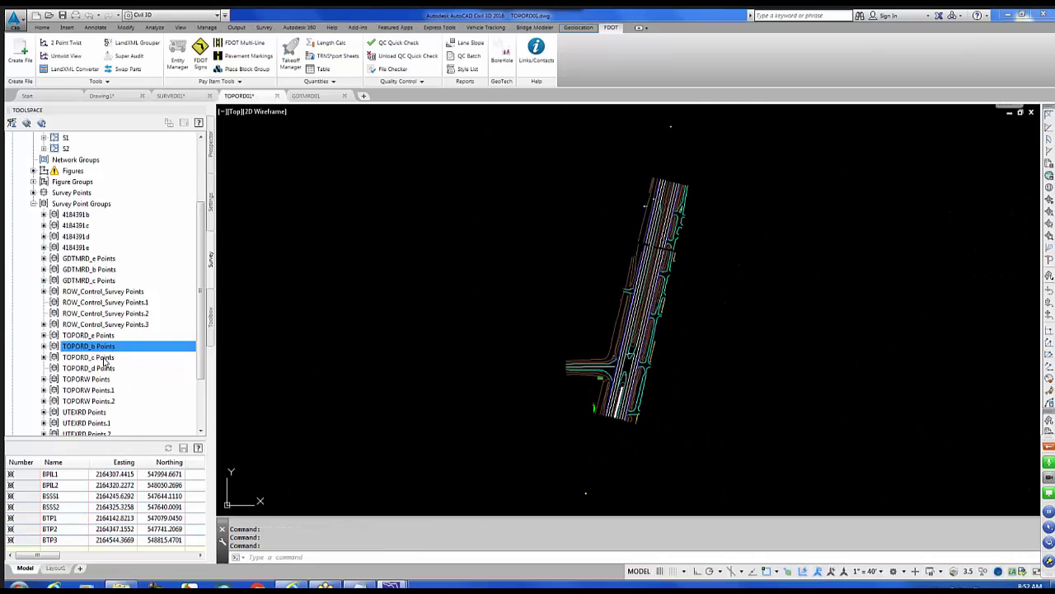
Step: Insert the TOPORD_c Points and TOPORD_d Points survey point groups into the drawing and save TOPORD01
left_click(99, 357)
right_click(104, 357)
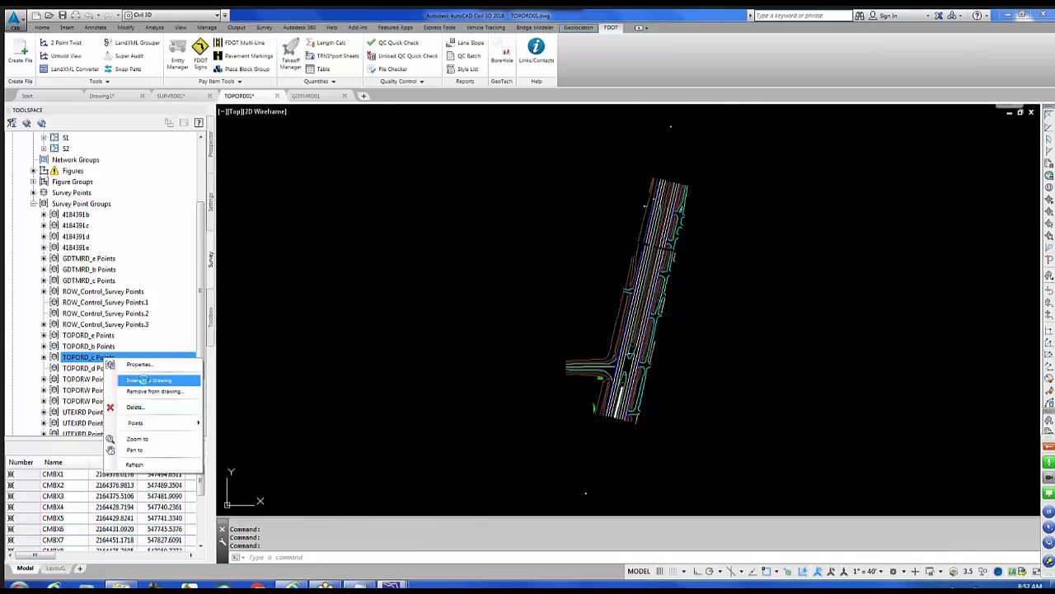
left_click(147, 380)
left_click(90, 368)
right_click(105, 368)
left_click(140, 392)
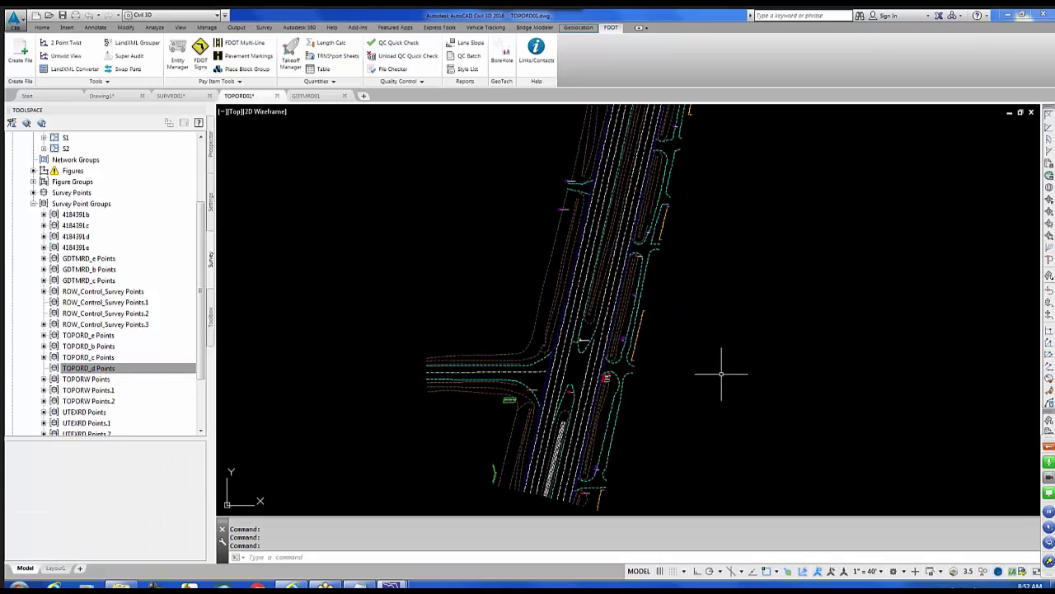
scroll(652, 371, "up", 2)
scroll(651, 367, "down", 5)
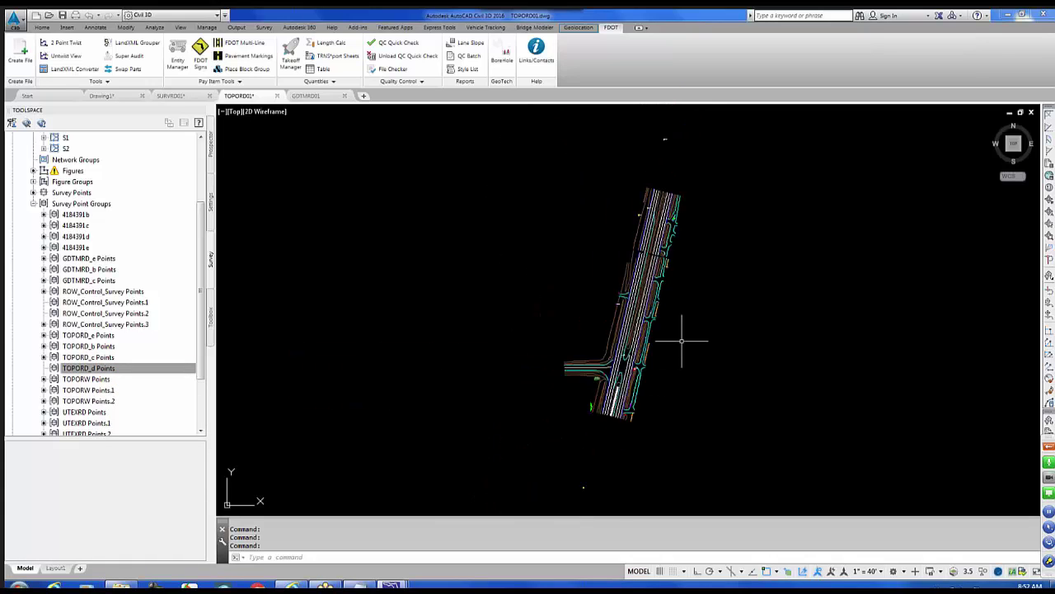
left_click(62, 14)
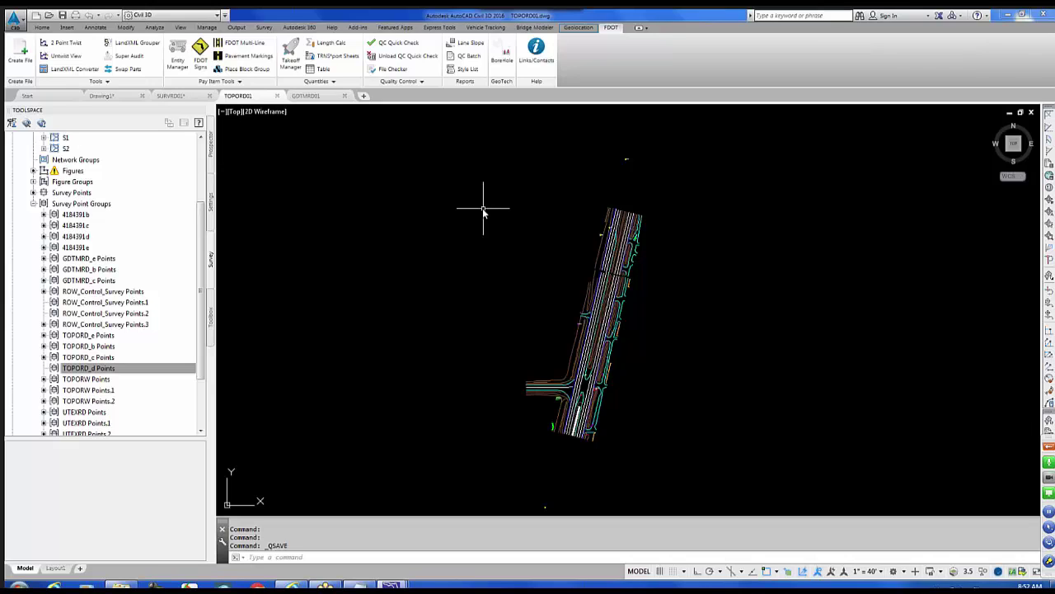
Step: In the GDTMRD01 drawing, import the Existing-SR57 surface from the LandXML file SURVRD01-SR57-Existing.xml in the survey folder
left_click(309, 95)
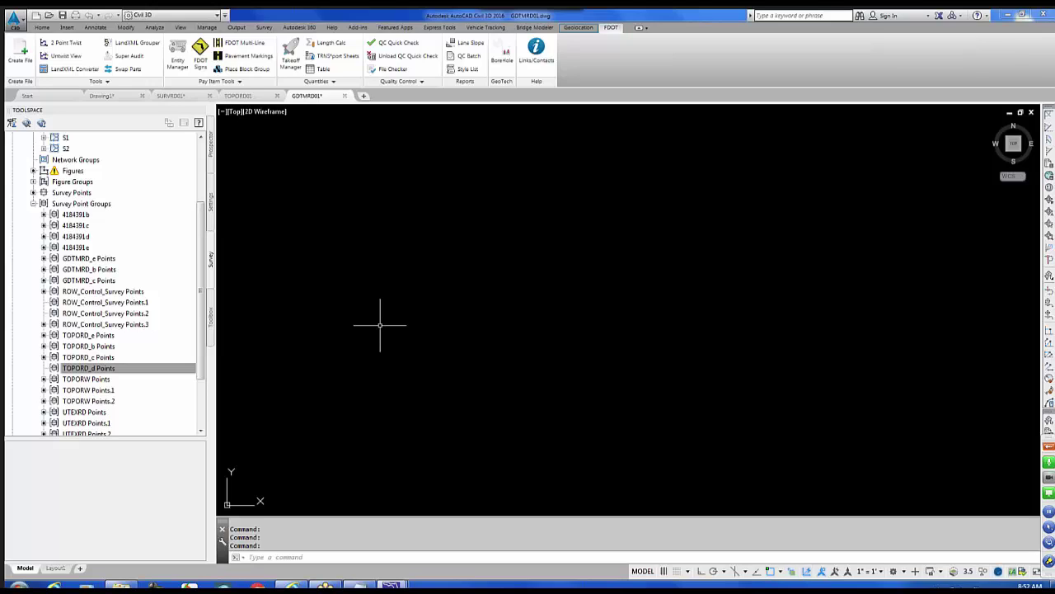
left_click(67, 28)
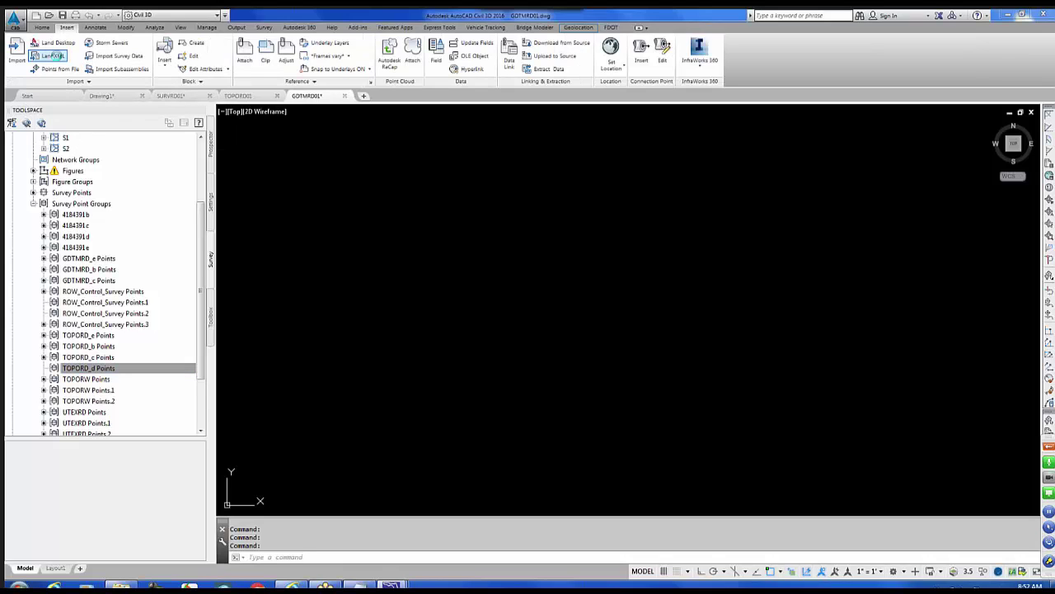
left_click(54, 55)
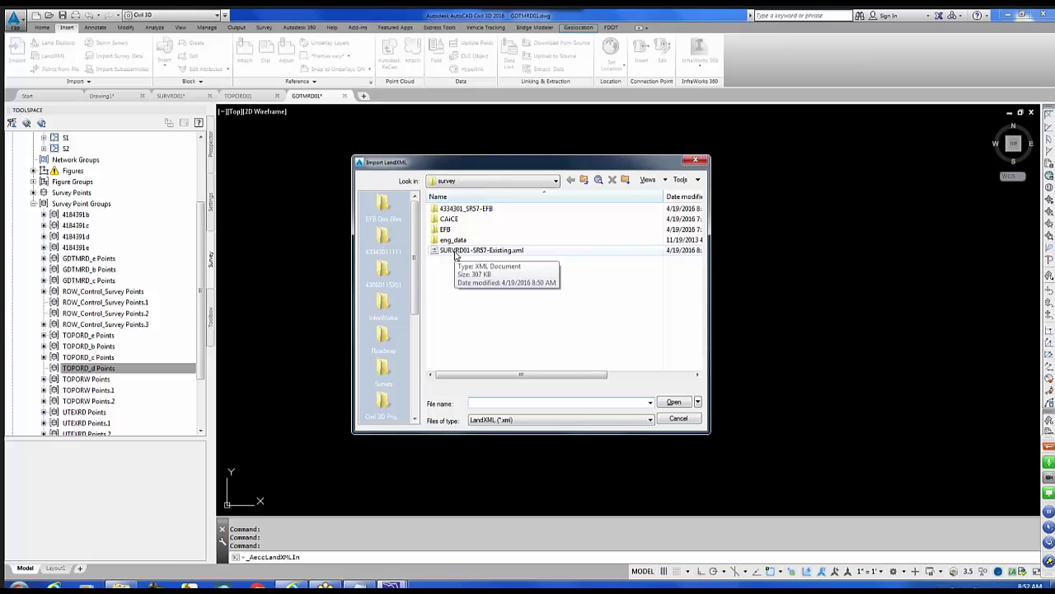
left_click(454, 254)
left_click(674, 401)
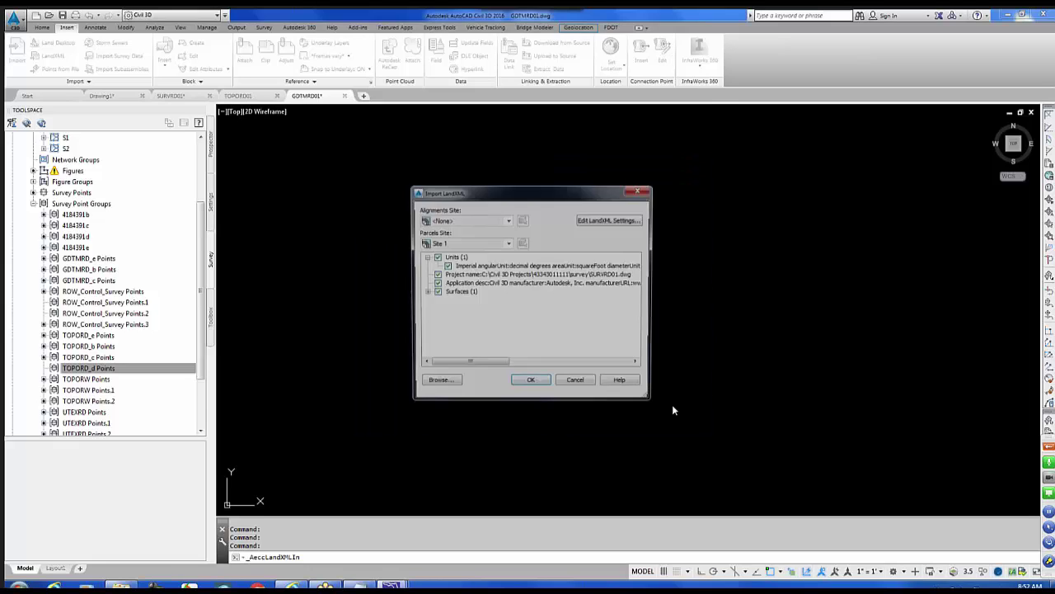
left_click(424, 293)
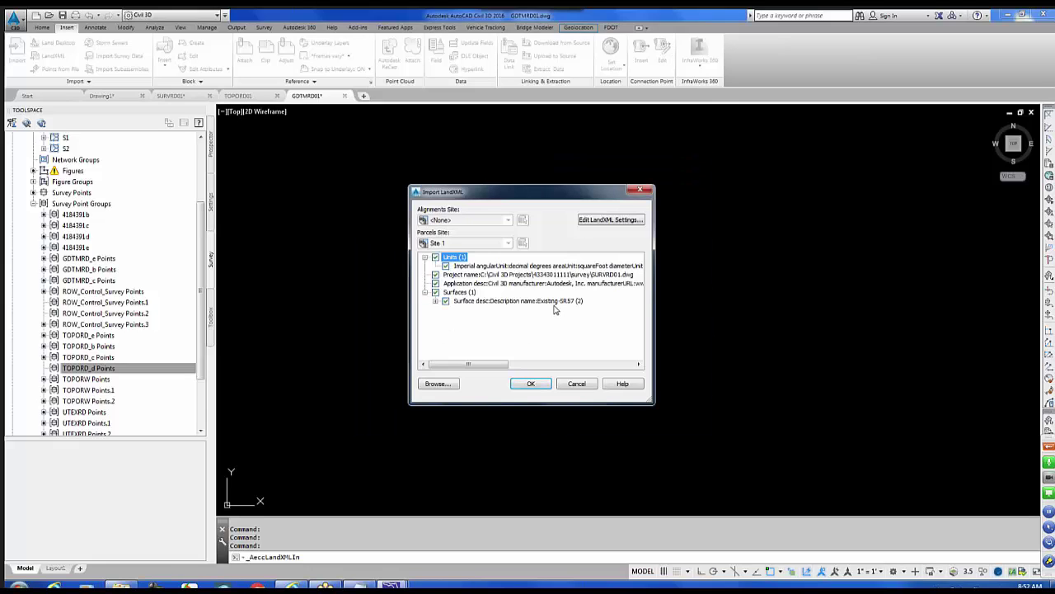
left_click(436, 301)
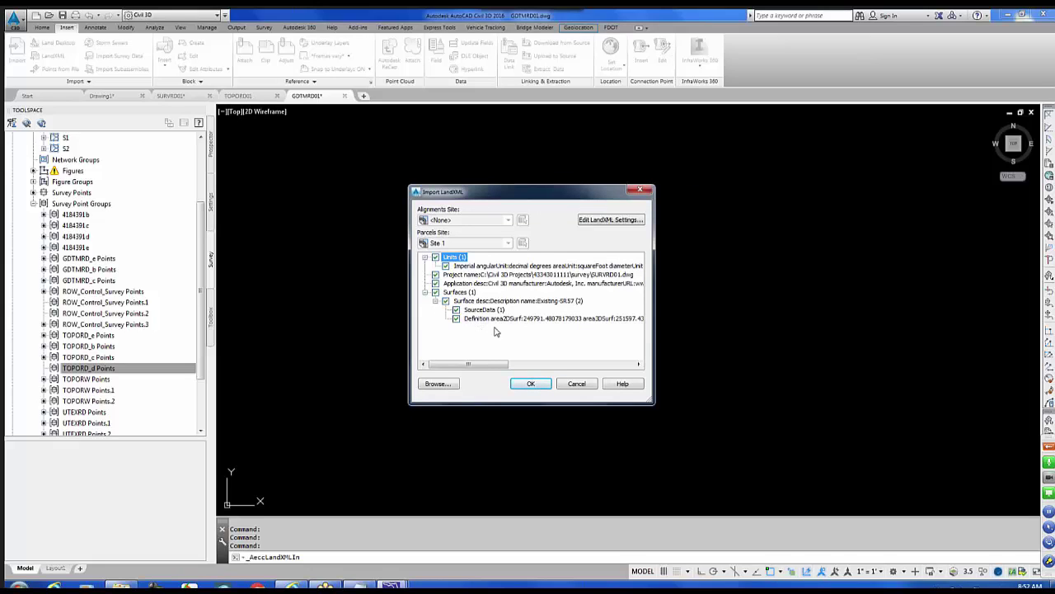
left_click(535, 387)
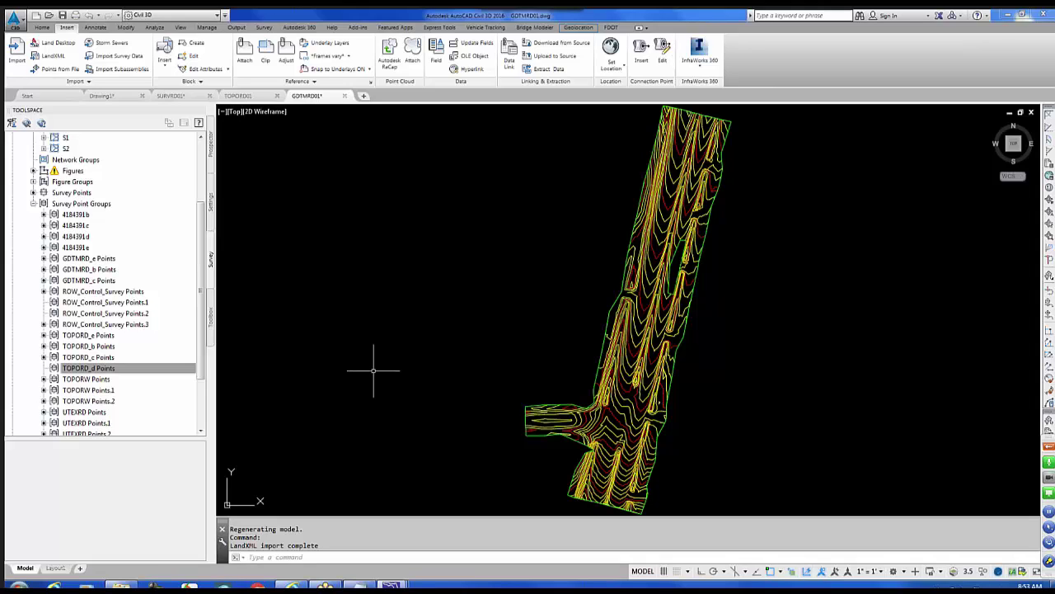
Step: Set the Existing-SR57 surface style to Triangles 1-1 Existing [Green] and save the GDTMRD01 drawing
left_click(211, 144)
left_click(23, 195)
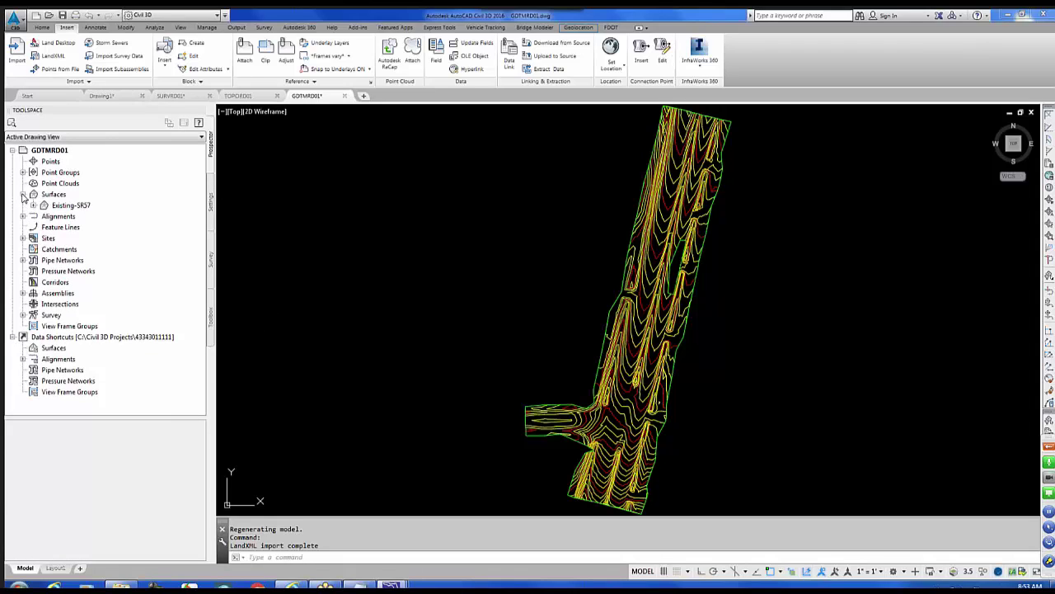
right_click(74, 208)
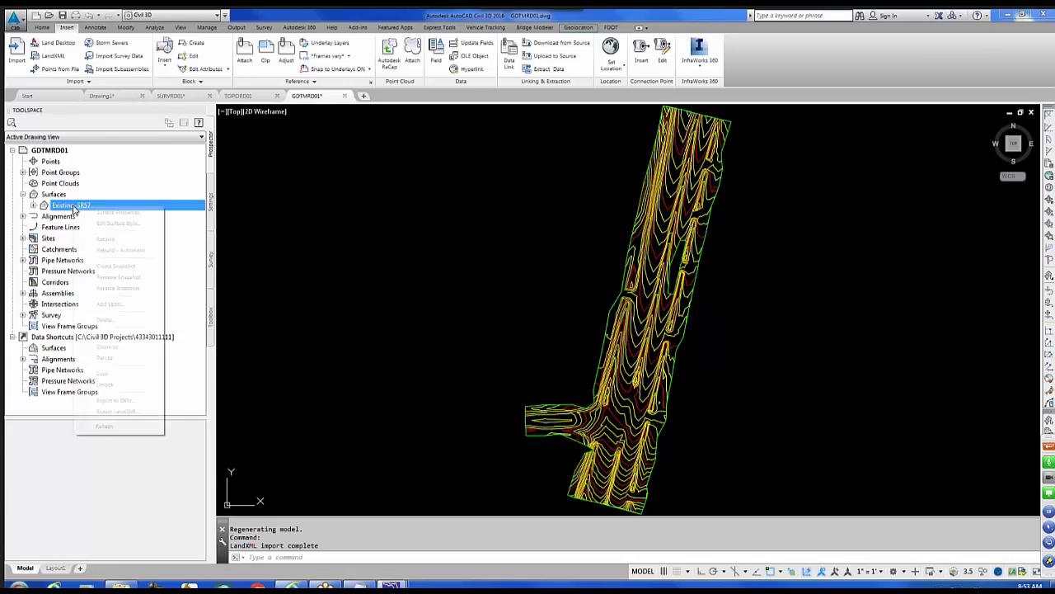
left_click(119, 212)
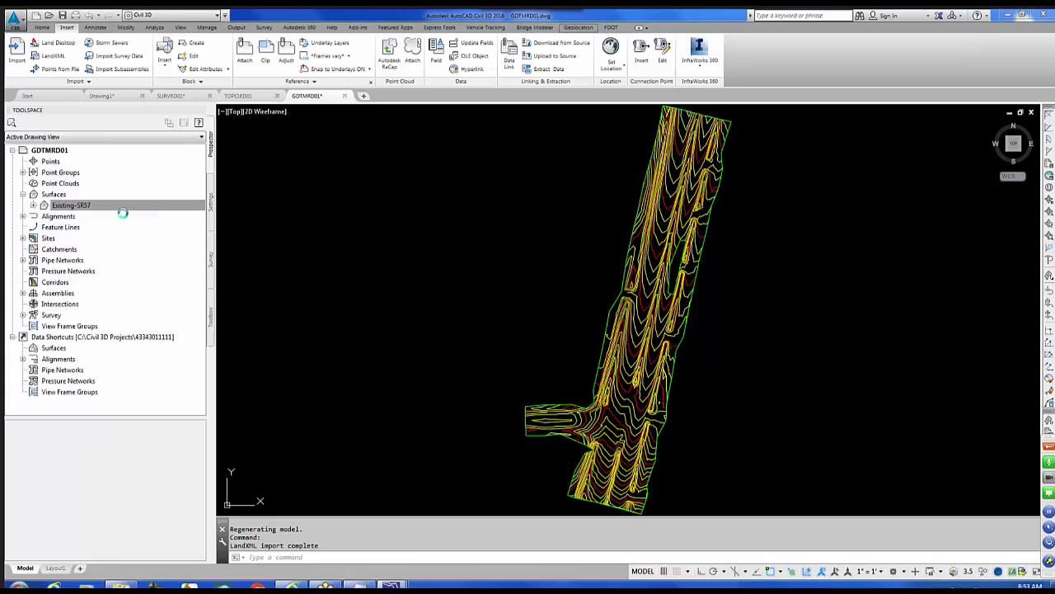
left_click(374, 190)
left_click(569, 300)
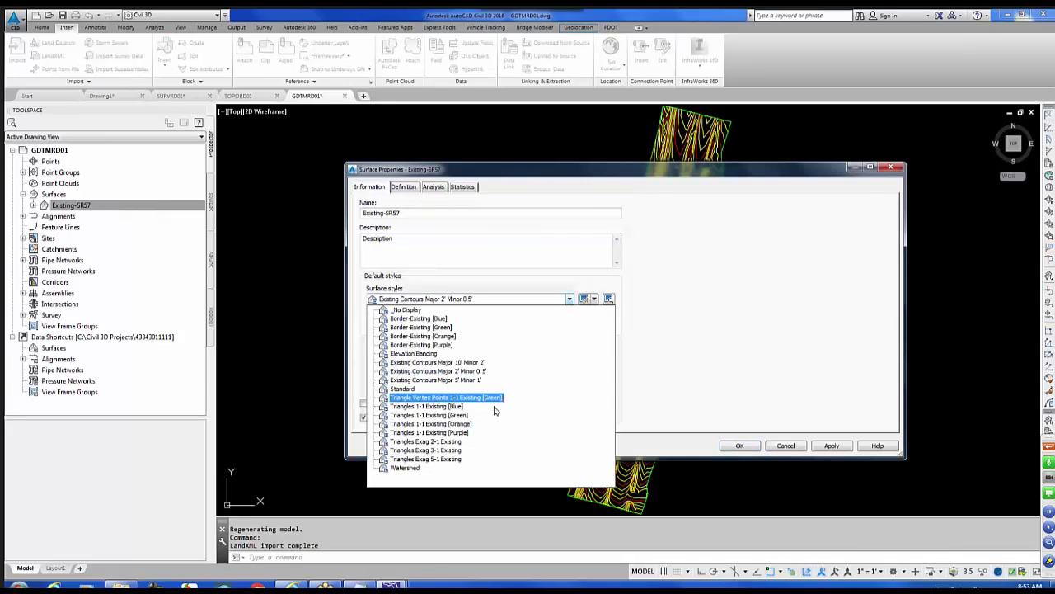
left_click(431, 415)
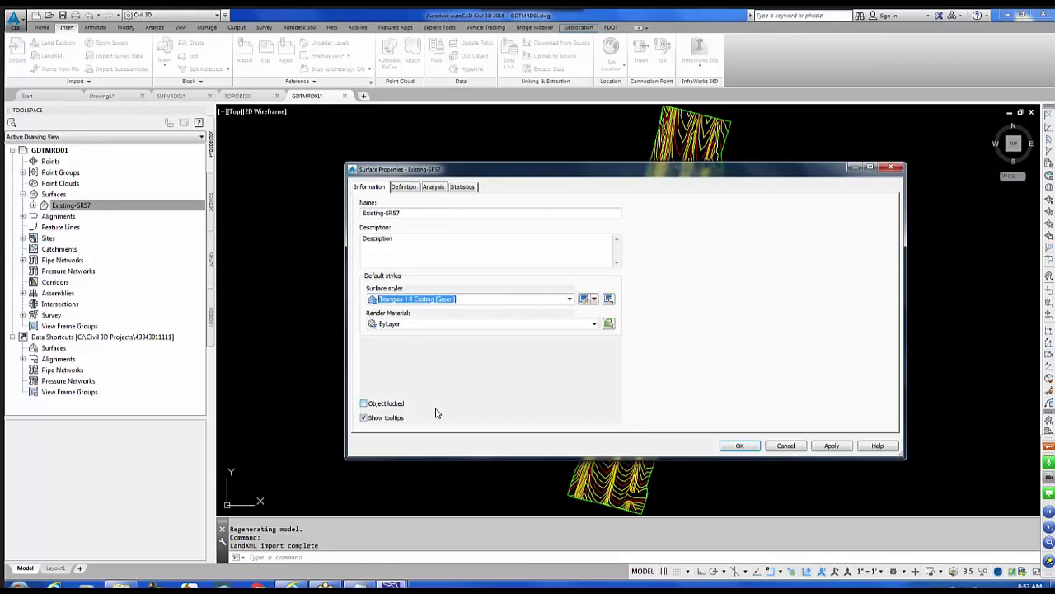
left_click(738, 445)
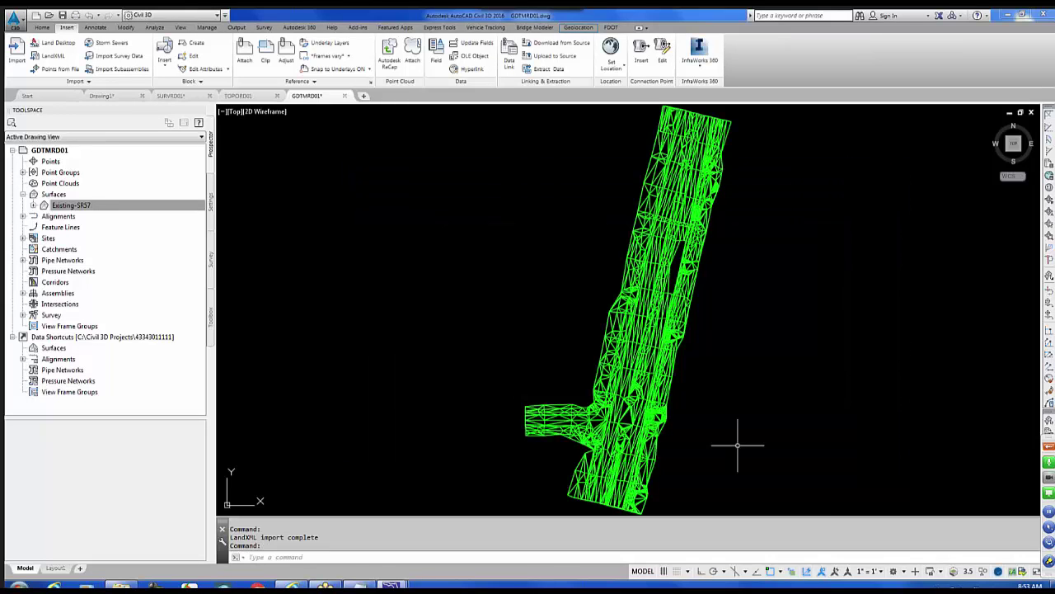
left_click(62, 15)
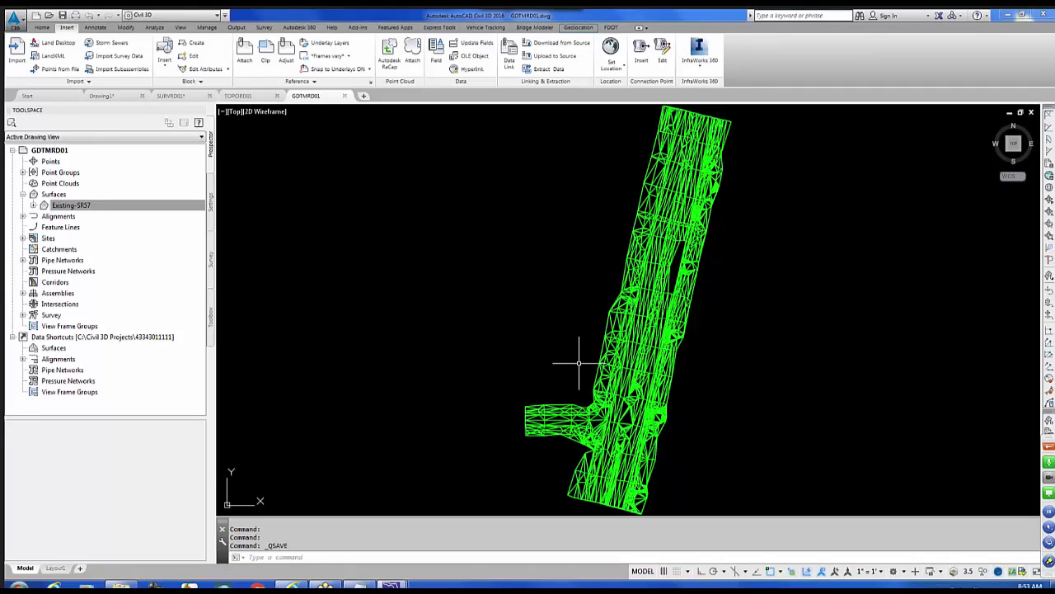
Step: Examine the Existing-SR57 surface from a tilted 3D angle in the Object Viewer, closing the viewer when done
left_click(616, 363)
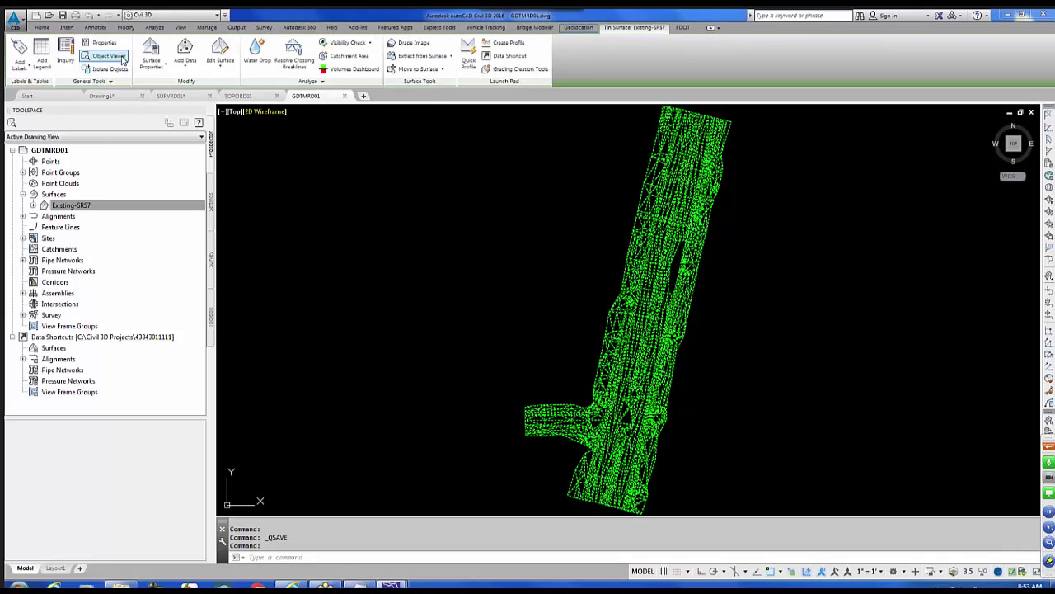
left_click(118, 61)
mouse_move(462, 182)
left_mouse_down()
mouse_move(598, 464)
mouse_move(598, 426)
mouse_move(558, 452)
left_mouse_up()
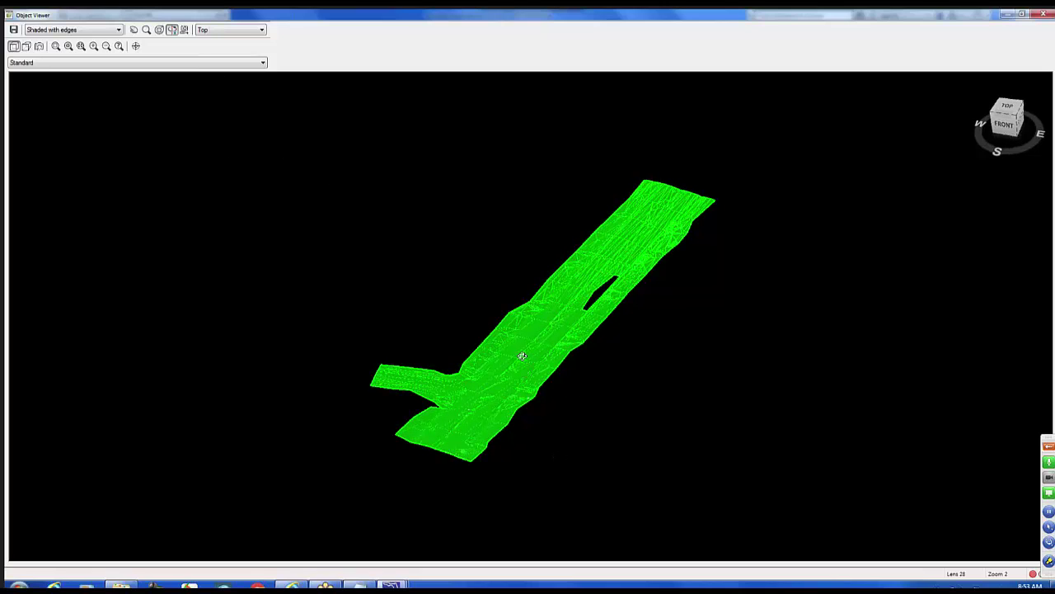
left_click(1043, 16)
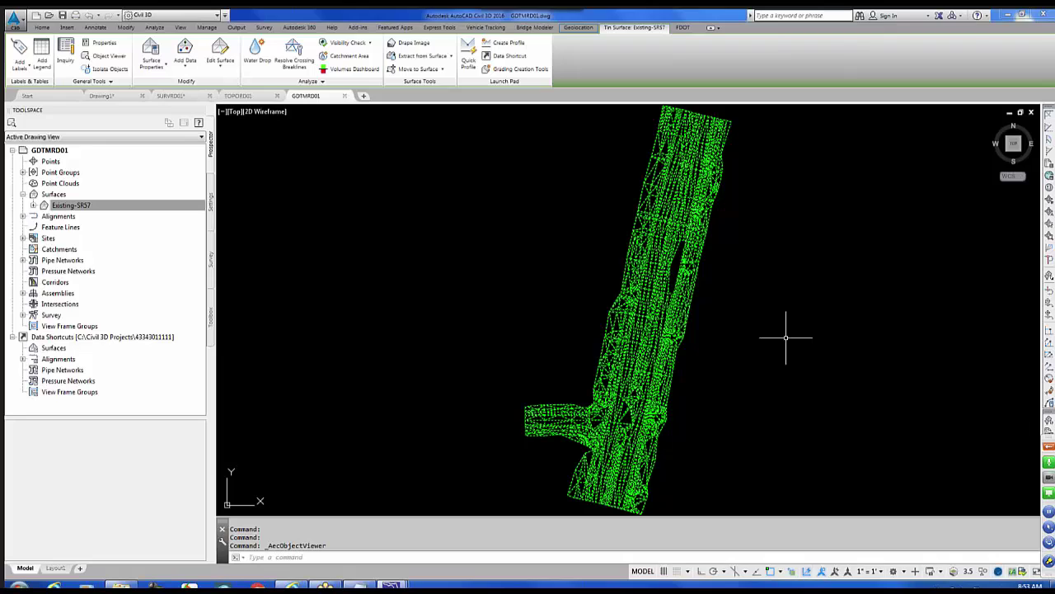
Step: Leave Civil 3D for the desktop and launch LandXML Visualizer from the FDOT2016.C3D folder
left_click(1007, 16)
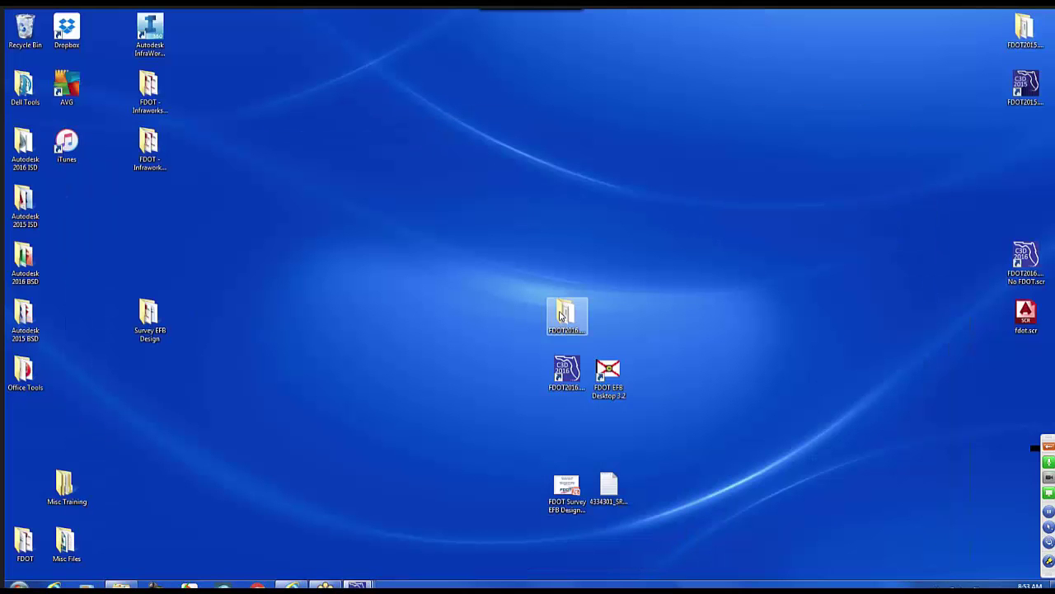
left_click(560, 314)
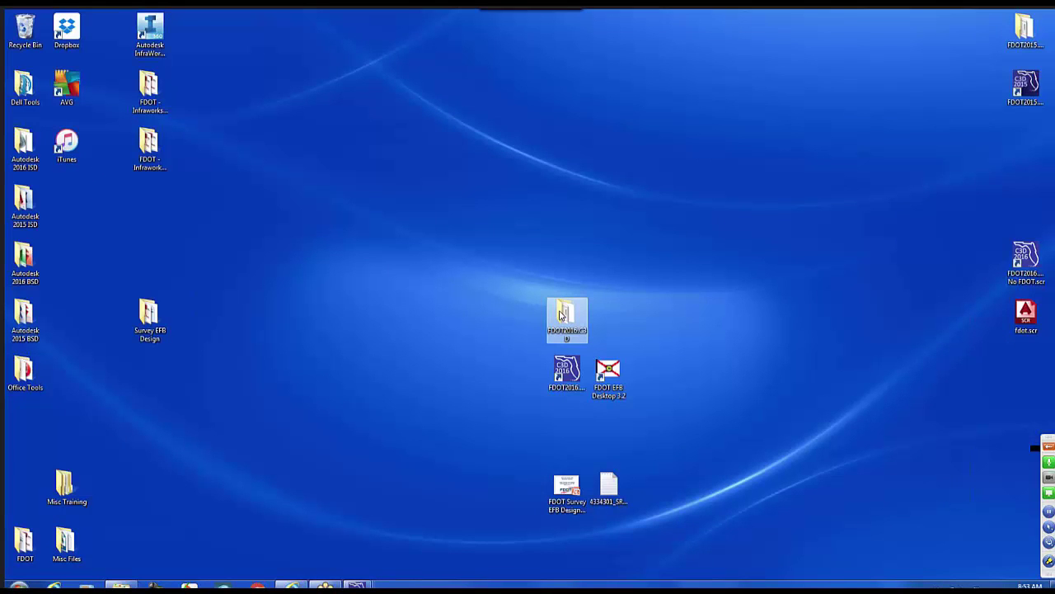
double_click(560, 314)
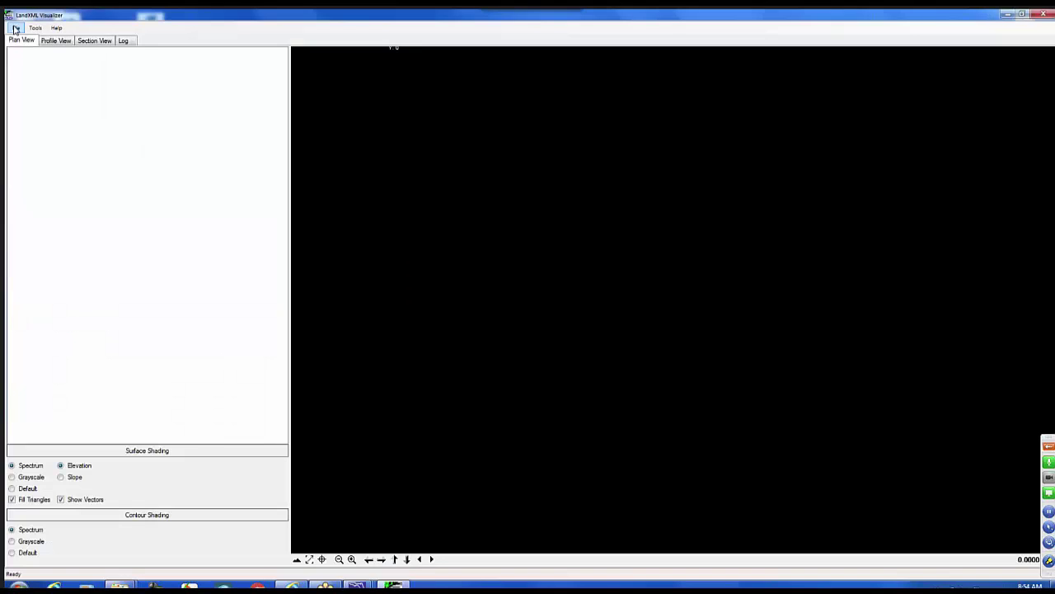
left_click(16, 27)
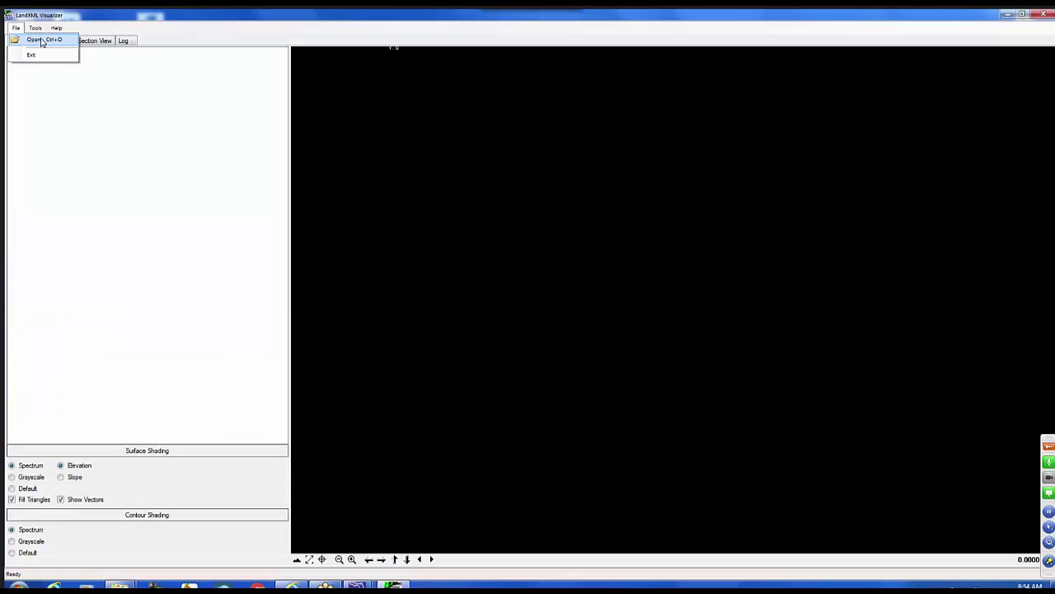
left_click(518, 312)
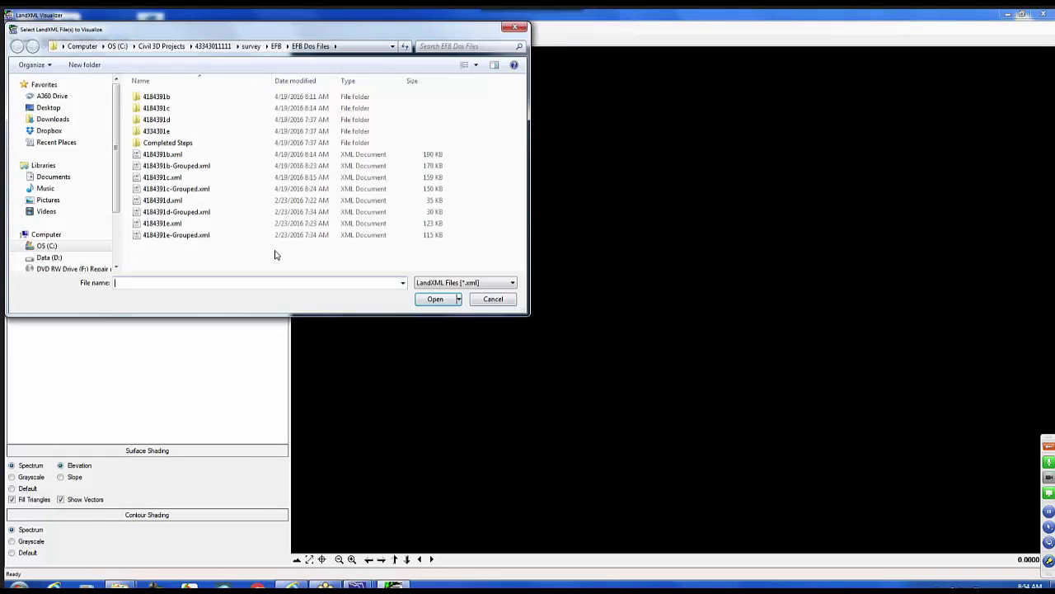
left_click(250, 46)
left_click(184, 142)
left_click(436, 299)
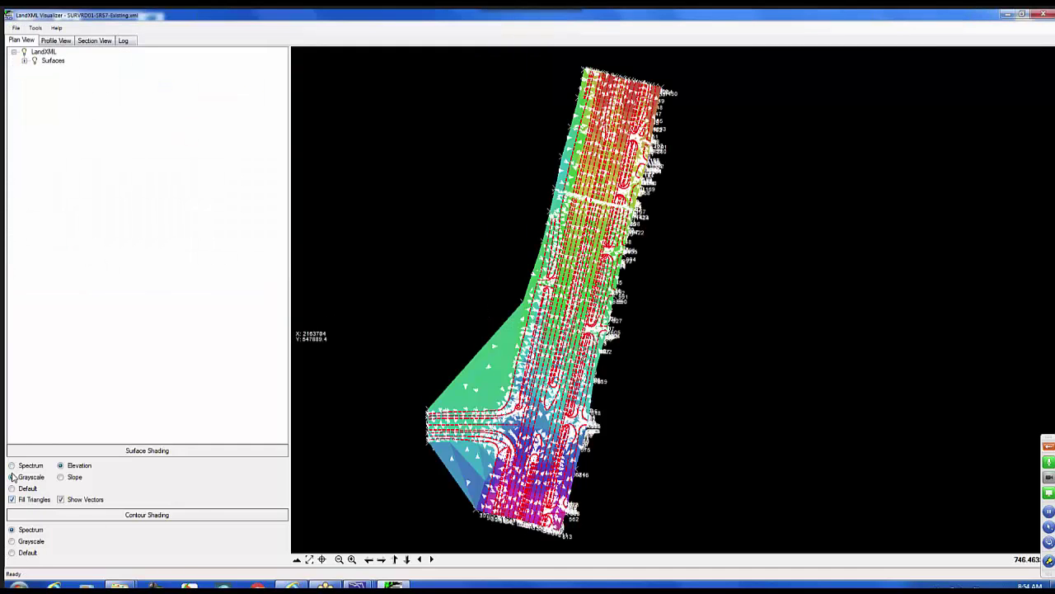
Step: Display the surface with Default shading and unfilled triangles, and examine its triangulation and point numbers up close
left_click(12, 488)
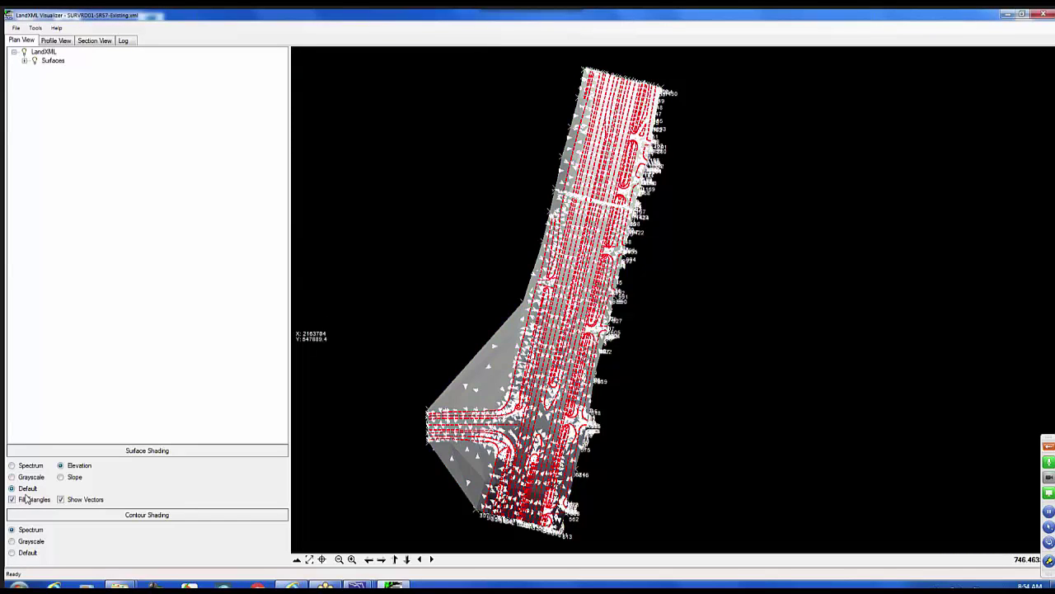
left_click(30, 500)
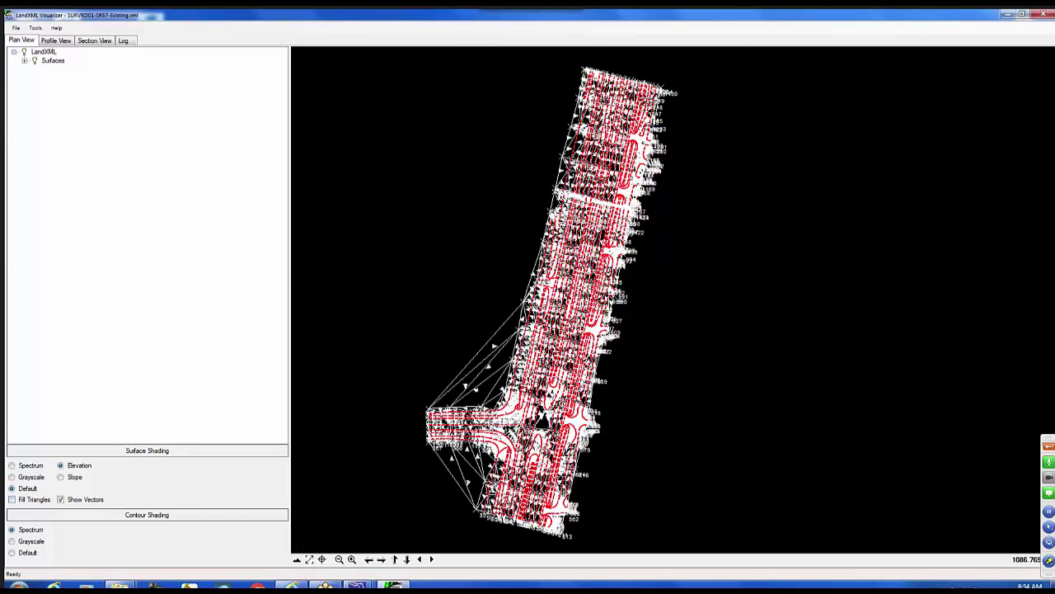
scroll(524, 418, "up", 8)
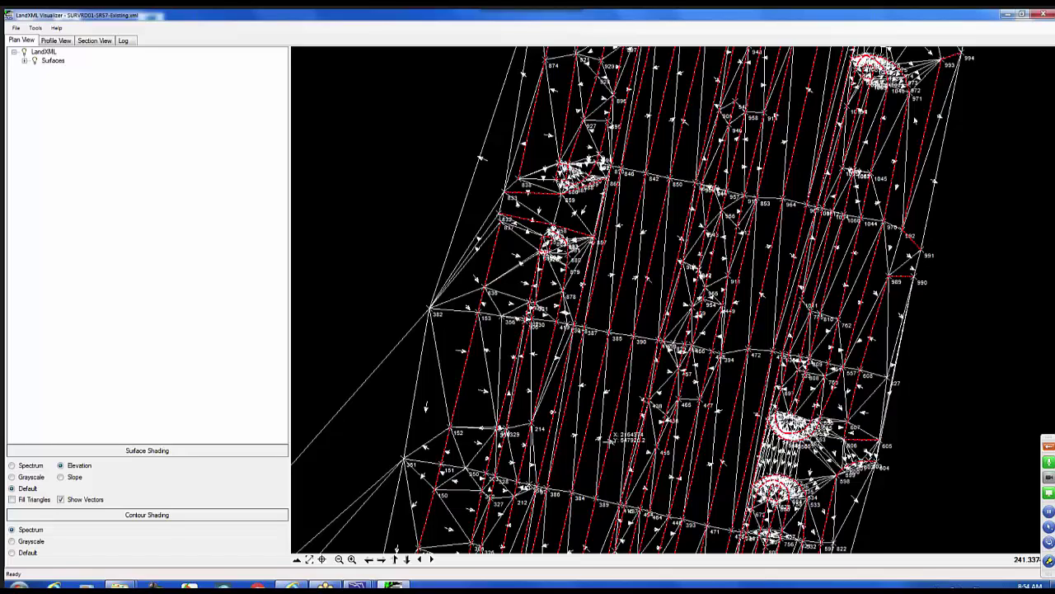
Step: Shade the surface in grayscale by slope with the triangles filled
left_click(12, 478)
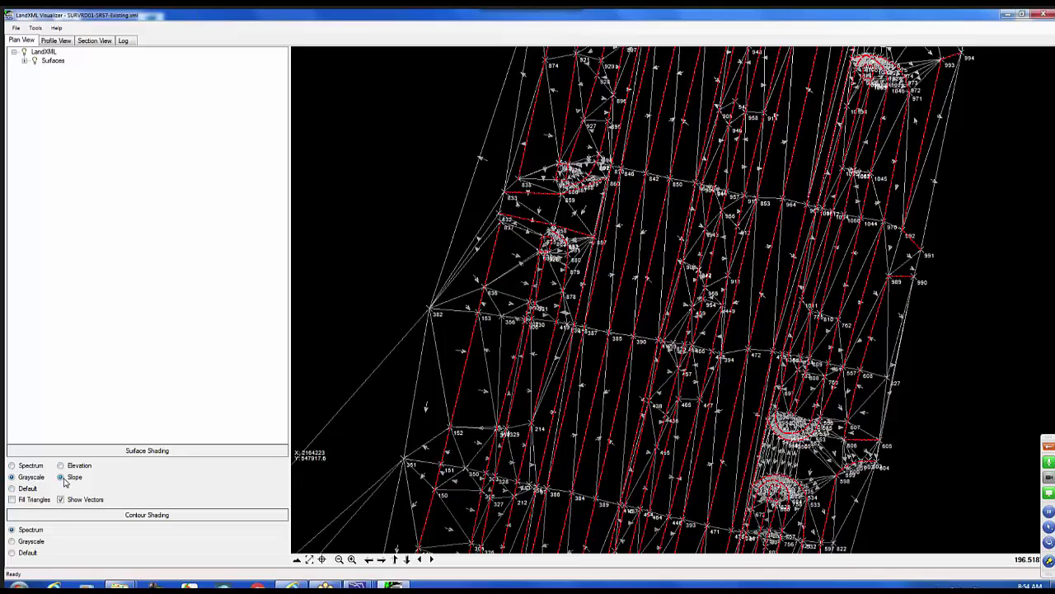
left_click(63, 479)
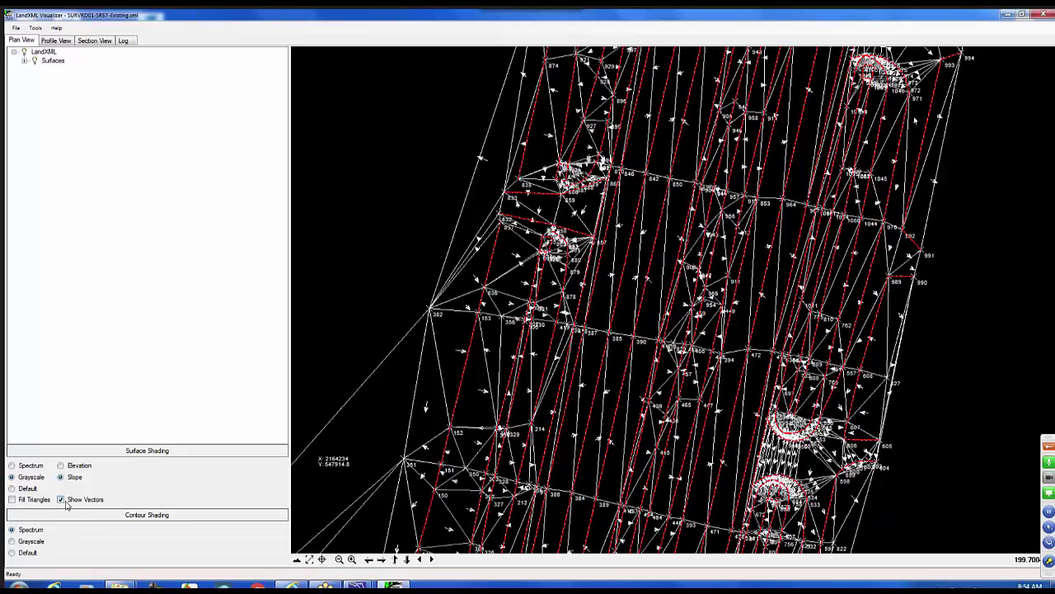
left_click(11, 500)
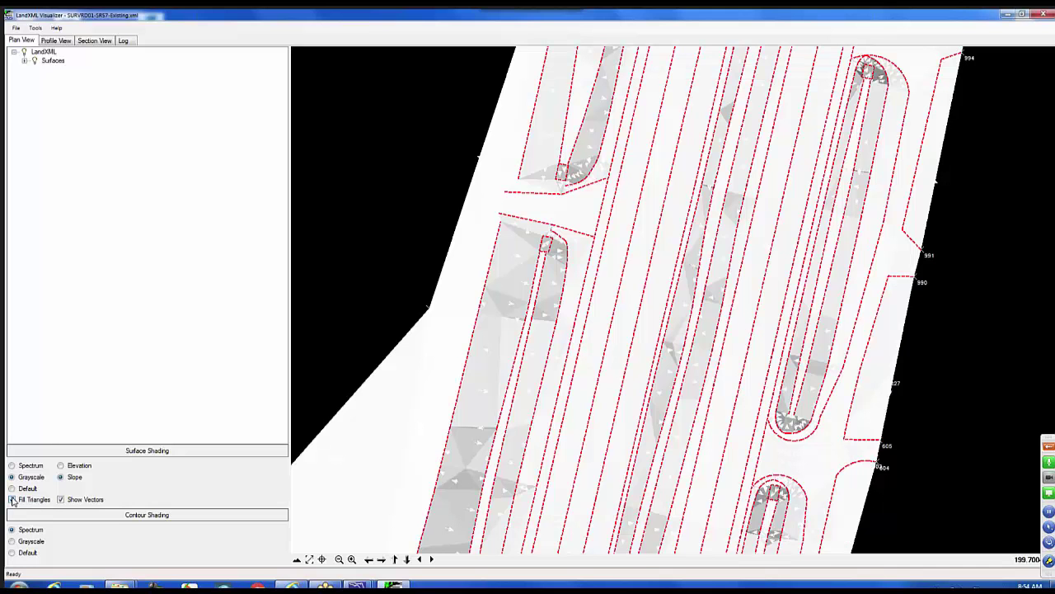
Step: Compare the surface's Spectrum shading by elevation with its Spectrum shading by slope
left_click(12, 466)
left_click(62, 466)
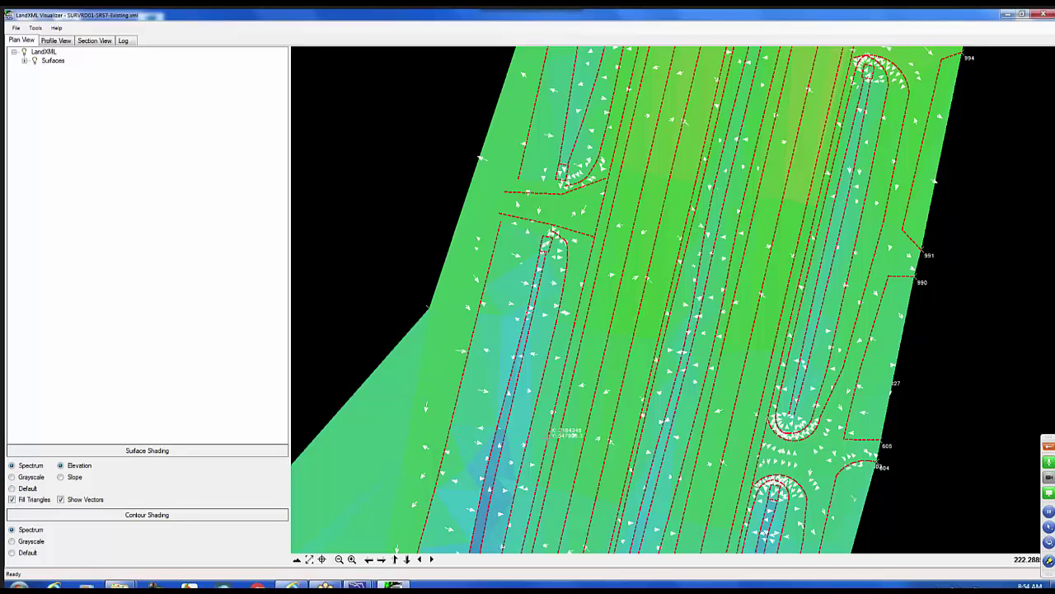
left_click(63, 478)
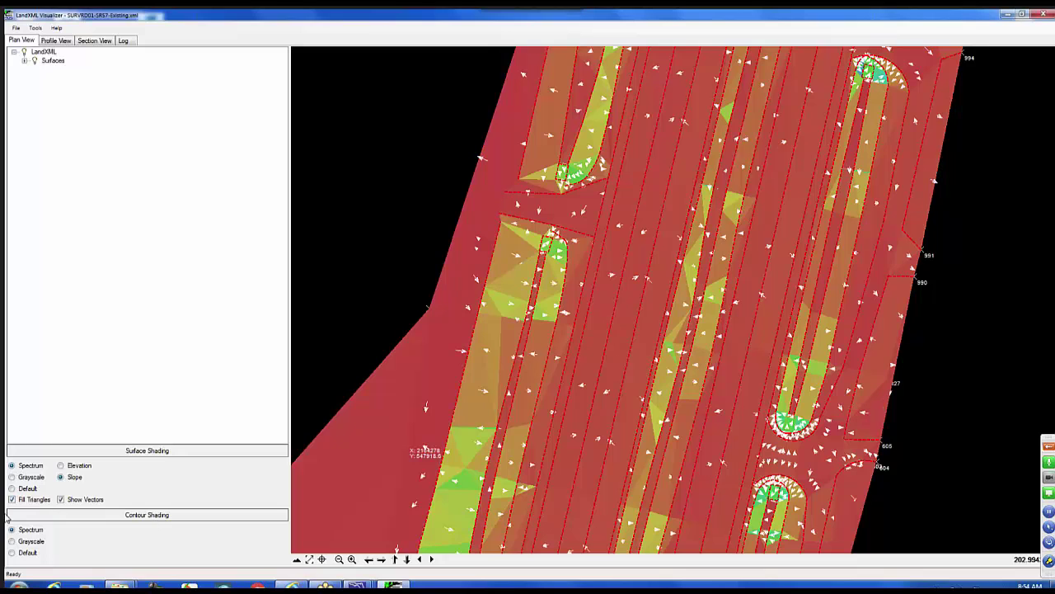
Step: Return the slope shading to grayscale and view the full extent of the surface
left_click(12, 477)
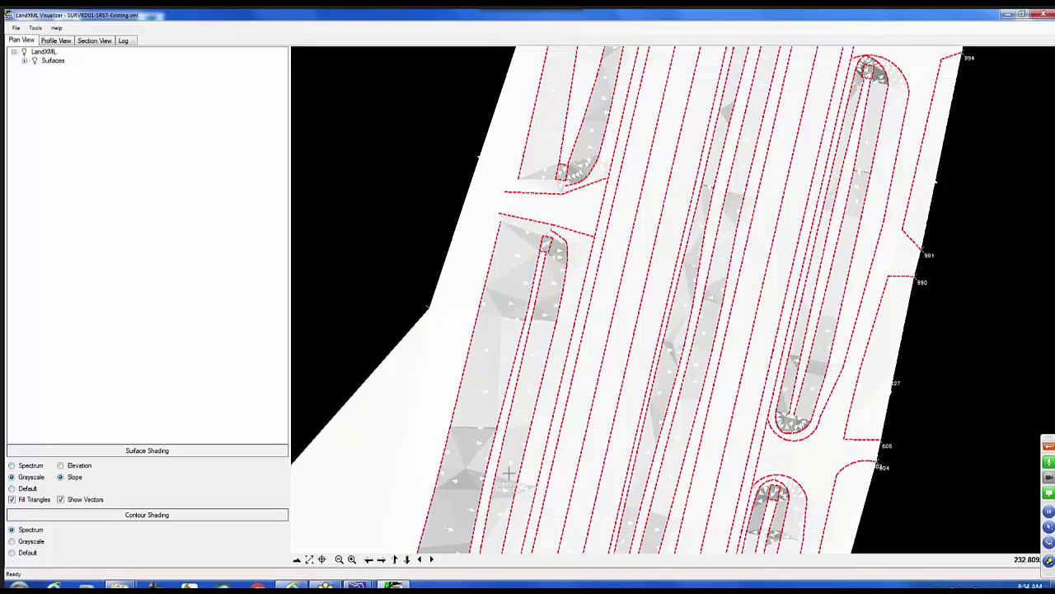
scroll(593, 384, "down", 2)
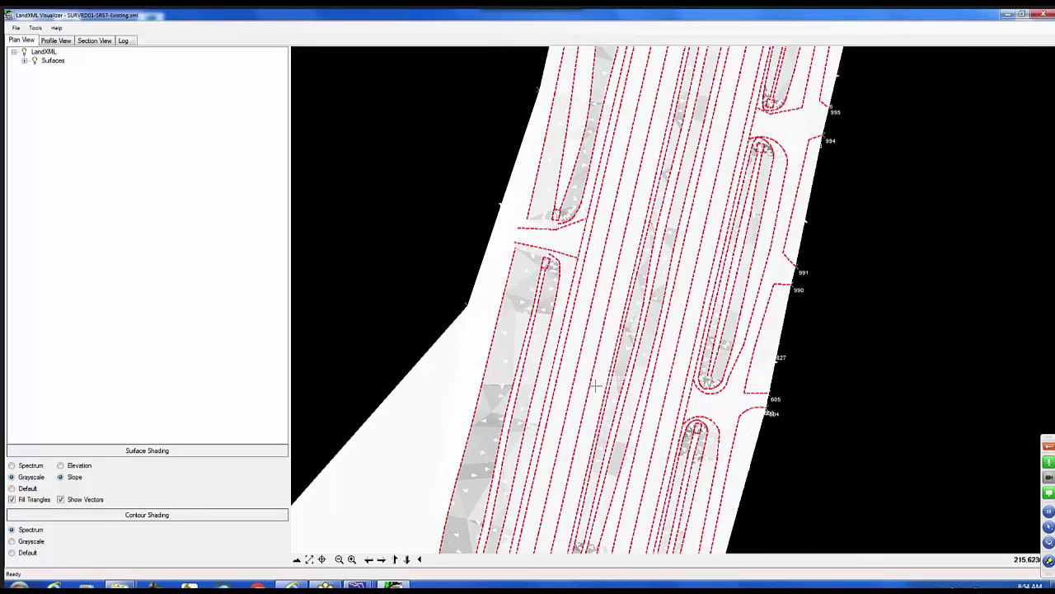
scroll(595, 384, "down", 3)
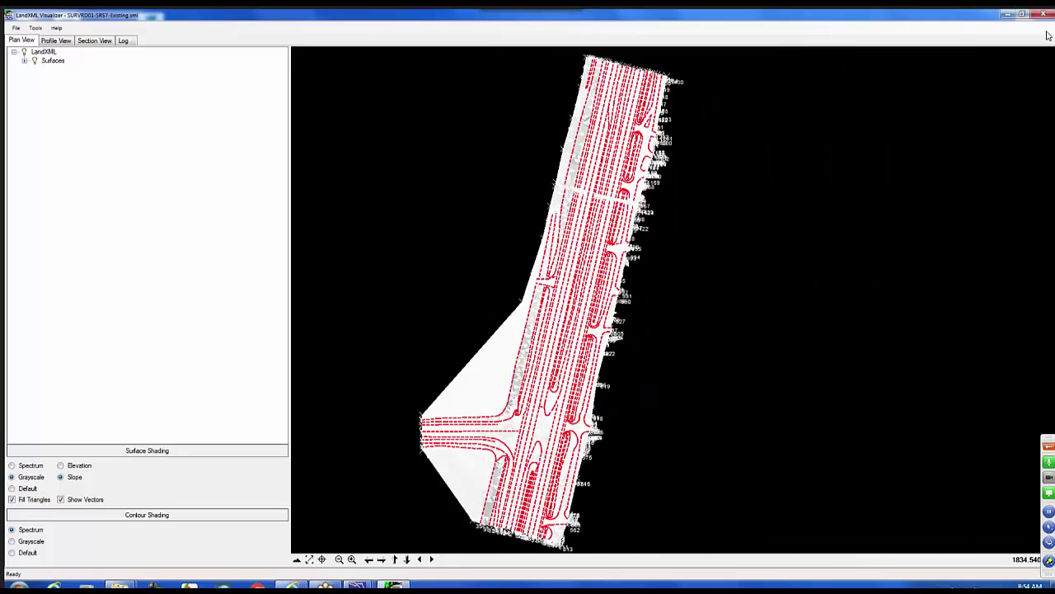